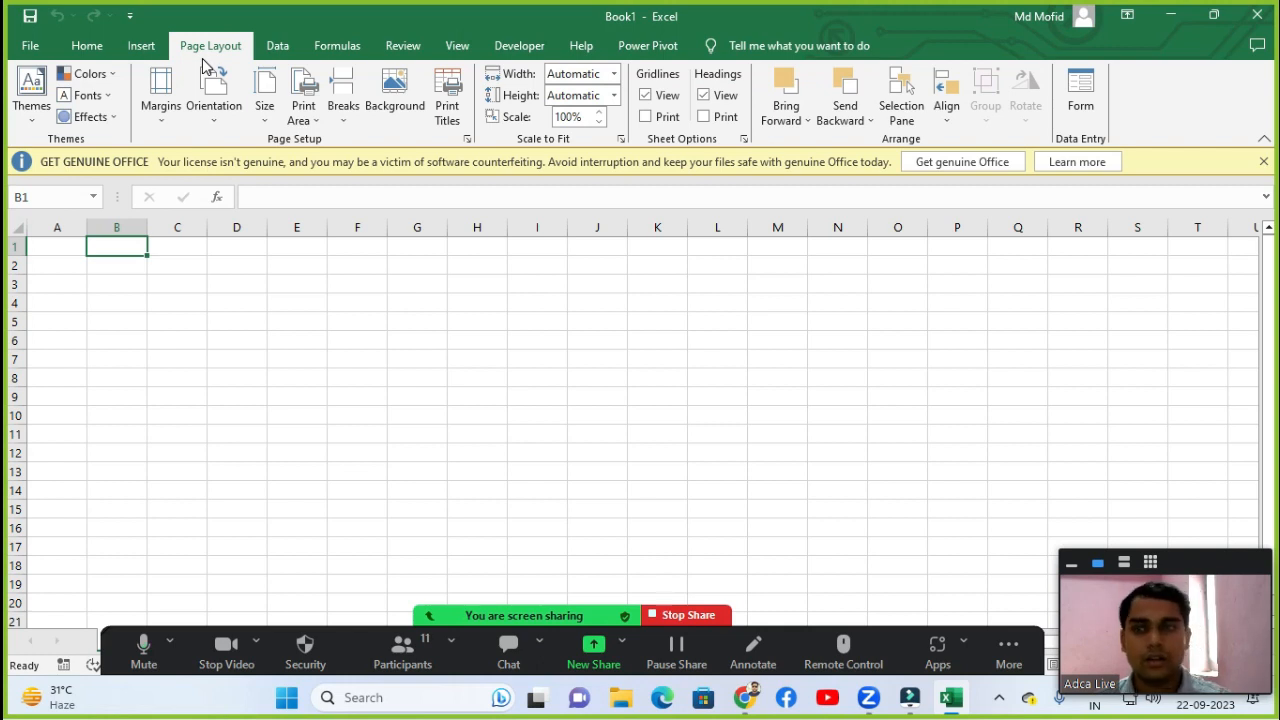
Open the salary slip workbook from the recent files.
click(30, 46)
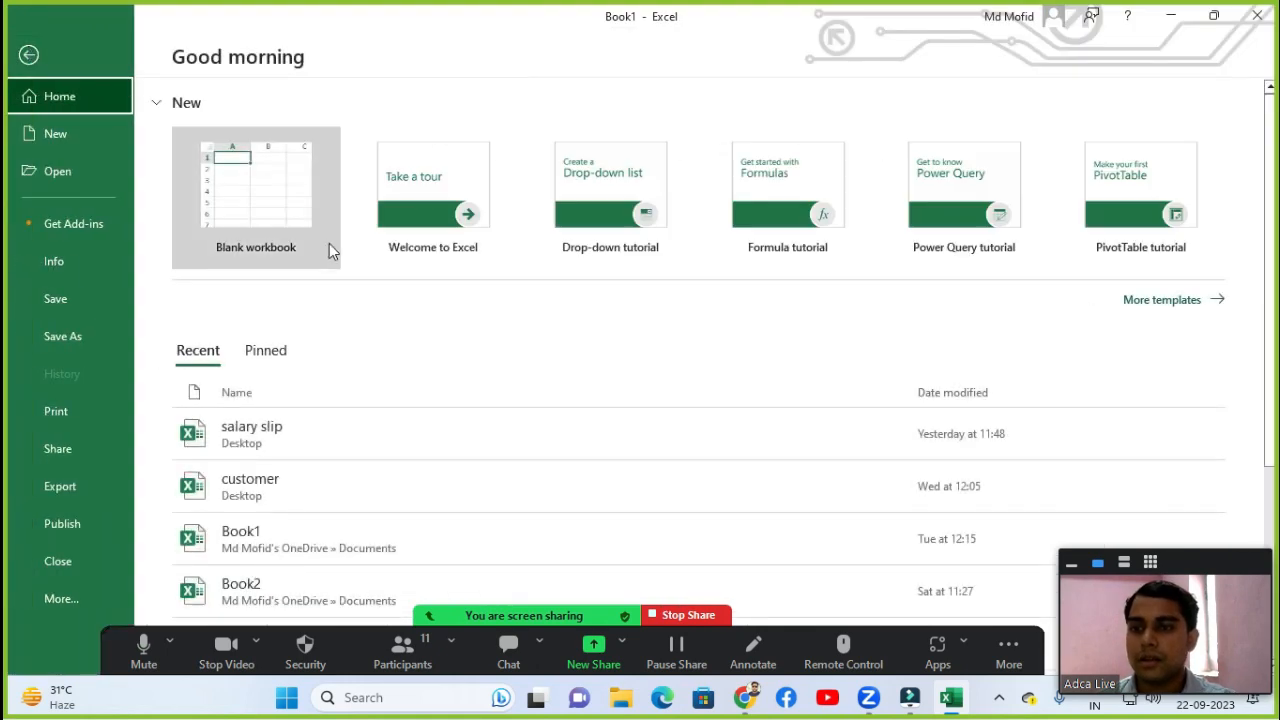
click(294, 436)
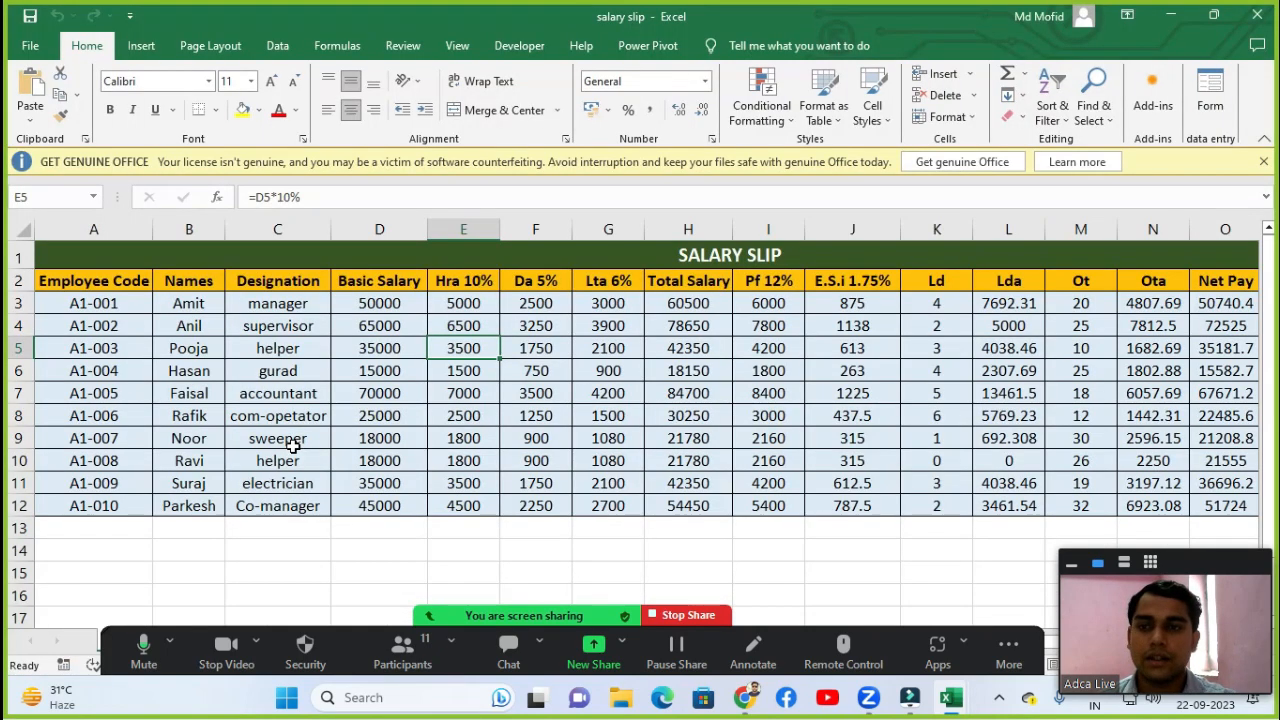
click(288, 436)
click(392, 314)
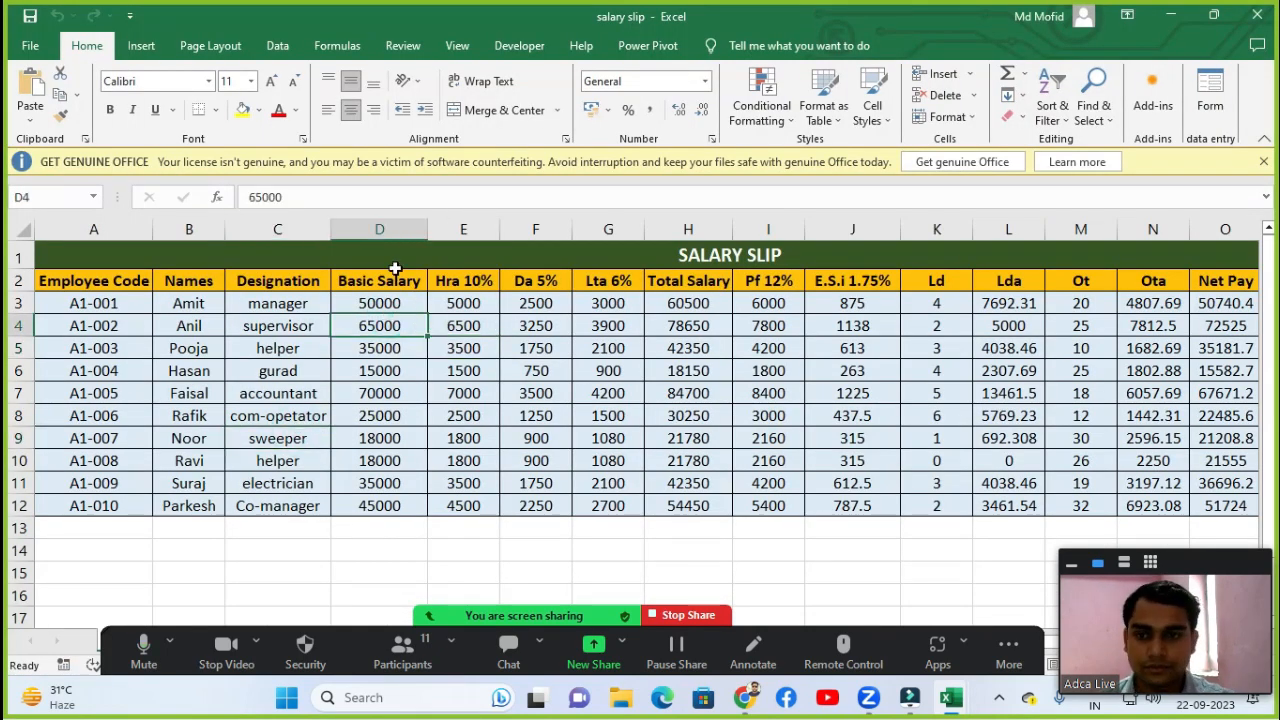
Delete the merged SALARY SLIP title row above the column headers.
click(397, 259)
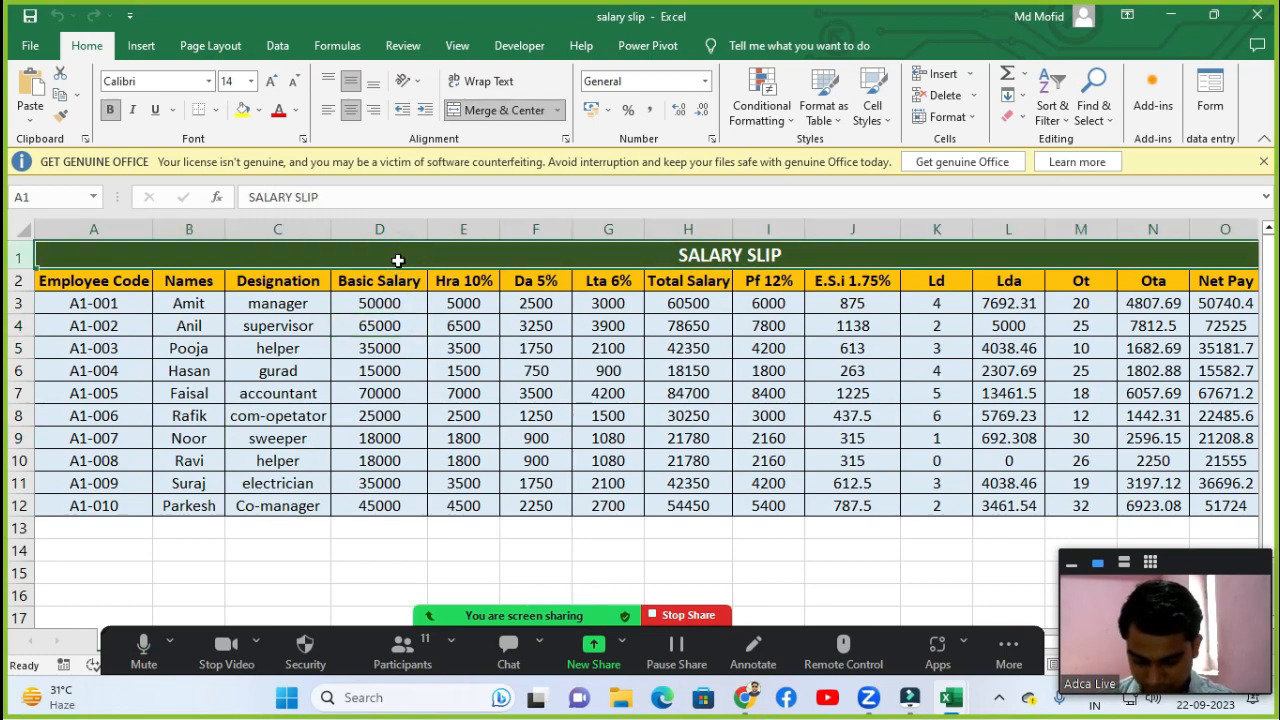
scroll(400, 268, down, 1)
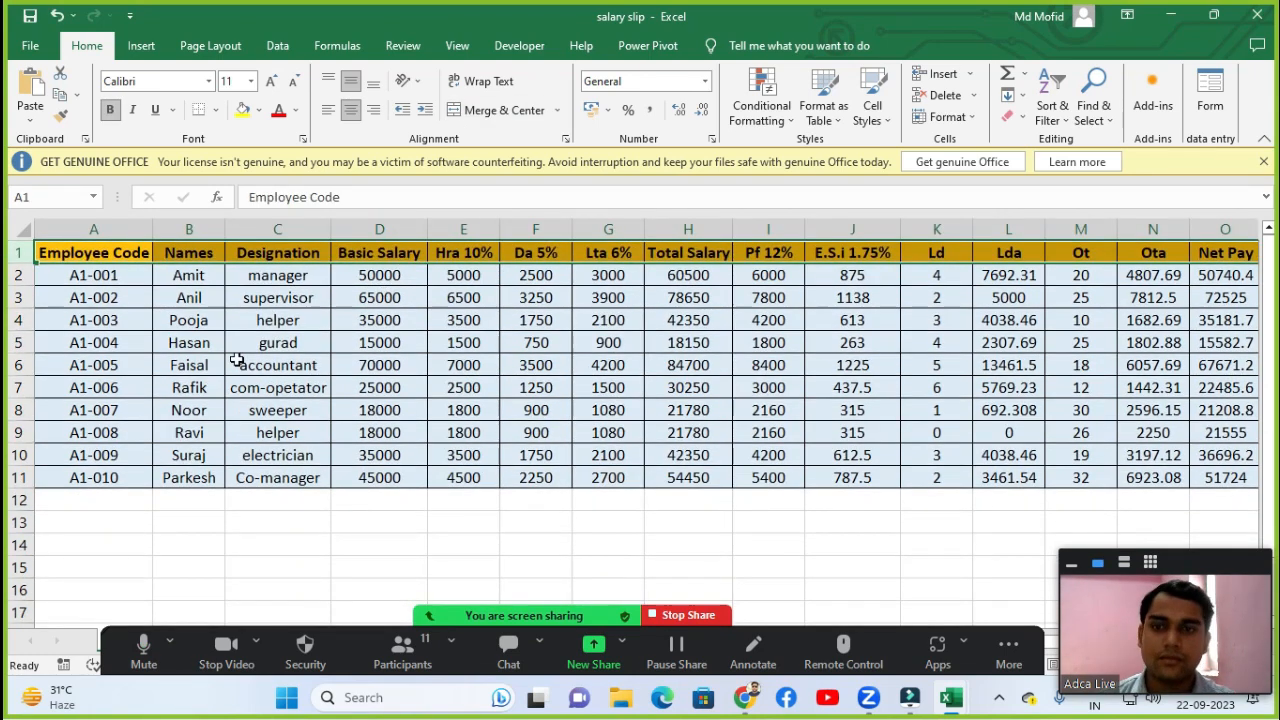
click(355, 322)
click(176, 337)
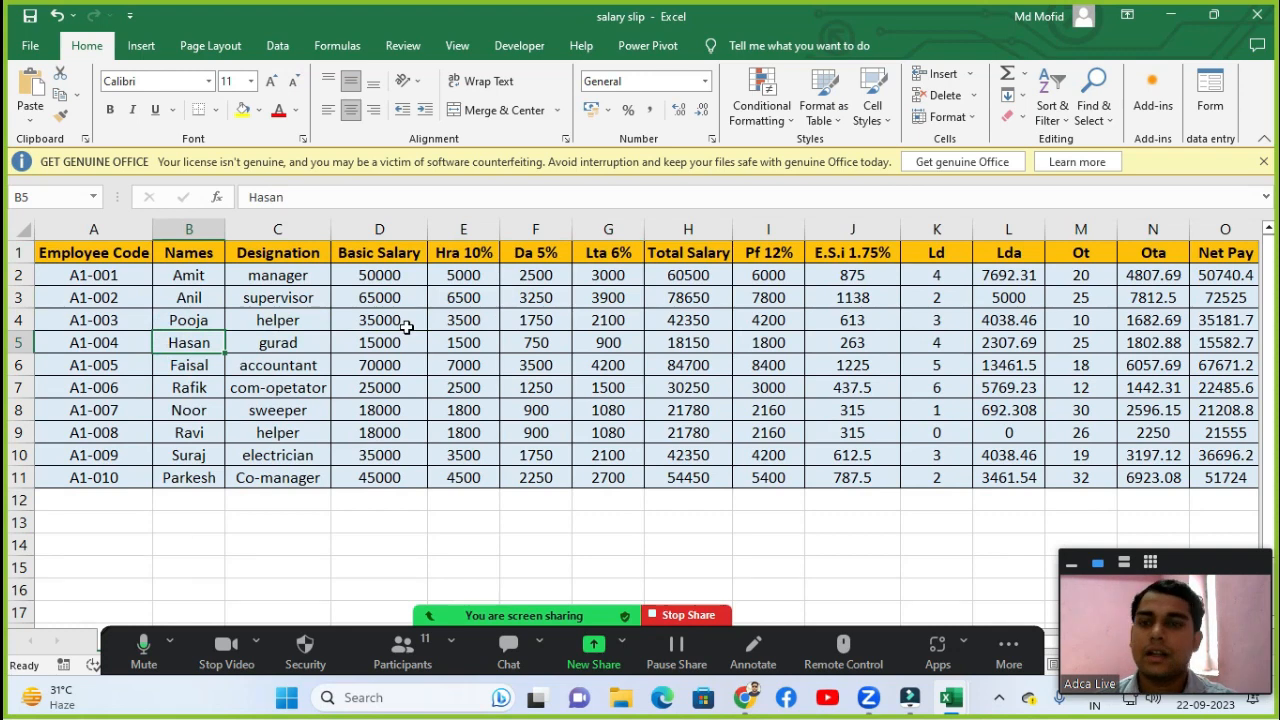
Apply the Main Event theme to the salary workbook.
click(214, 46)
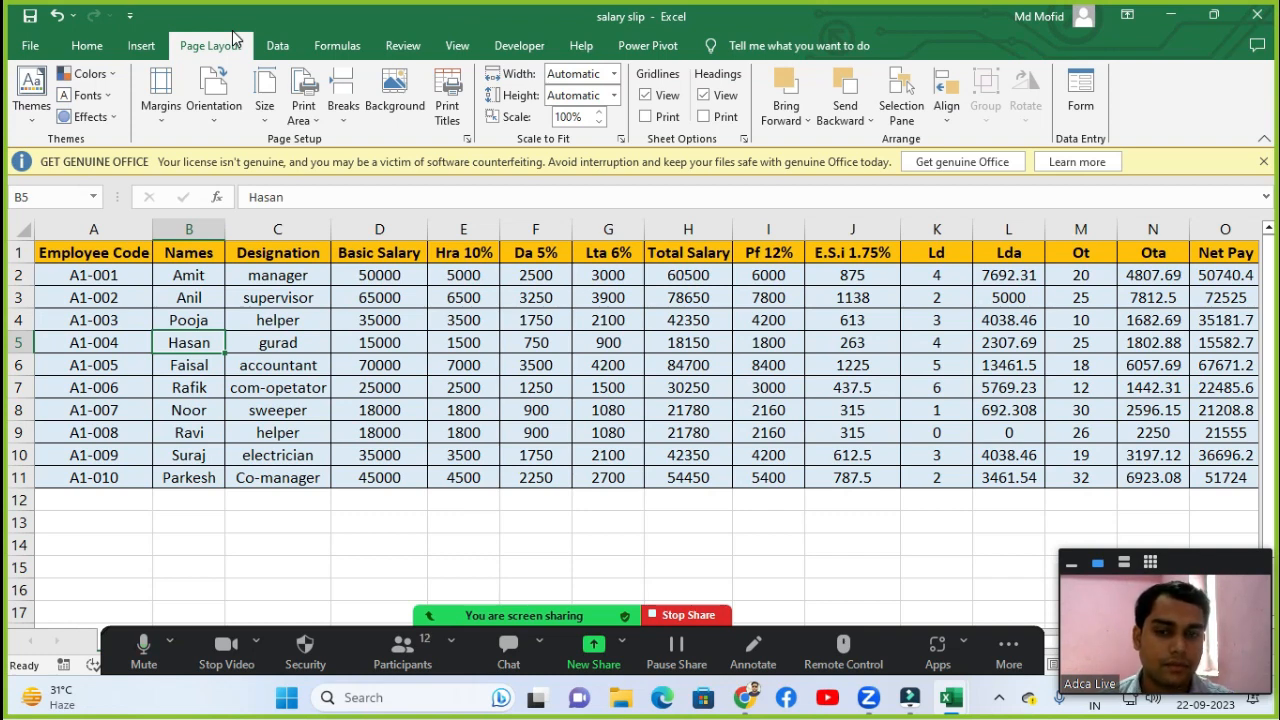
click(246, 422)
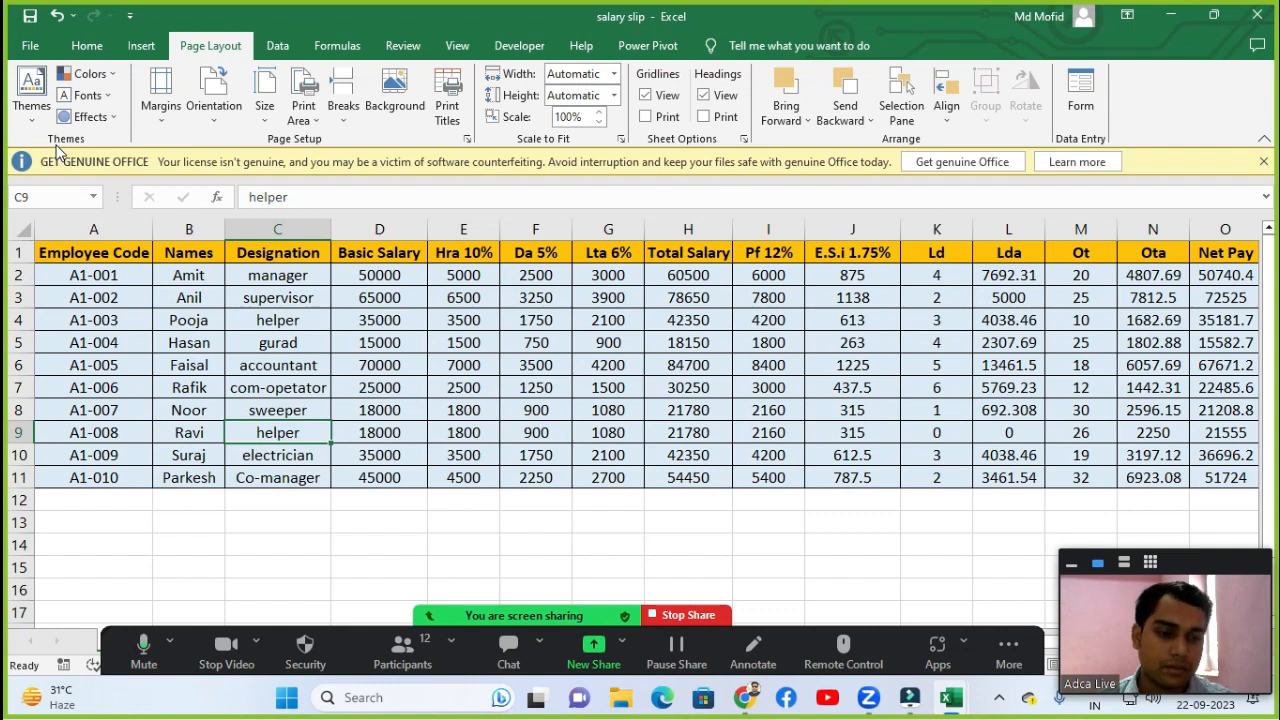
click(505, 339)
click(403, 648)
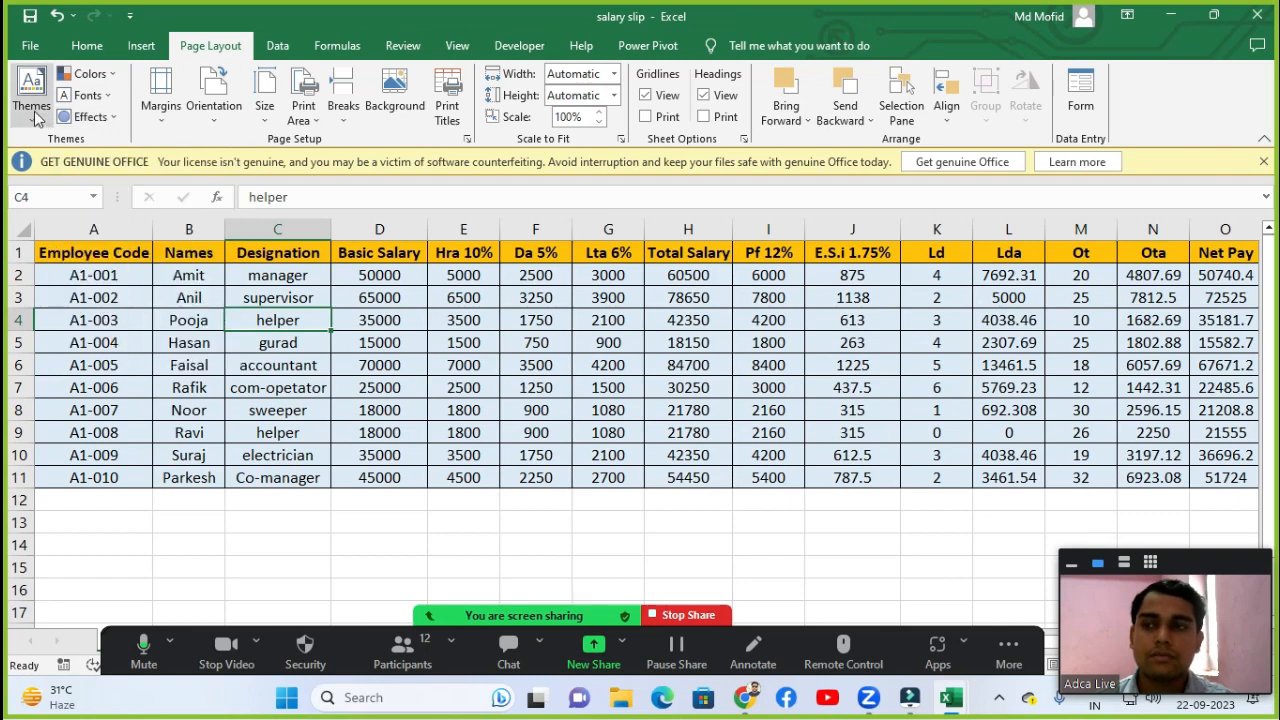
click(33, 112)
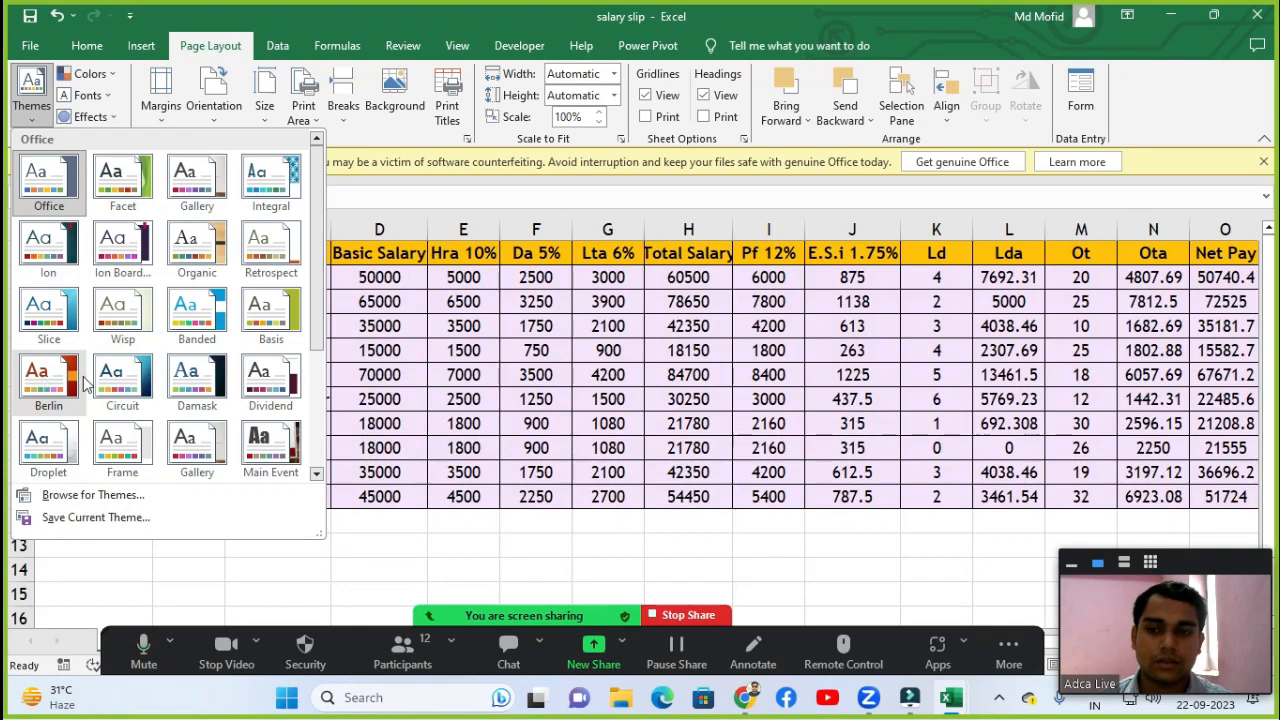
click(268, 450)
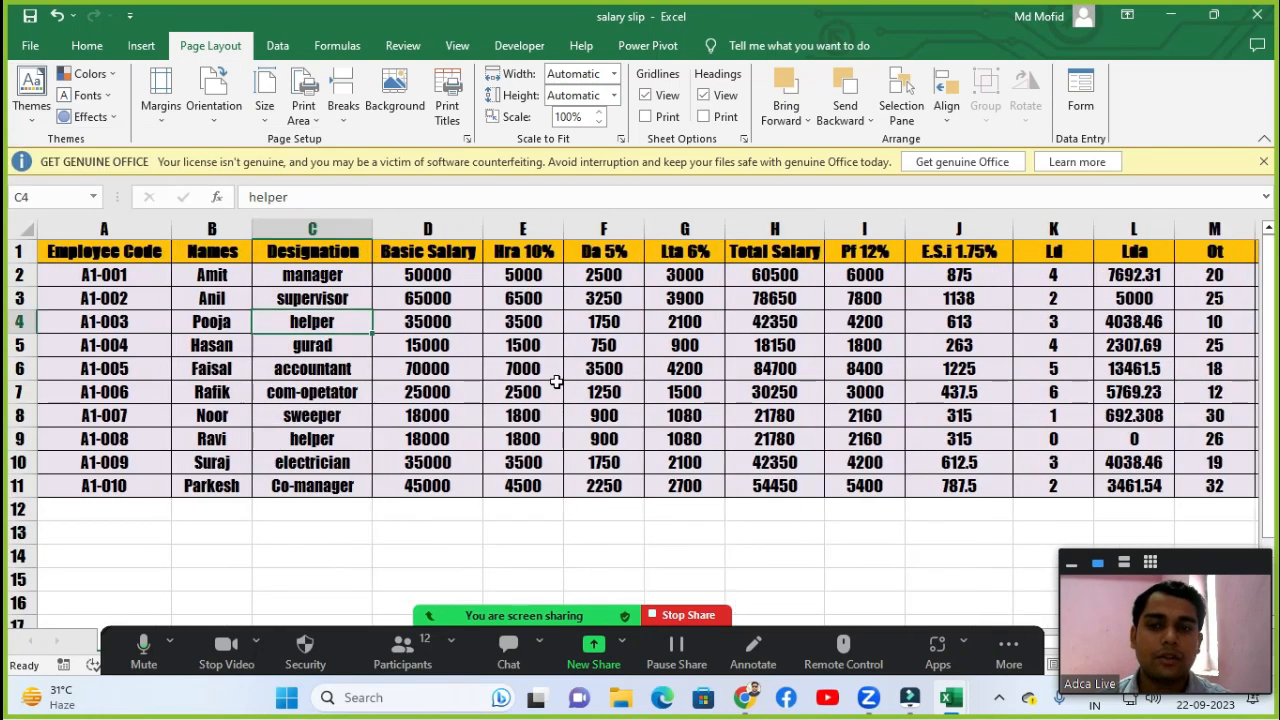
Apply the Integral theme to the workbook and set its theme colors to Red Violet.
click(556, 389)
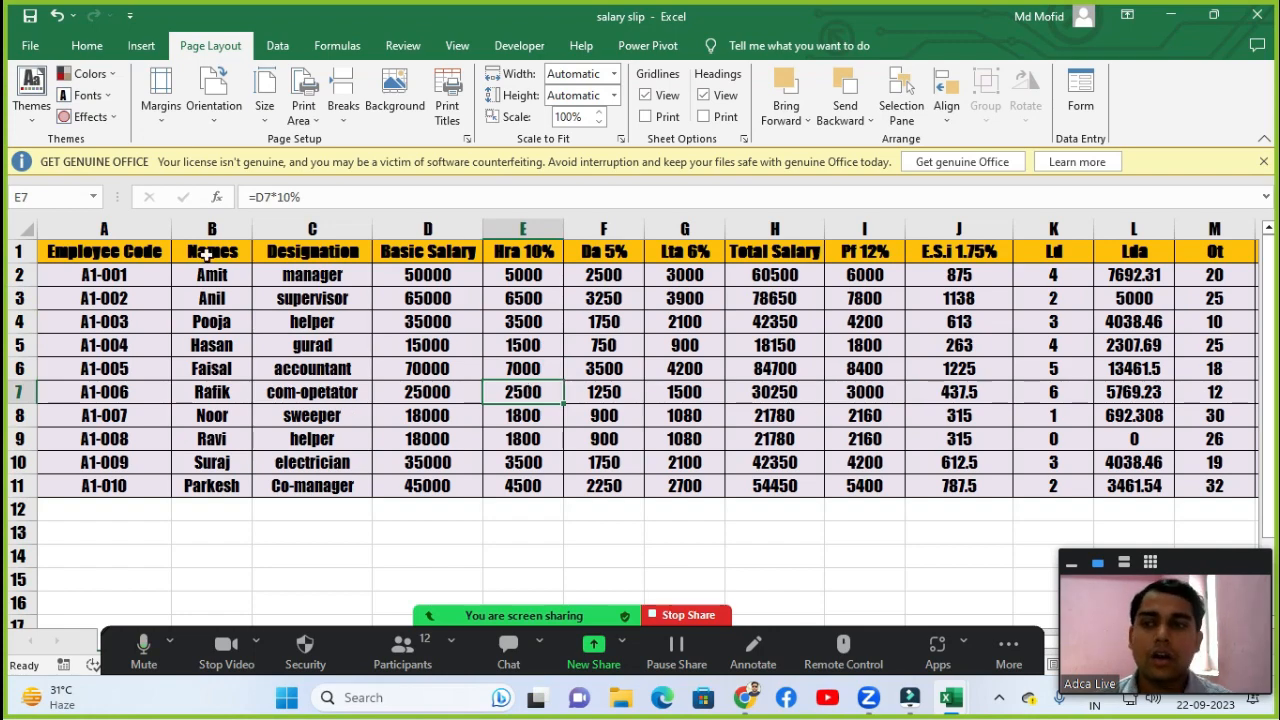
click(33, 100)
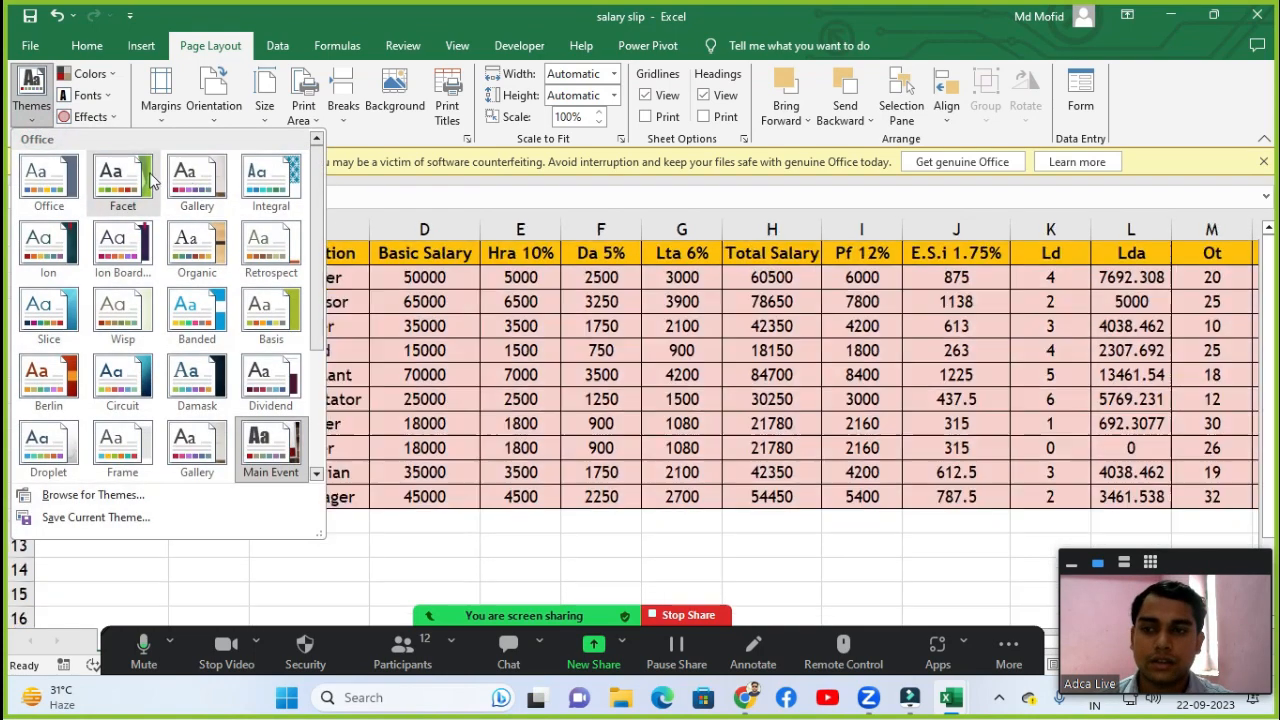
click(288, 180)
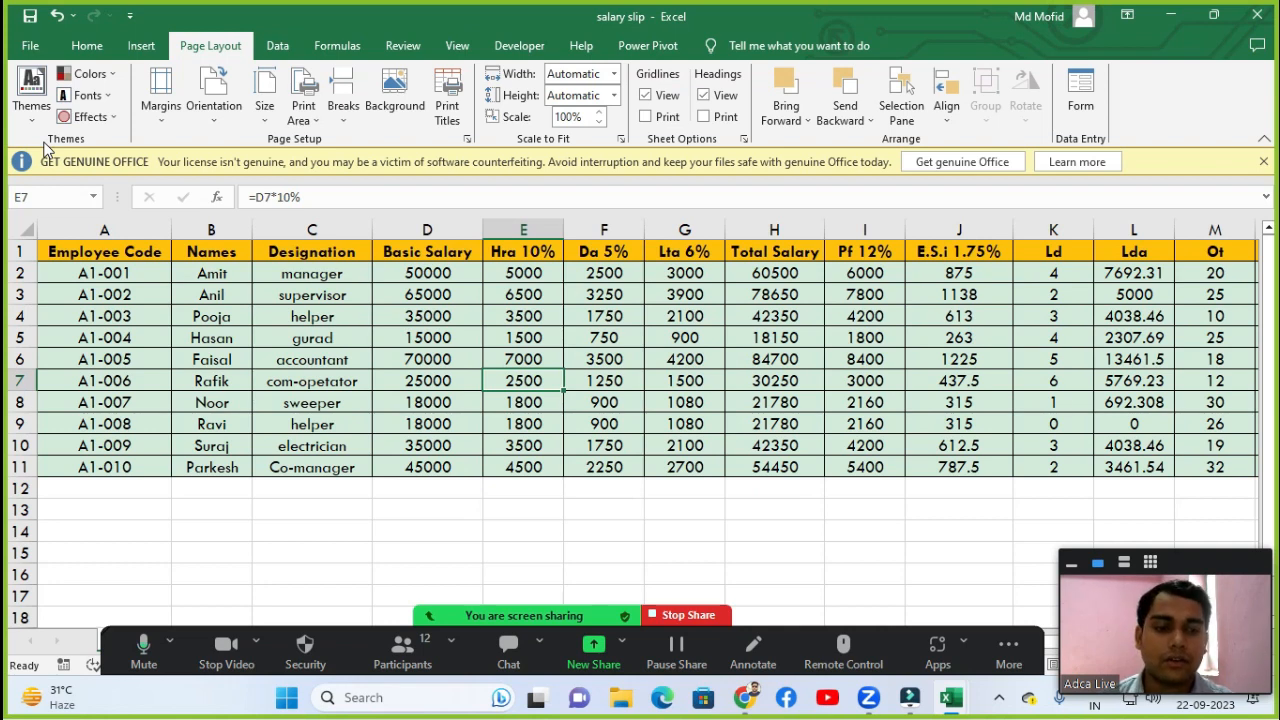
click(110, 82)
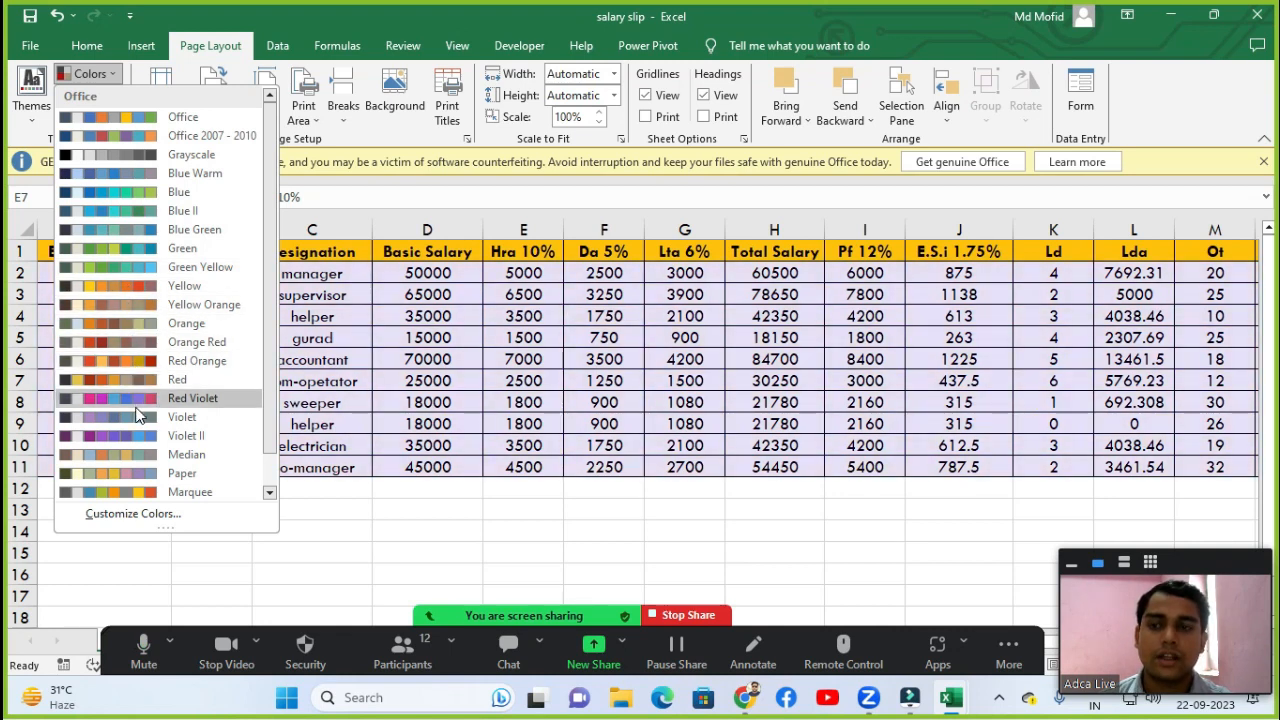
click(136, 404)
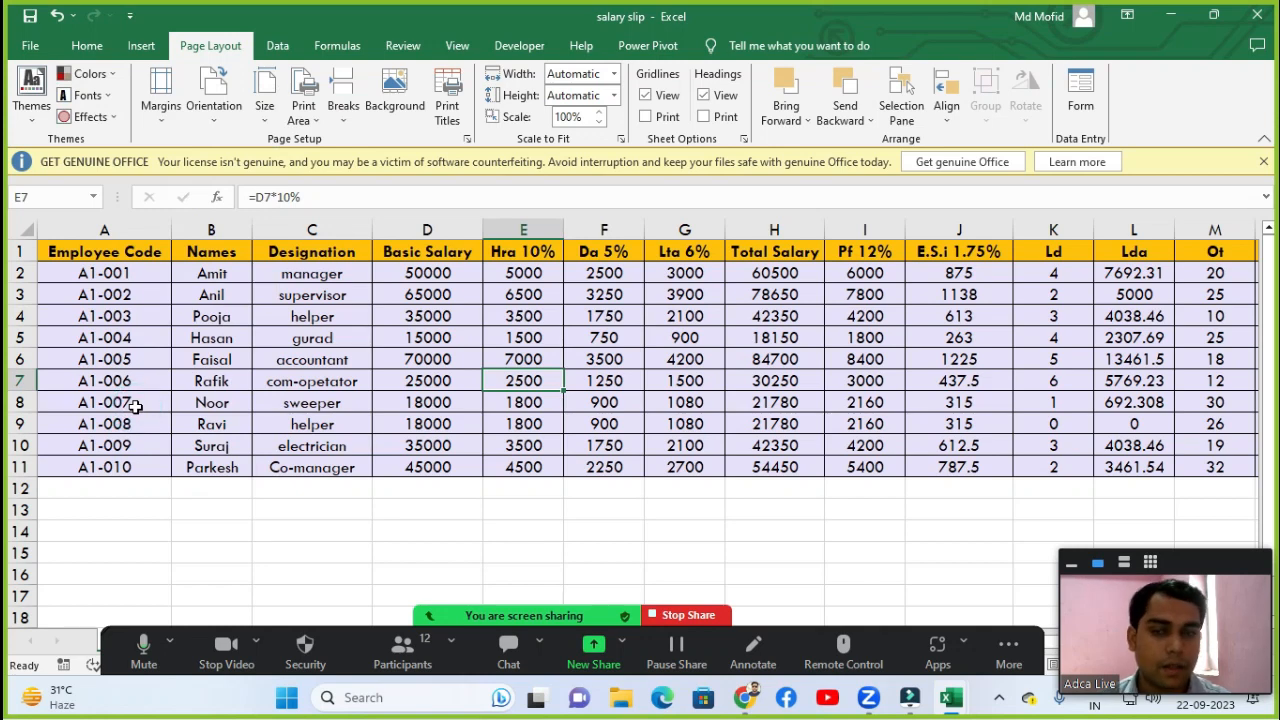
Try the Candara theme fonts on the salary table and settle on the Office font set.
click(113, 96)
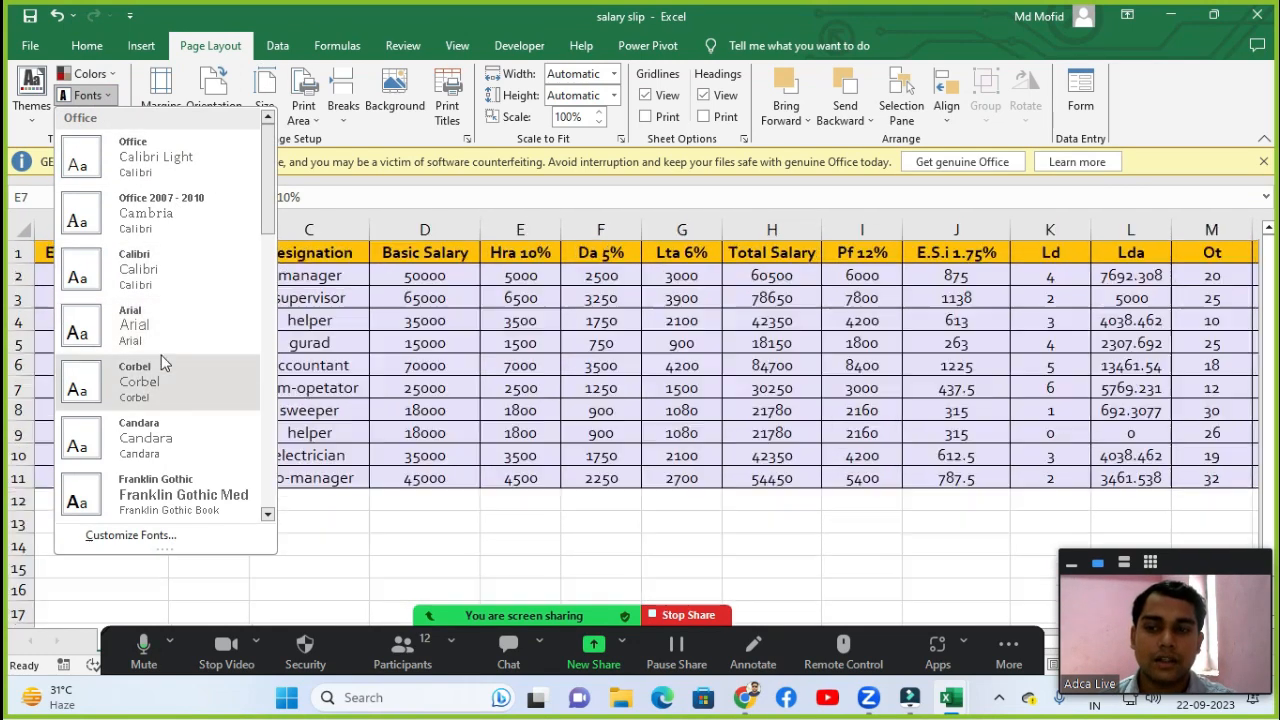
click(141, 455)
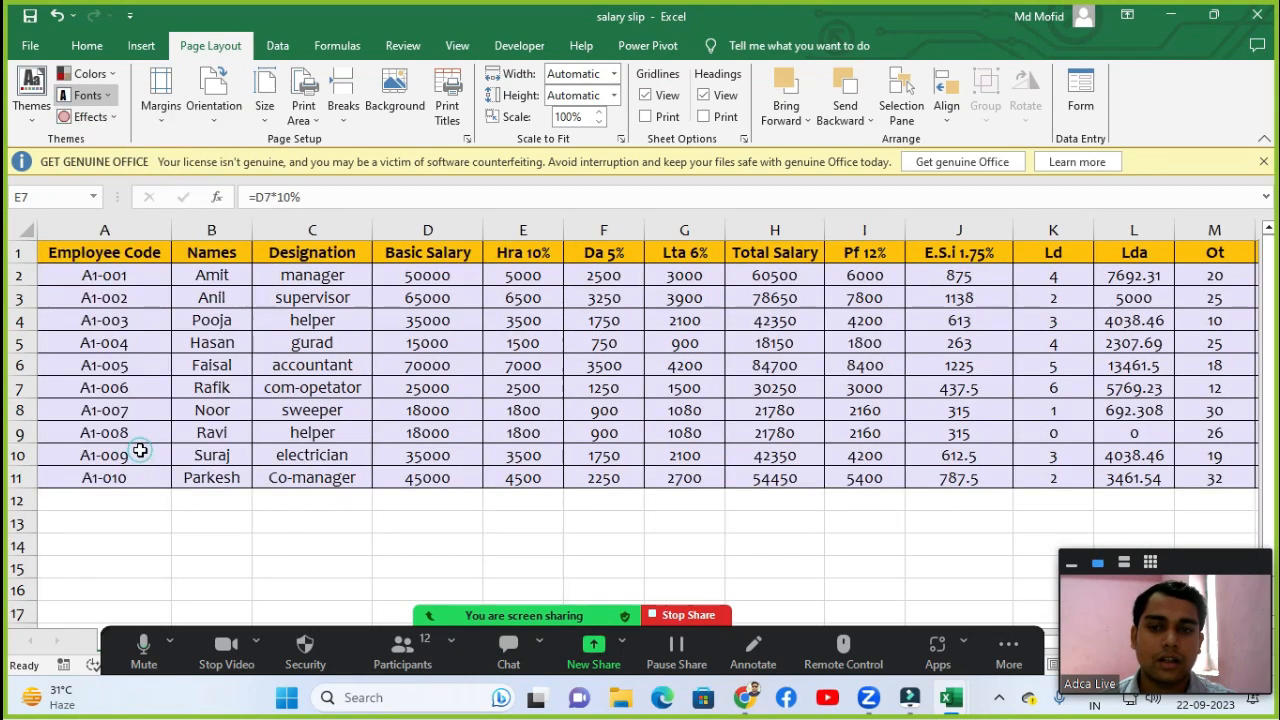
click(87, 95)
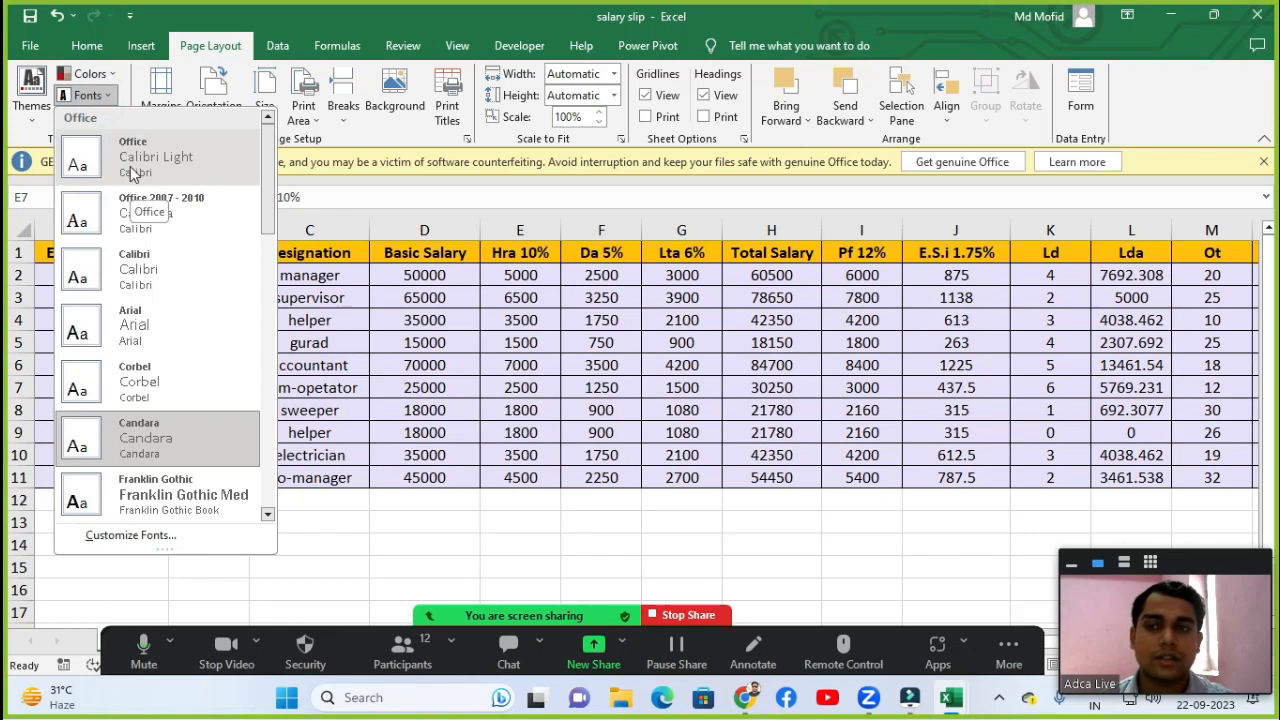
click(133, 160)
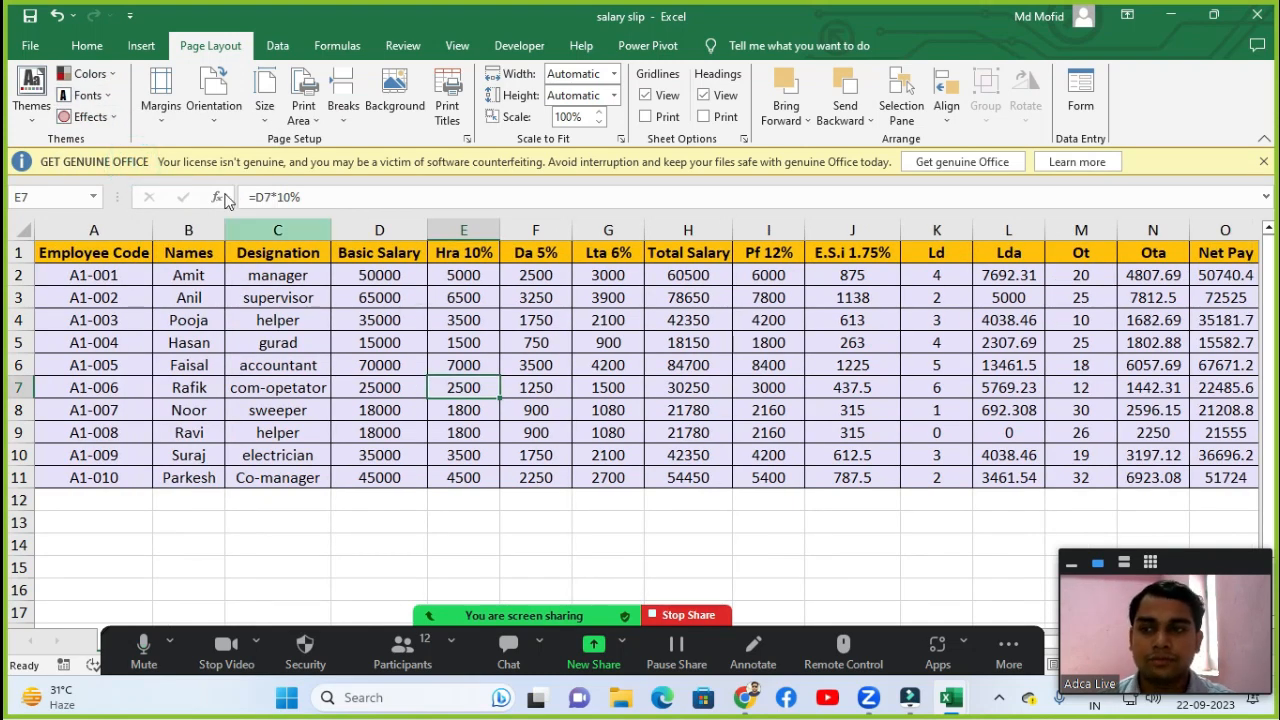
Apply the Grunge Texture theme effects and replace them with the Riblet effects.
click(88, 117)
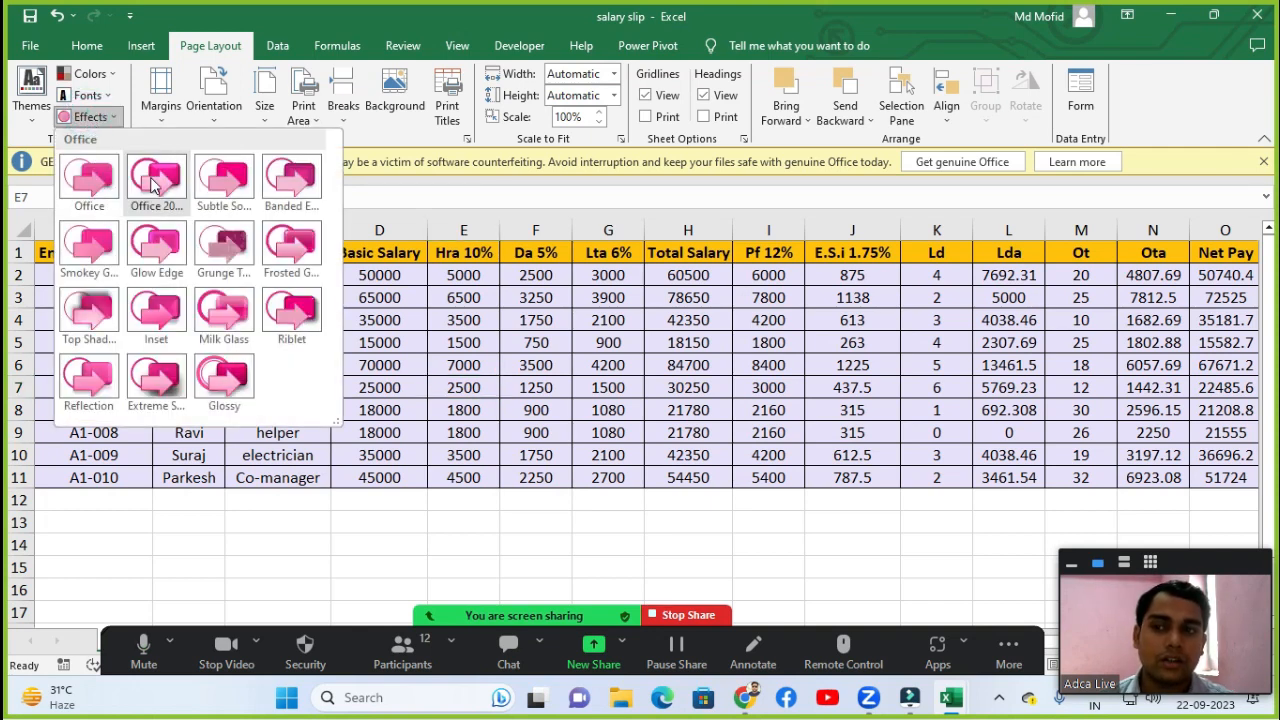
click(255, 255)
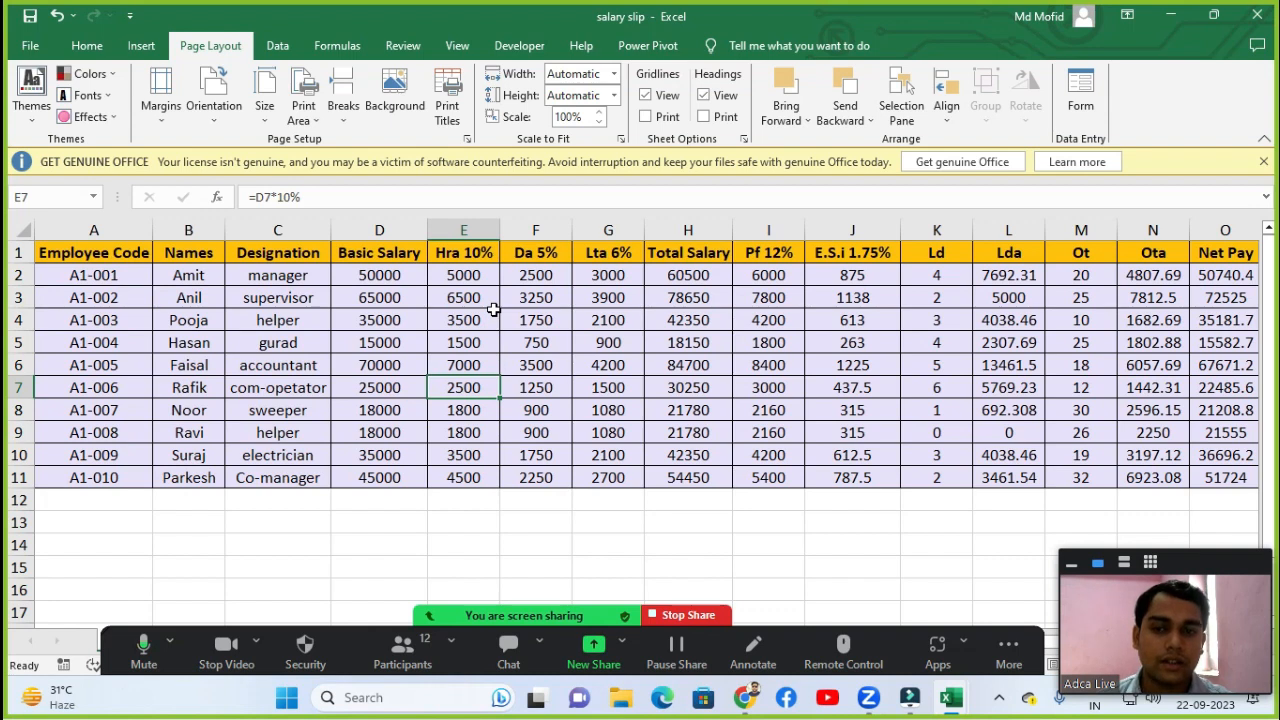
click(110, 117)
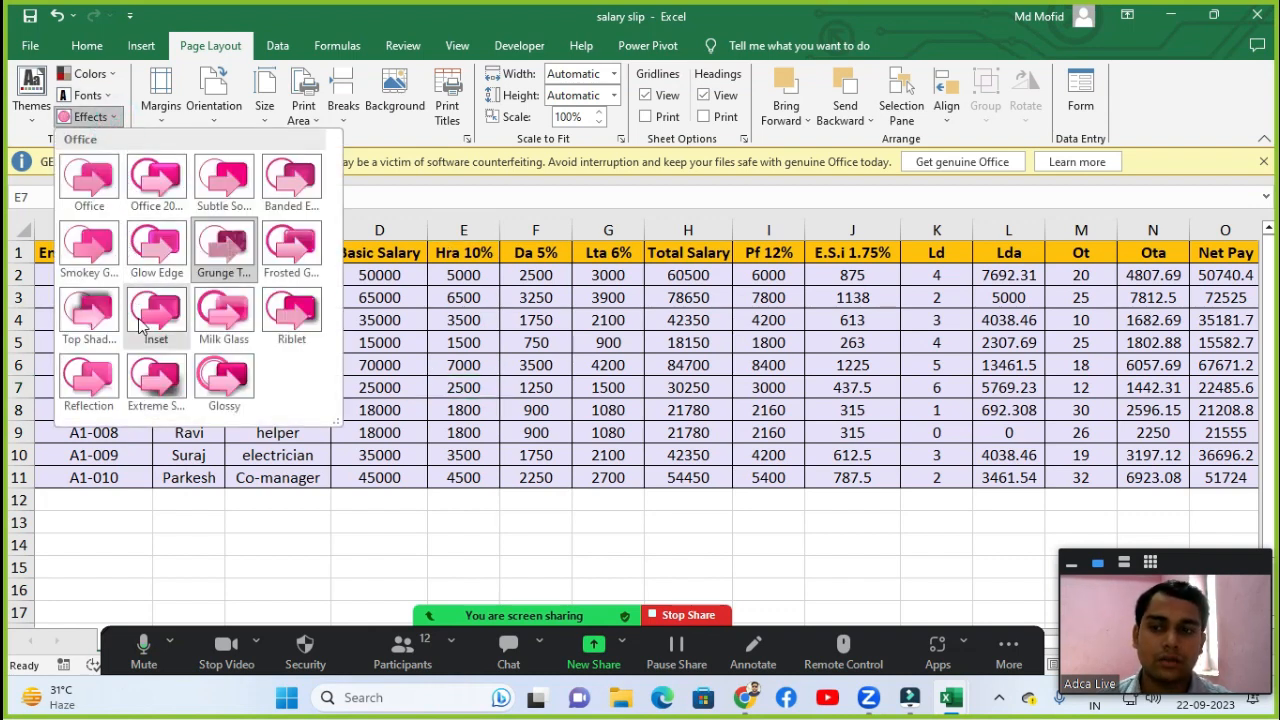
click(257, 318)
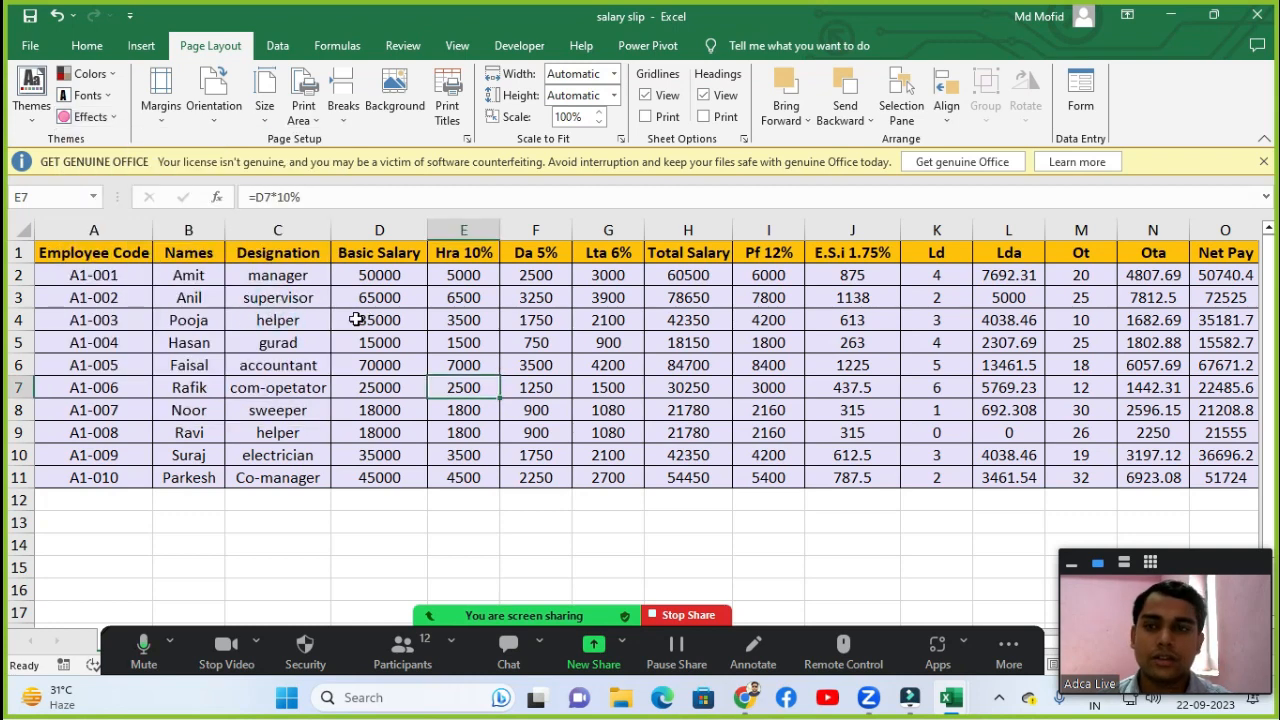
Insert a 2-D clustered column chart of the whole salary table and give it the dark gray chart style.
click(141, 46)
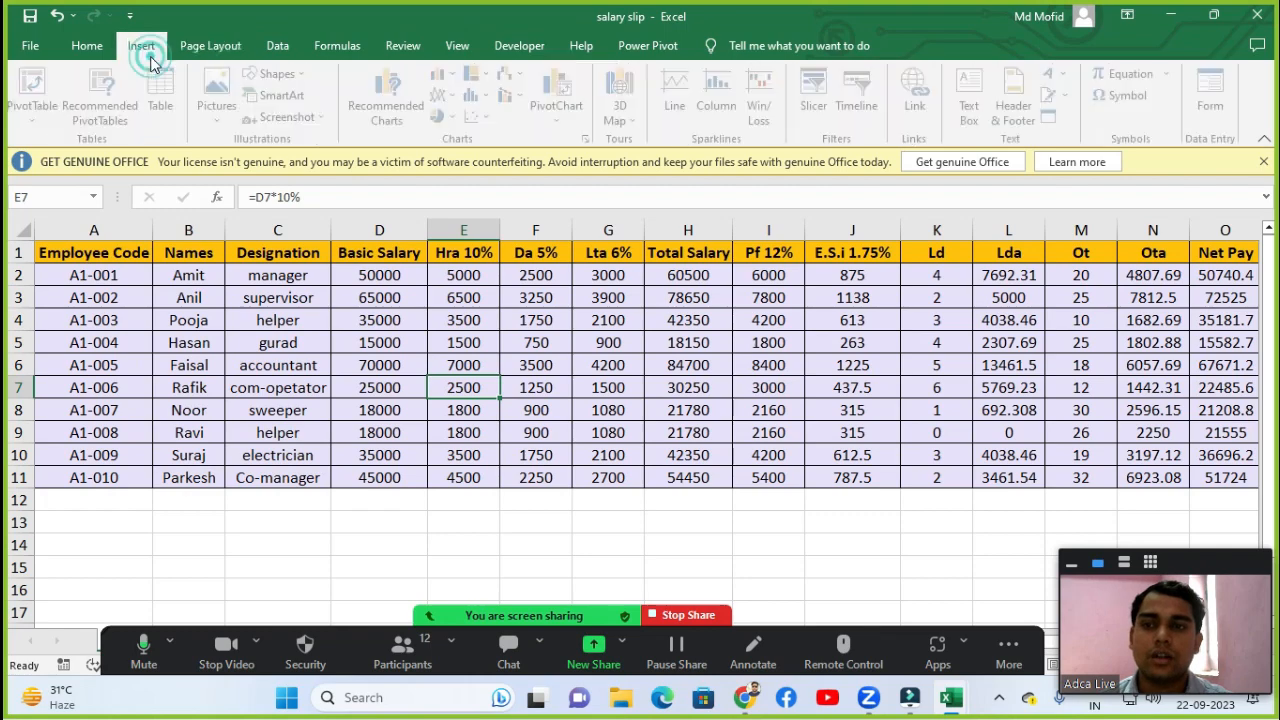
click(443, 74)
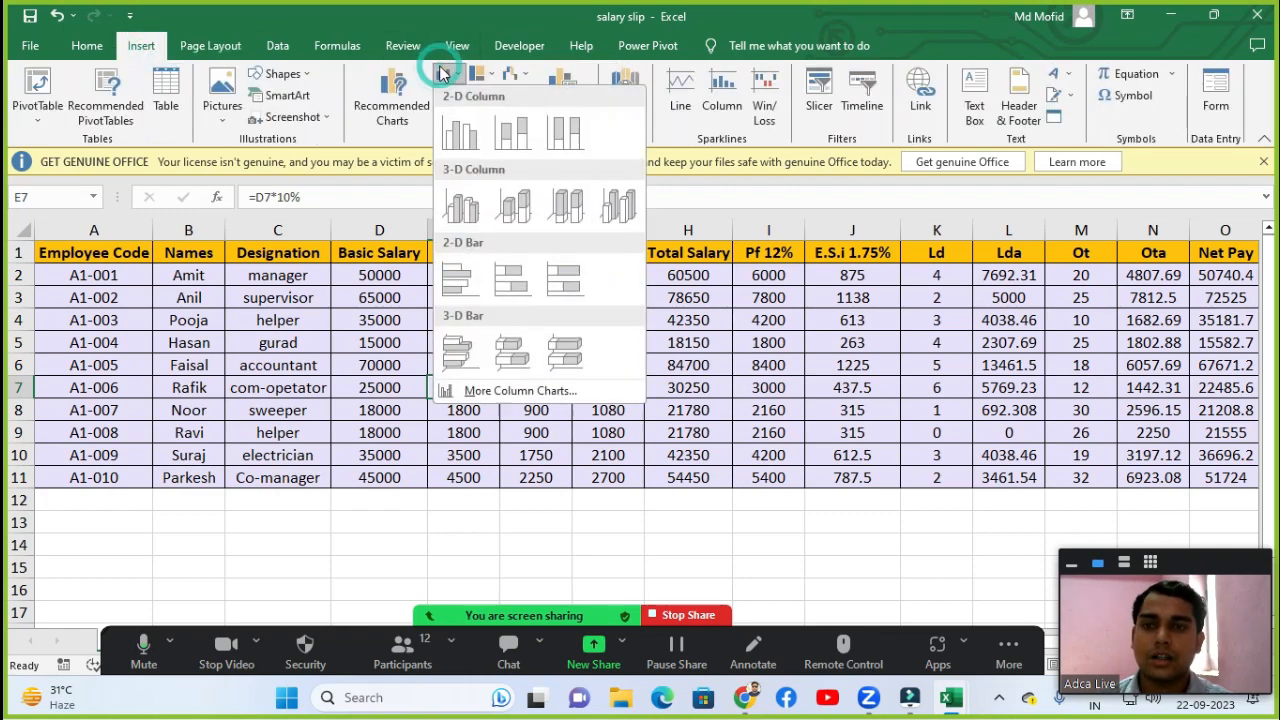
click(463, 138)
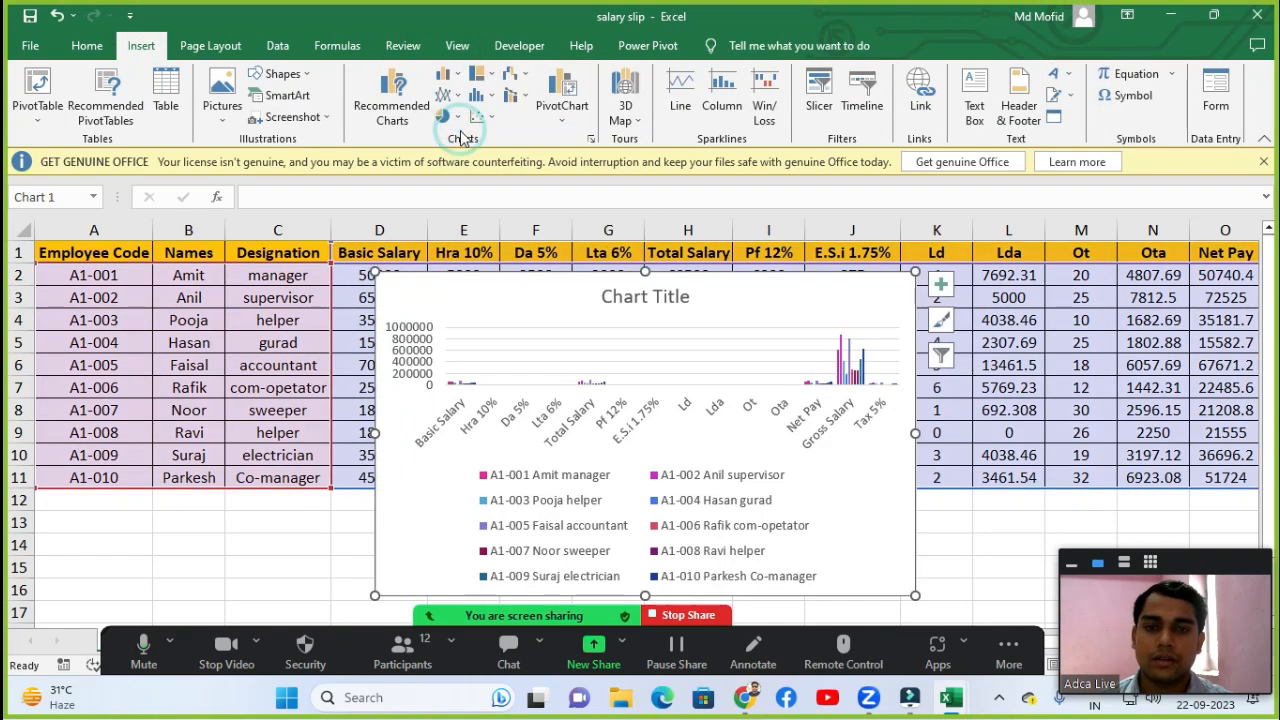
click(502, 292)
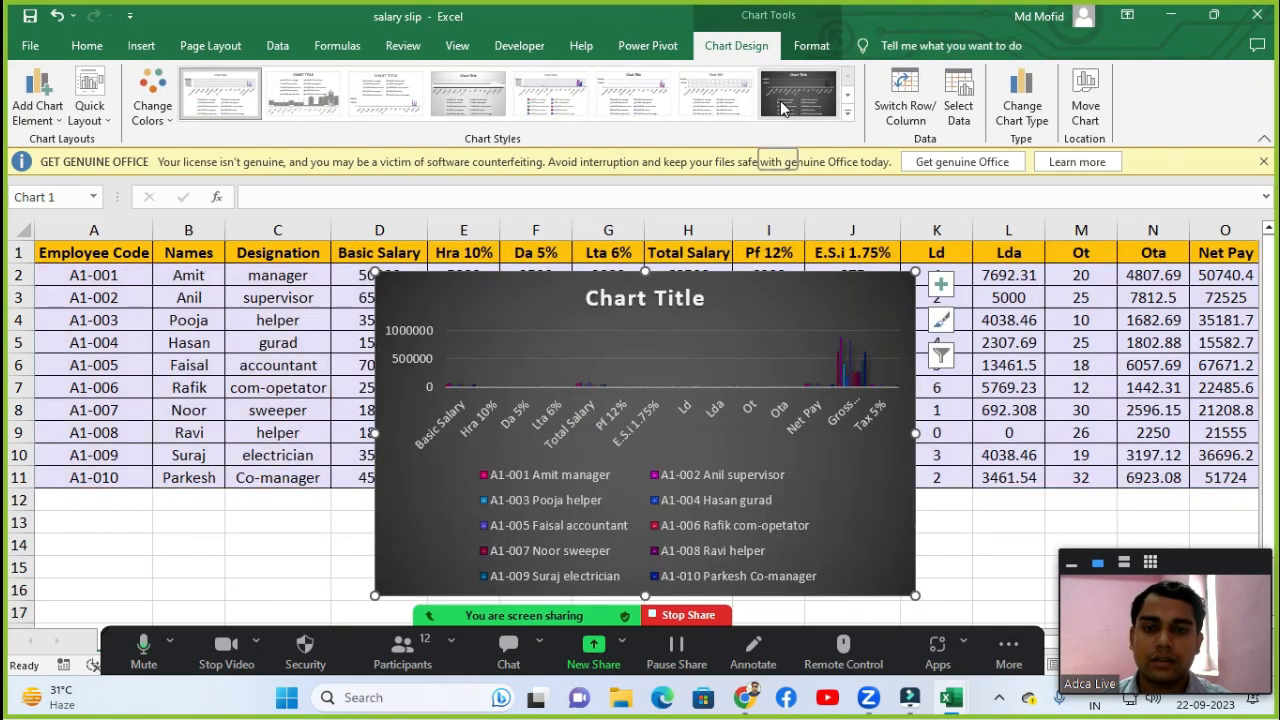
click(780, 100)
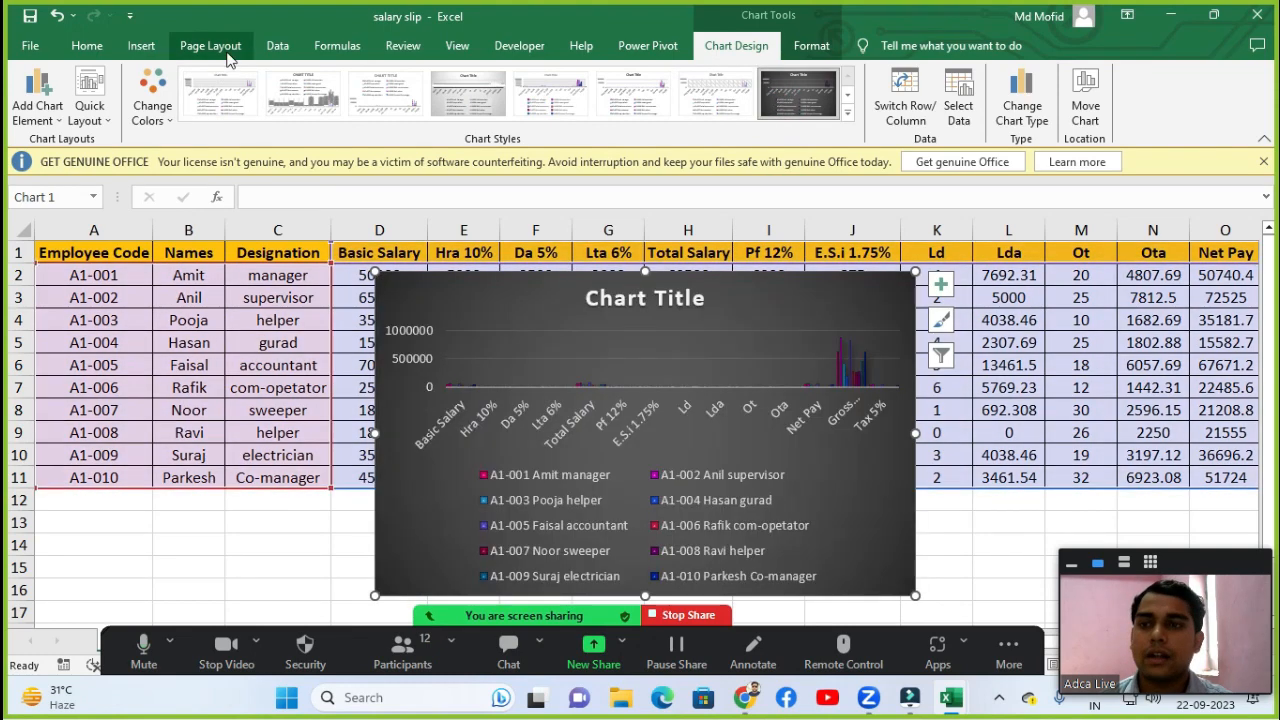
Set the theme effects to Grunge Texture with the column chart selected, and delete the chart.
click(211, 45)
click(89, 116)
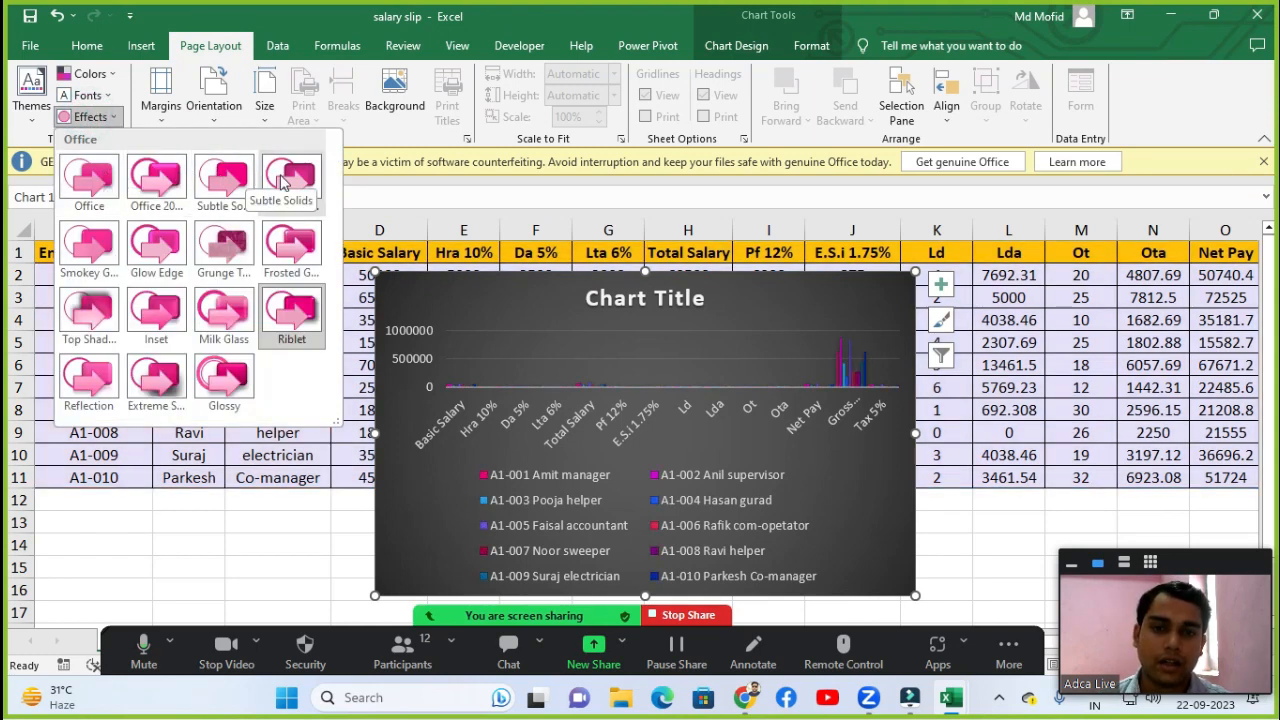
click(212, 250)
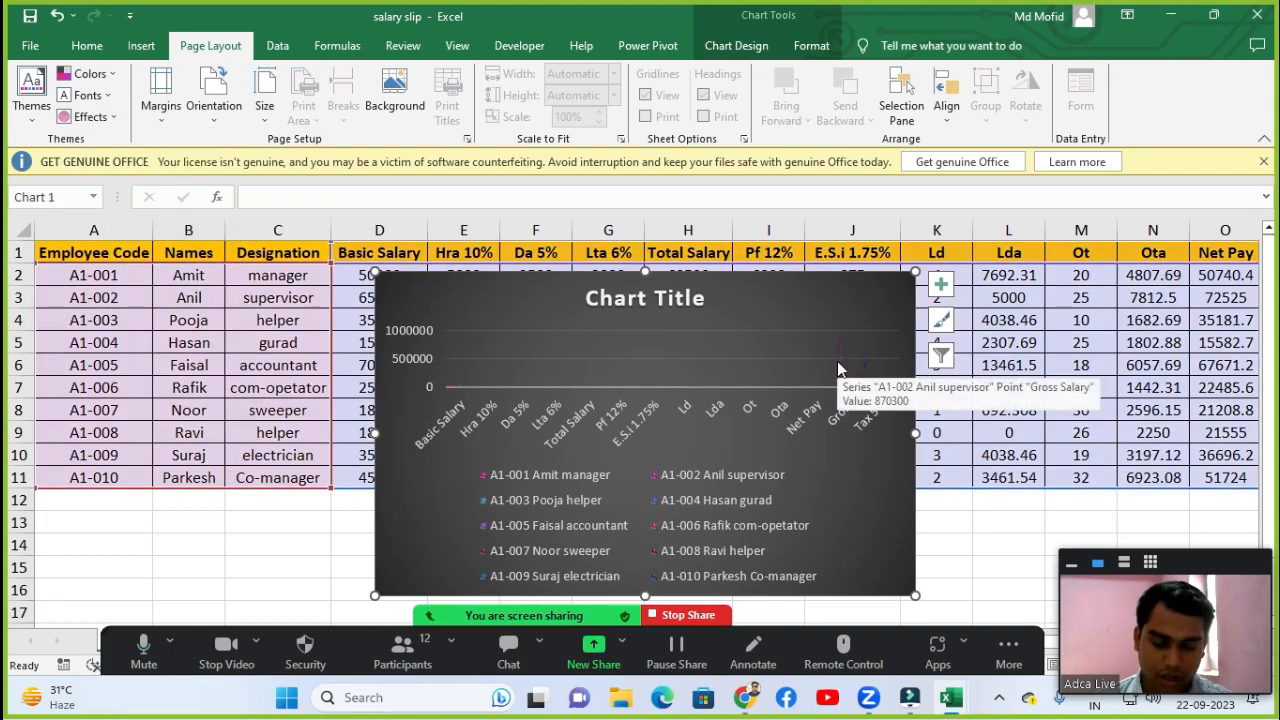
key(Delete)
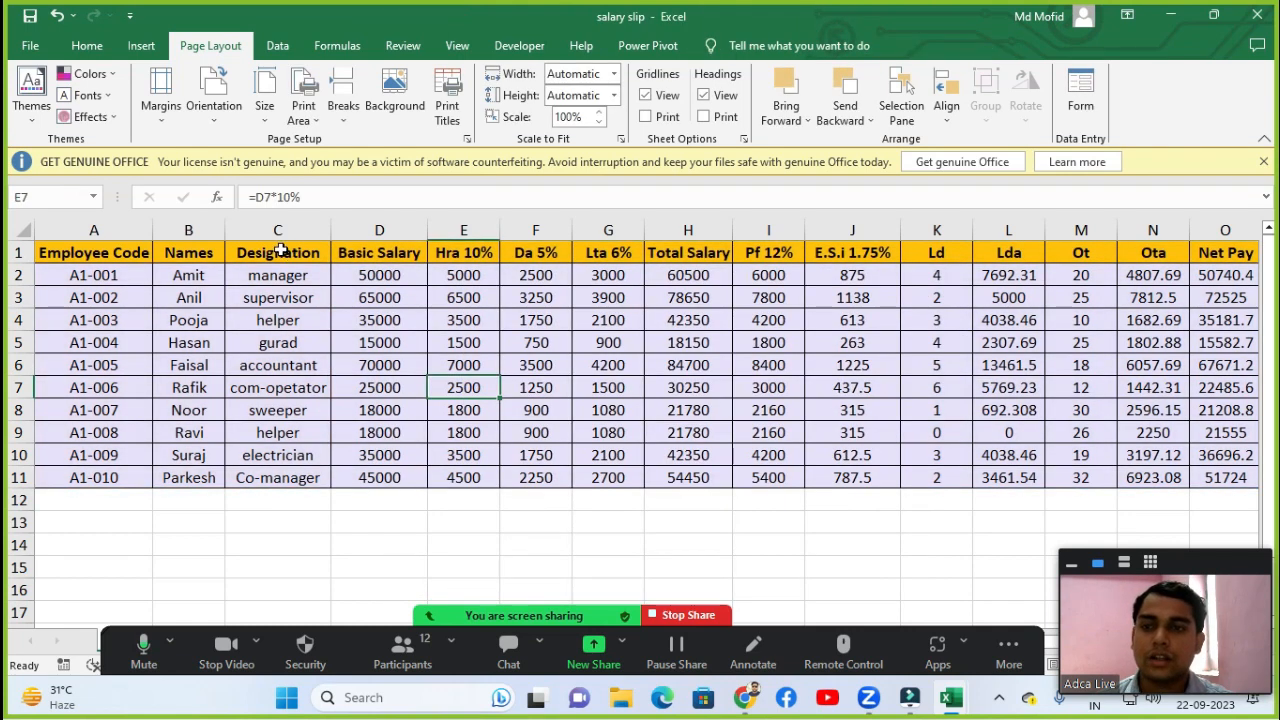
Insert a 2-D stacked column chart of the salary table range A1:E11, from Employee Code to Hra 10%.
click(57, 246)
drag(149, 327, 460, 477)
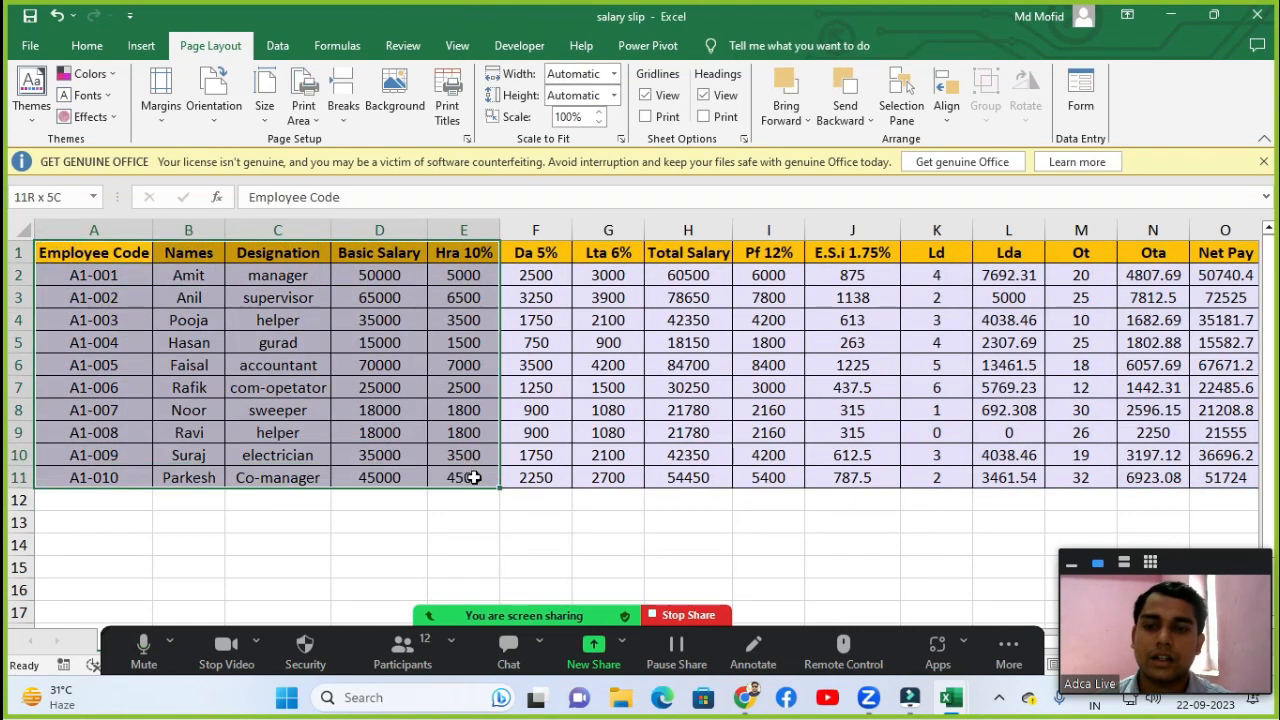
click(137, 46)
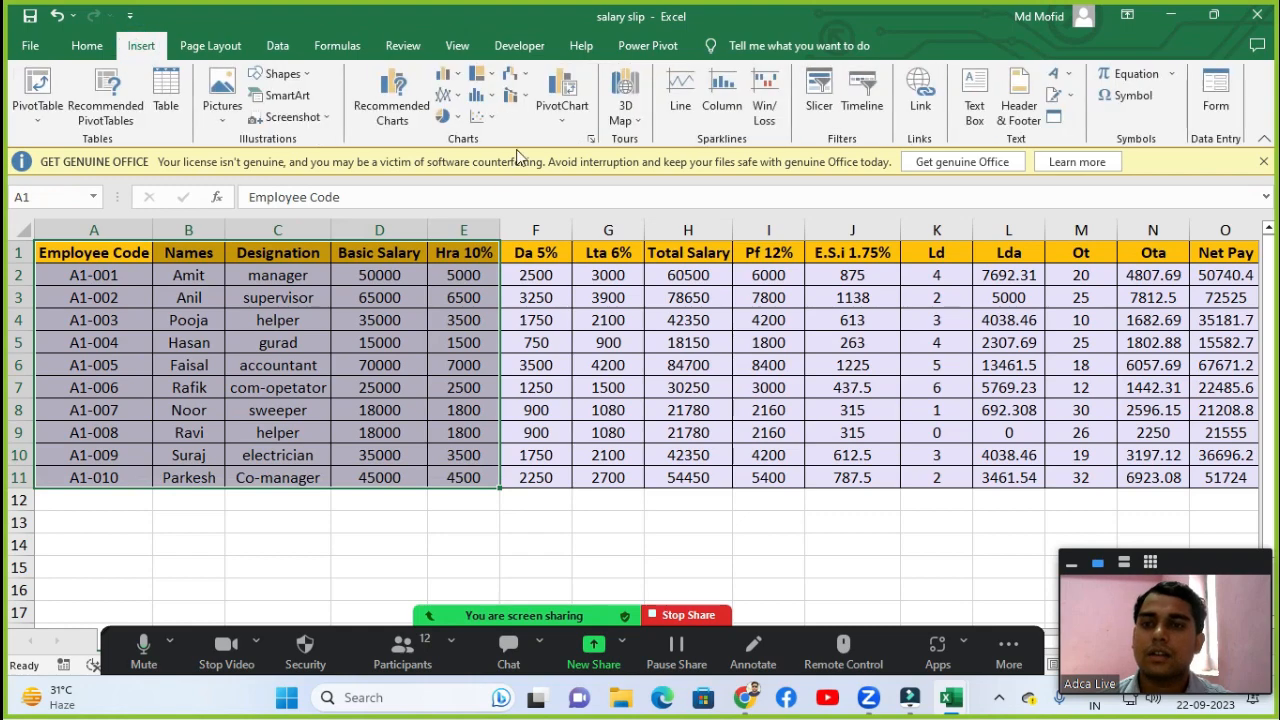
click(446, 74)
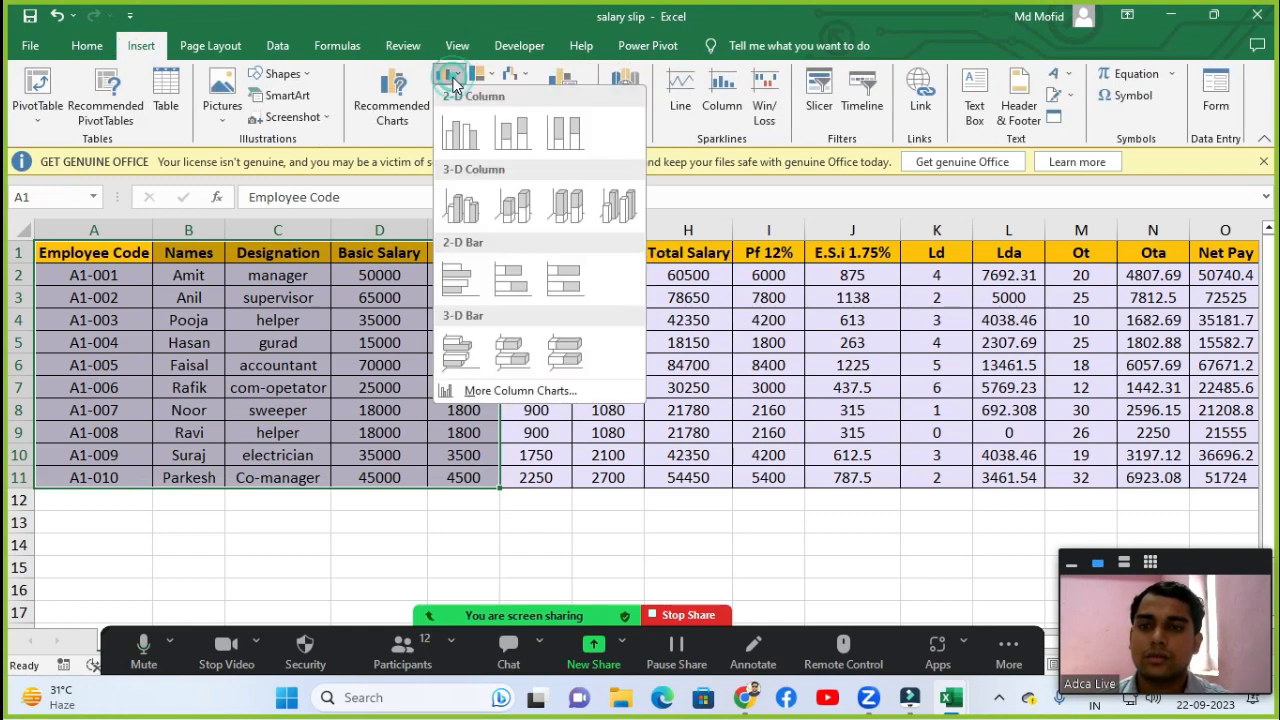
click(510, 128)
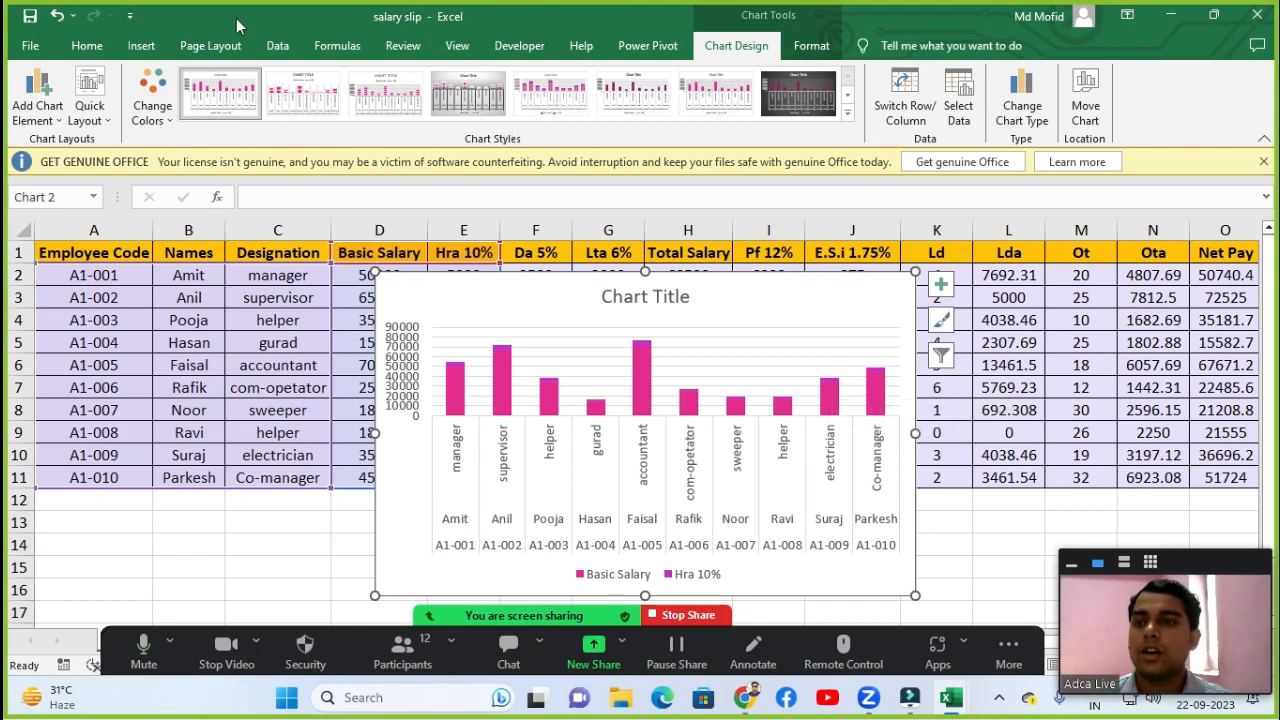
Set the theme effects to Frosted Glass and give the stacked column chart the dark gray chart style.
click(209, 45)
click(88, 116)
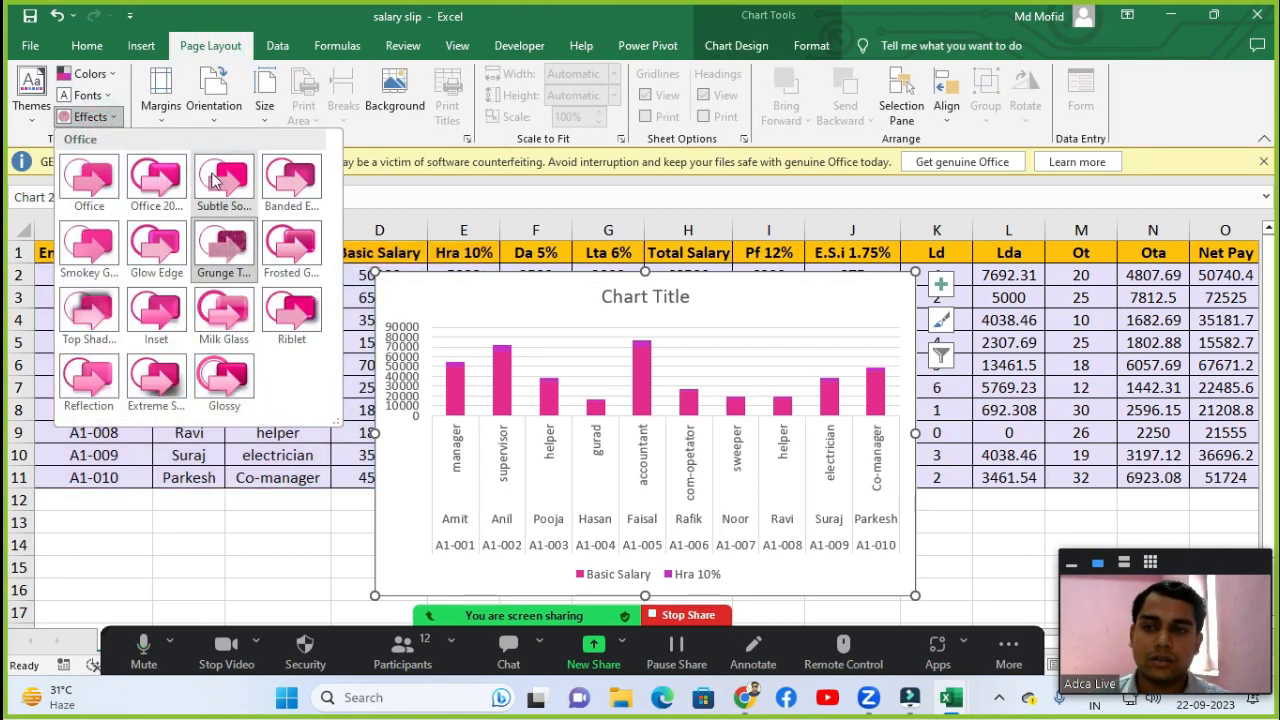
click(280, 246)
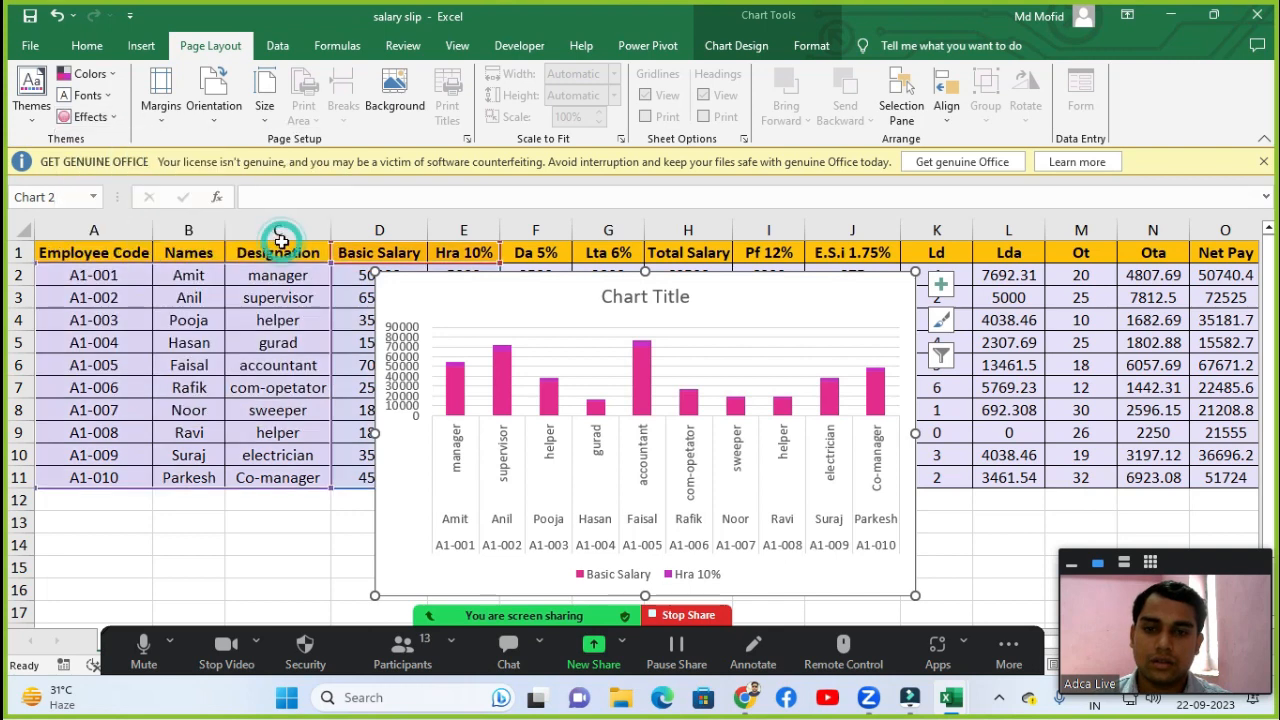
click(737, 45)
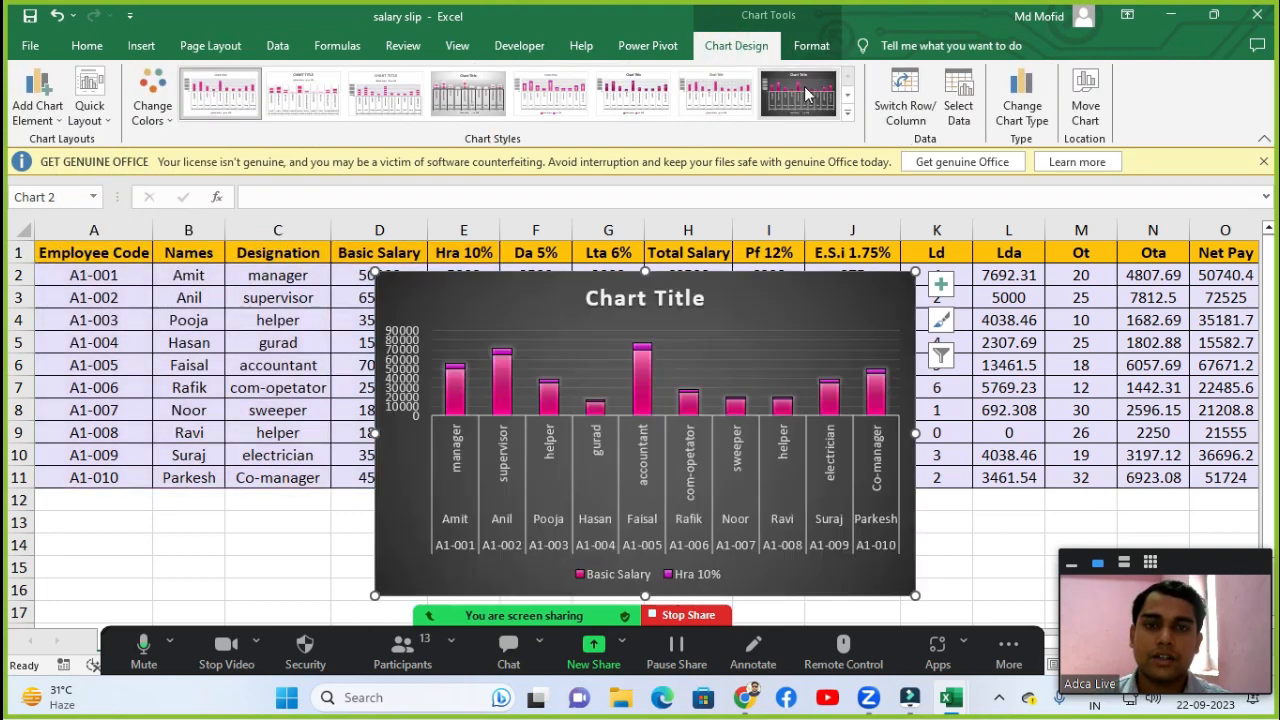
click(806, 93)
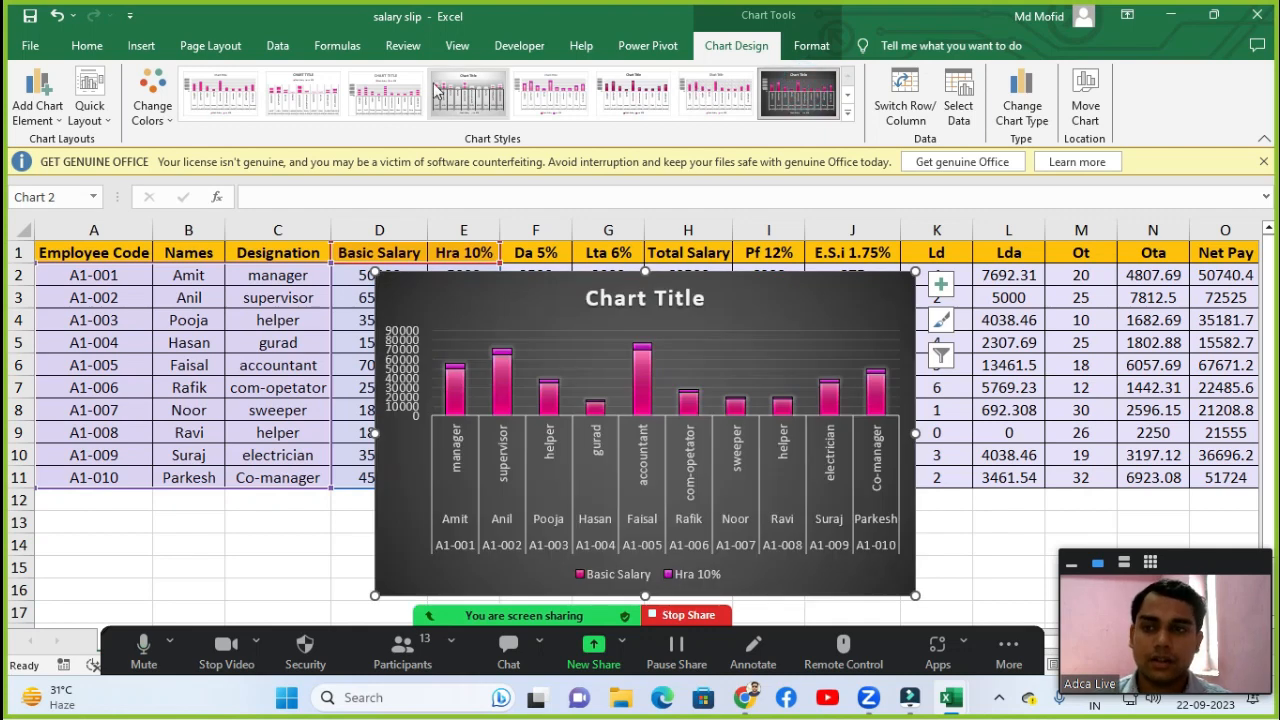
Change the theme effects to Milk Glass with the stacked column chart selected, and delete the chart.
click(226, 54)
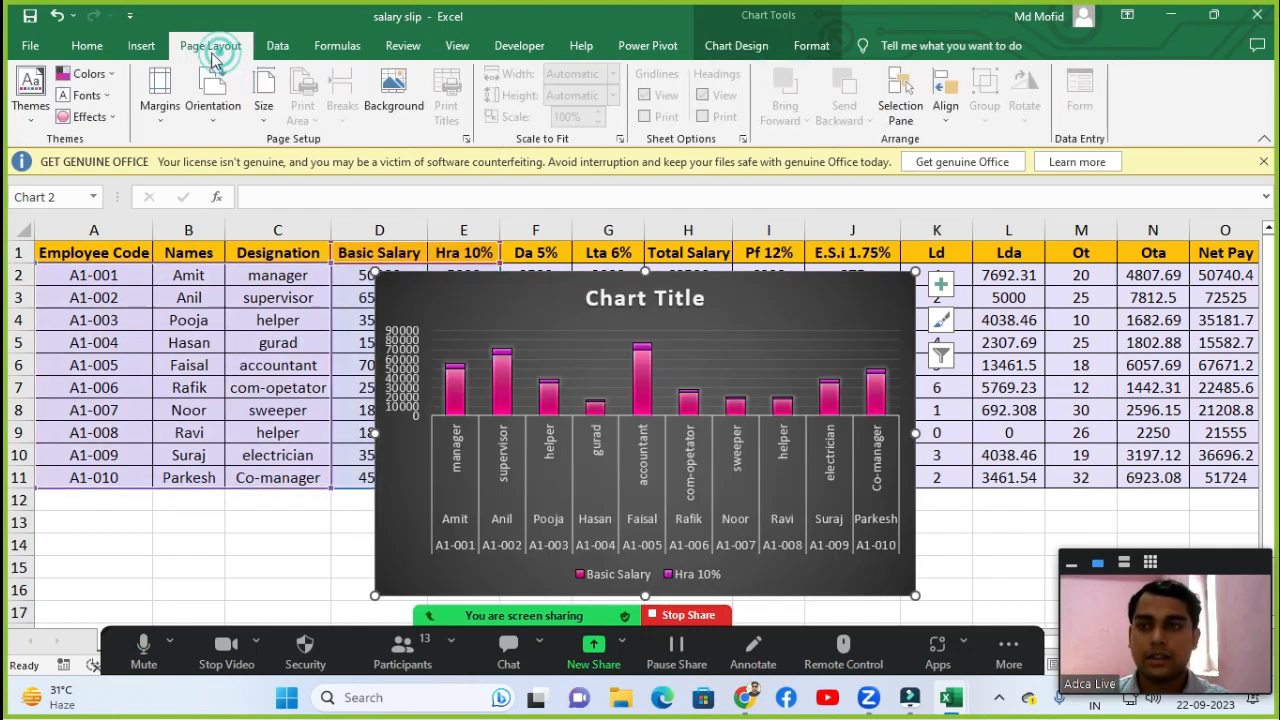
click(88, 117)
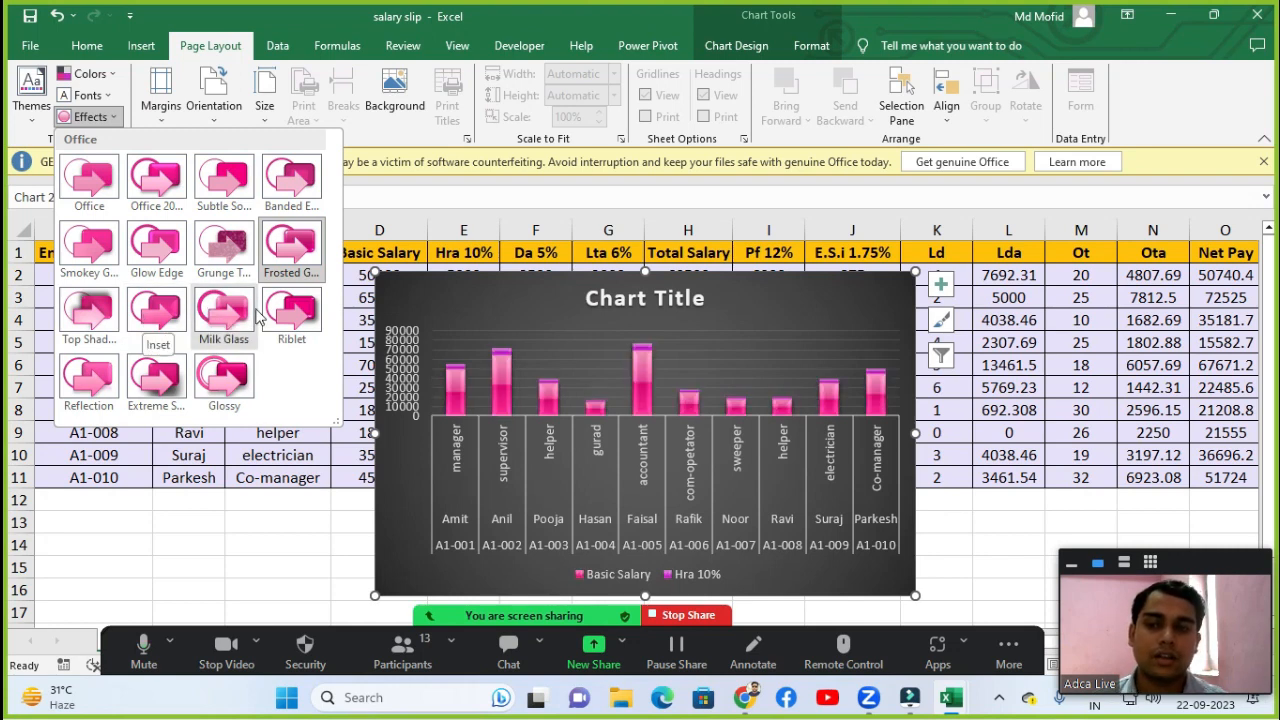
click(223, 310)
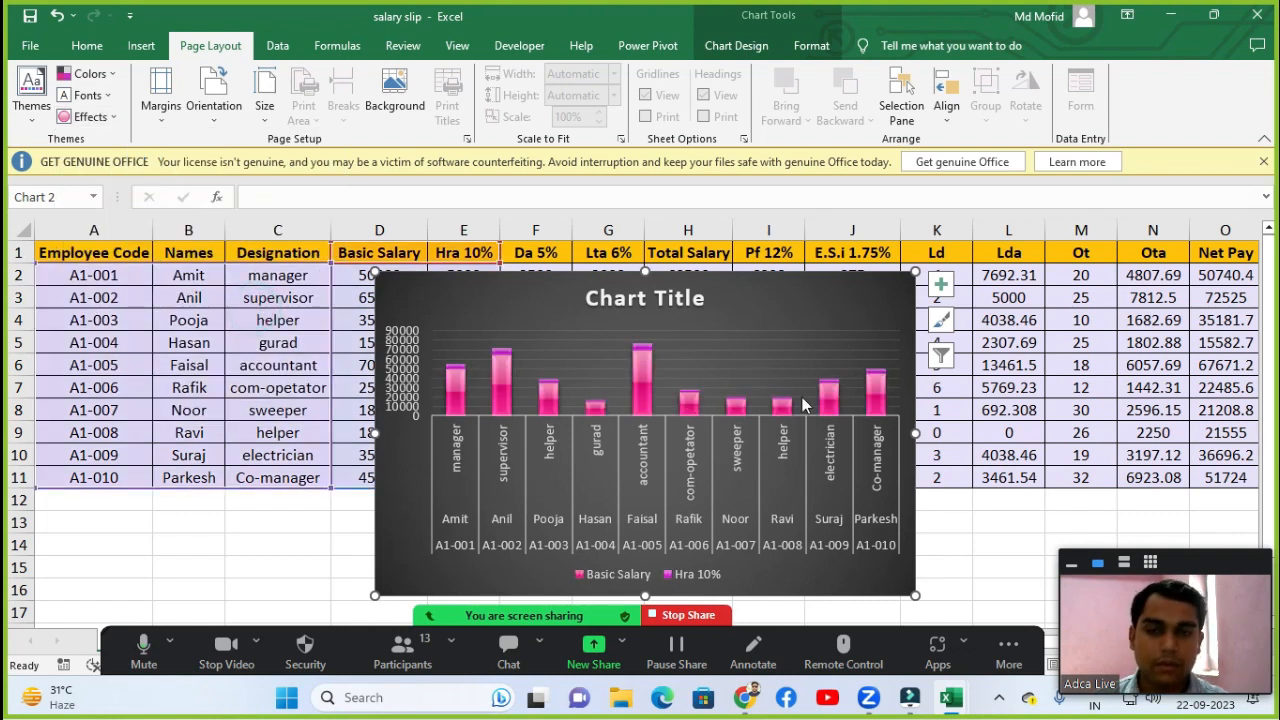
key(Delete)
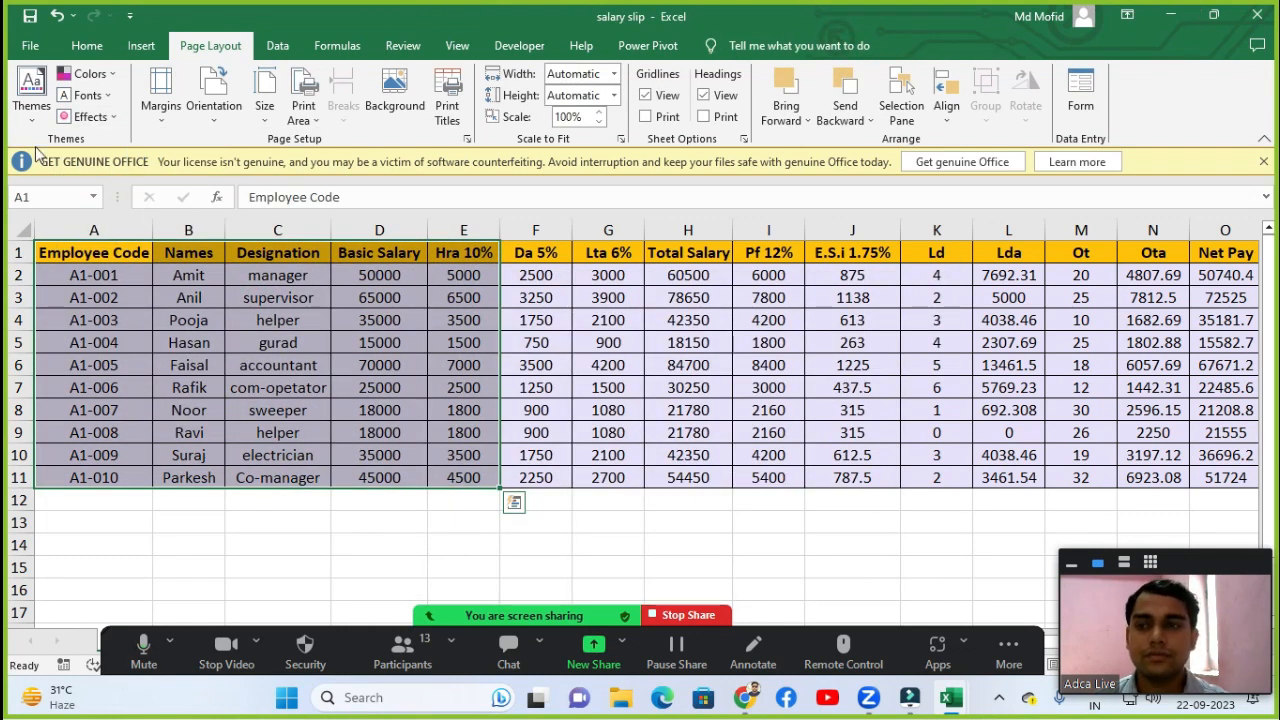
click(234, 660)
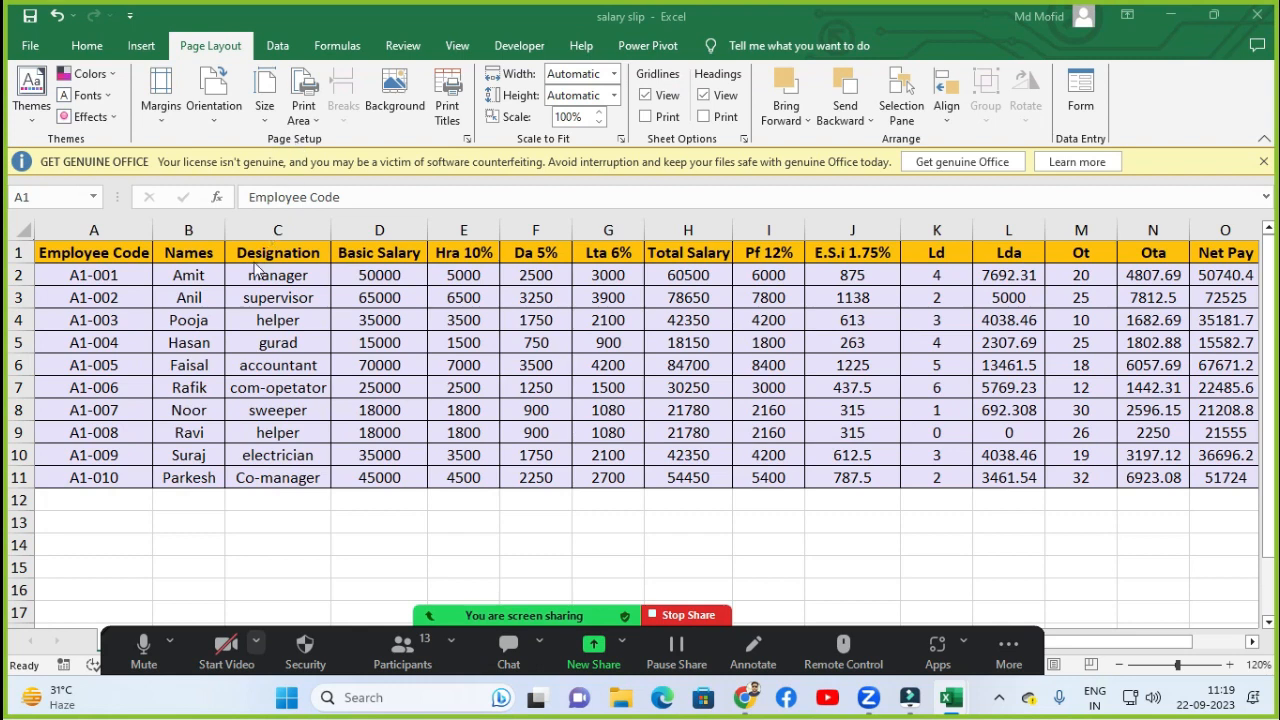
click(223, 662)
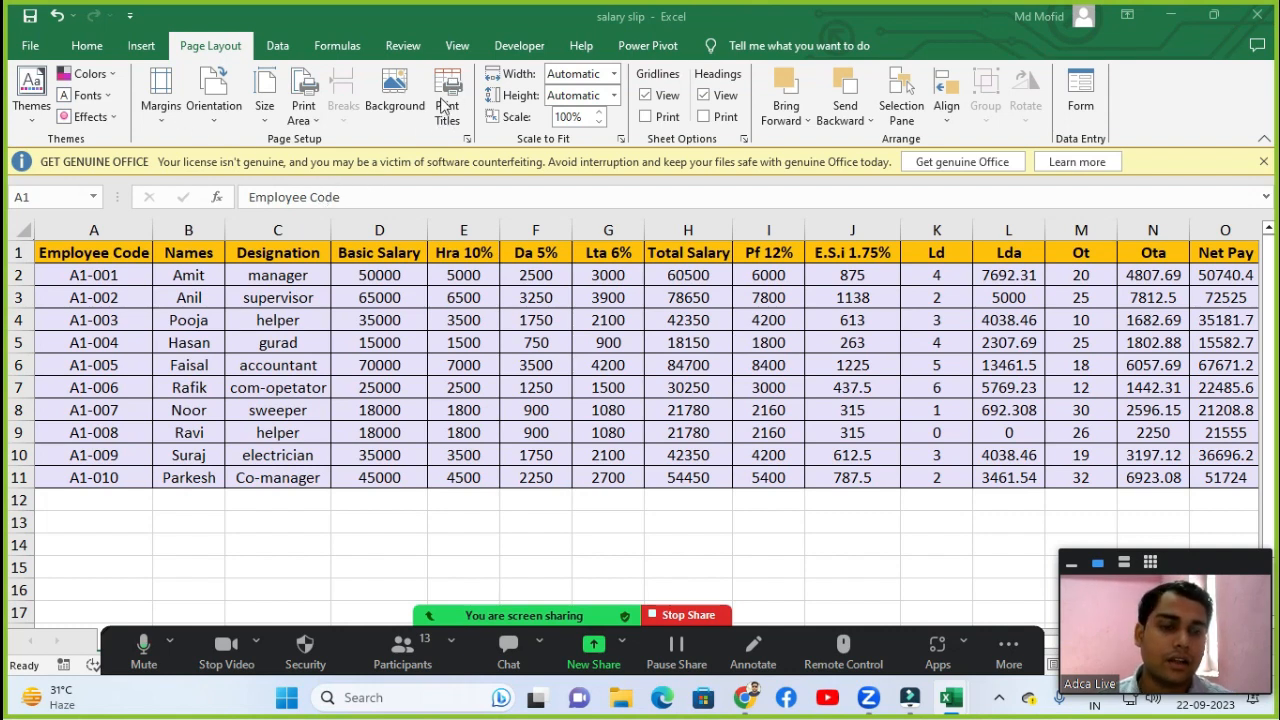
click(491, 380)
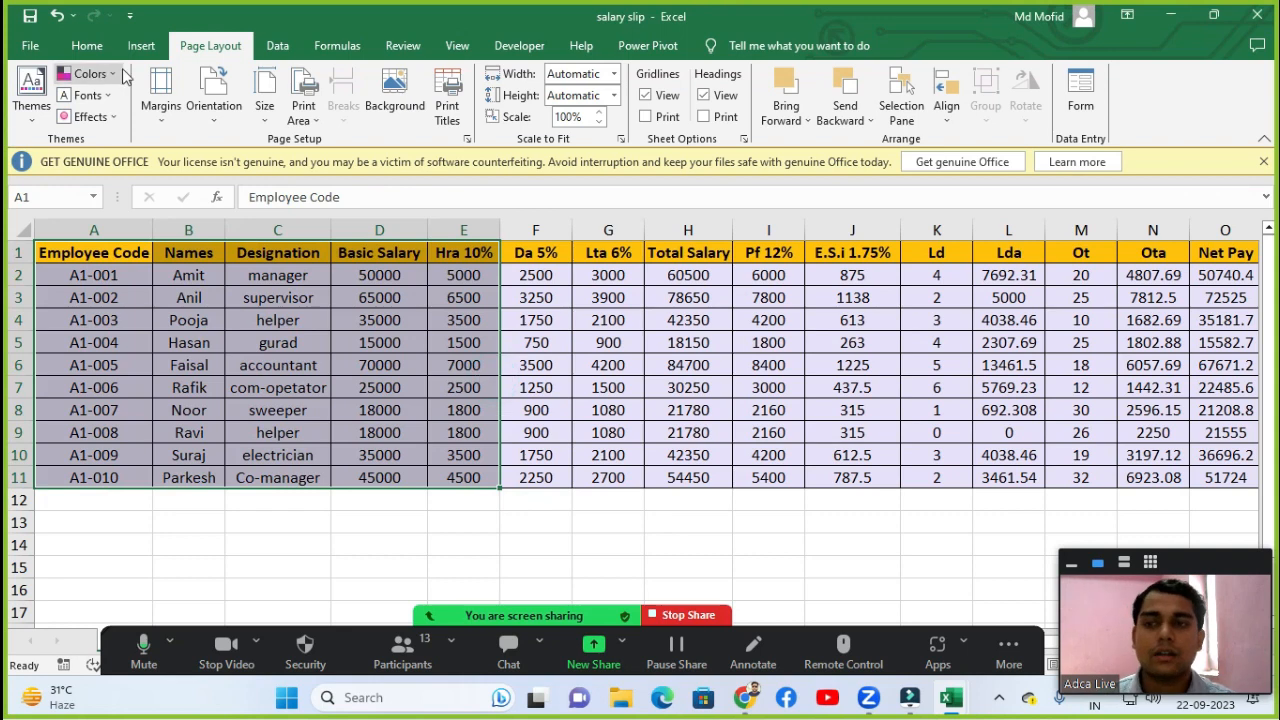
click(535, 387)
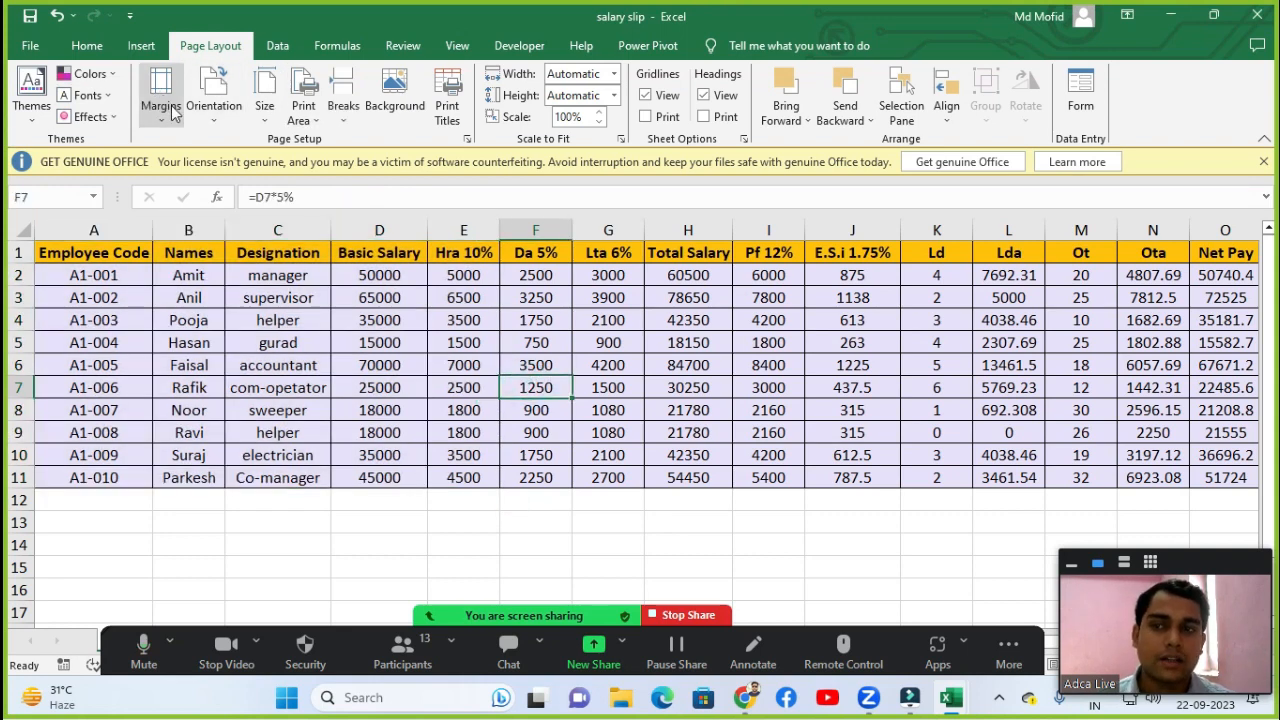
click(383, 320)
click(458, 320)
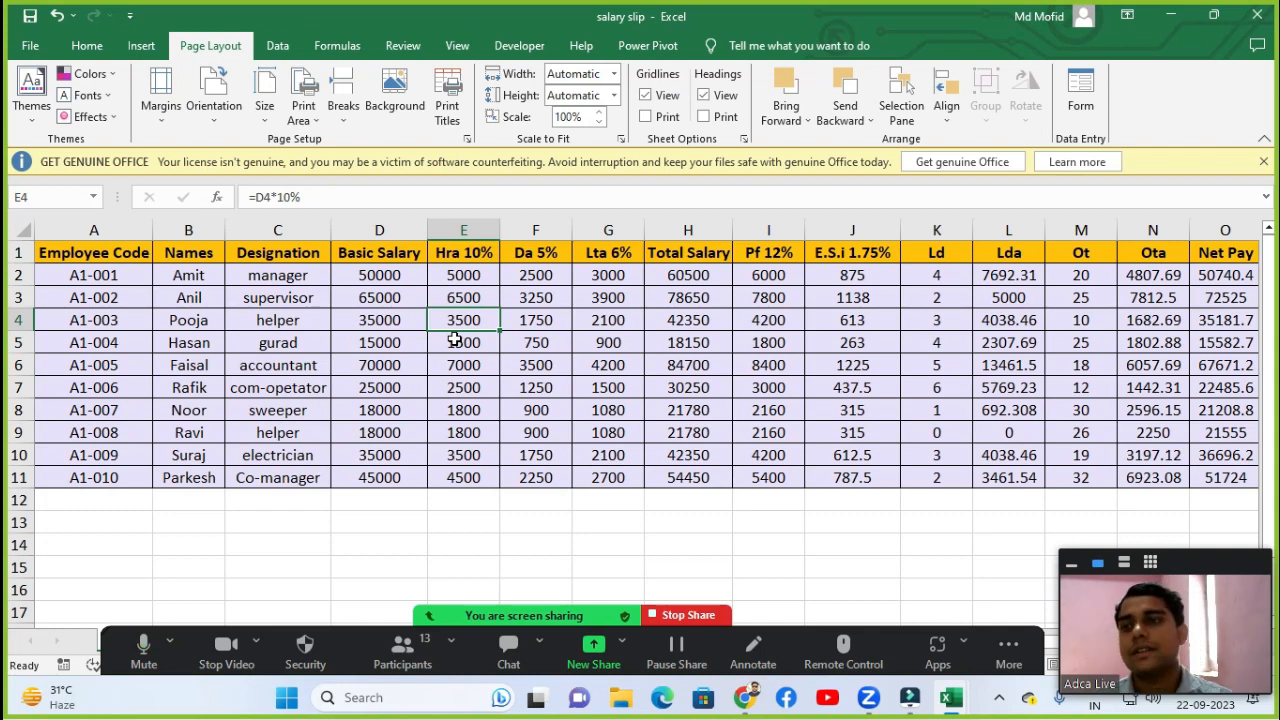
Open the print preview of the salary sheet, enlarge it, and examine how the columns are split across the pages.
click(30, 45)
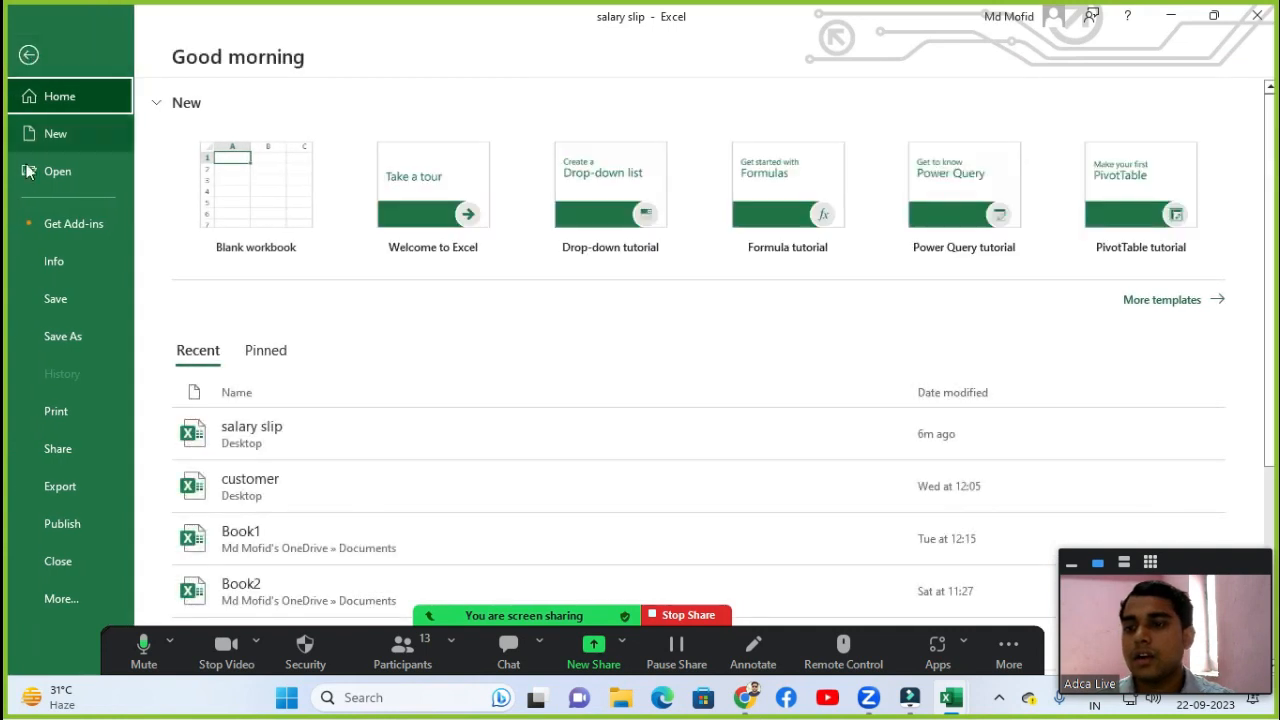
click(52, 413)
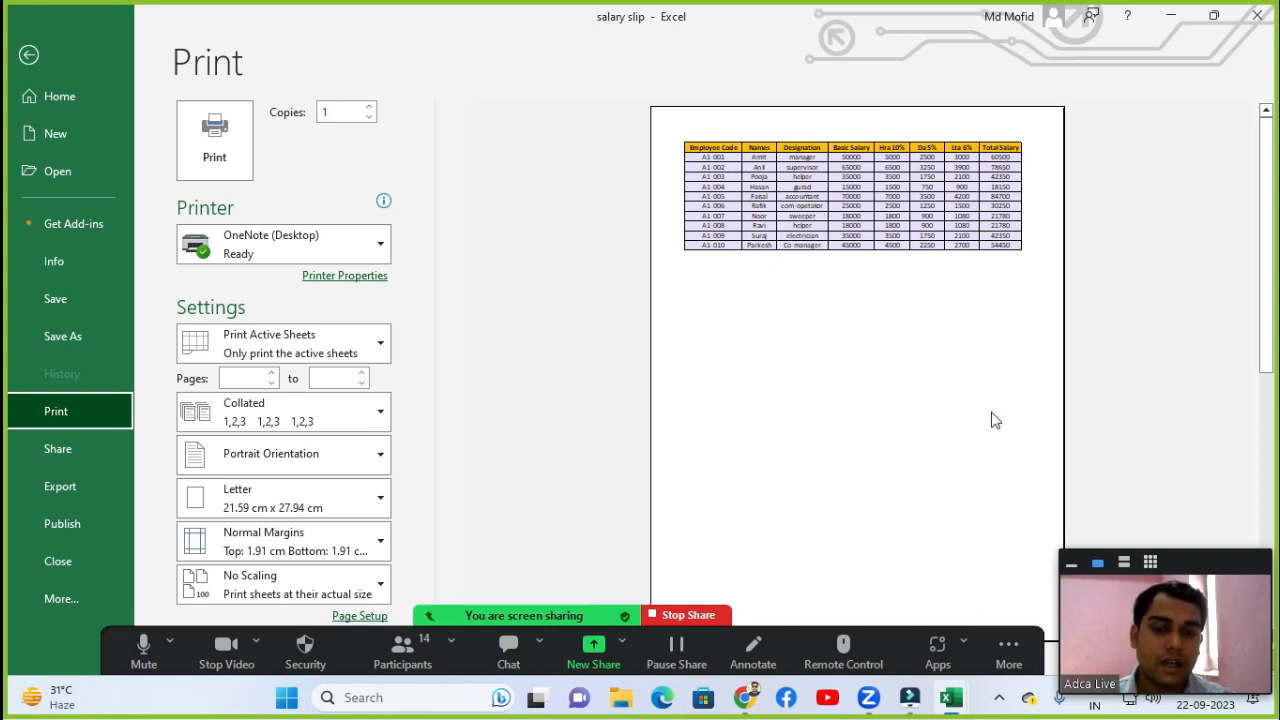
drag(509, 612, 585, 40)
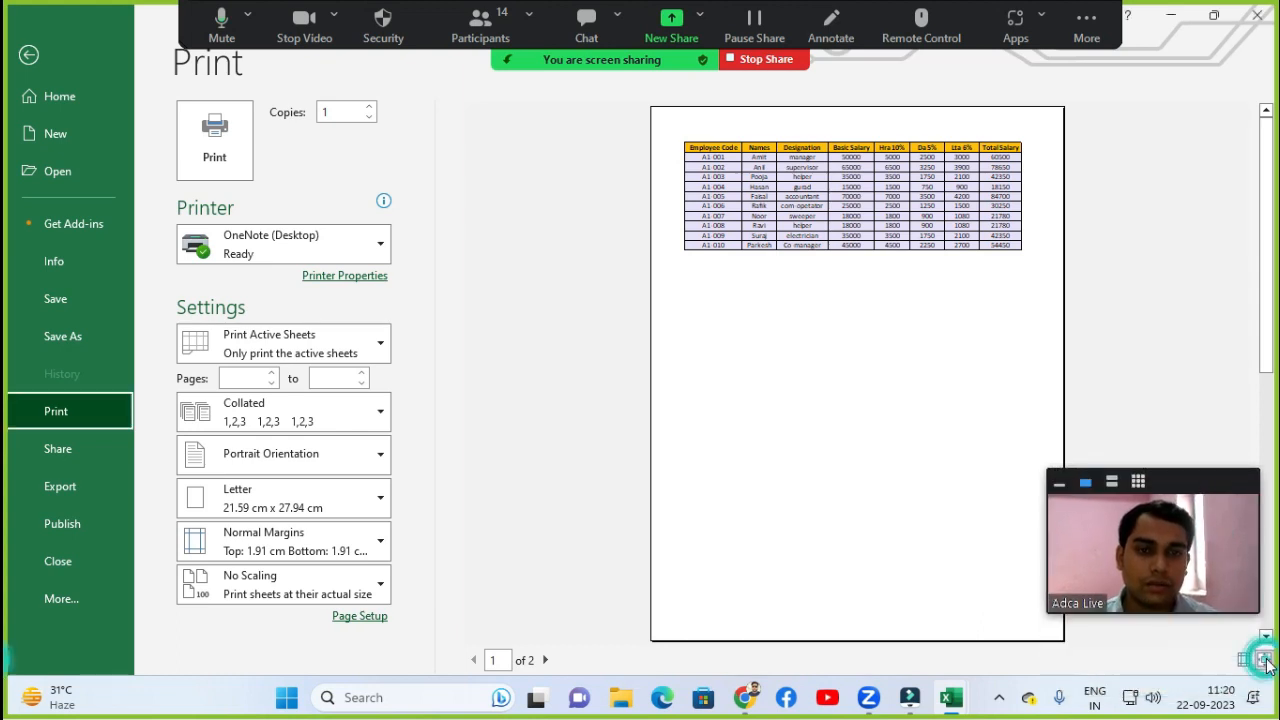
click(1264, 661)
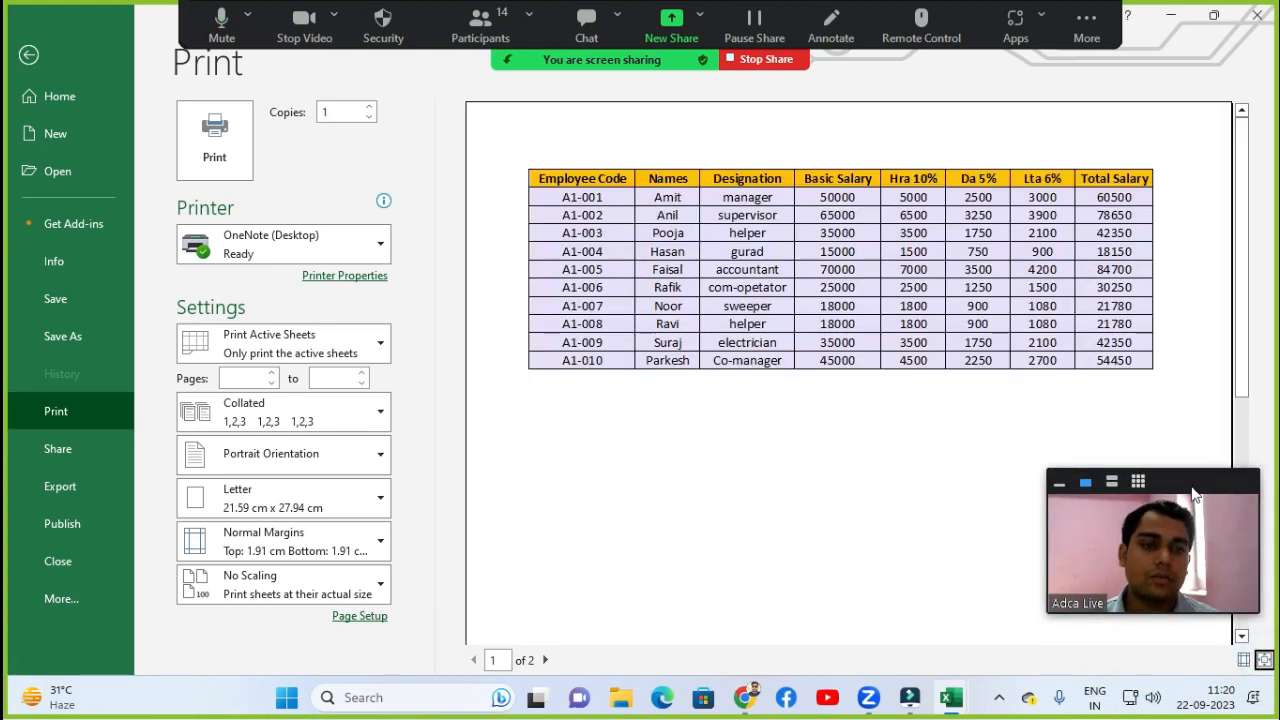
drag(1191, 489, 1209, 608)
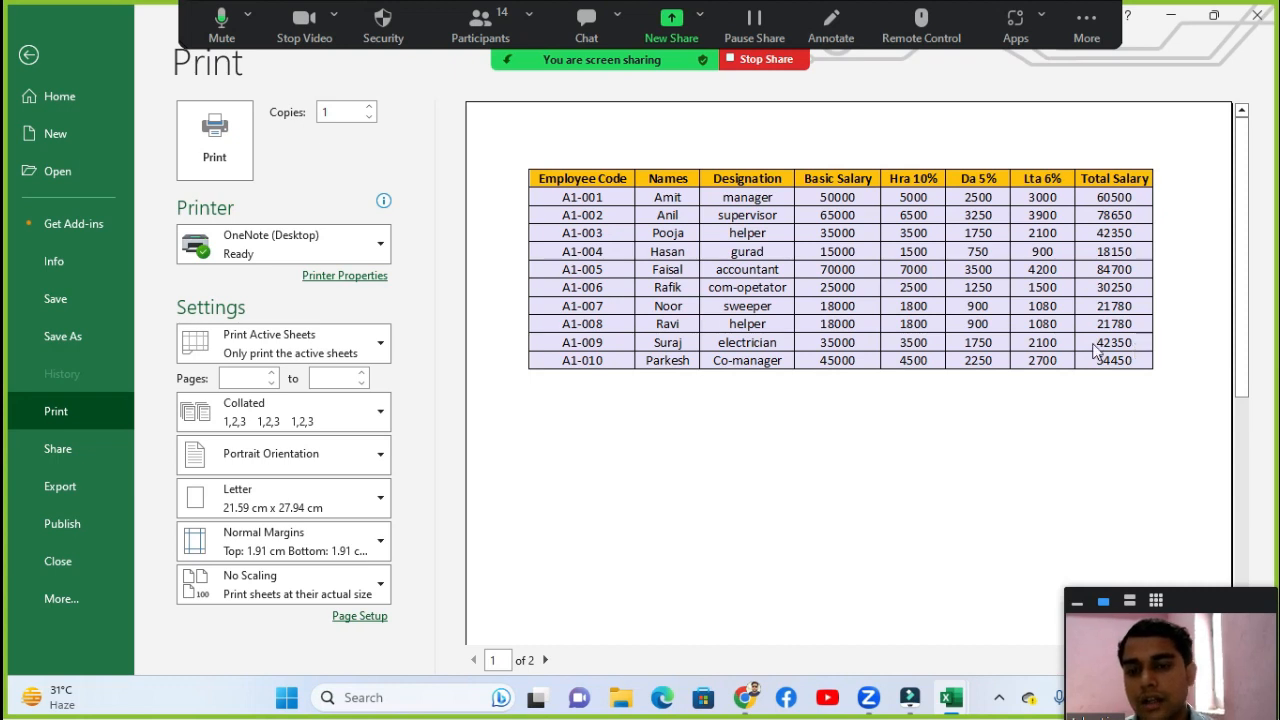
click(547, 660)
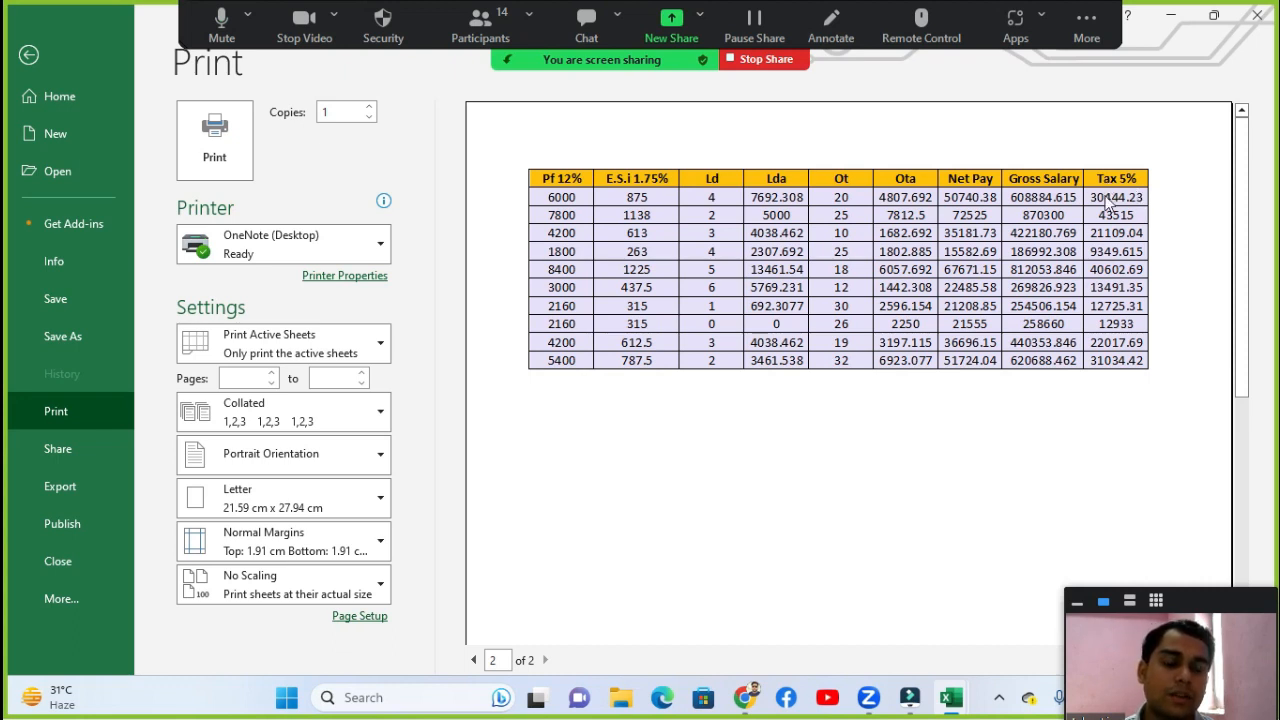
click(474, 662)
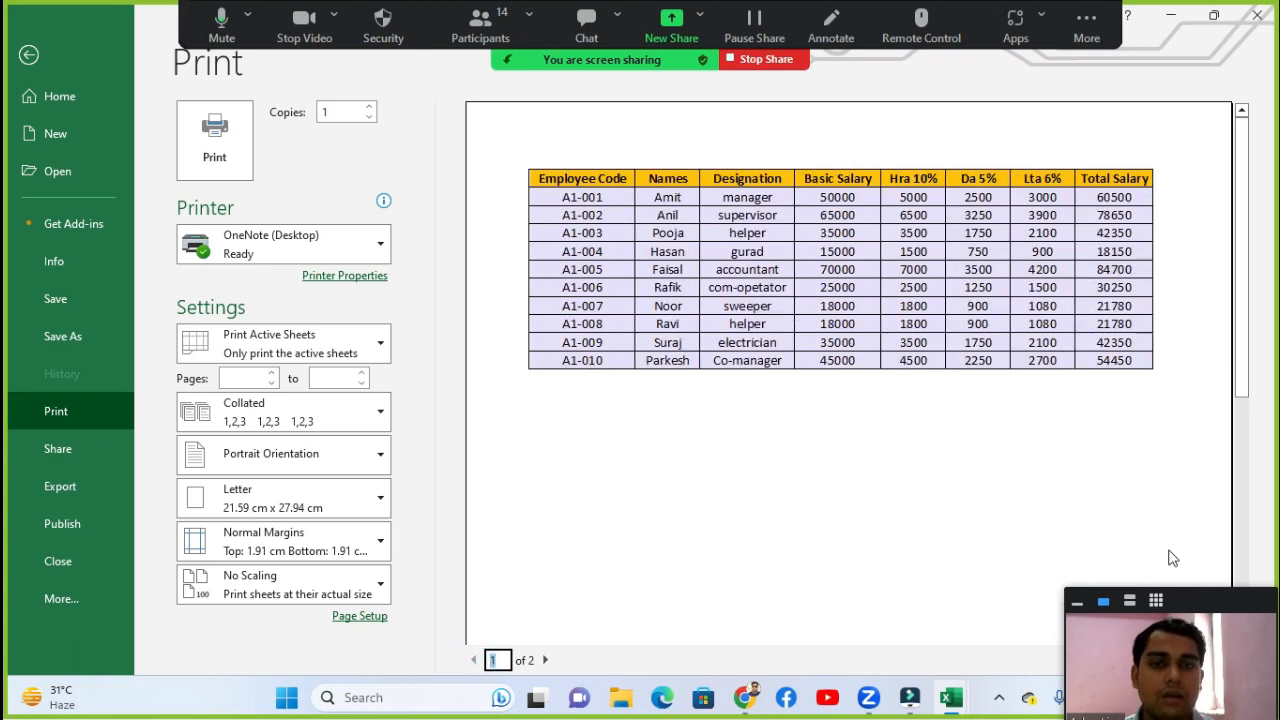
drag(1223, 606, 1217, 516)
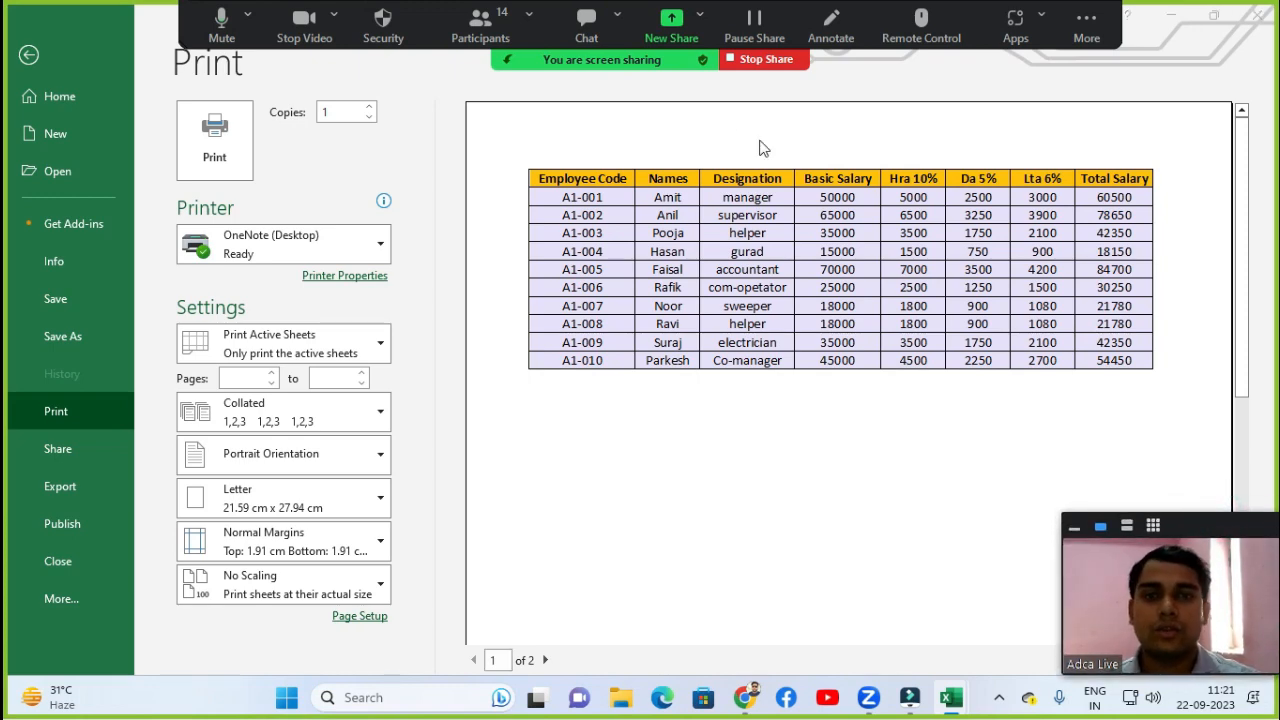
drag(603, 58, 538, 684)
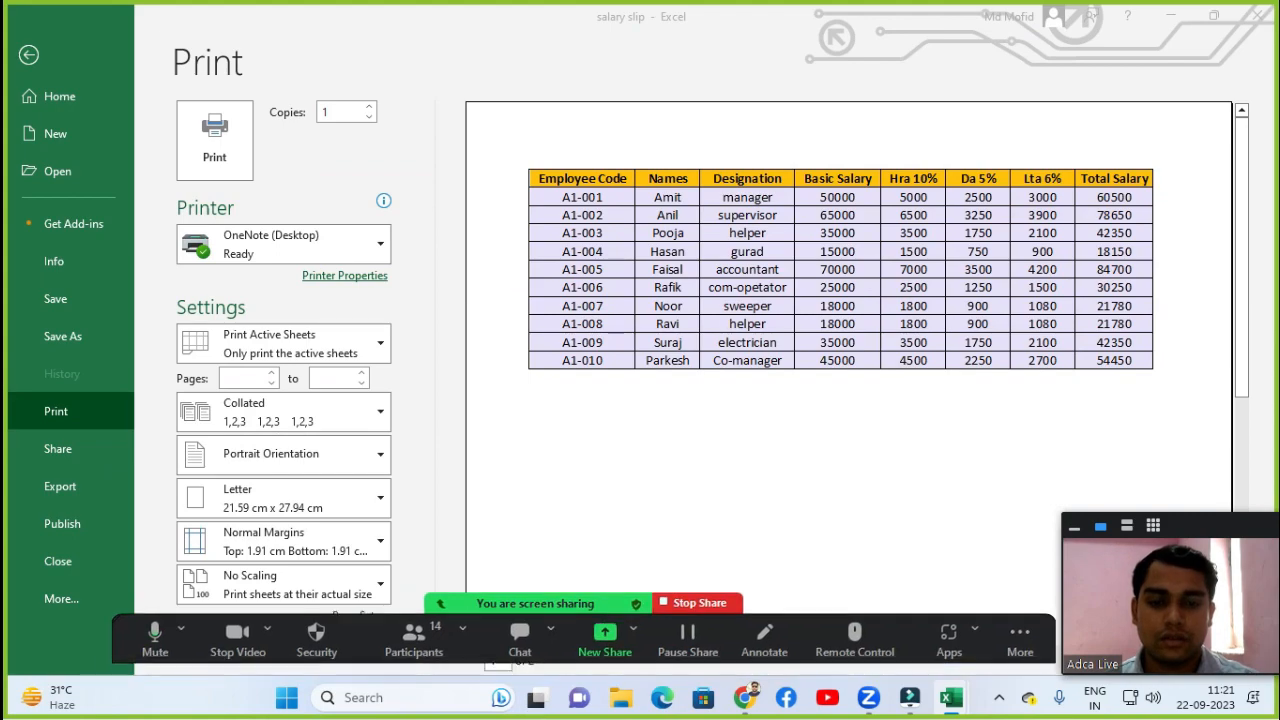
click(536, 697)
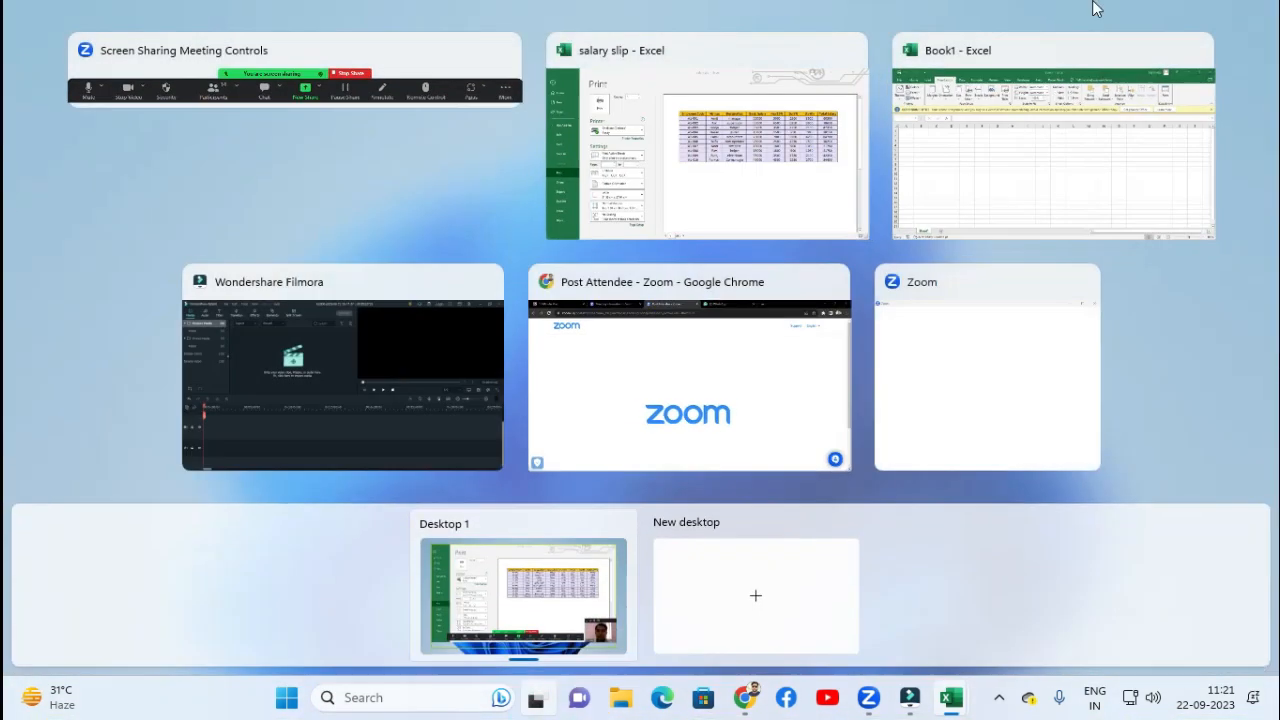
click(780, 60)
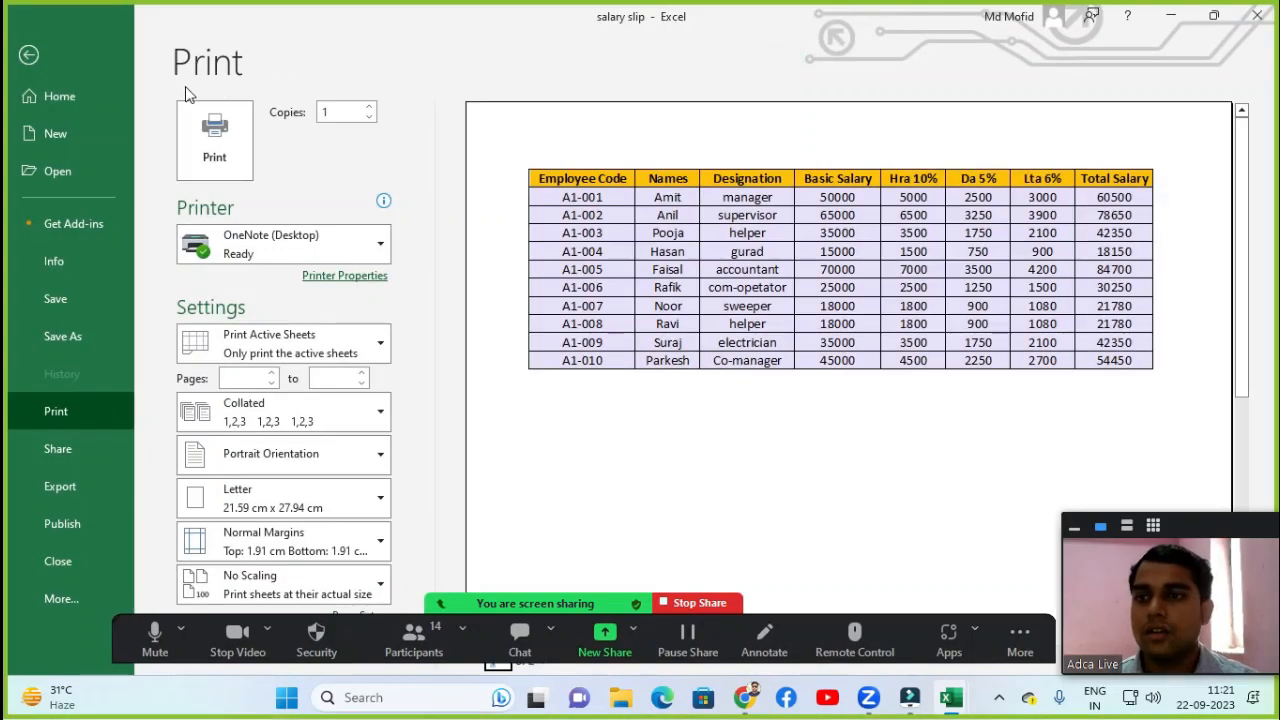
Return to the sheet, set the page margins to Narrow, and check the resulting layout in the print preview.
click(28, 56)
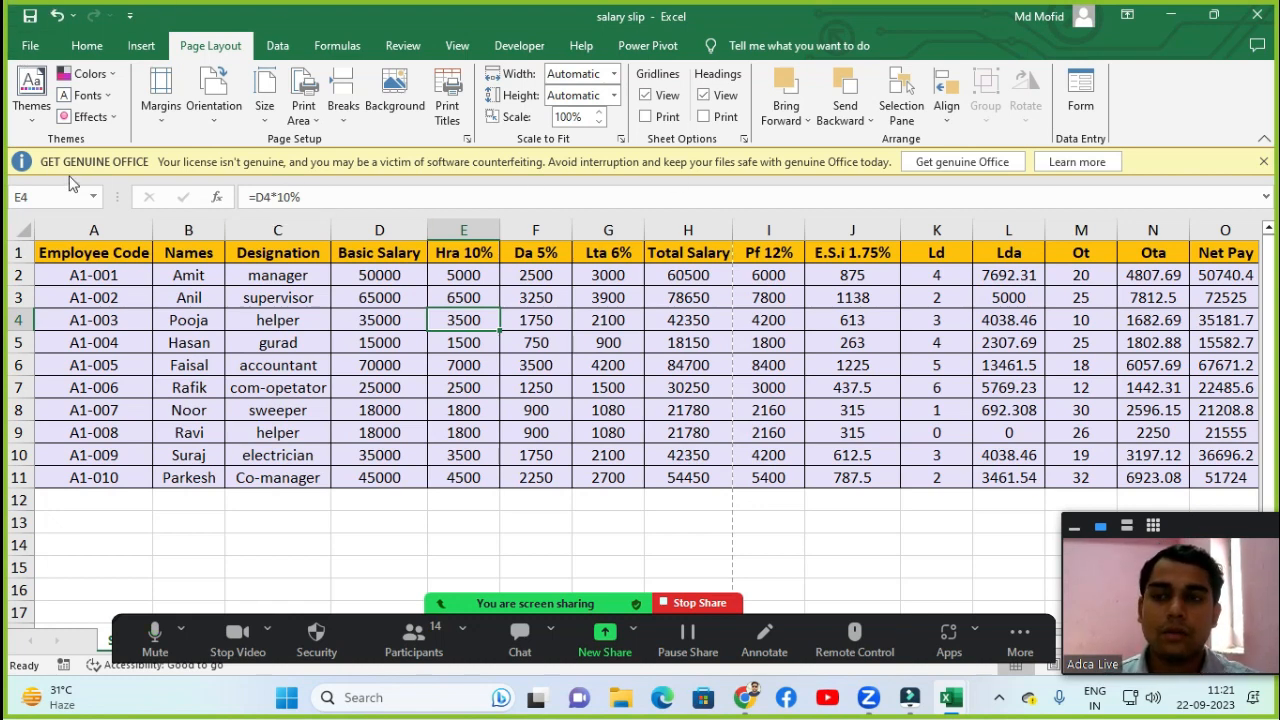
click(152, 116)
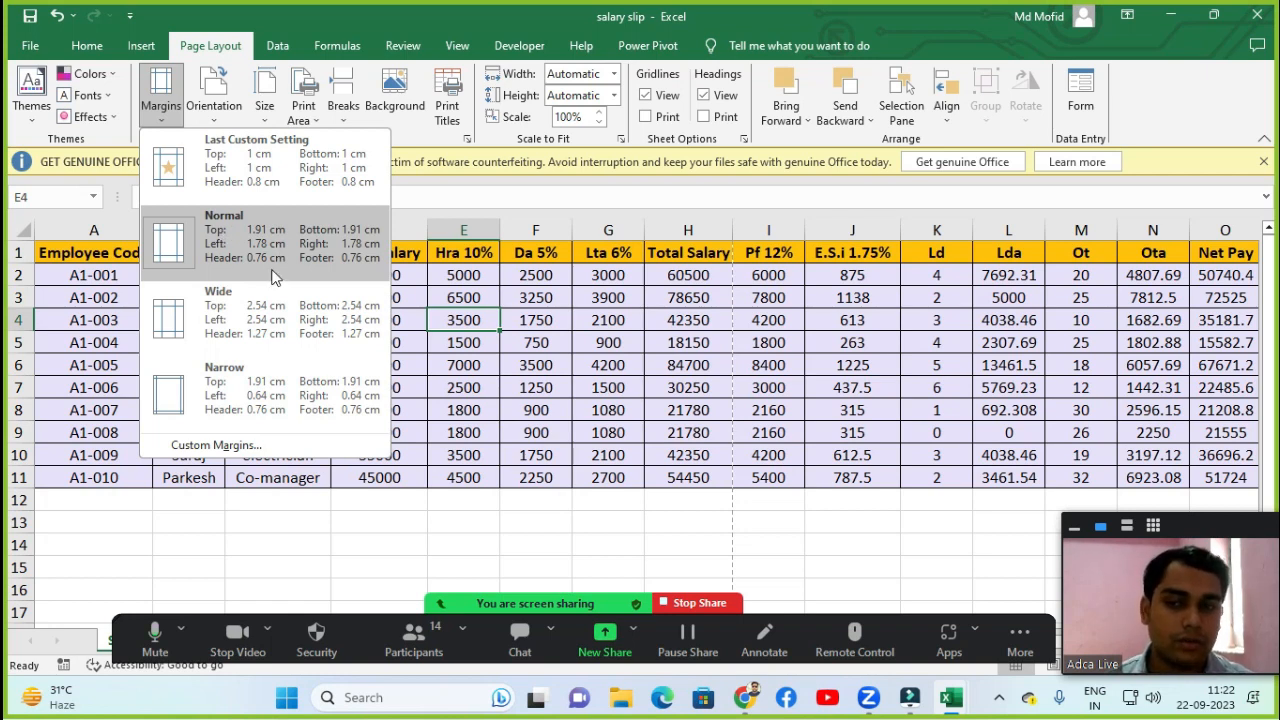
click(245, 387)
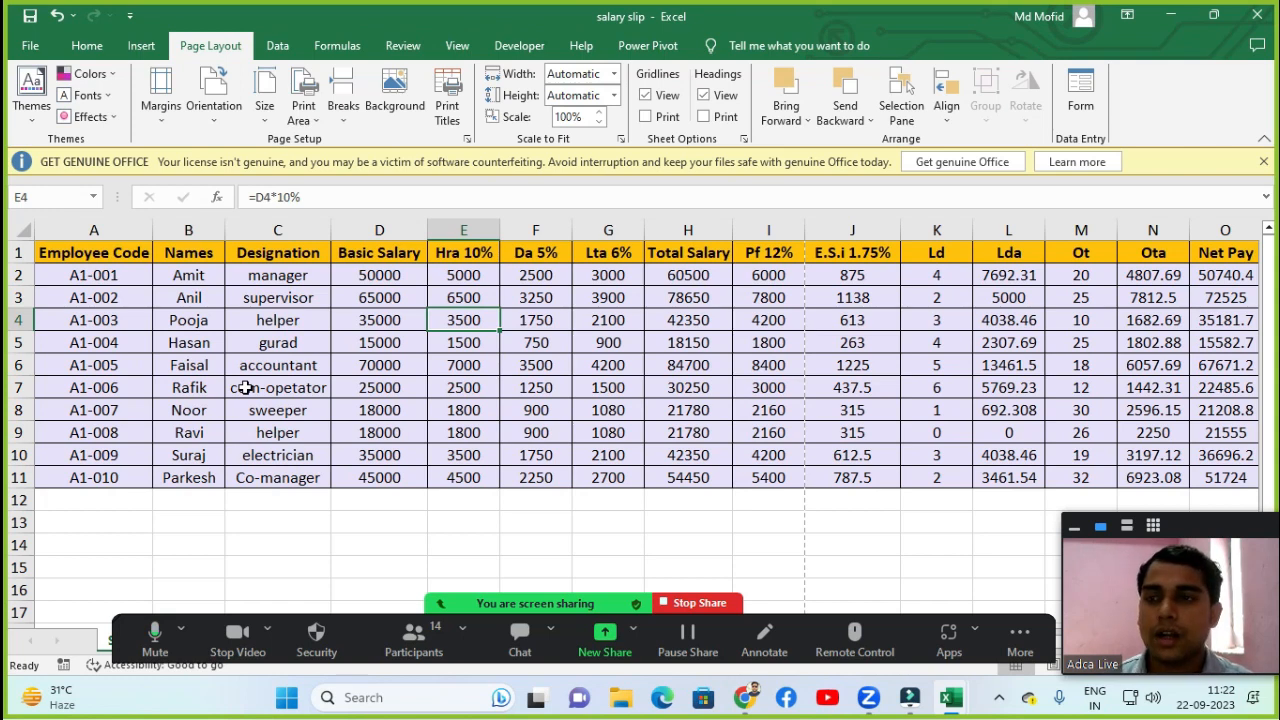
key(ctrl+p)
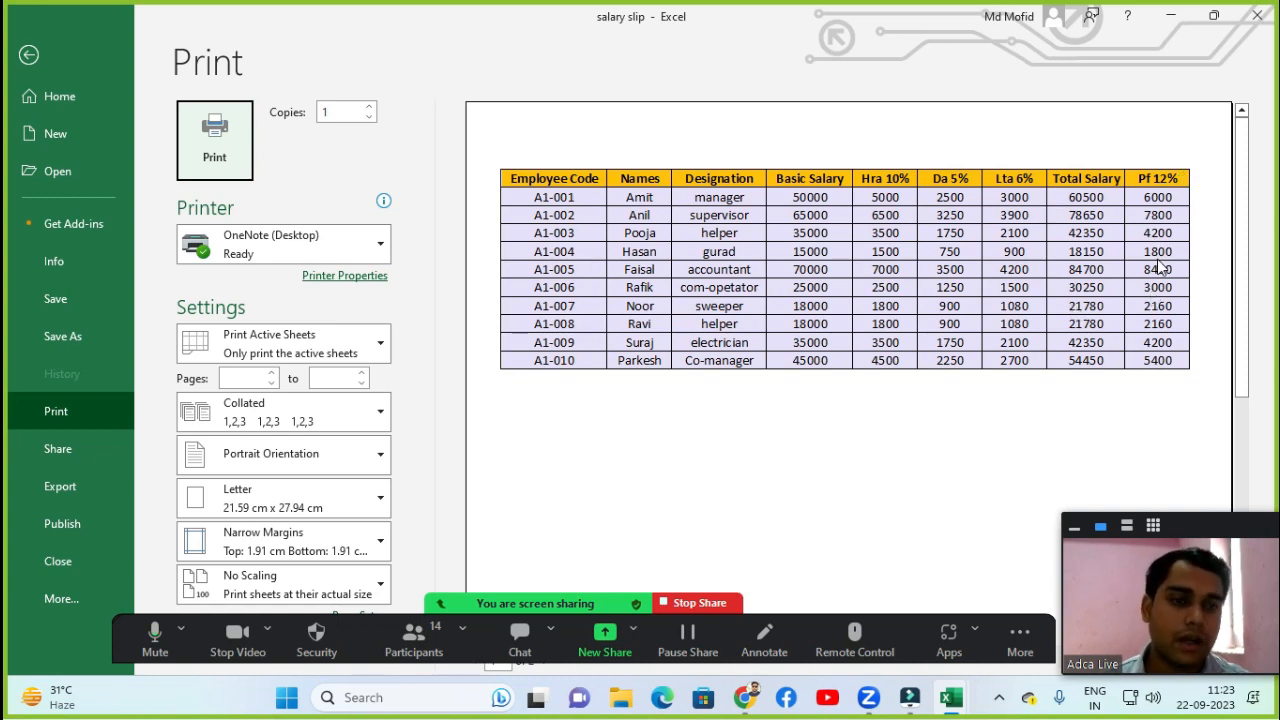
key(Escape)
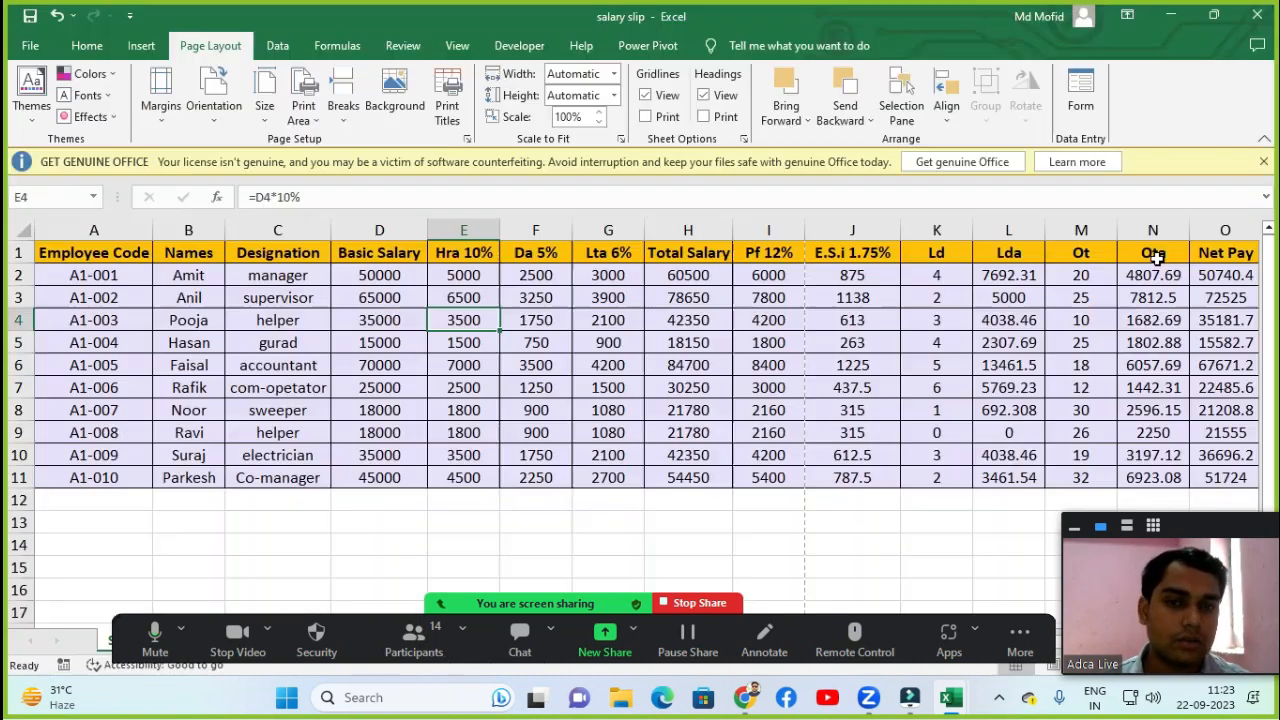
Examine the custom margin fields and the orientation, scaling and paper settings in Page Setup, and close it without changes.
click(162, 106)
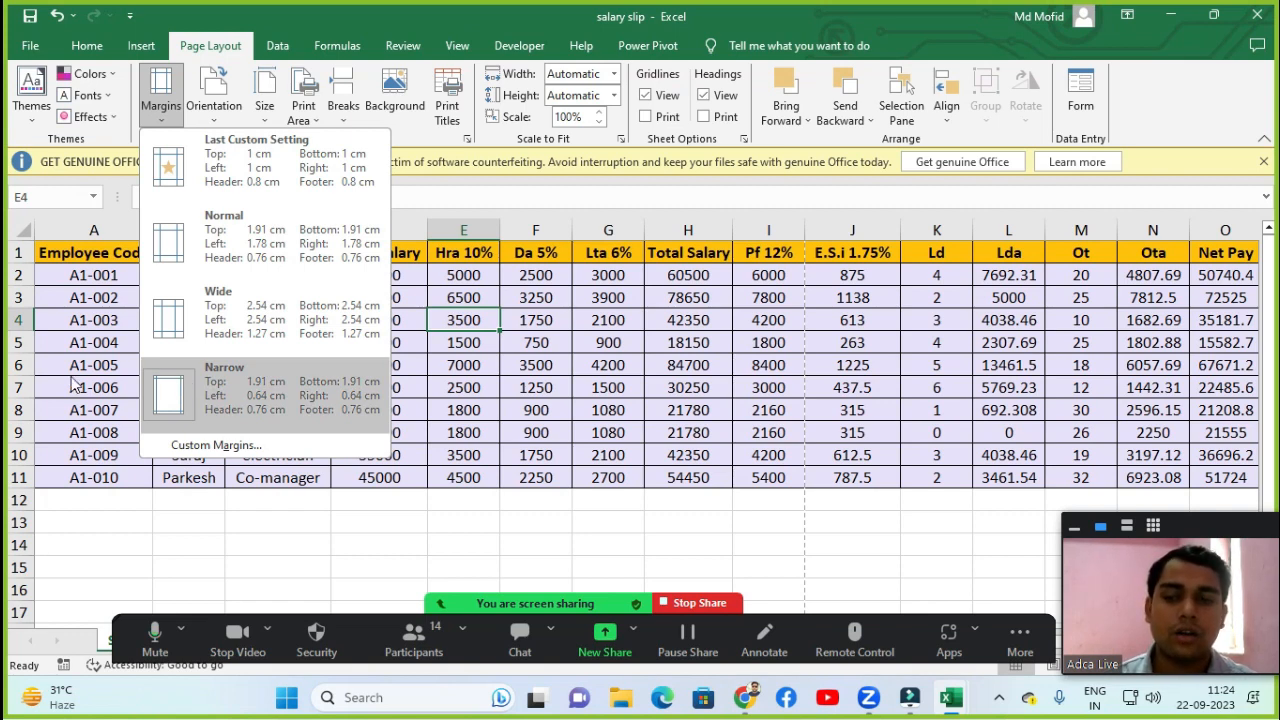
click(229, 452)
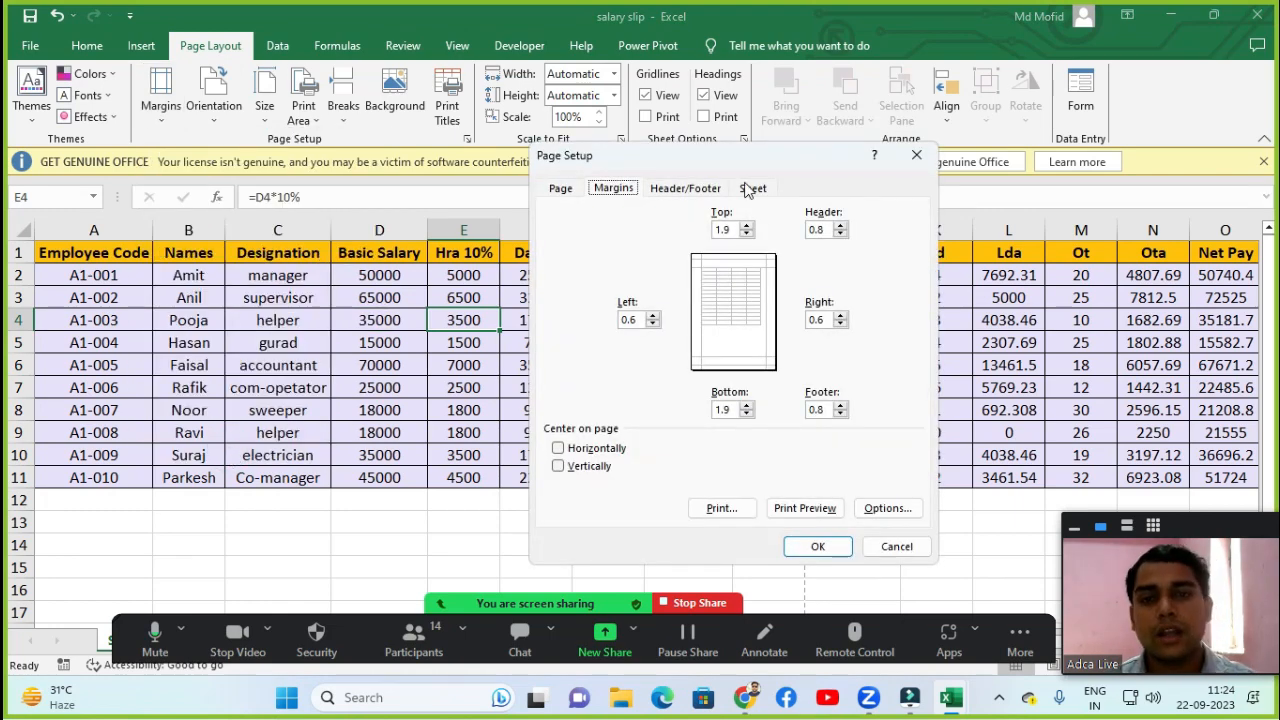
drag(735, 160, 505, 130)
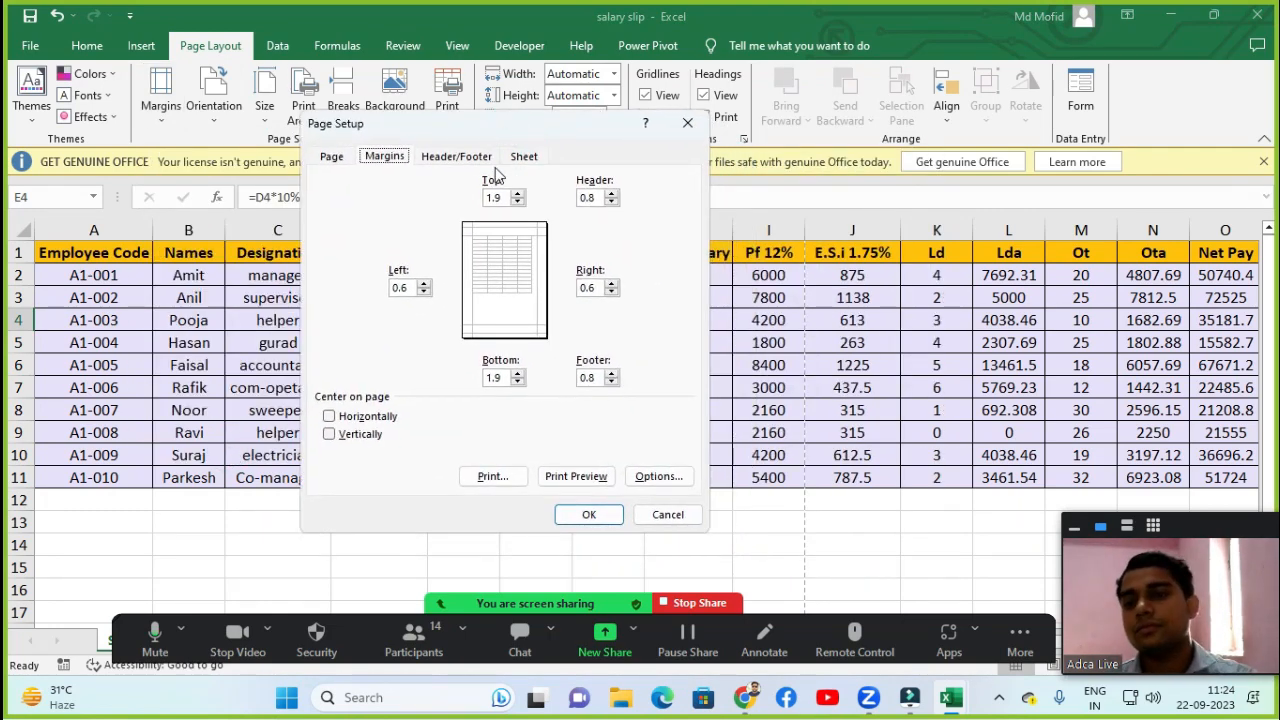
click(341, 164)
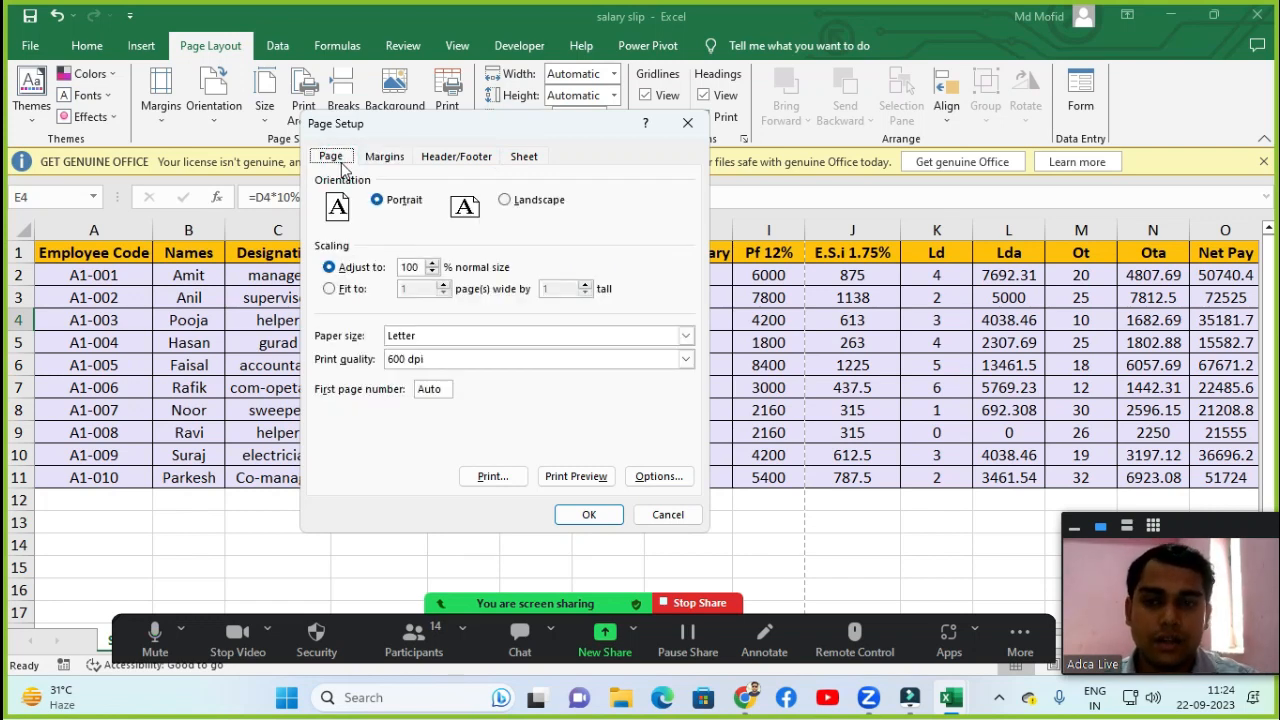
click(399, 157)
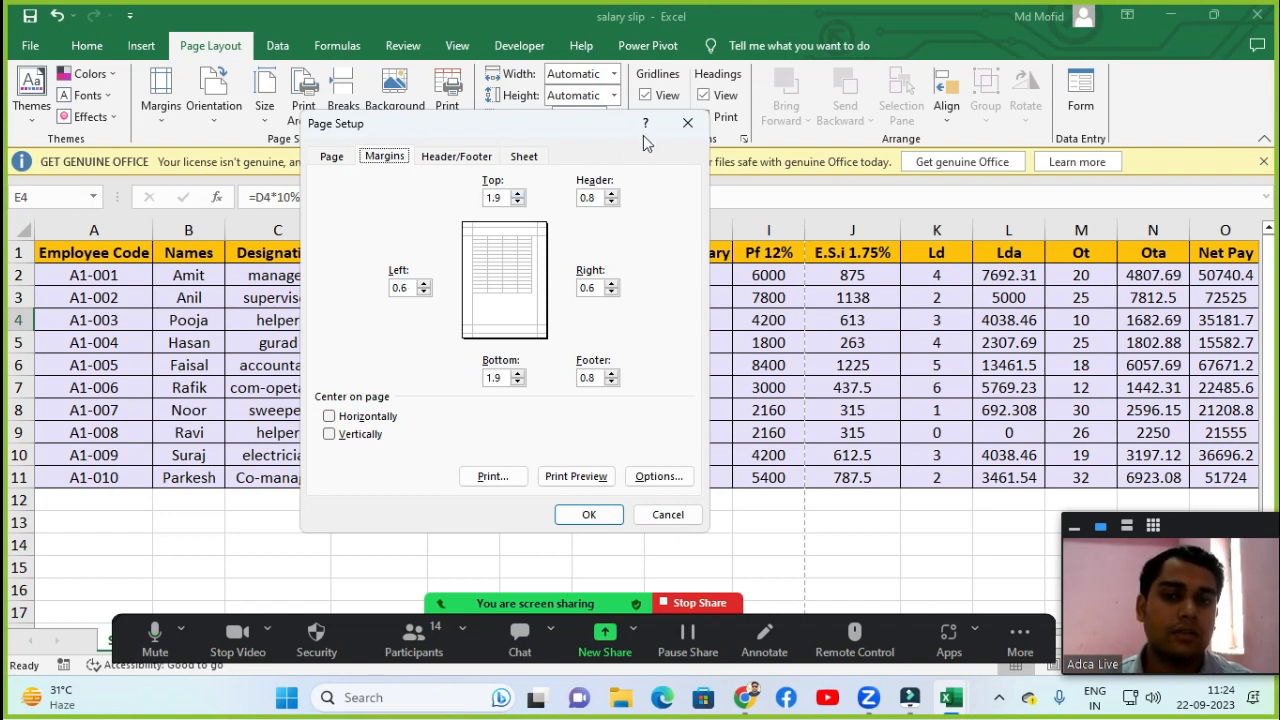
click(687, 123)
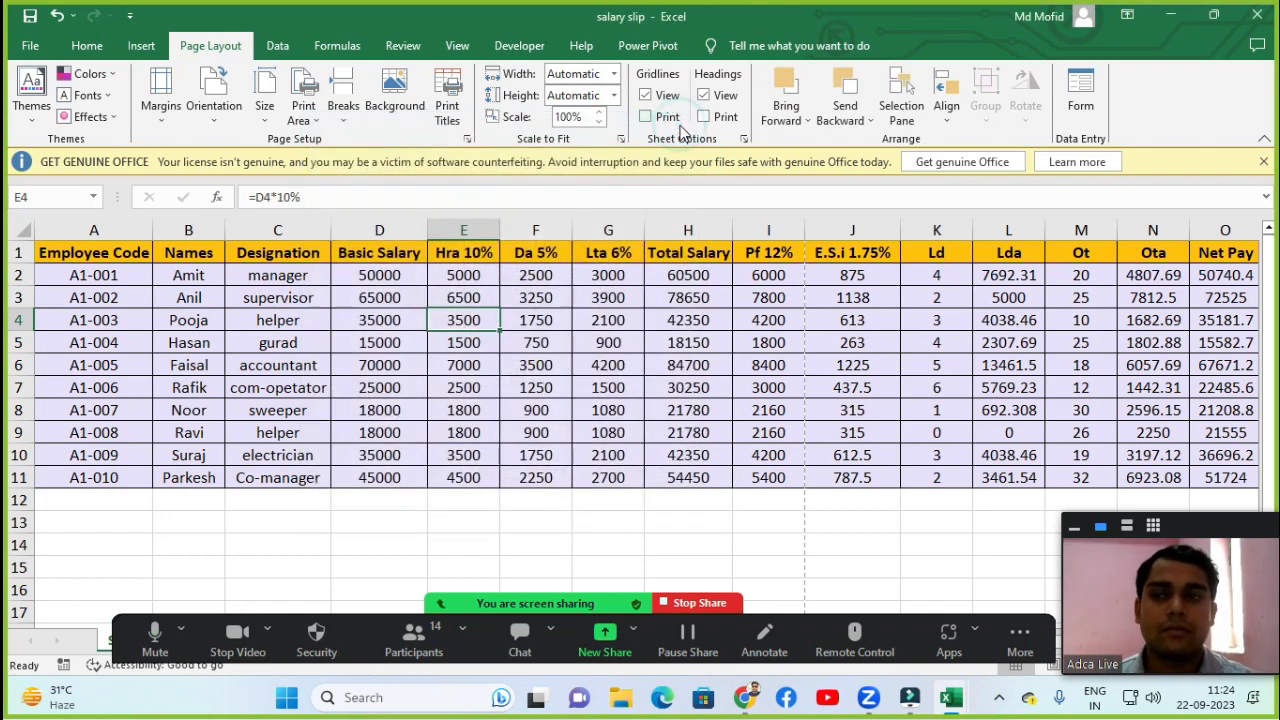
click(163, 104)
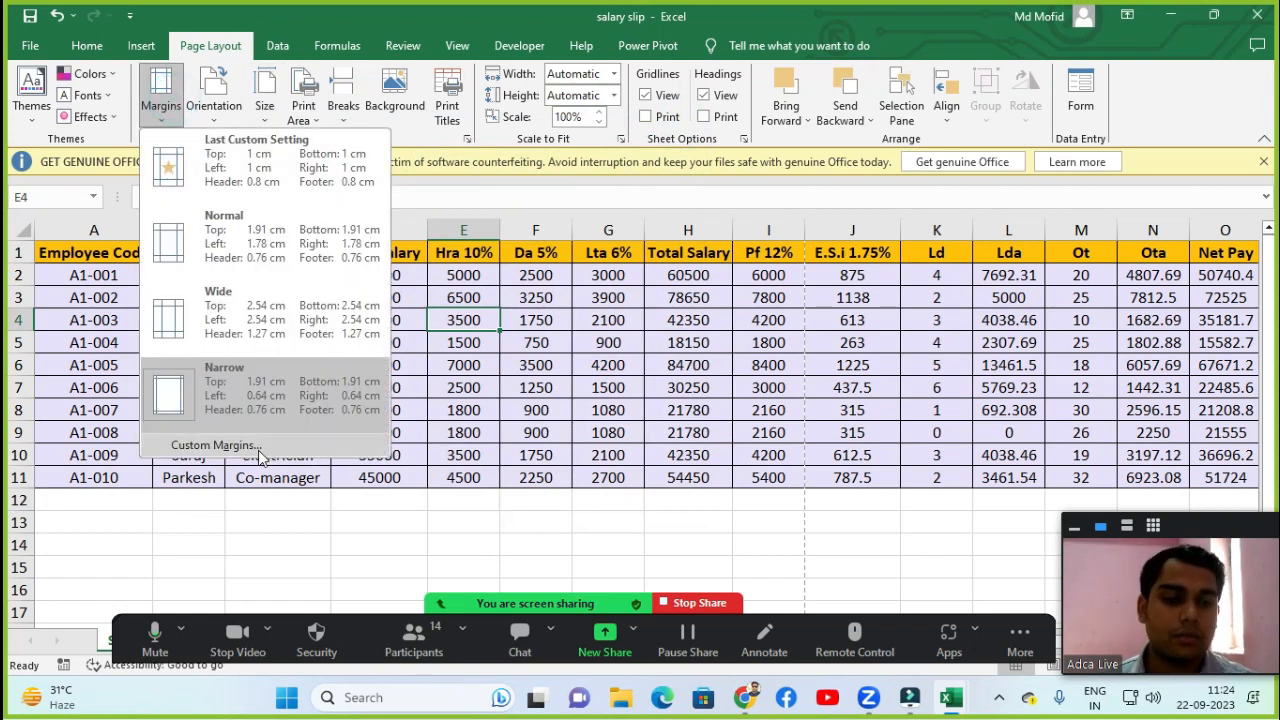
click(558, 272)
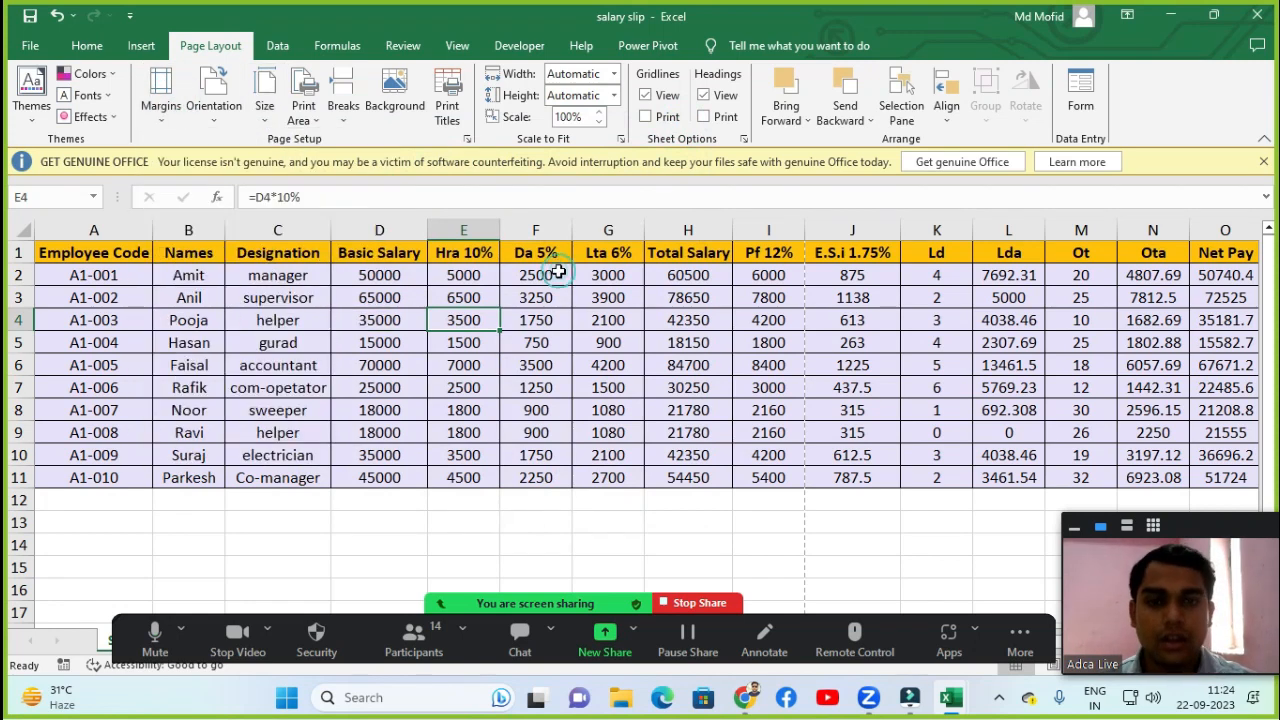
click(170, 112)
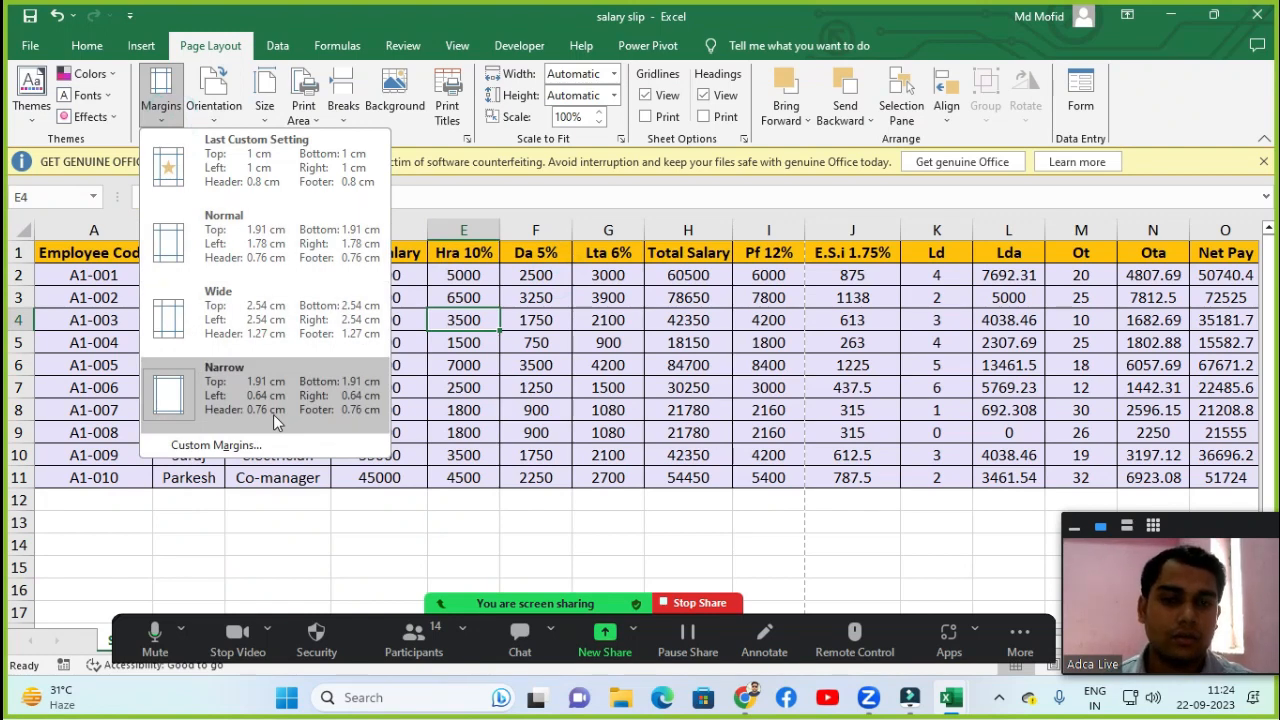
click(665, 316)
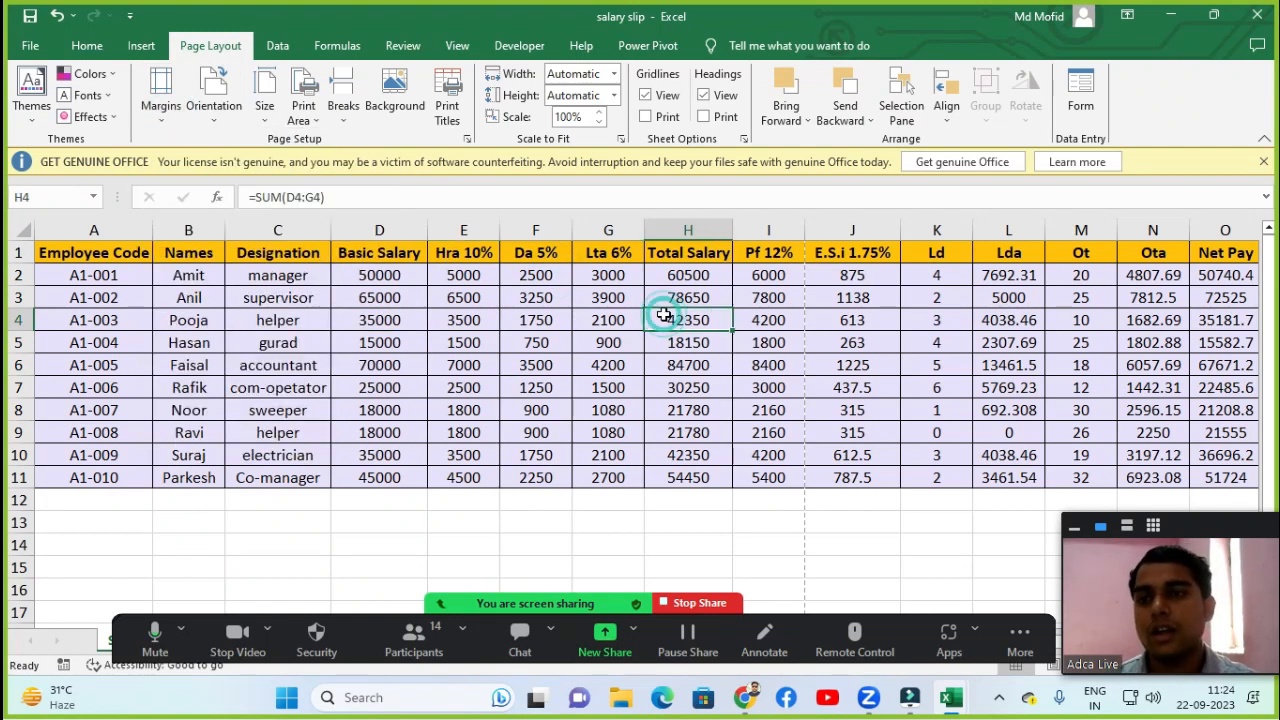
Set the page orientation of the salary sheet to Landscape.
click(196, 117)
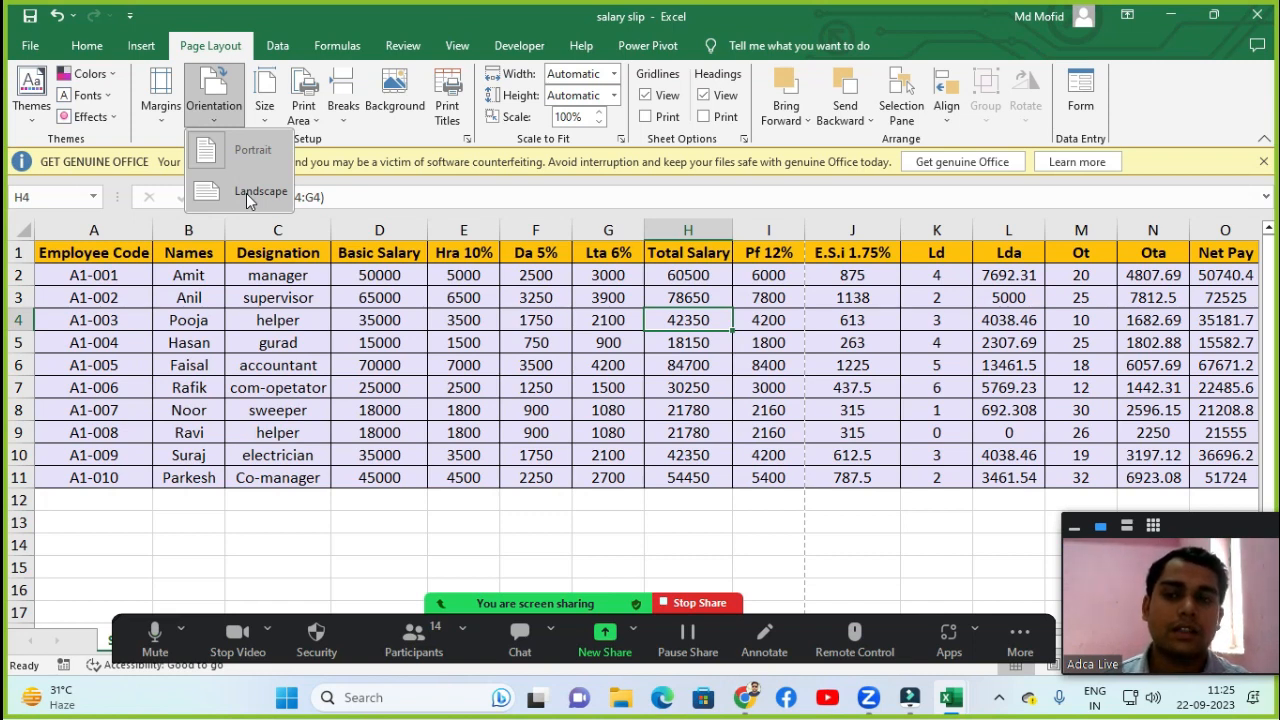
click(423, 251)
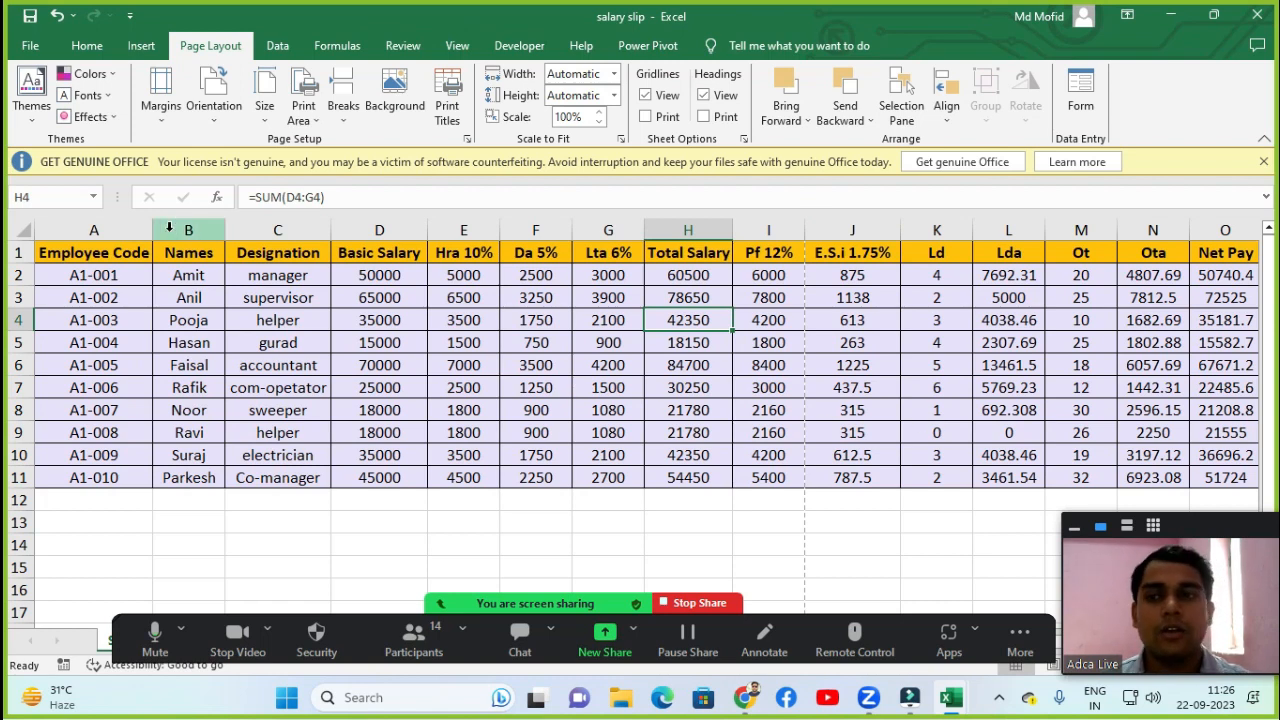
click(229, 100)
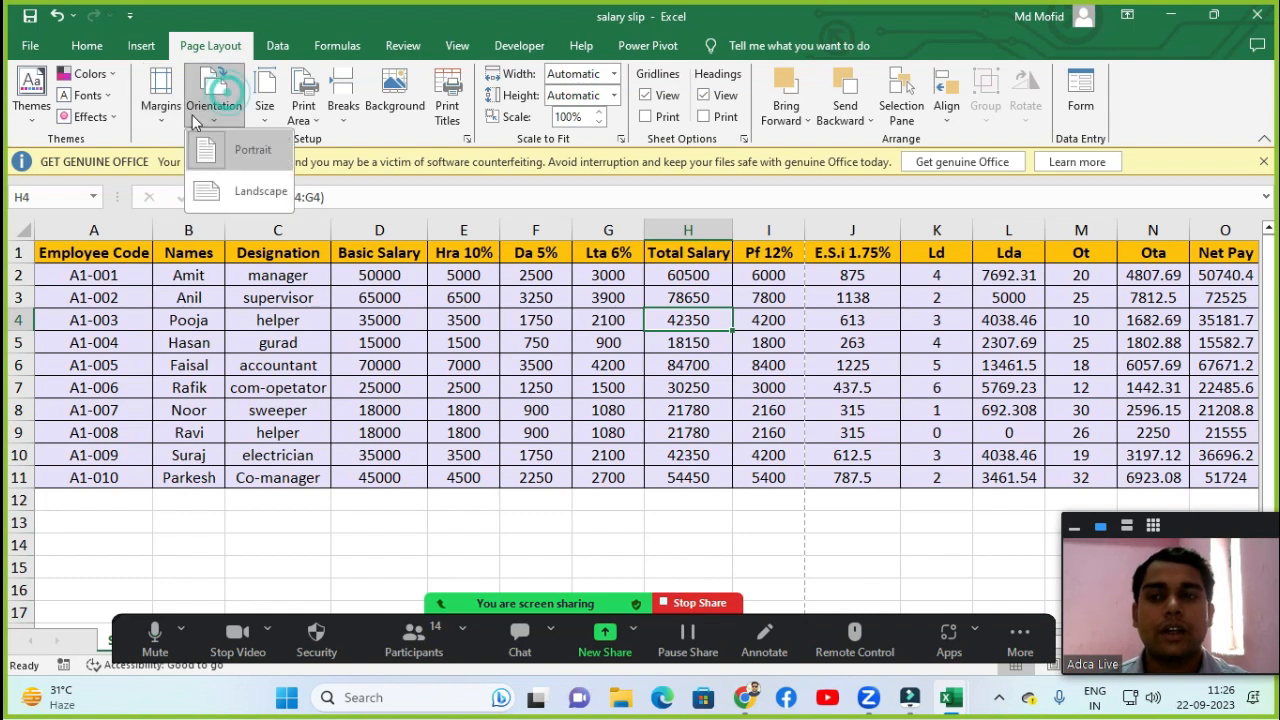
click(217, 190)
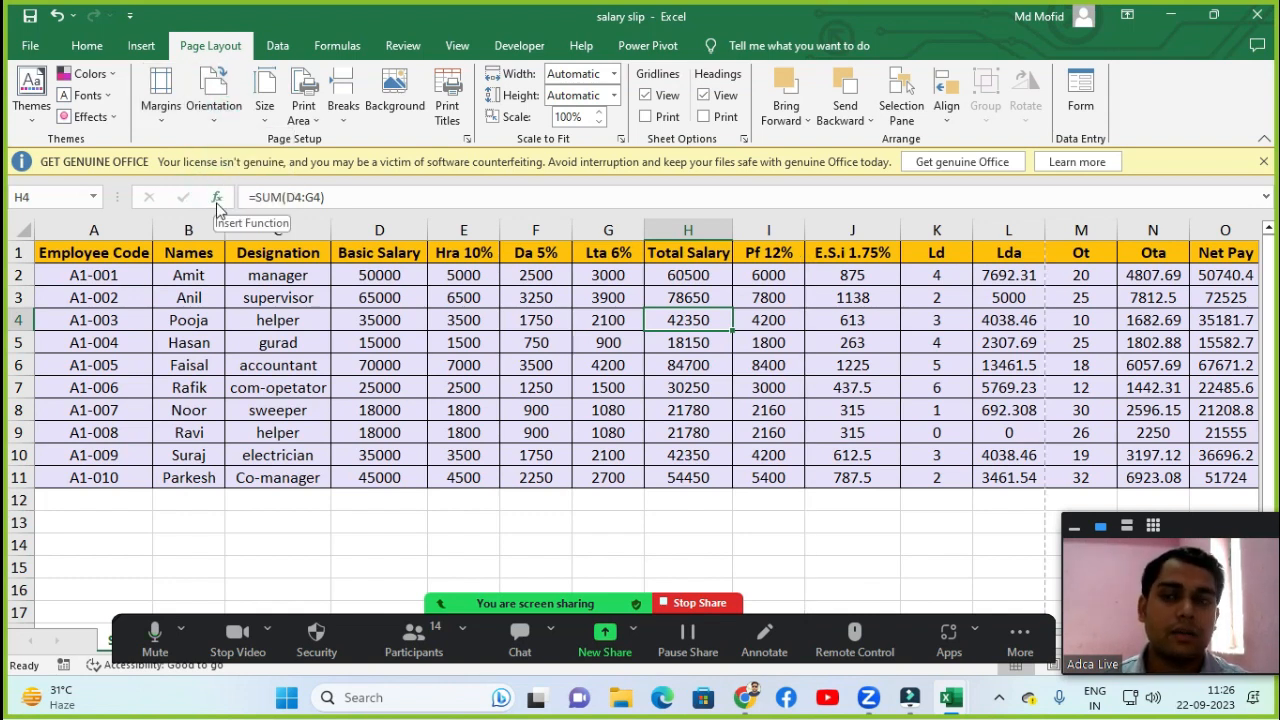
click(214, 95)
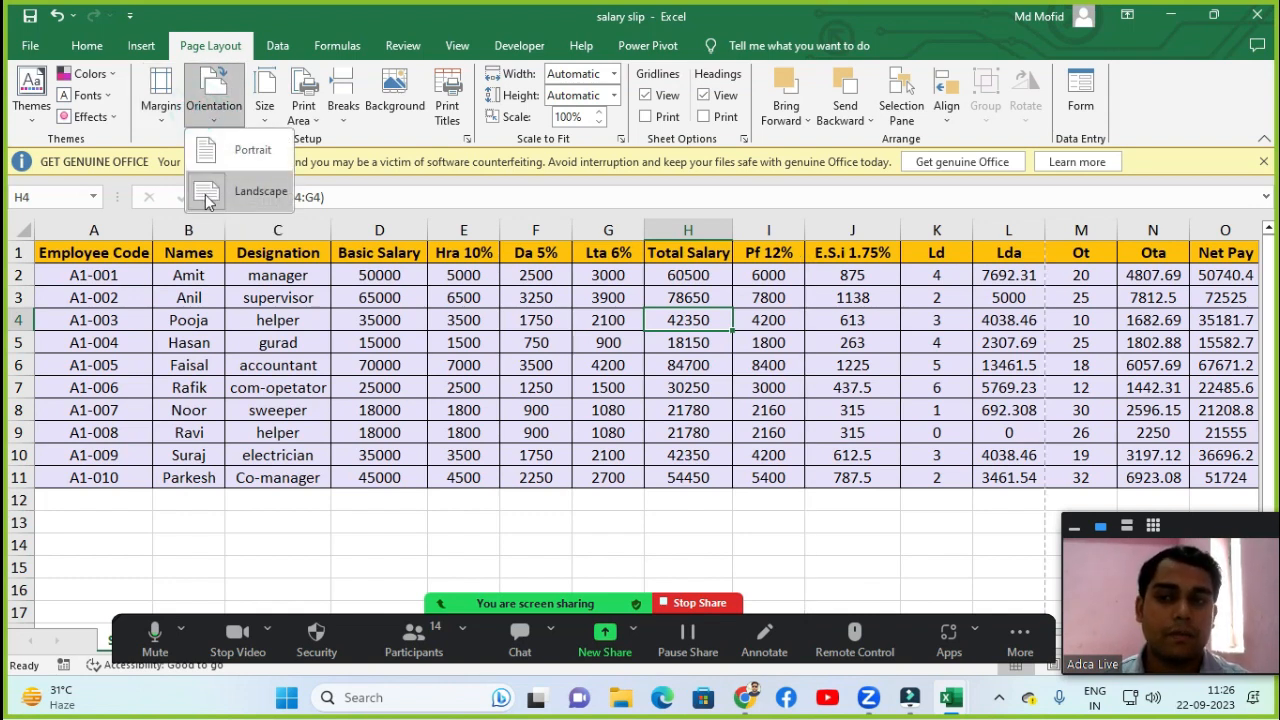
click(517, 395)
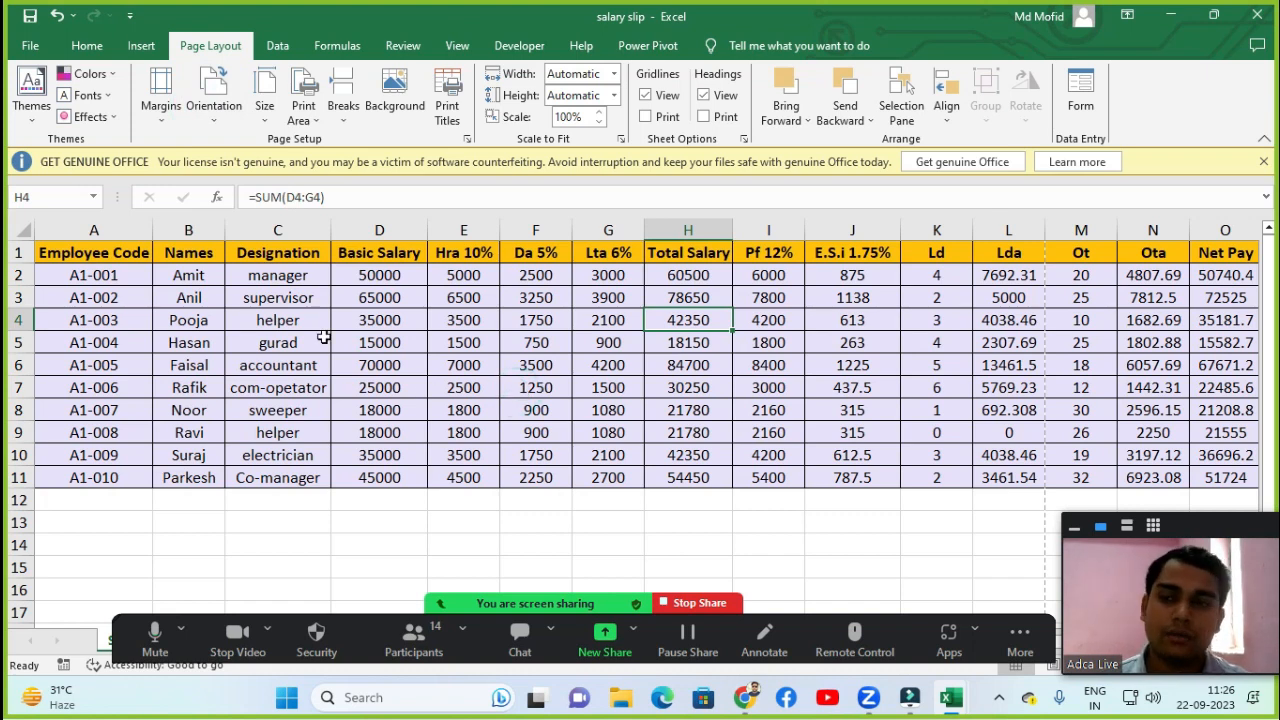
click(206, 108)
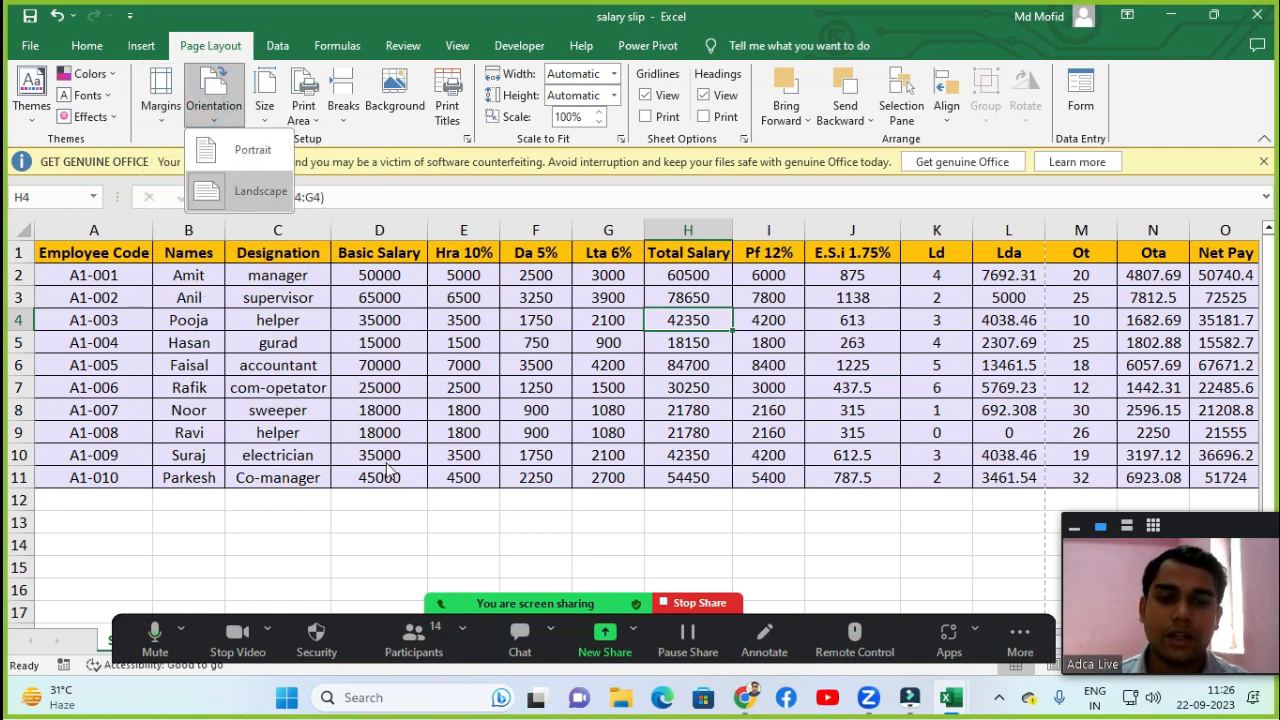
click(836, 416)
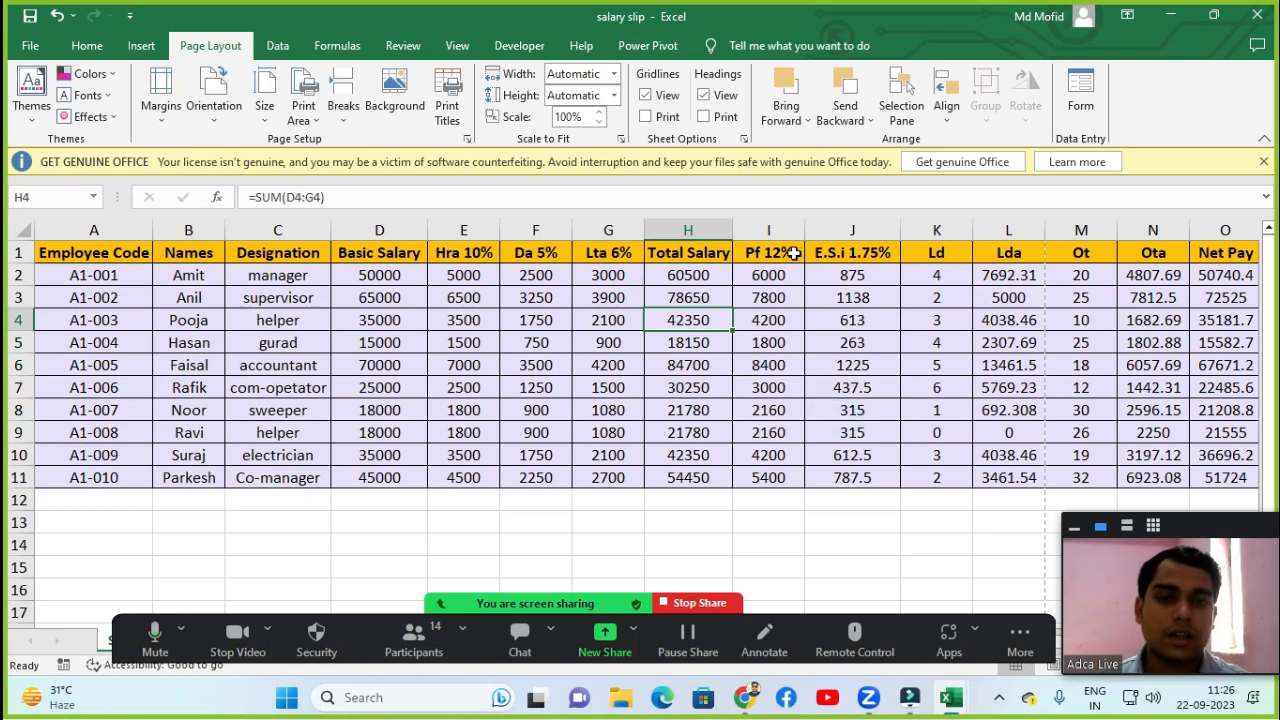
drag(760, 253, 745, 478)
click(745, 478)
click(637, 434)
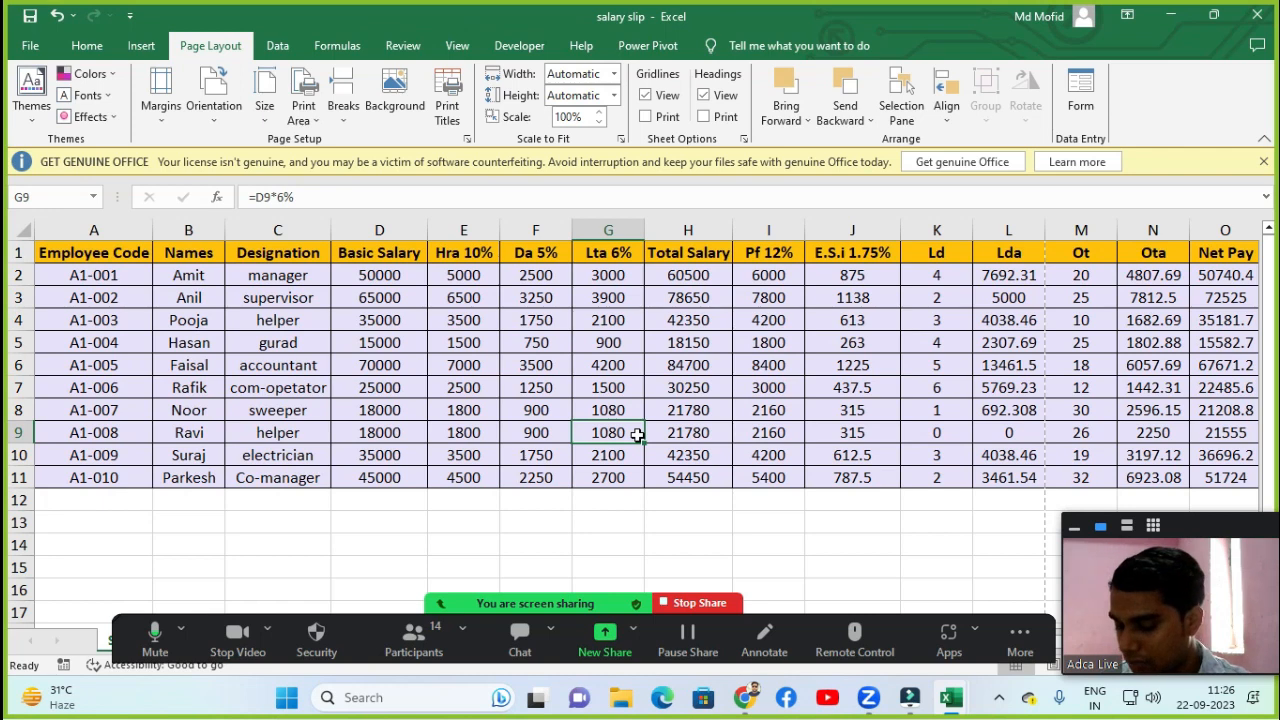
Check the landscape layout in the print preview, examine which columns fall on each page, and return to the sheet.
key(ctrl+p)
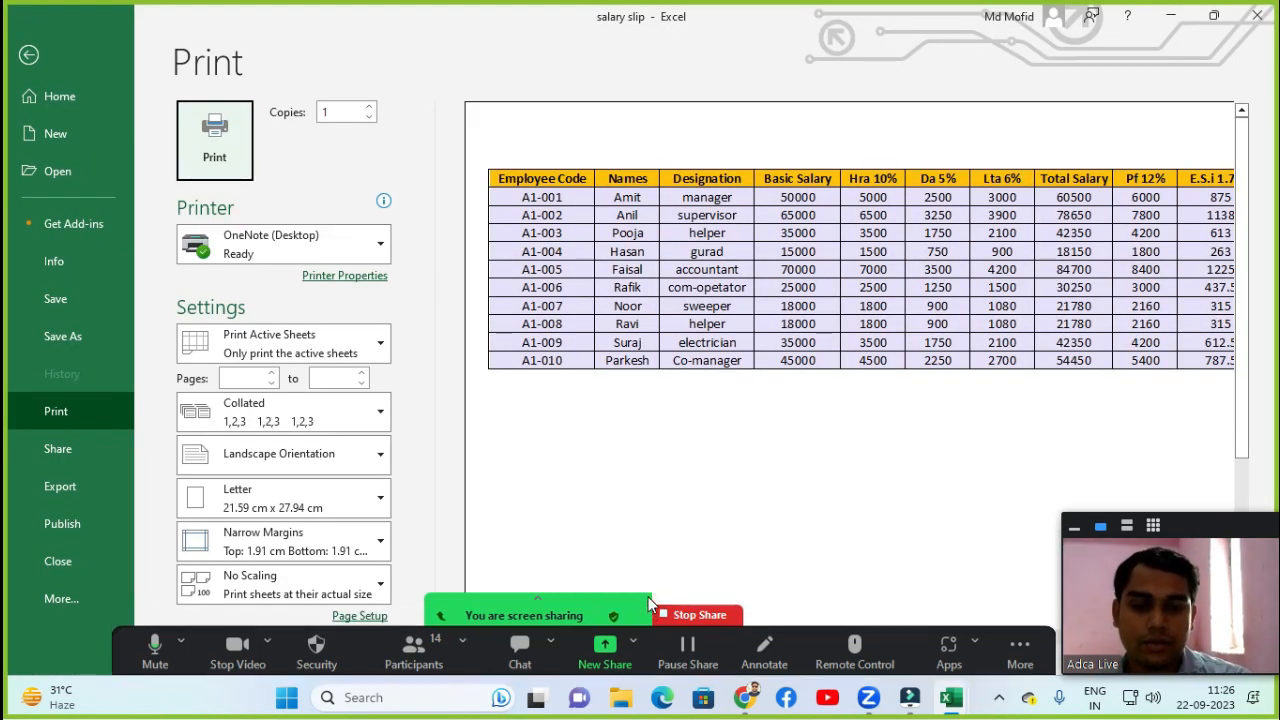
click(576, 582)
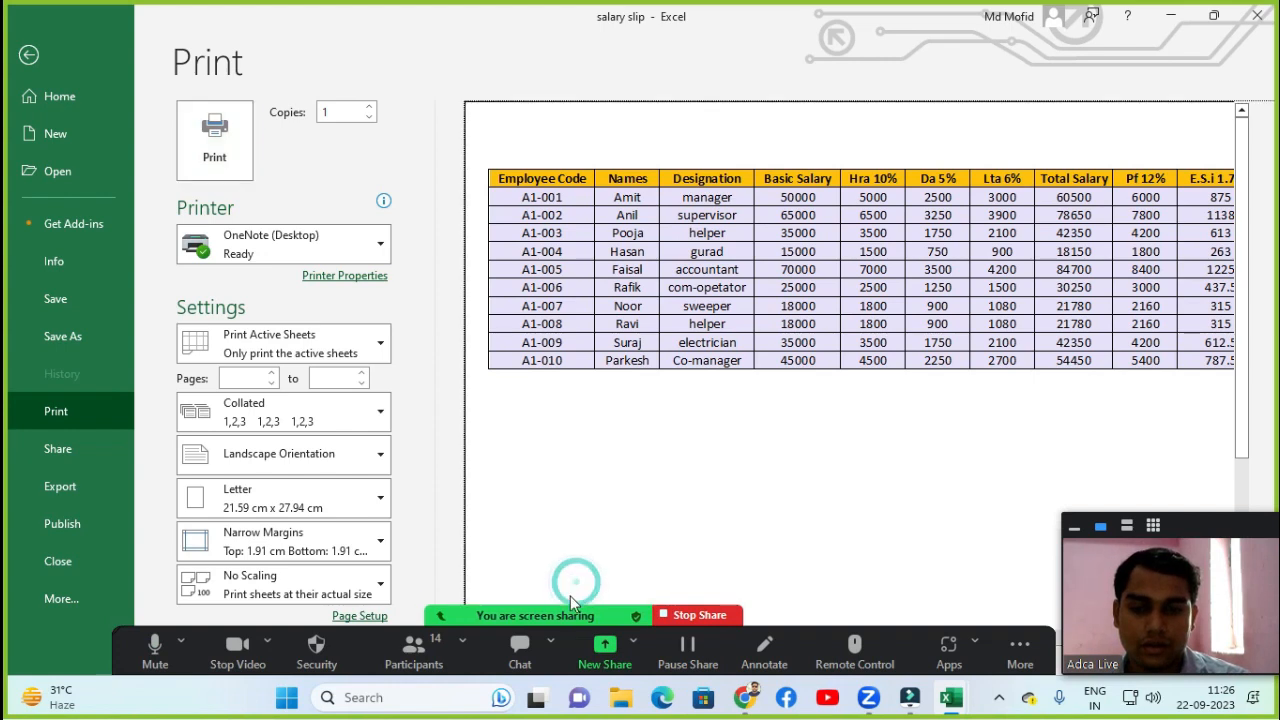
drag(560, 607, 506, 585)
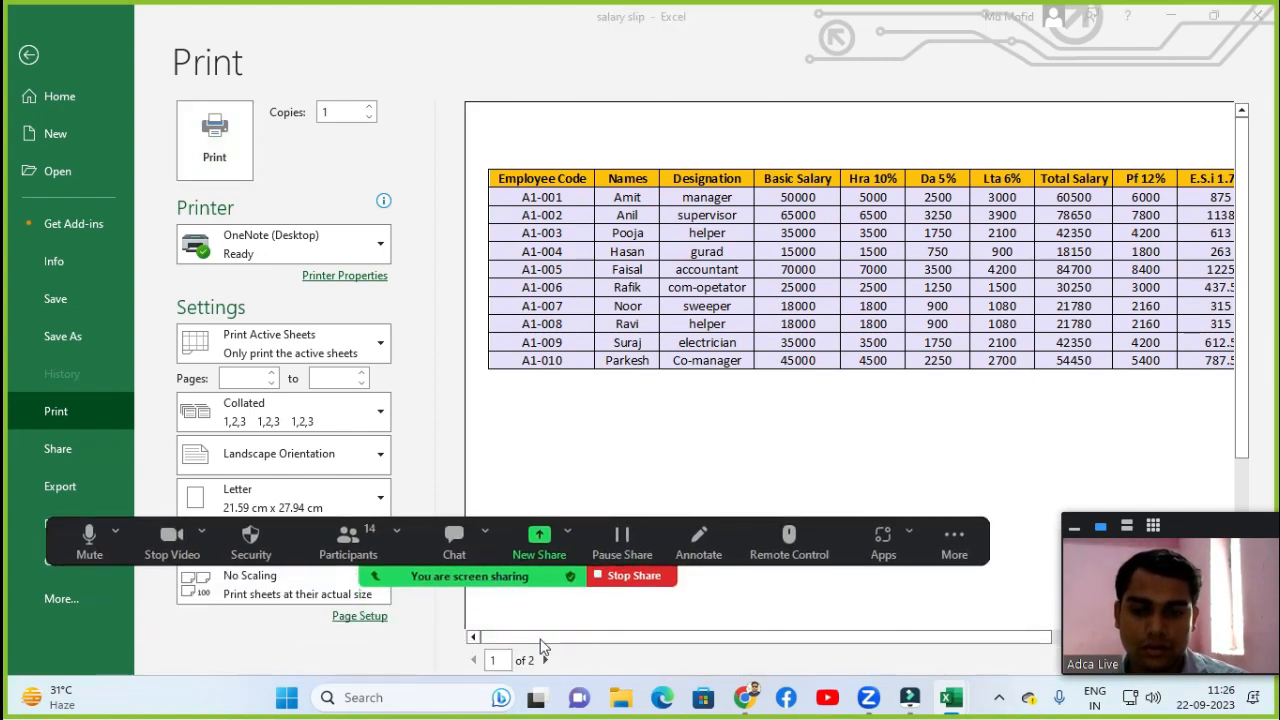
drag(779, 638, 1003, 635)
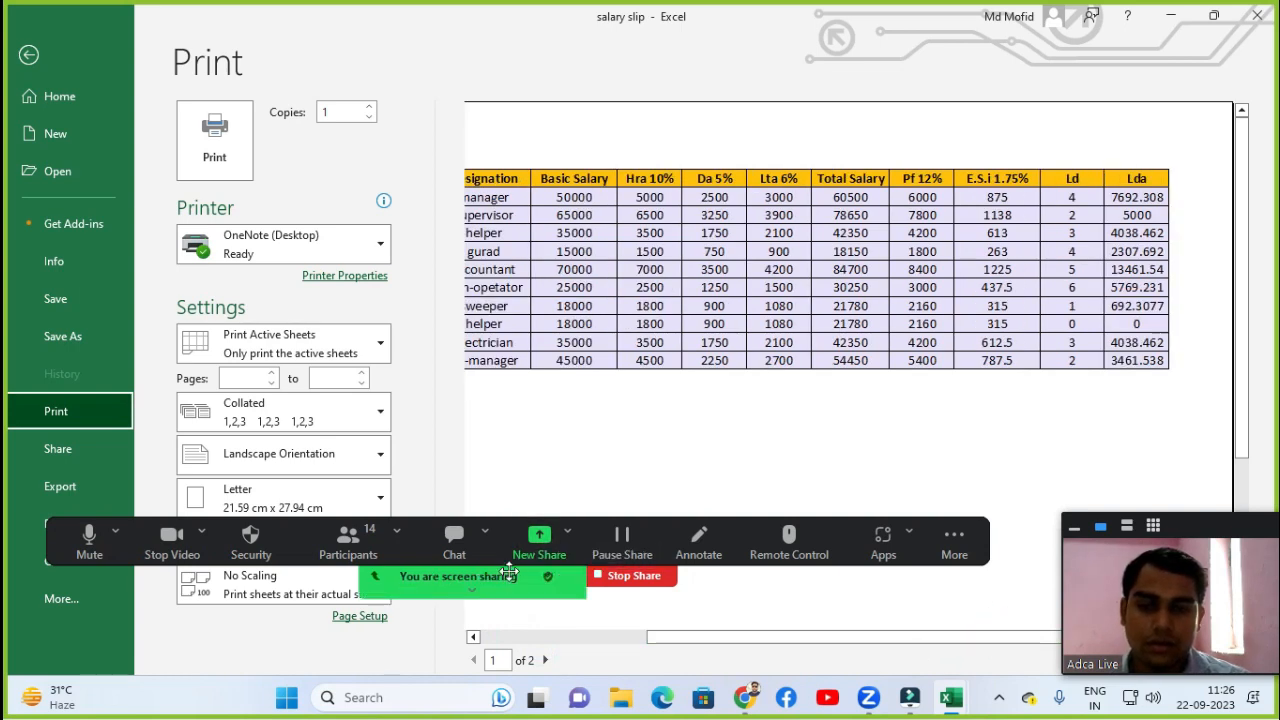
drag(514, 574, 549, 712)
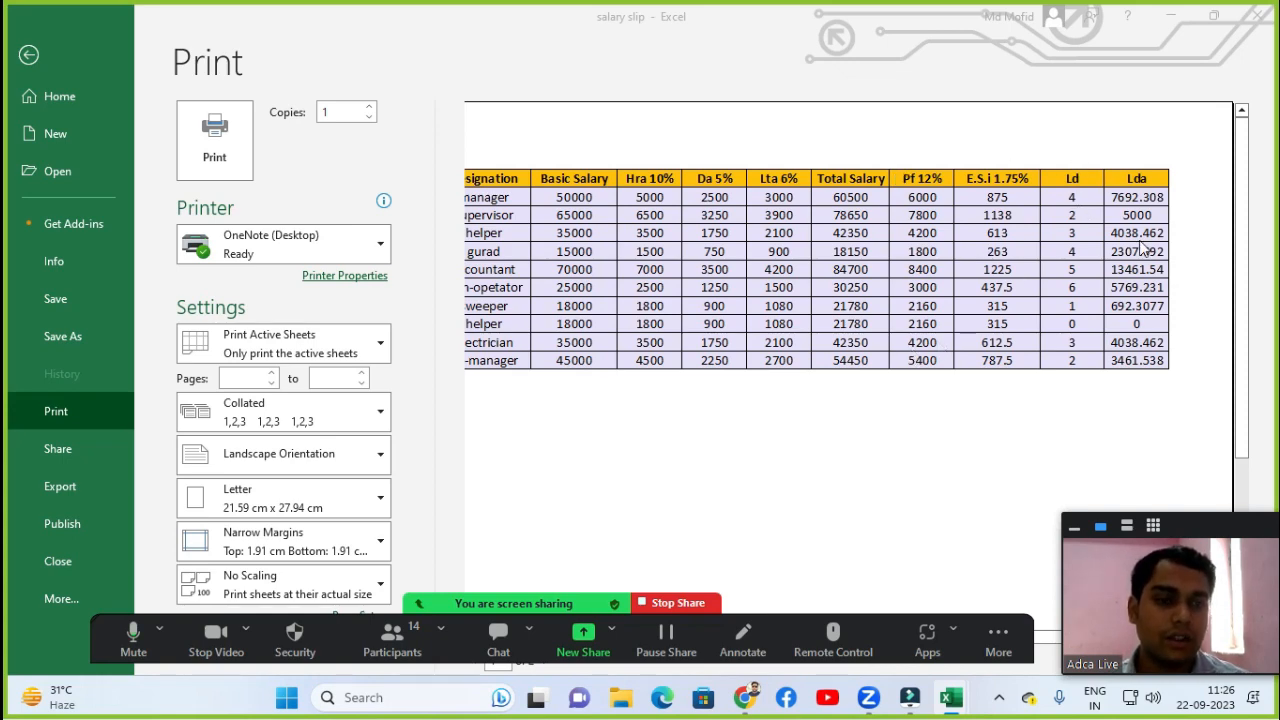
click(516, 600)
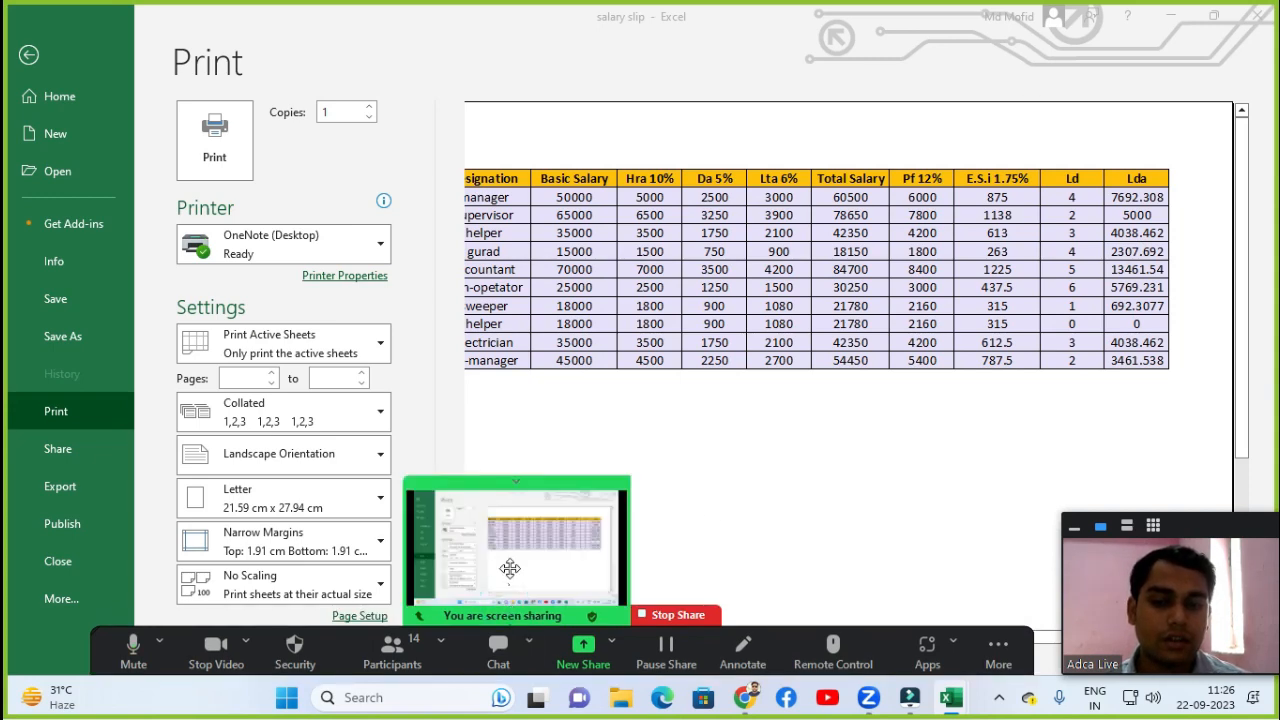
drag(510, 568, 534, 188)
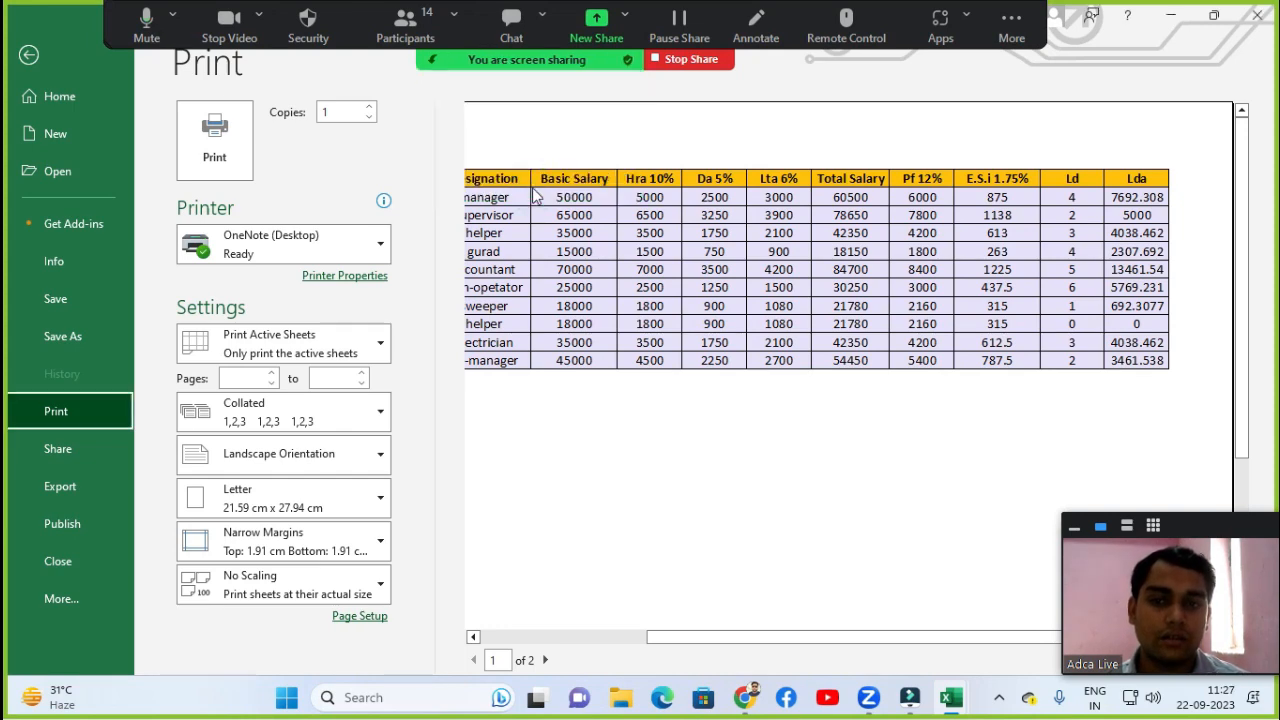
click(545, 660)
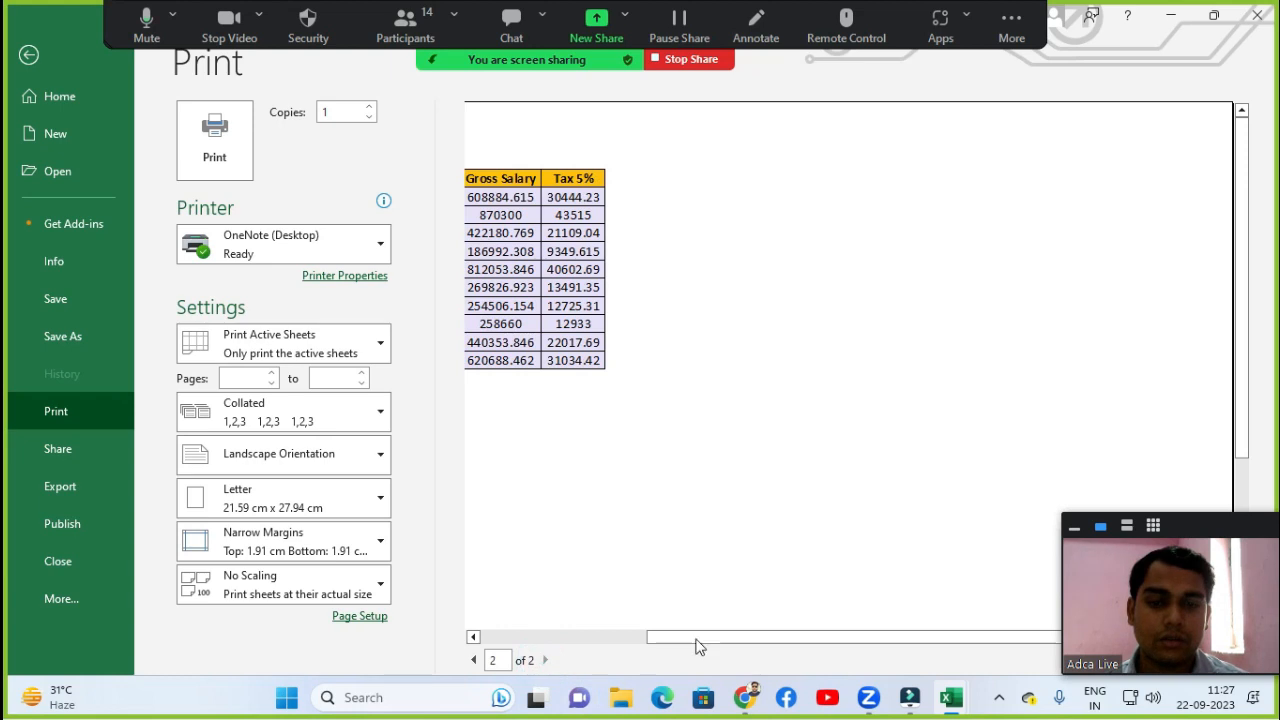
drag(697, 645, 588, 637)
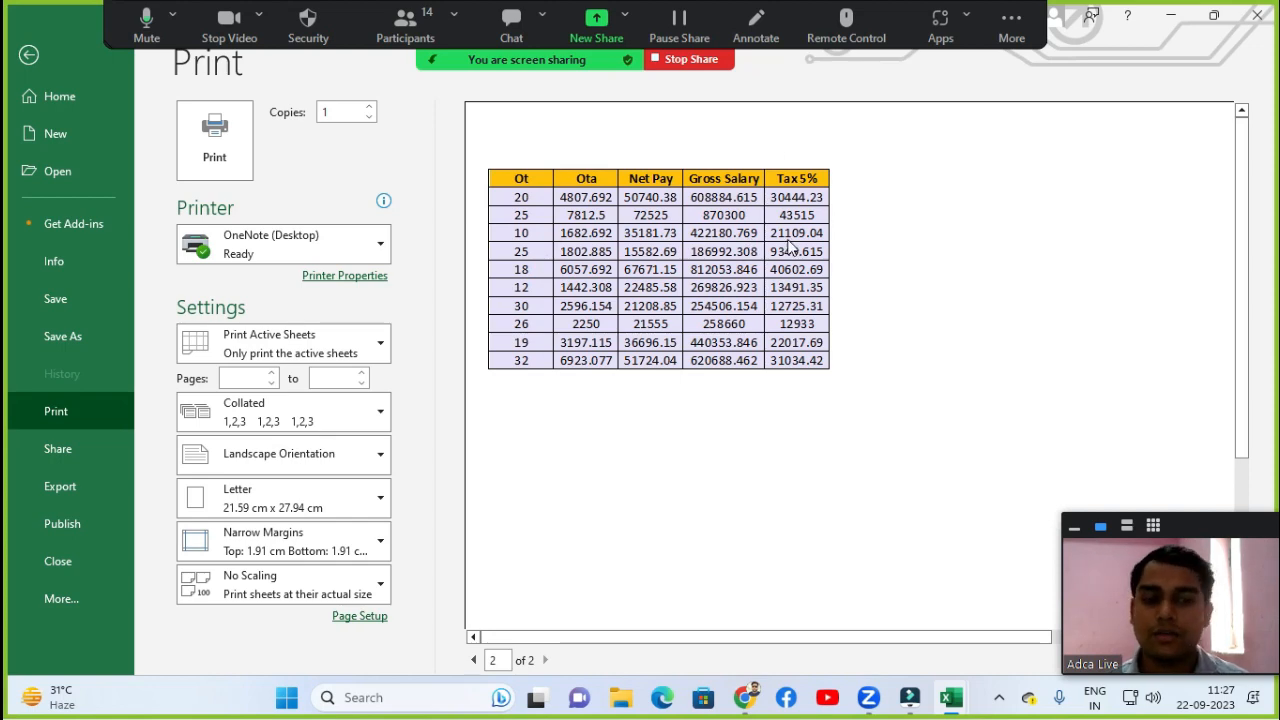
key(Escape)
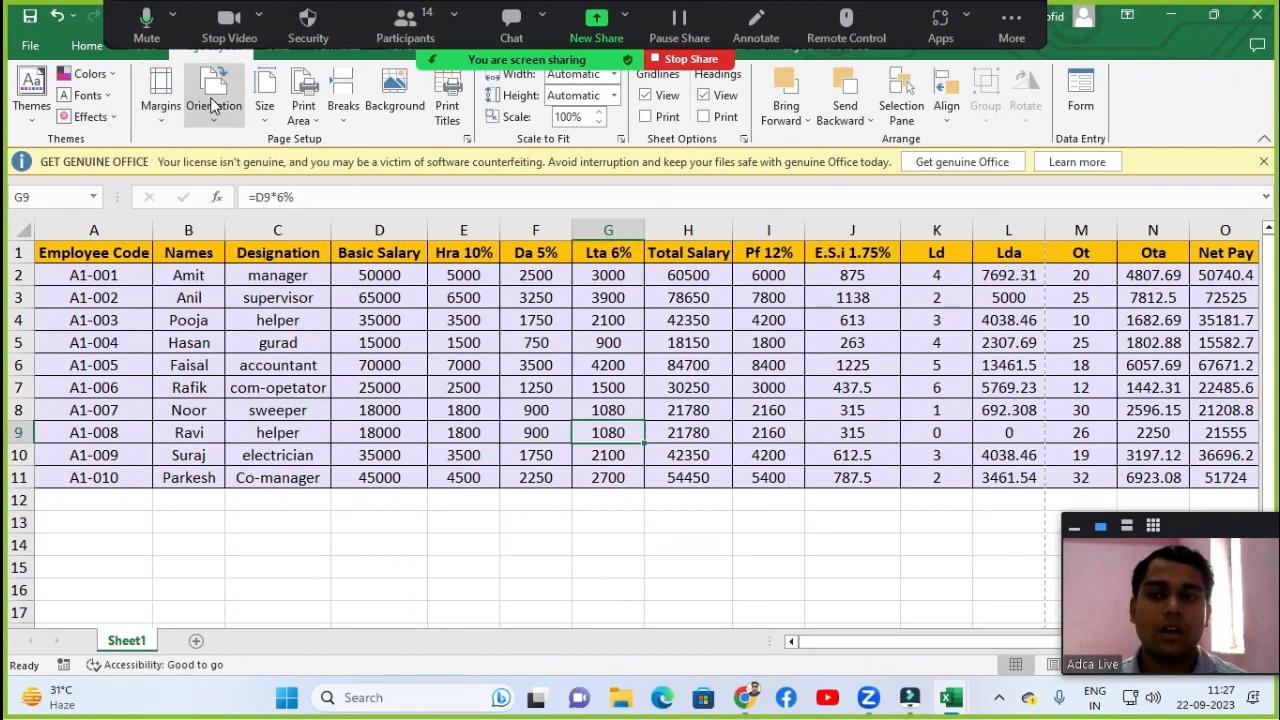
click(266, 112)
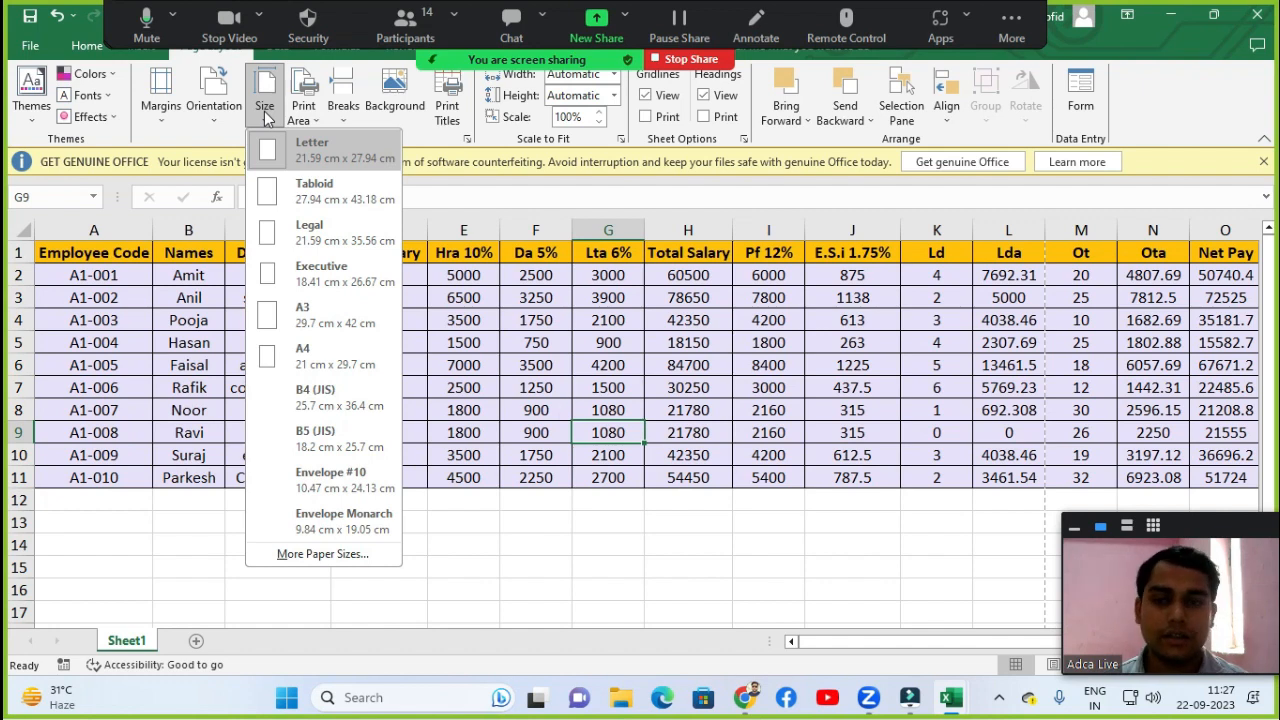
click(229, 22)
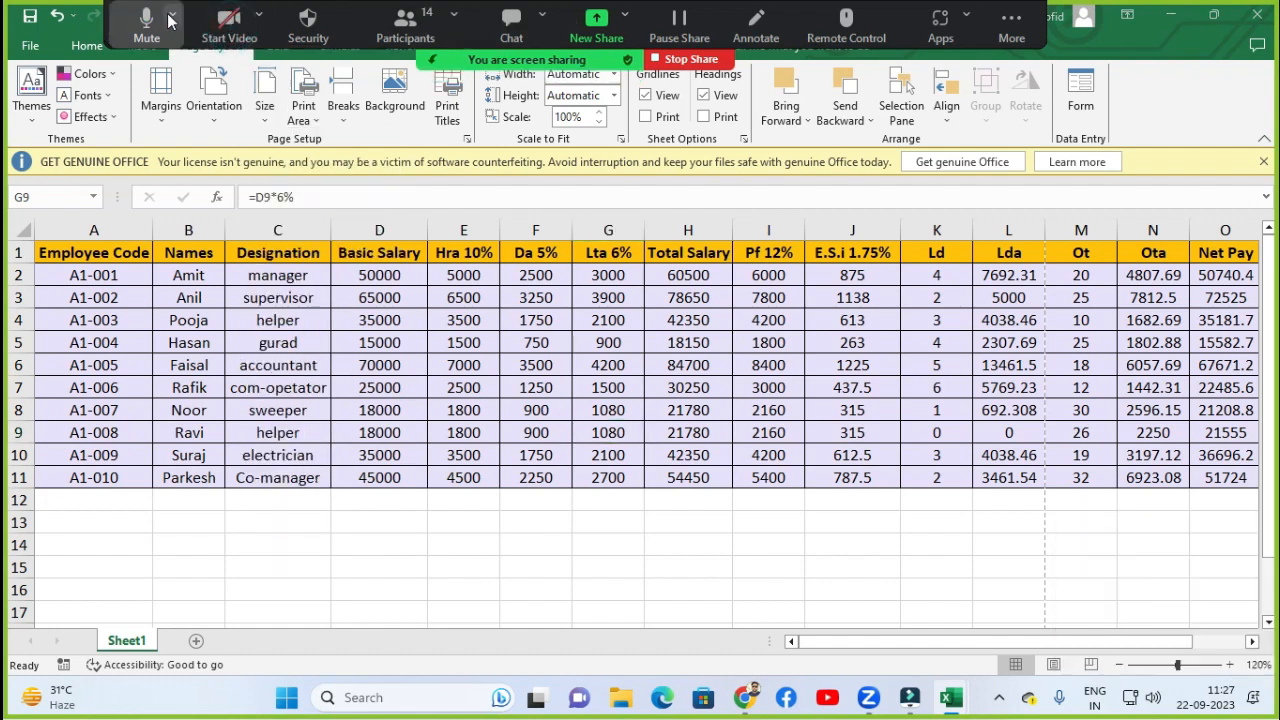
click(172, 19)
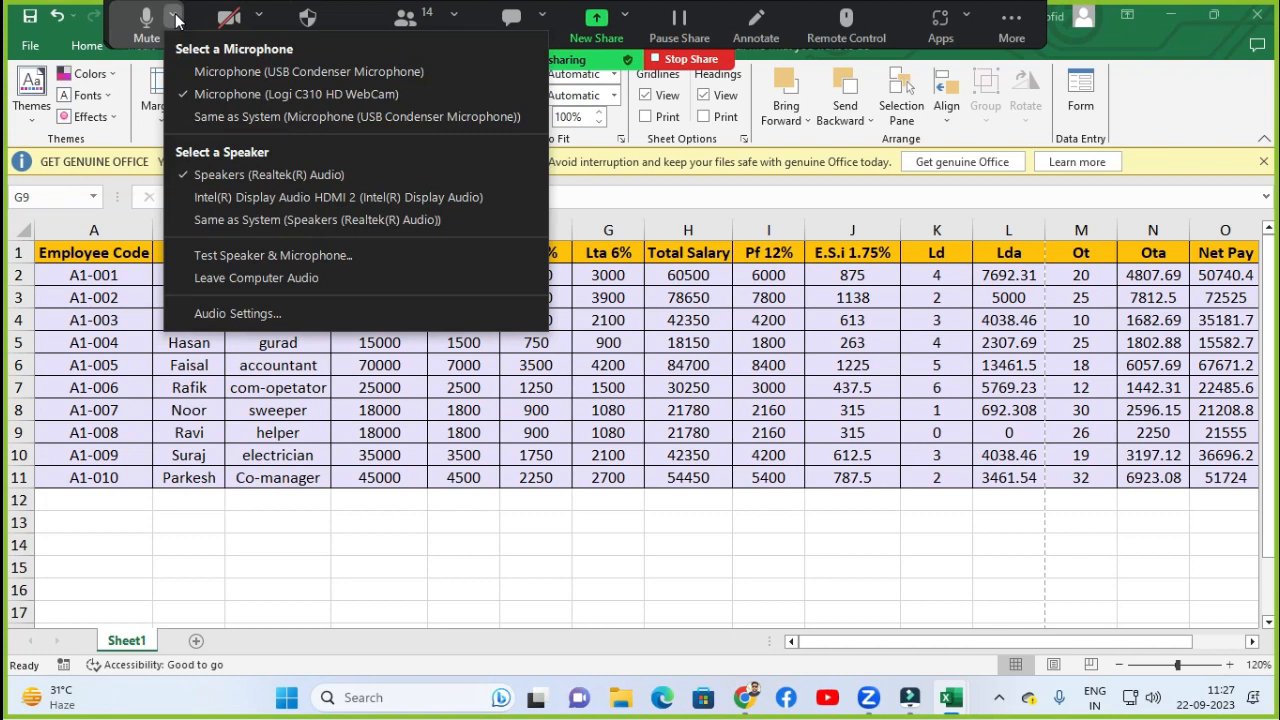
click(229, 22)
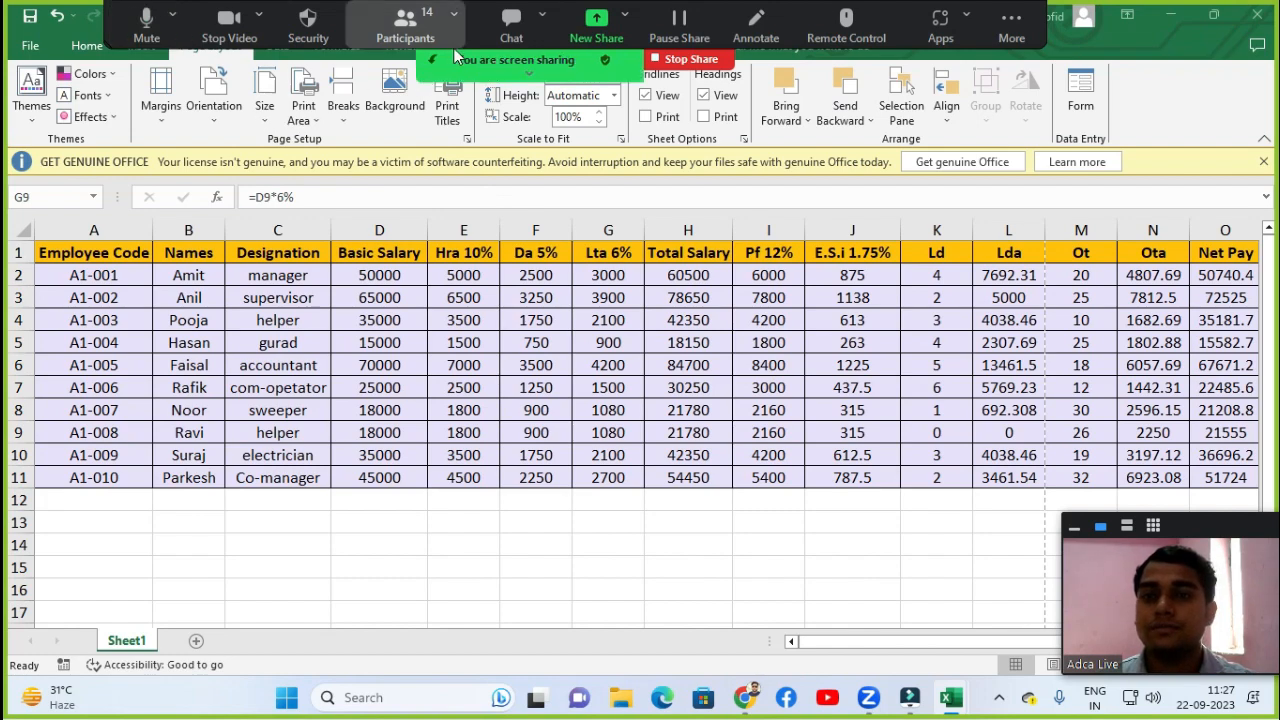
drag(474, 59, 368, 690)
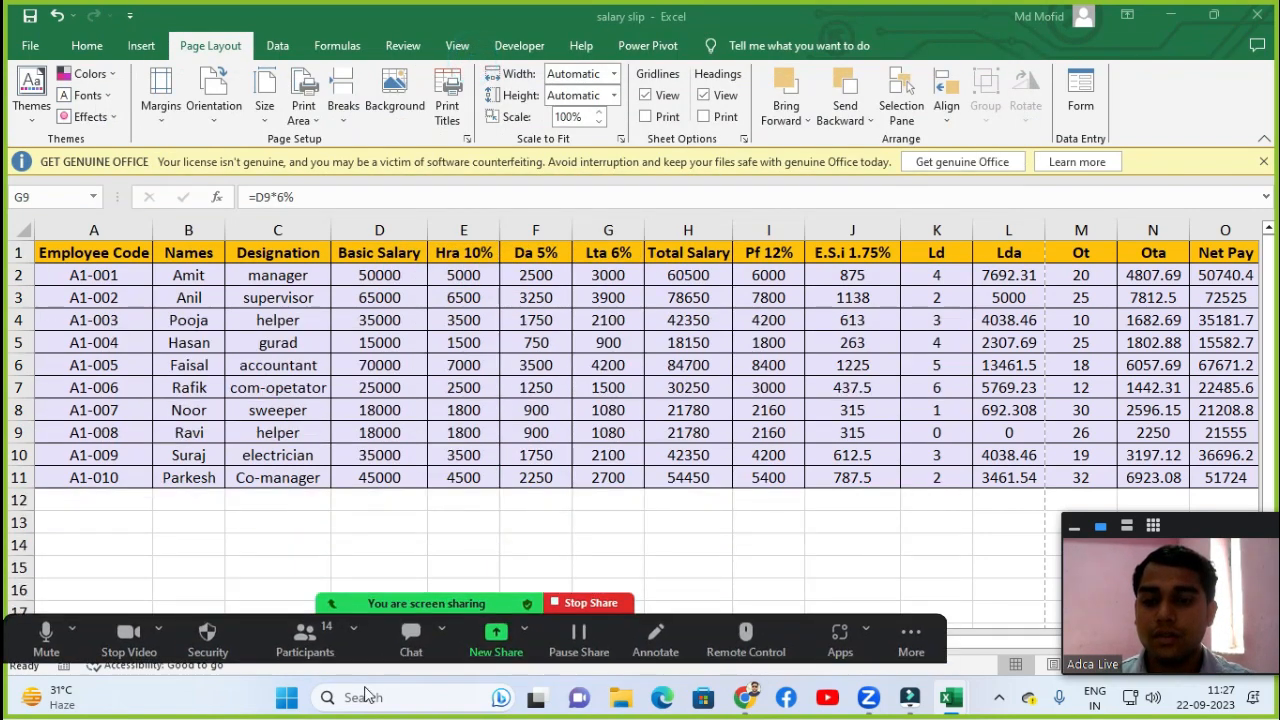
Set the paper size of the salary sheet to A4.
click(262, 97)
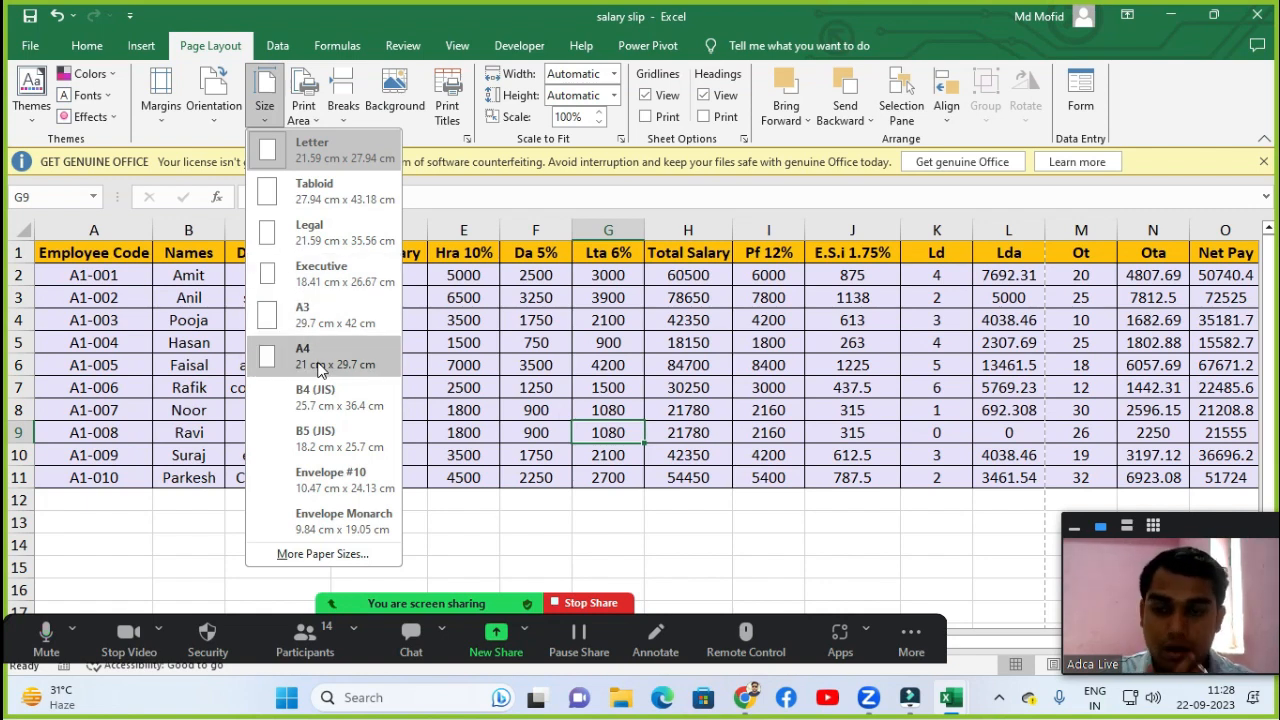
click(320, 370)
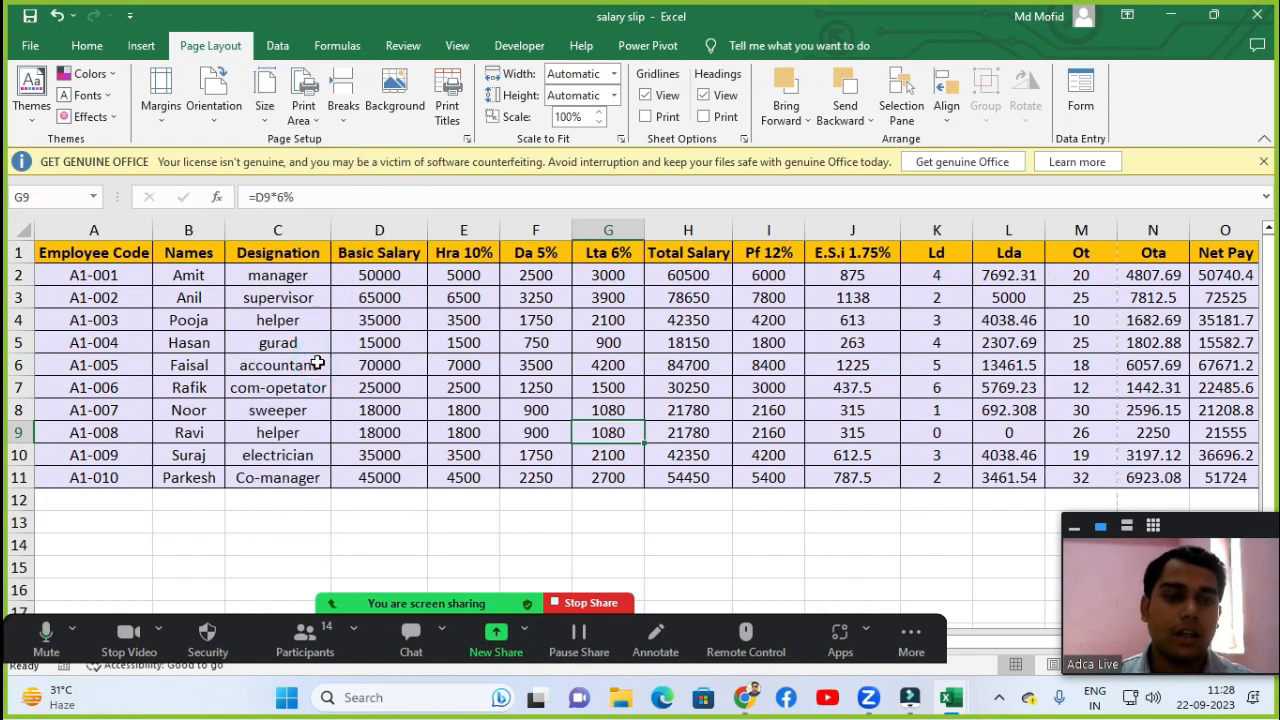
click(280, 112)
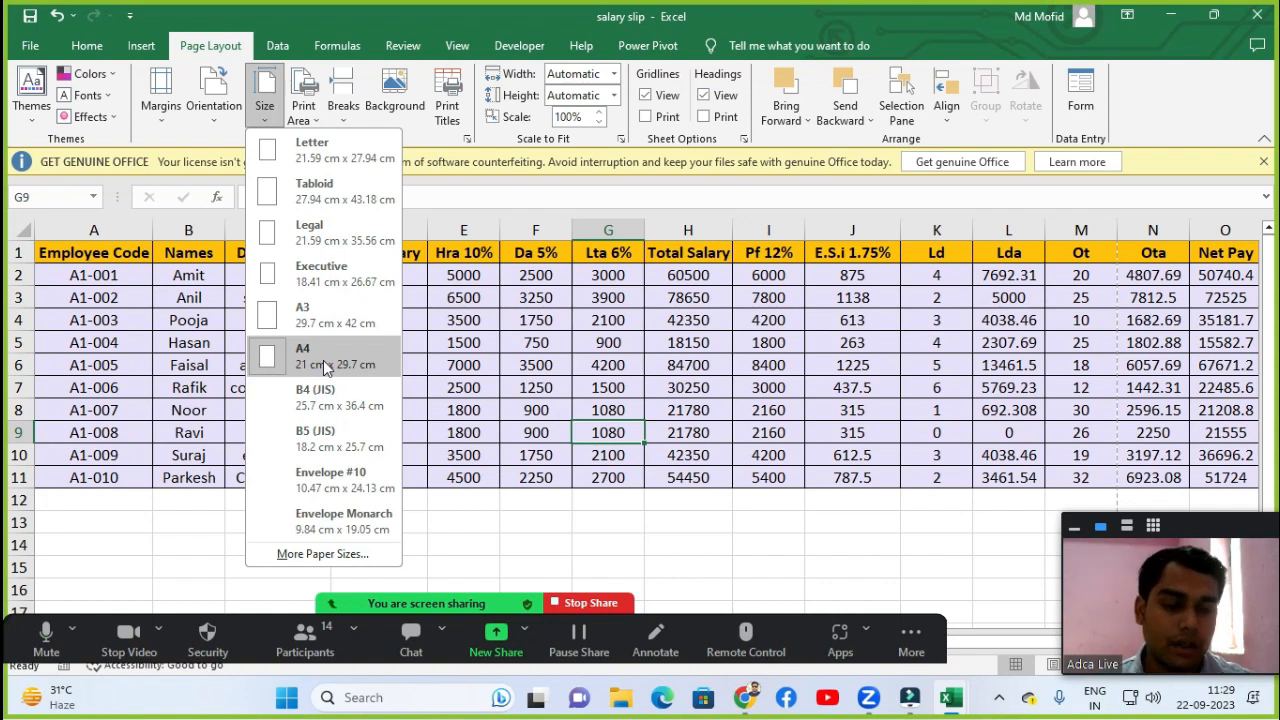
click(323, 360)
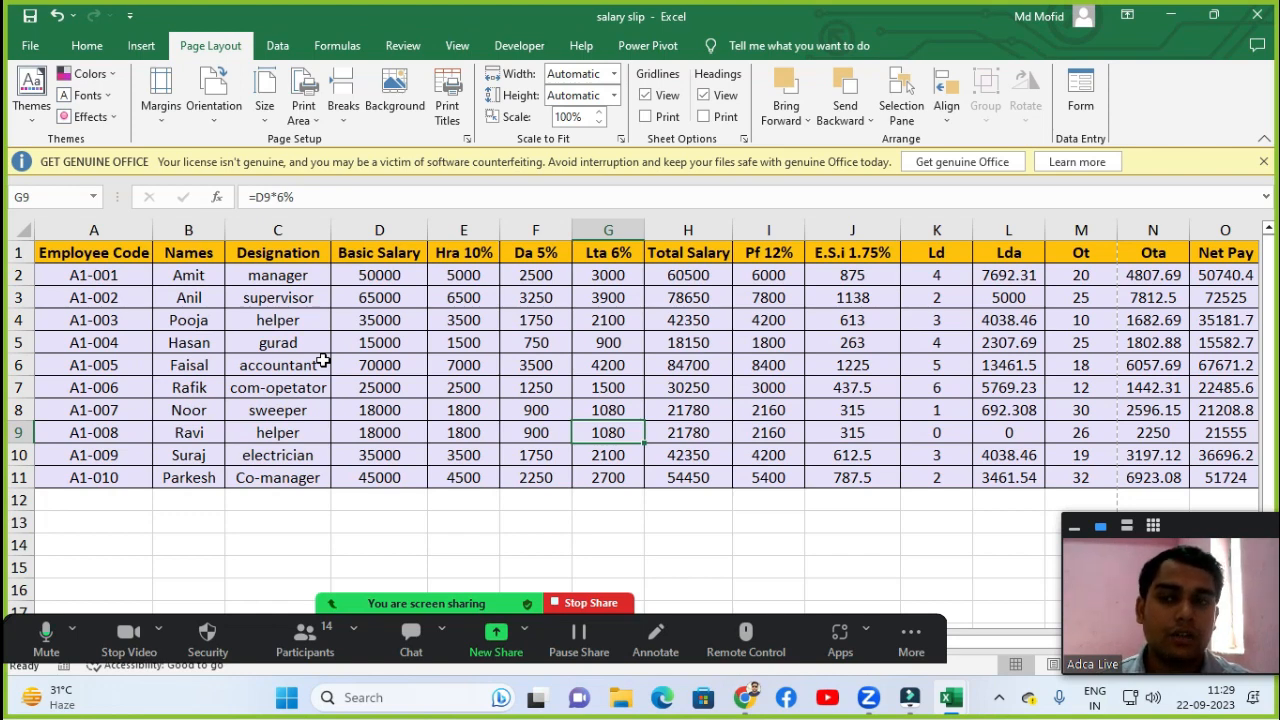
click(264, 95)
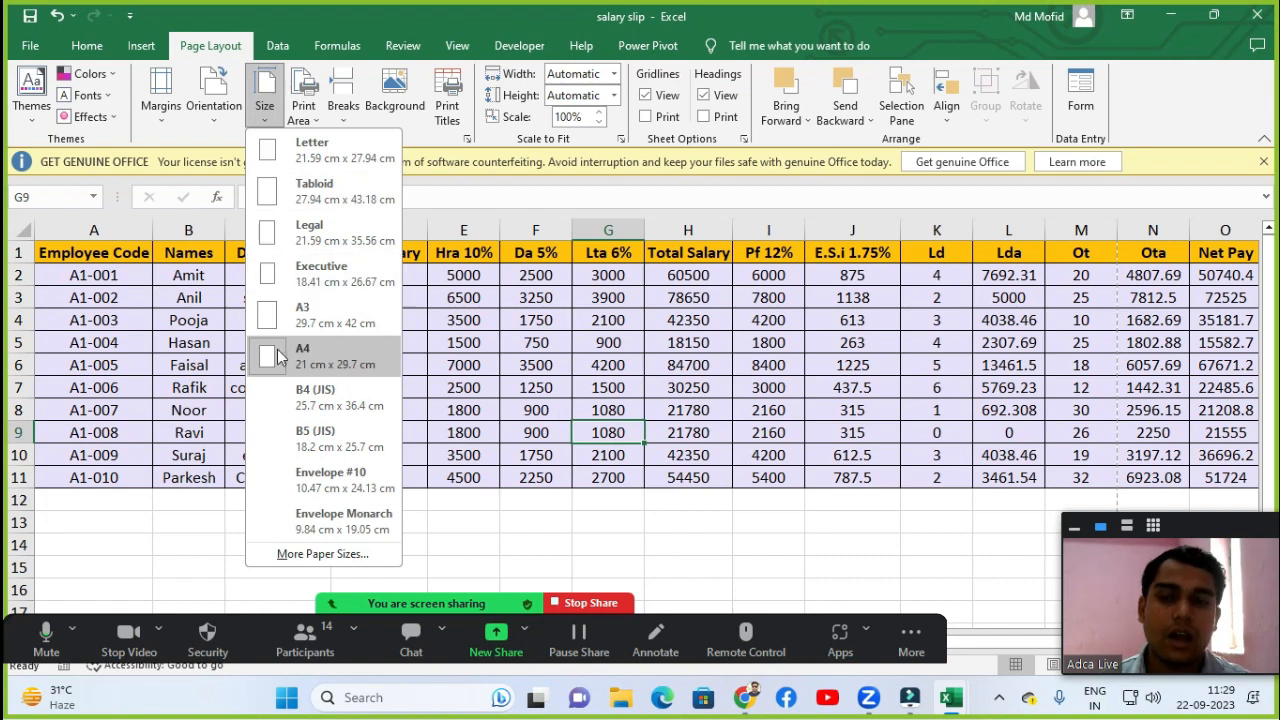
click(326, 365)
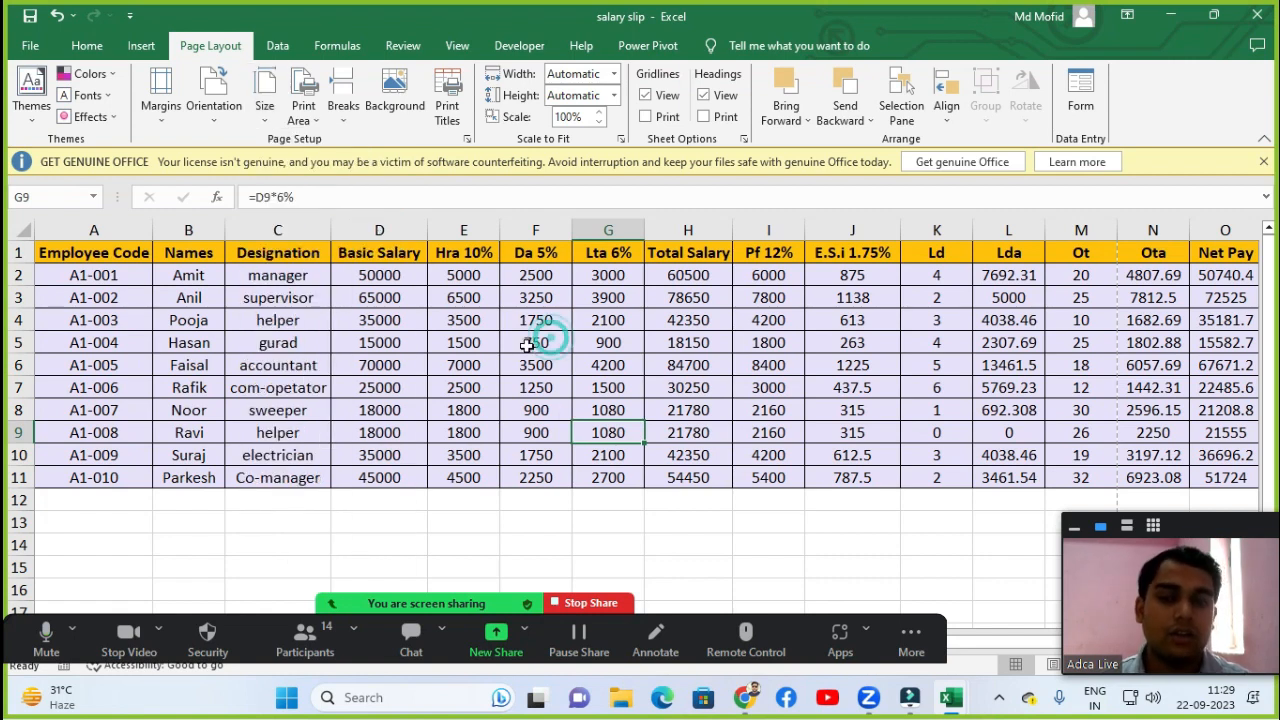
drag(1010, 250, 1006, 435)
click(873, 389)
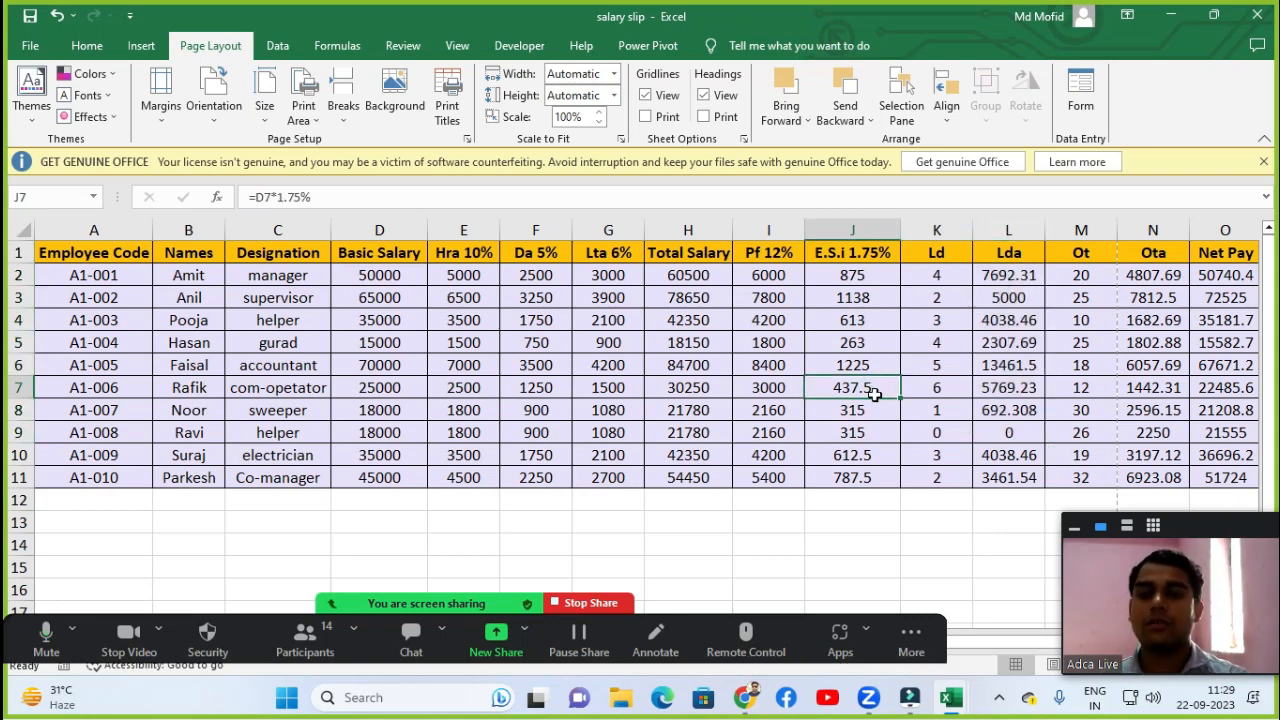
Check the A4 landscape layout in the print preview, examine the columns on both pages, and return to the sheet.
key(ctrl+p)
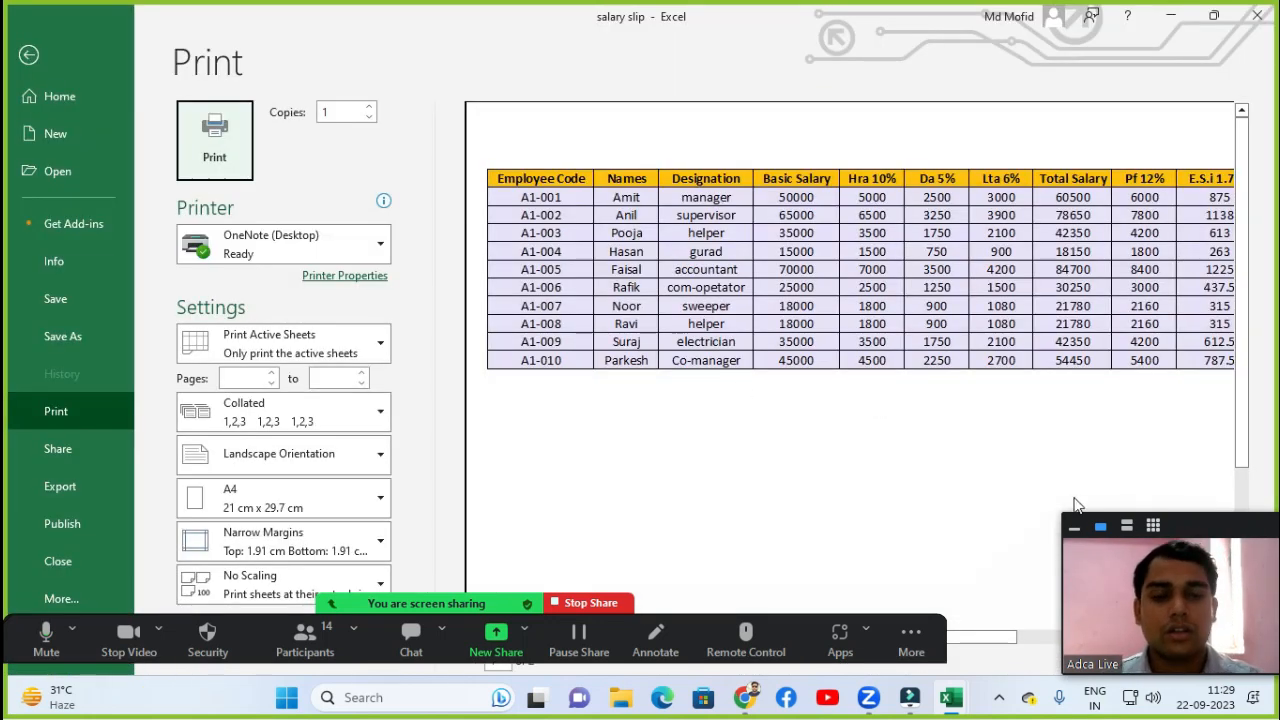
scroll(990, 640, right, 2)
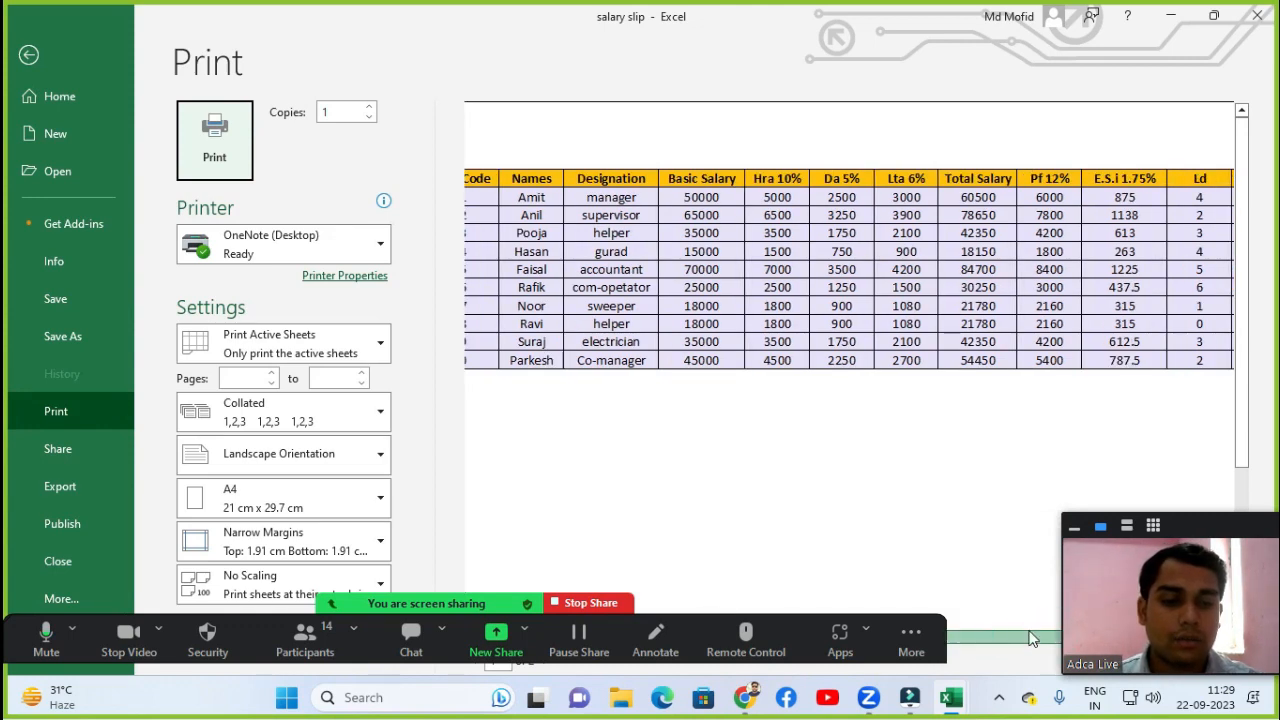
scroll(985, 640, right, 1)
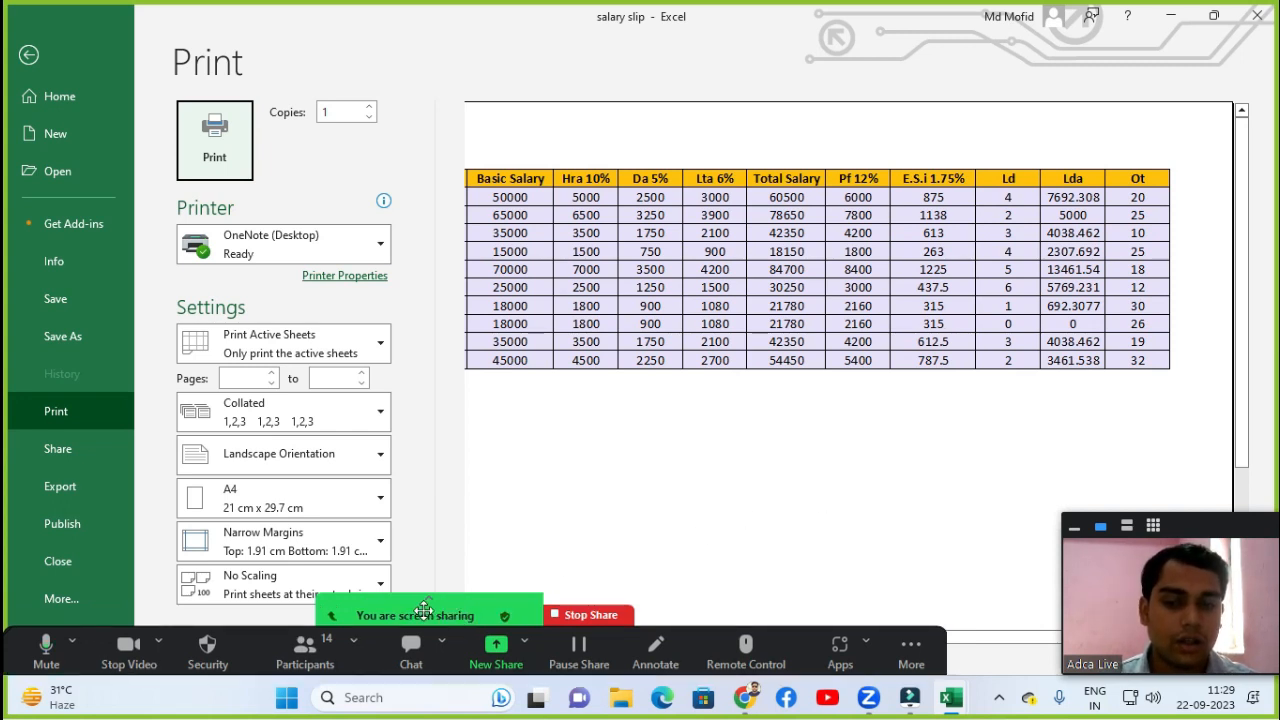
drag(424, 610, 430, 496)
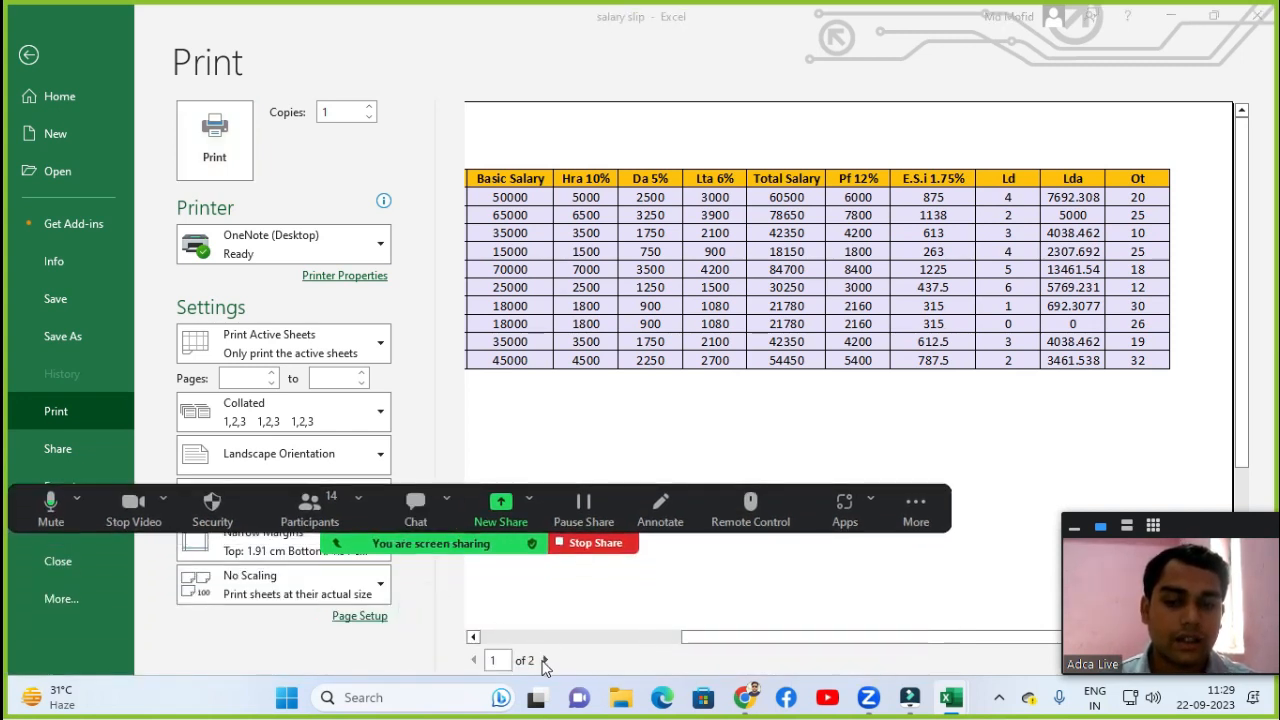
click(545, 660)
click(545, 660)
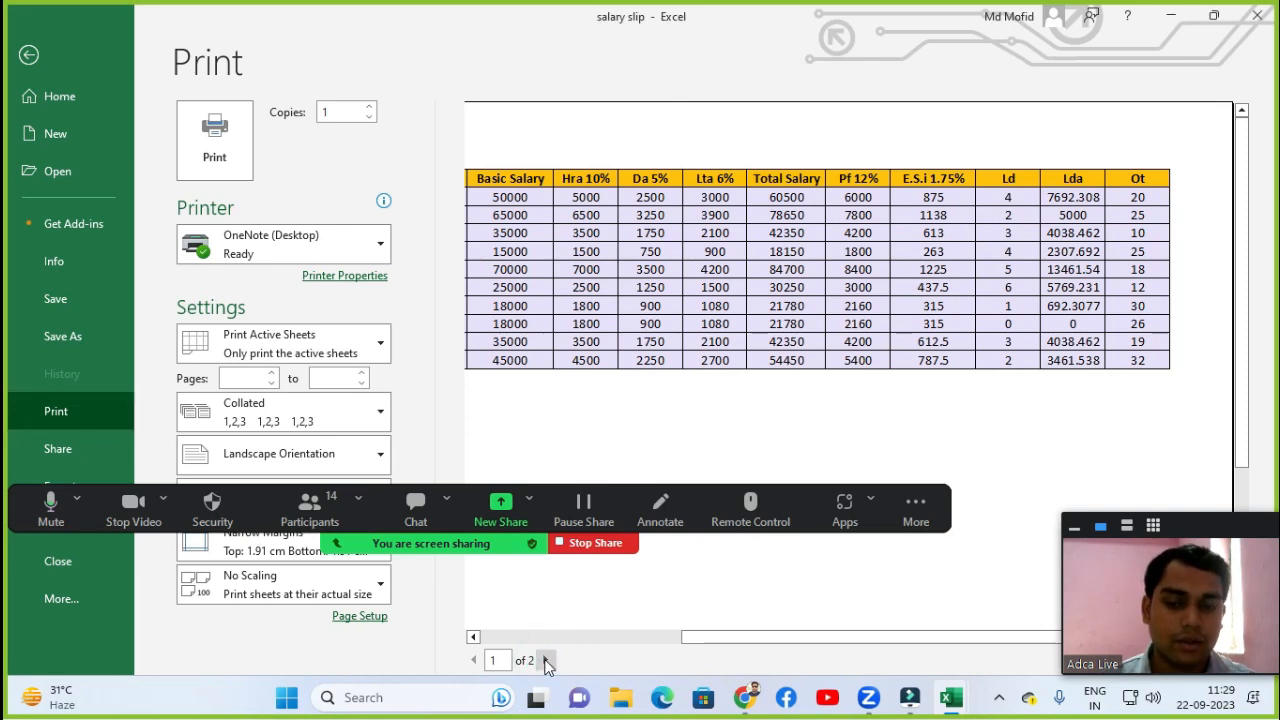
drag(717, 640, 503, 640)
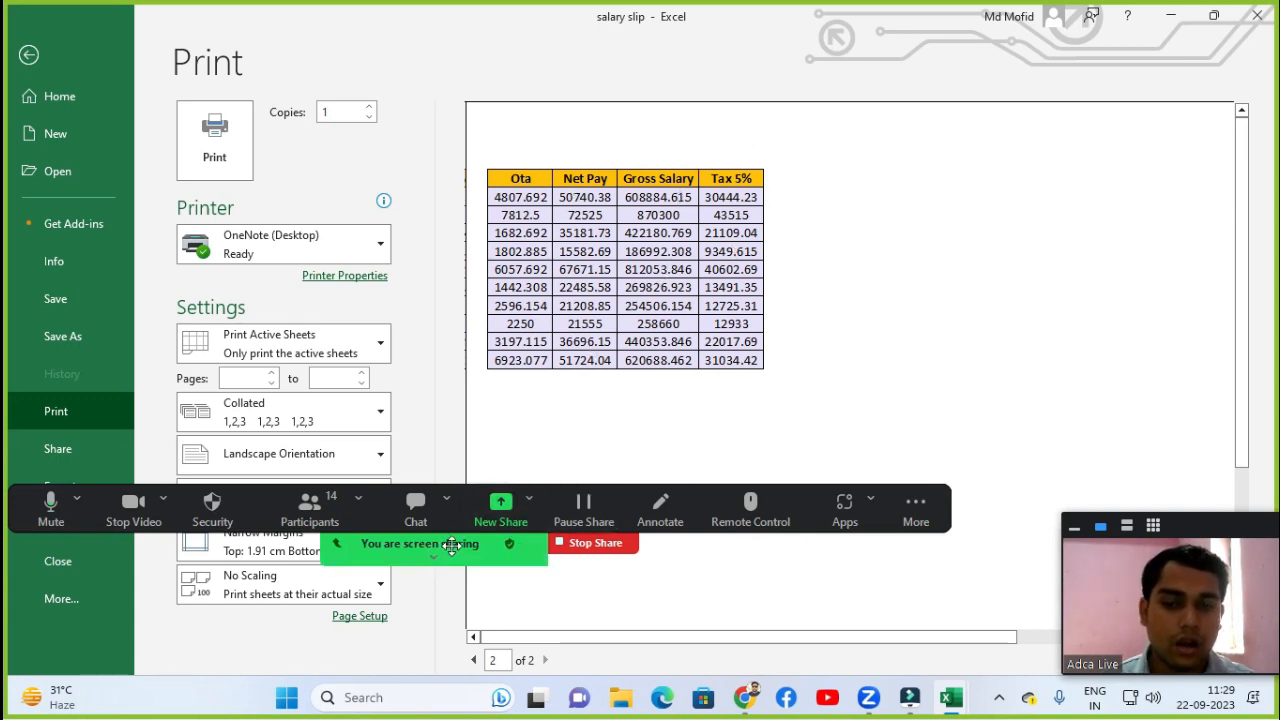
drag(450, 545, 448, 608)
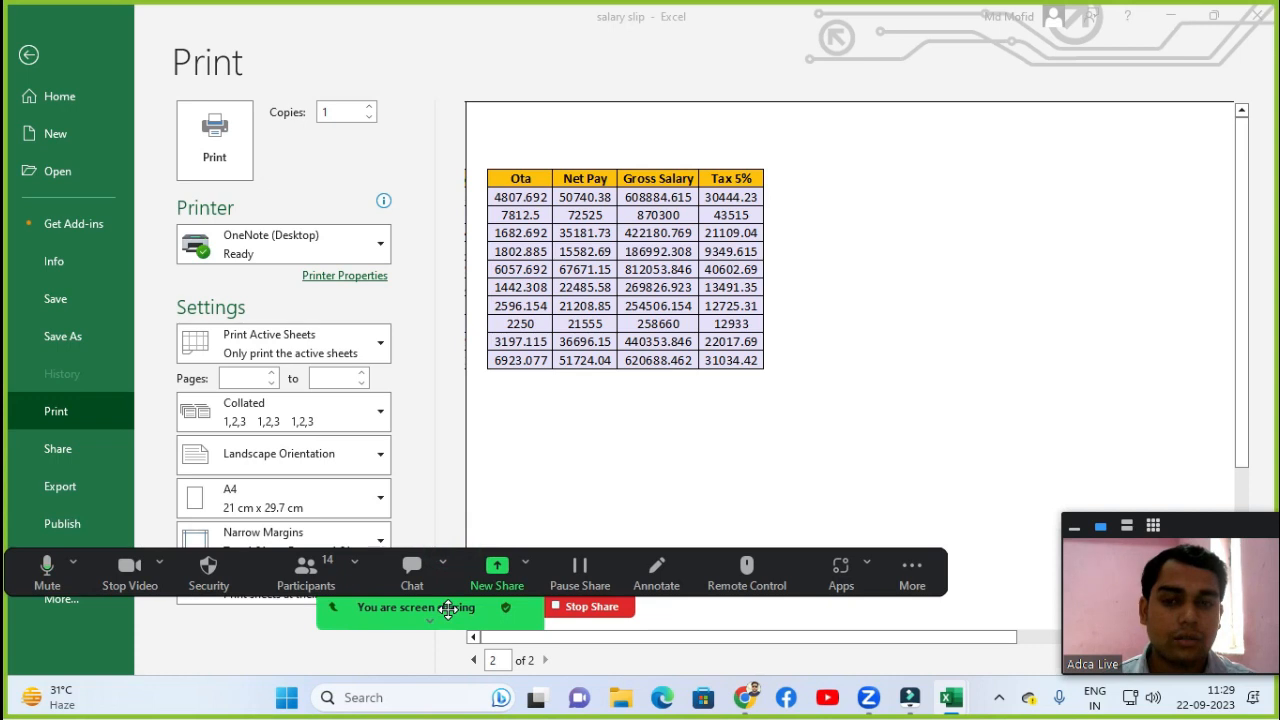
click(474, 660)
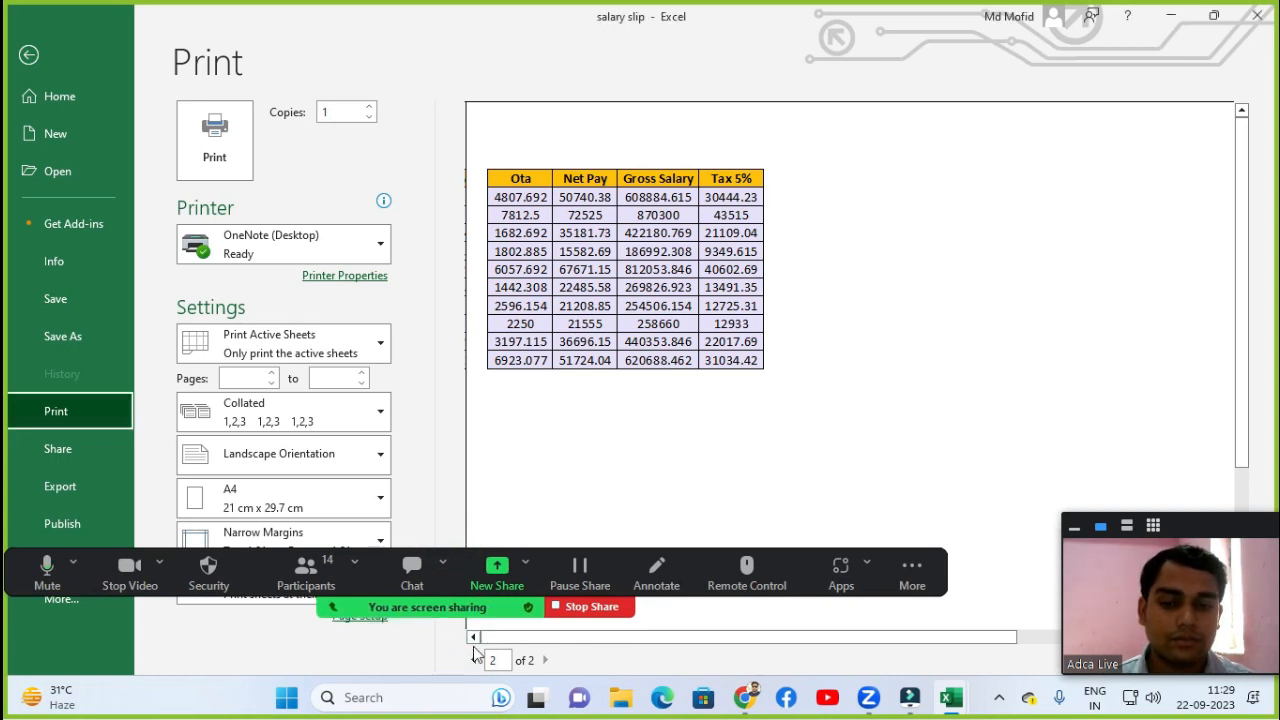
click(474, 657)
drag(475, 608, 482, 694)
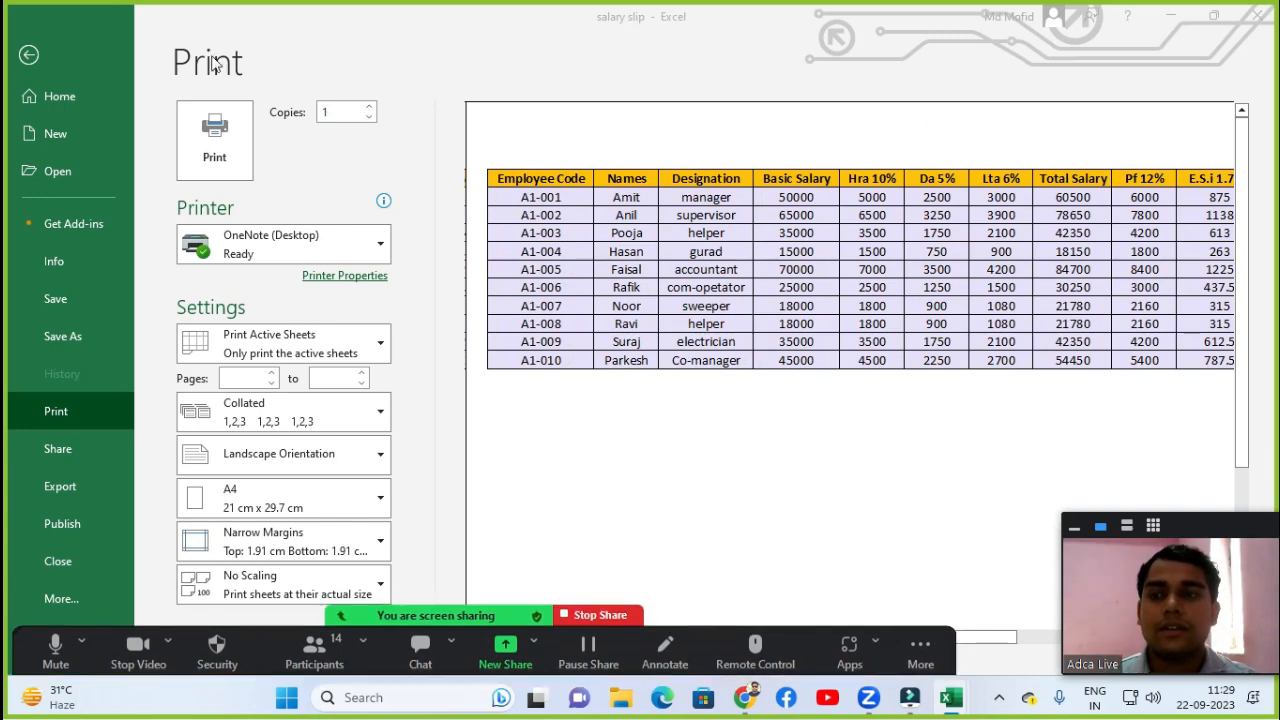
click(28, 56)
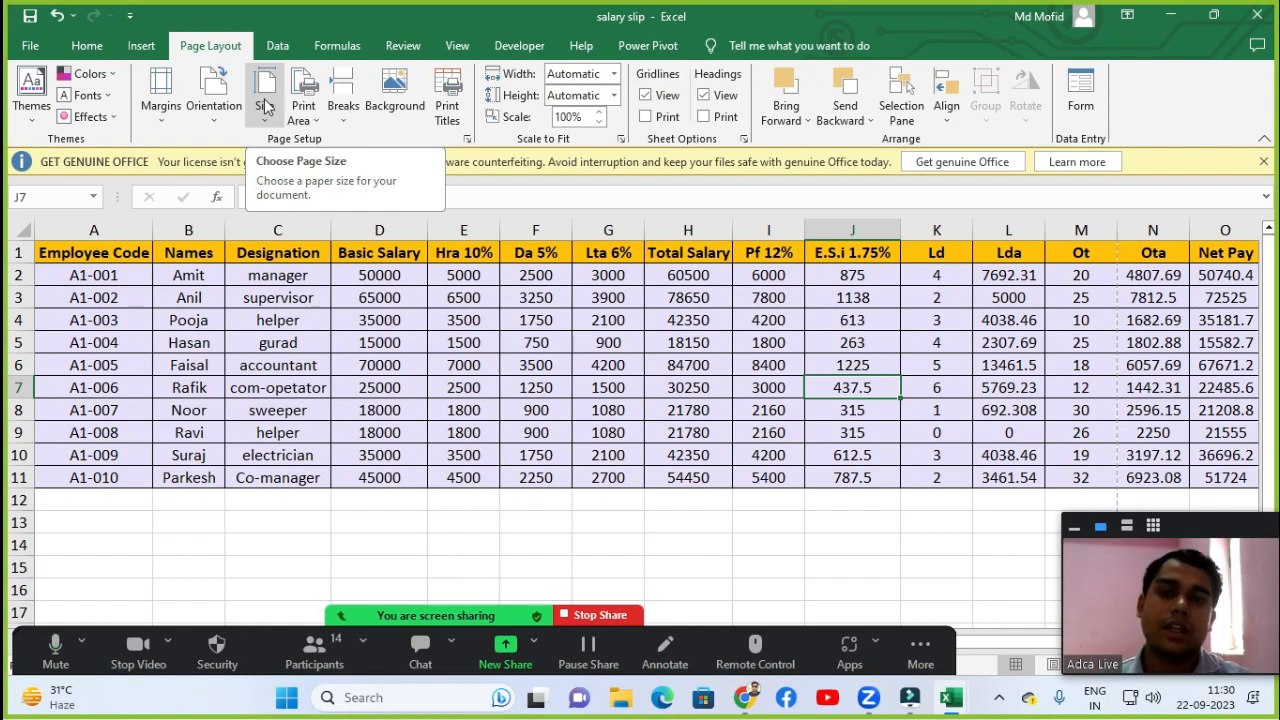
click(540, 322)
click(612, 341)
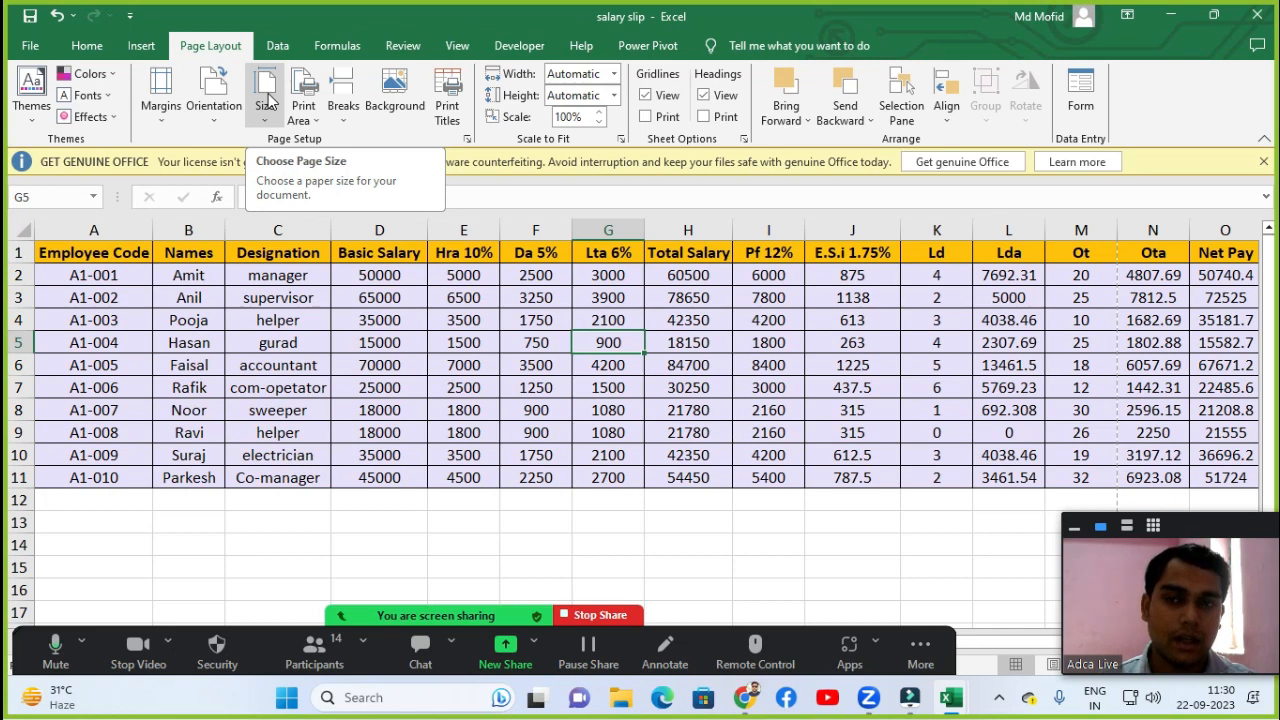
In Page Break Preview, move the page break after the Ot column to the table's end after Tax 5%, and return to Normal view.
click(459, 46)
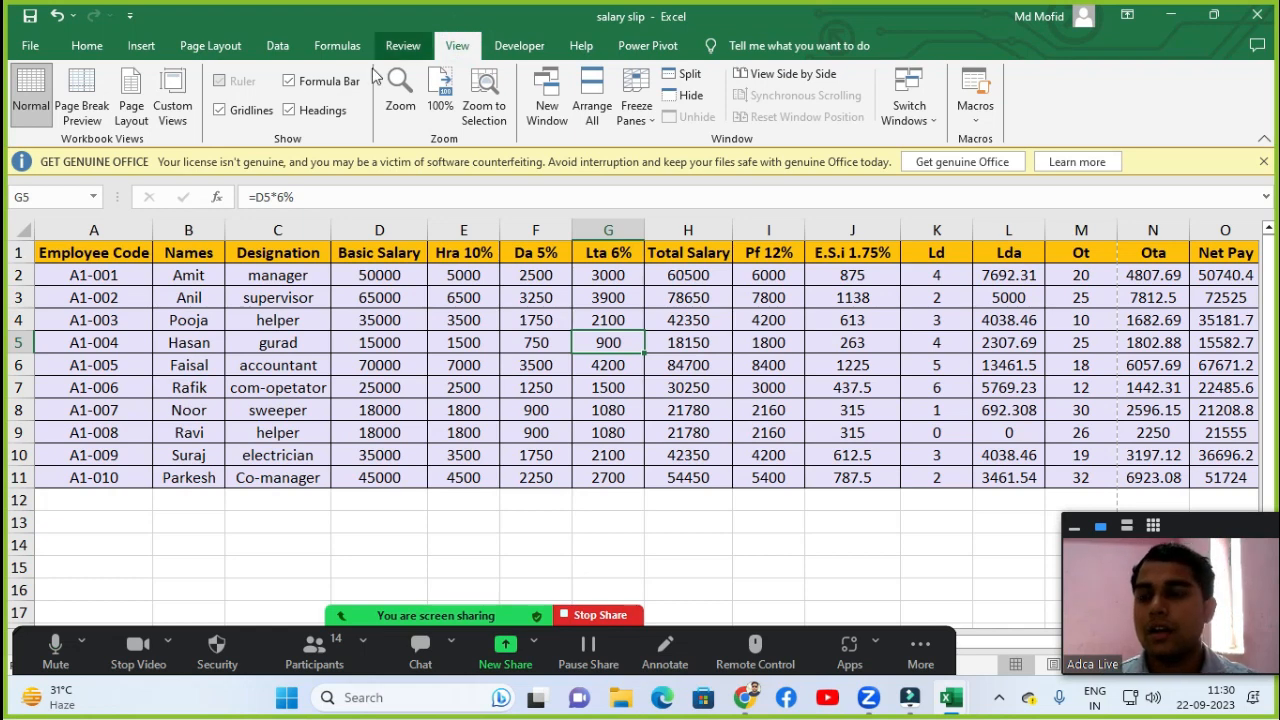
click(75, 117)
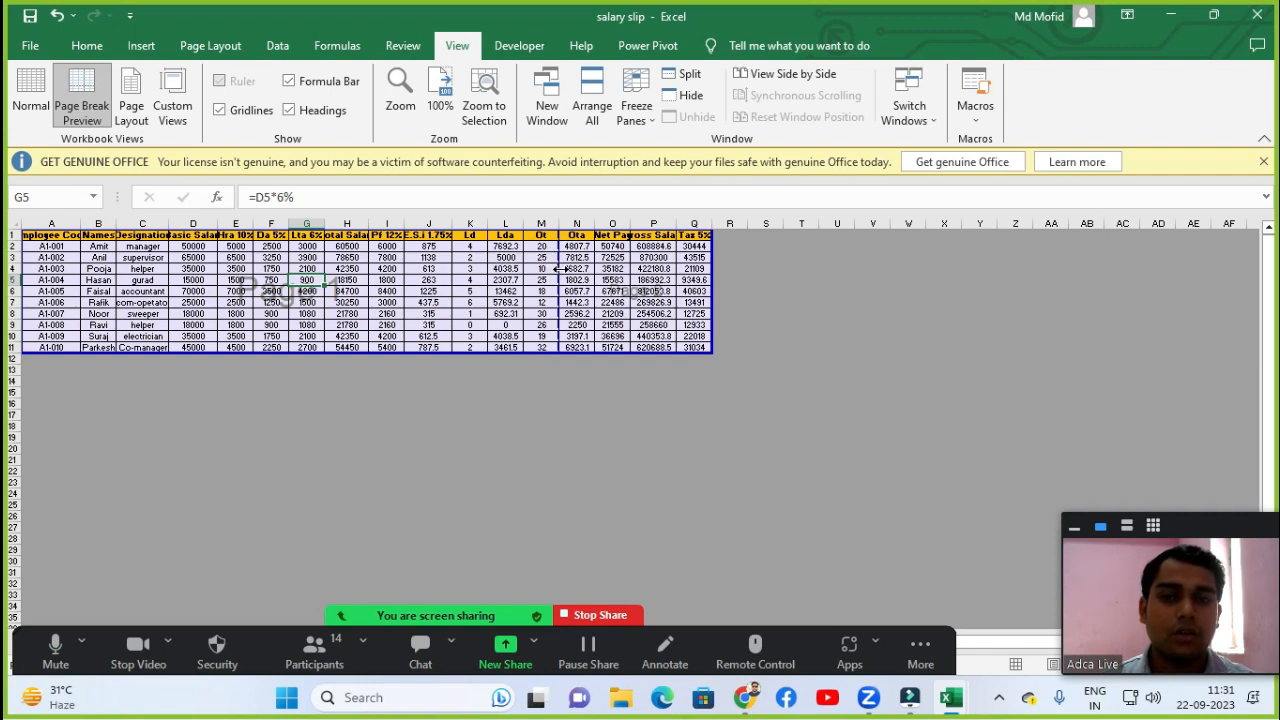
drag(558, 269, 712, 272)
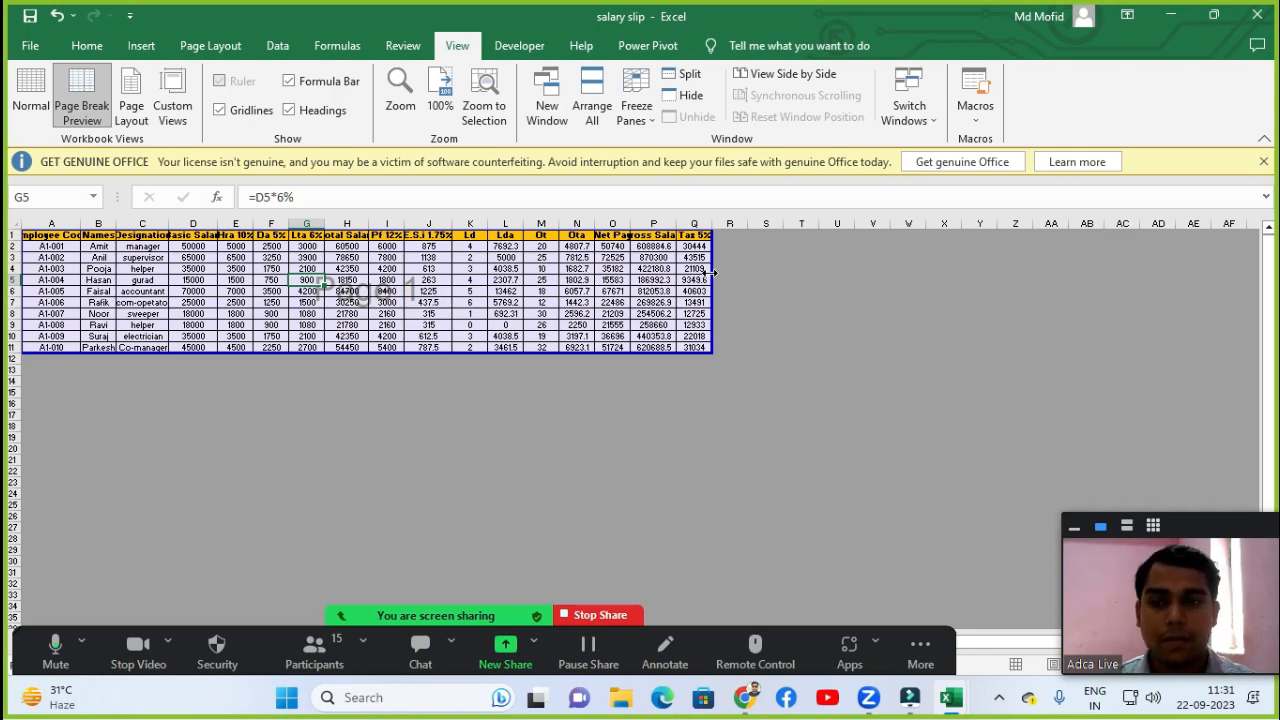
click(33, 105)
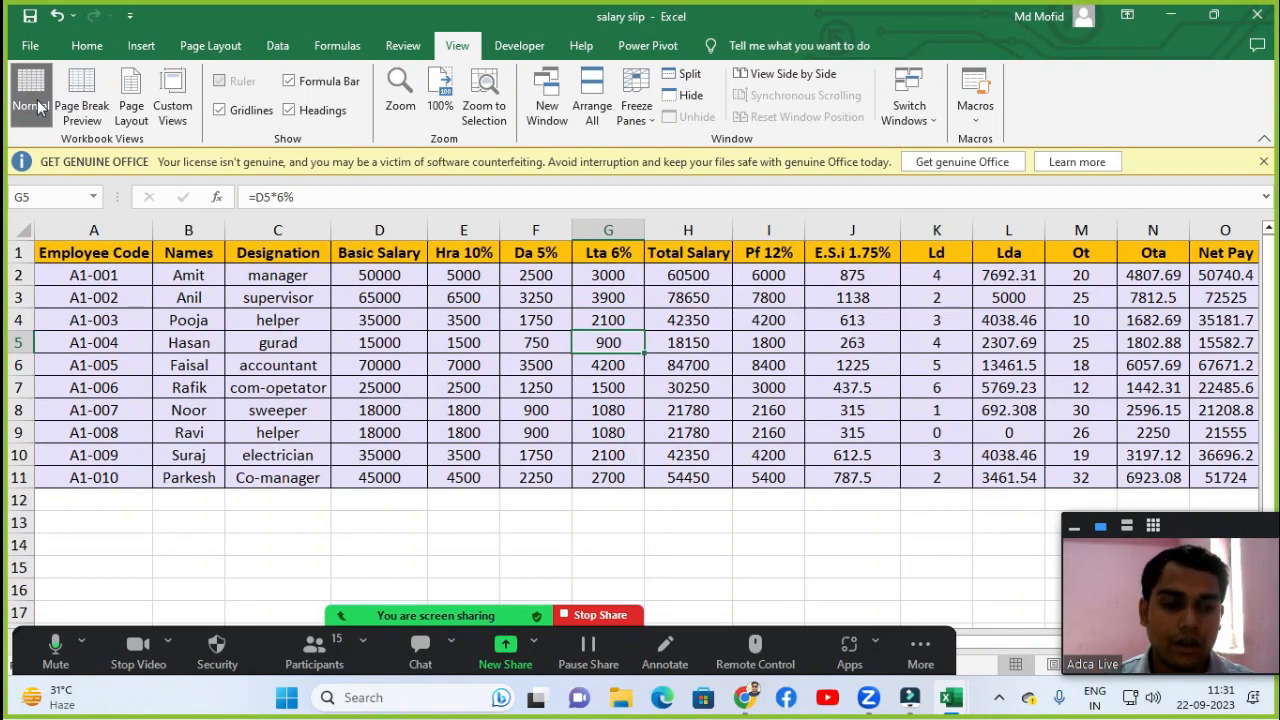
Check in the print preview whether all salary columns fit on one page, view the whole page, and return to the sheet.
key(ctrl+p)
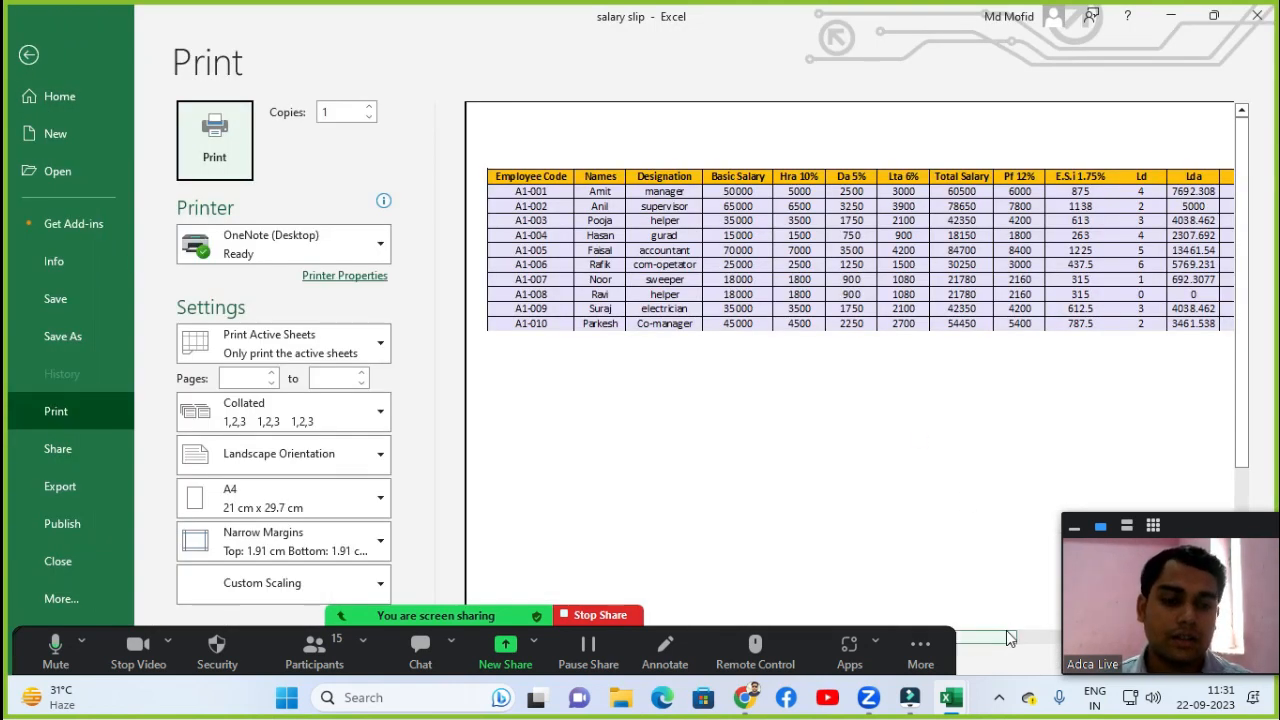
drag(999, 640, 1190, 645)
click(1004, 639)
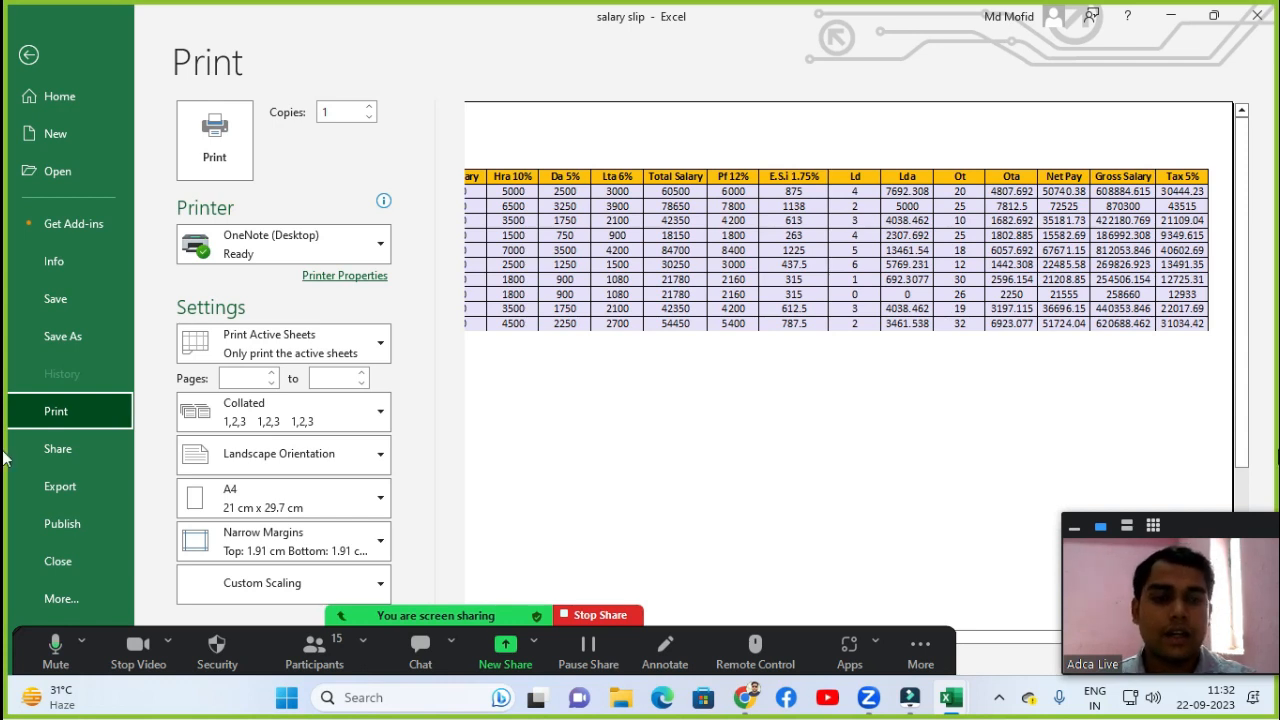
drag(1227, 538, 1224, 468)
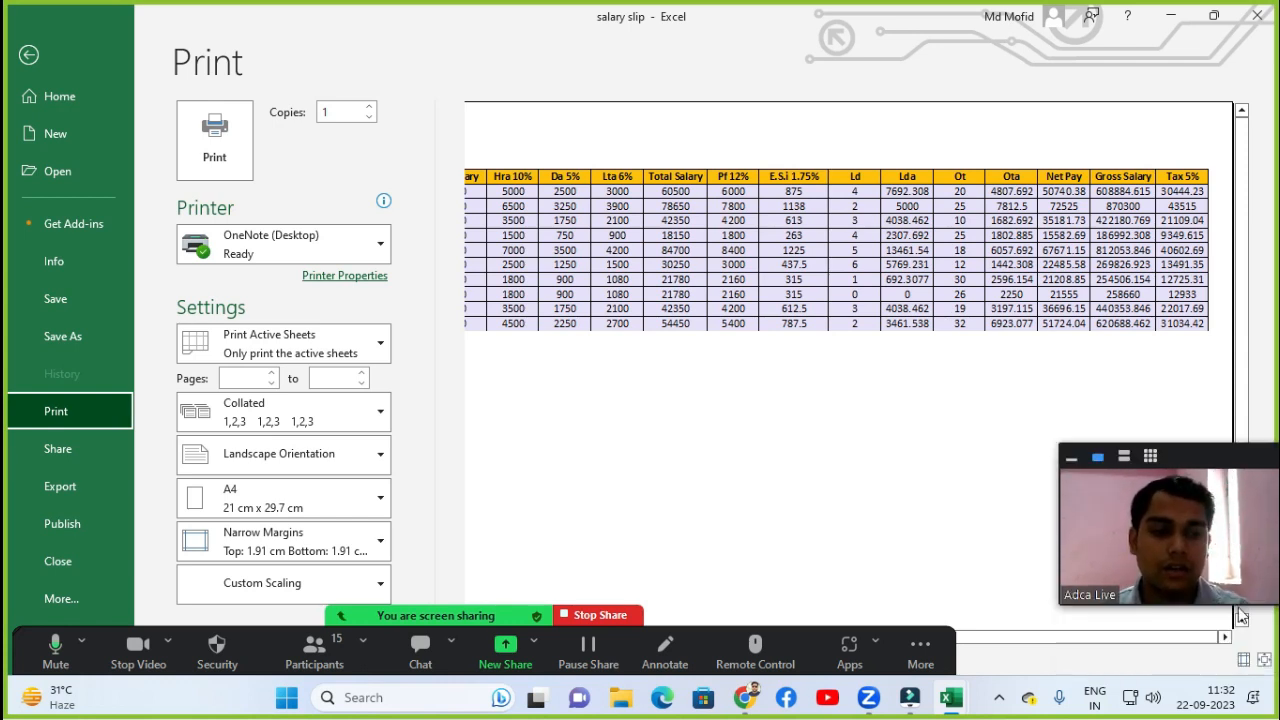
click(1264, 663)
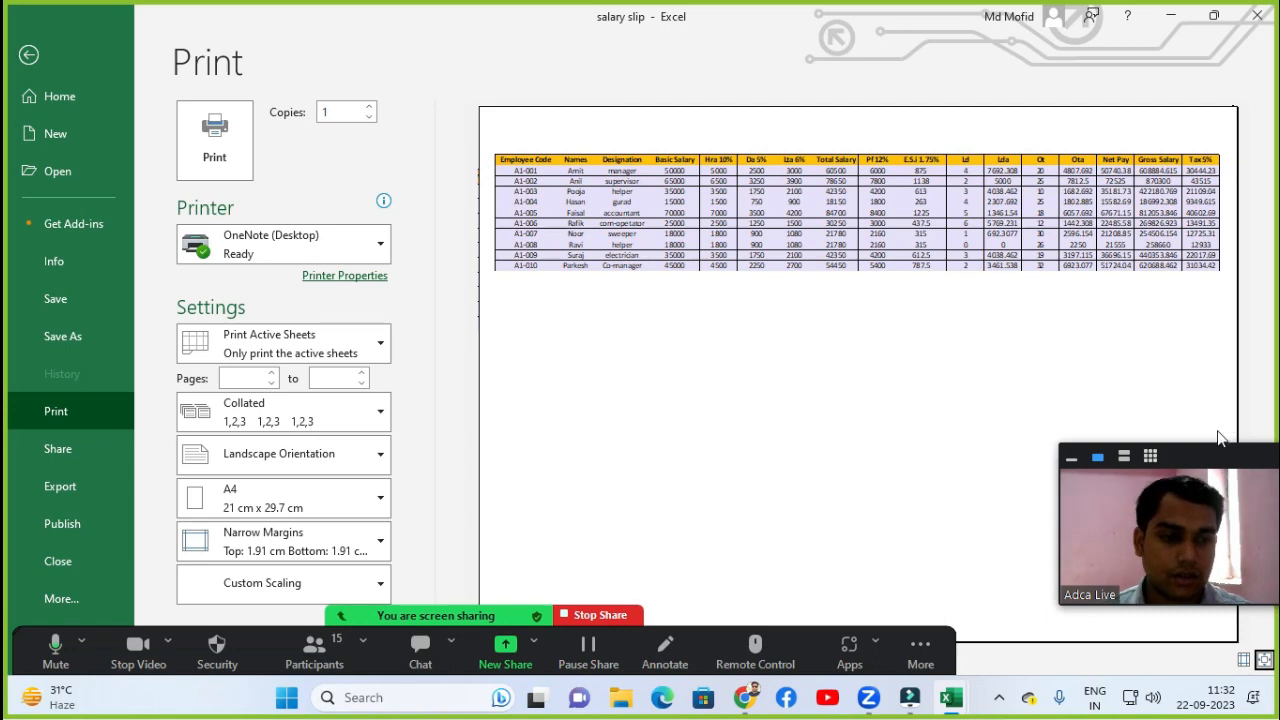
drag(1216, 458, 1216, 514)
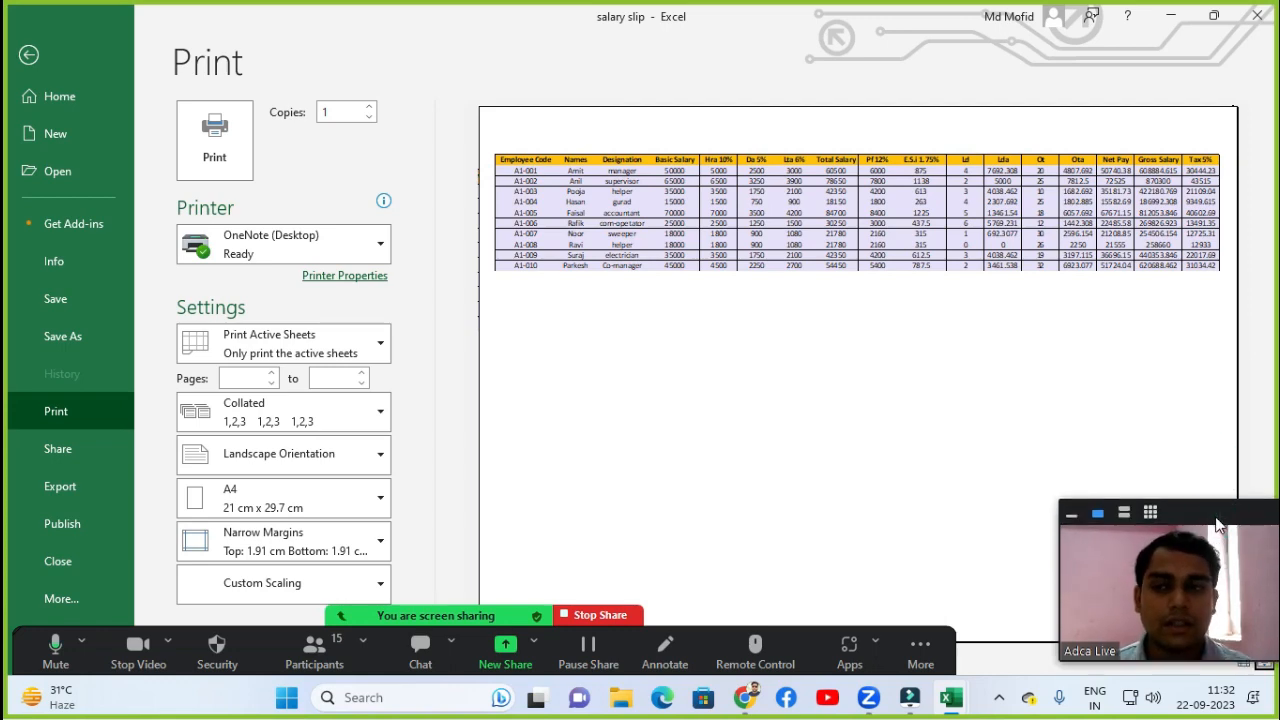
key(Escape)
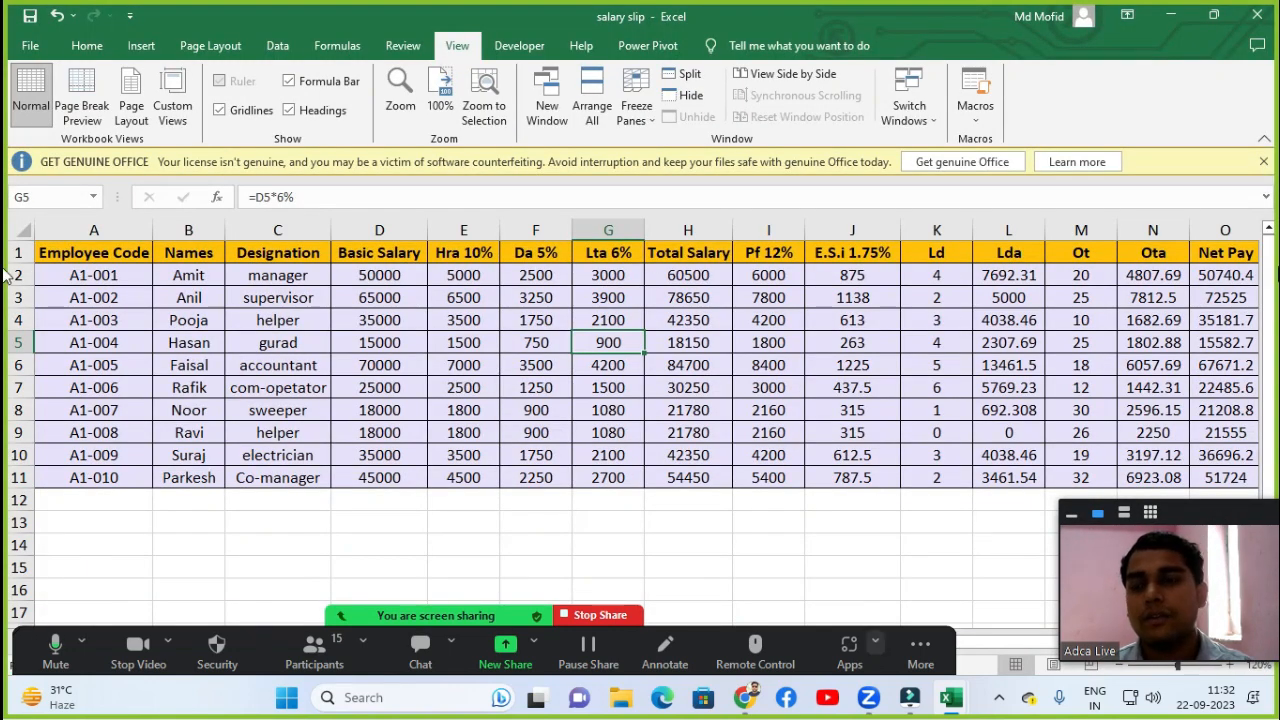
In Page Setup, choose A4 as the paper size and 600 dpi as the print quality.
click(215, 46)
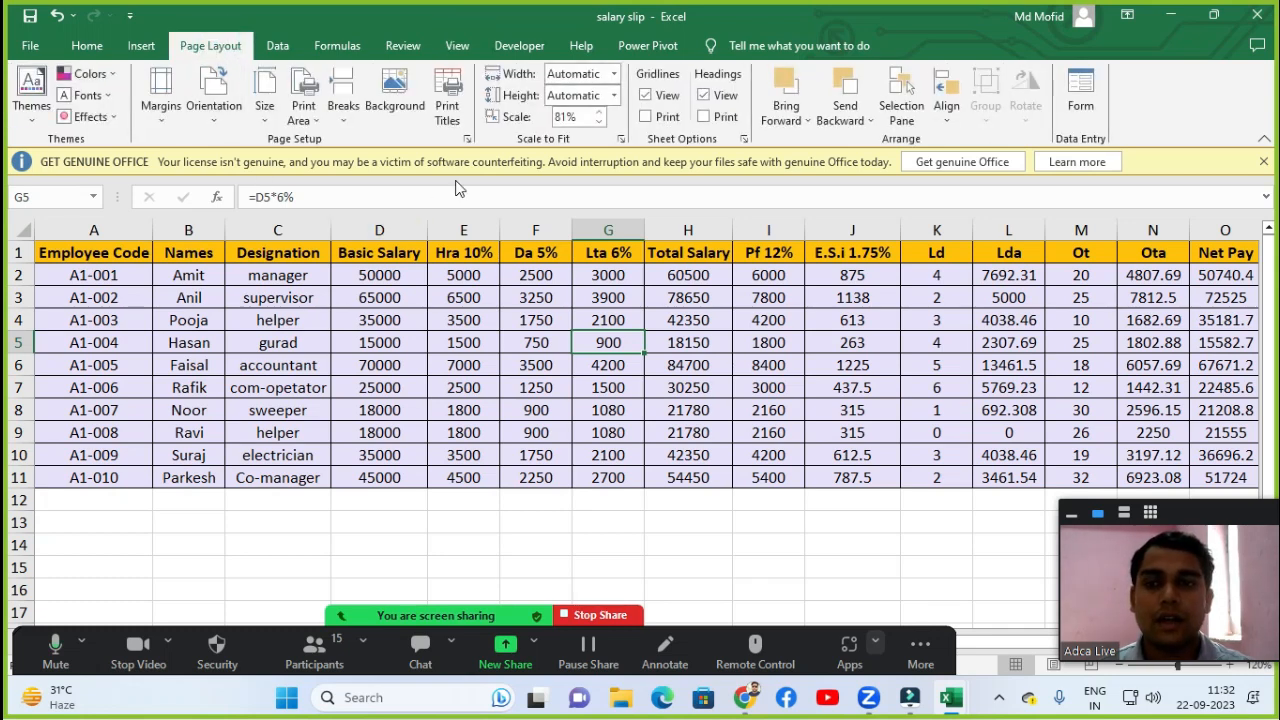
click(453, 88)
drag(515, 123, 759, 73)
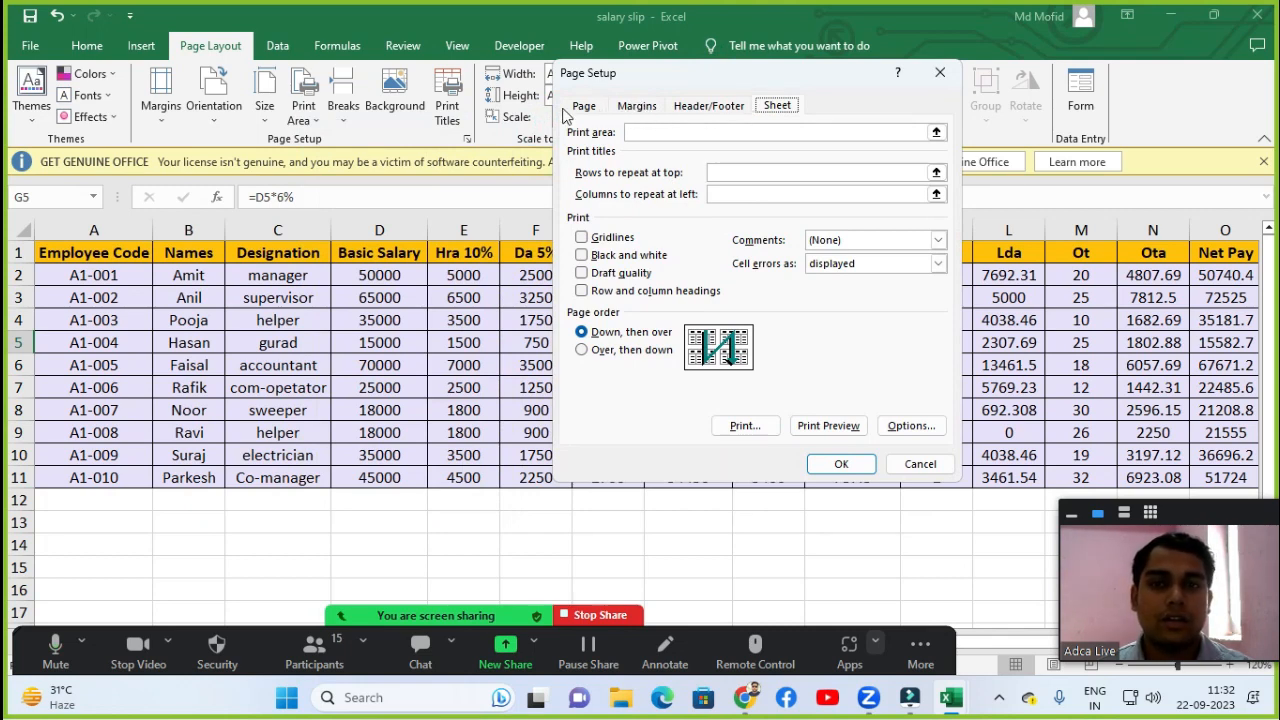
click(580, 108)
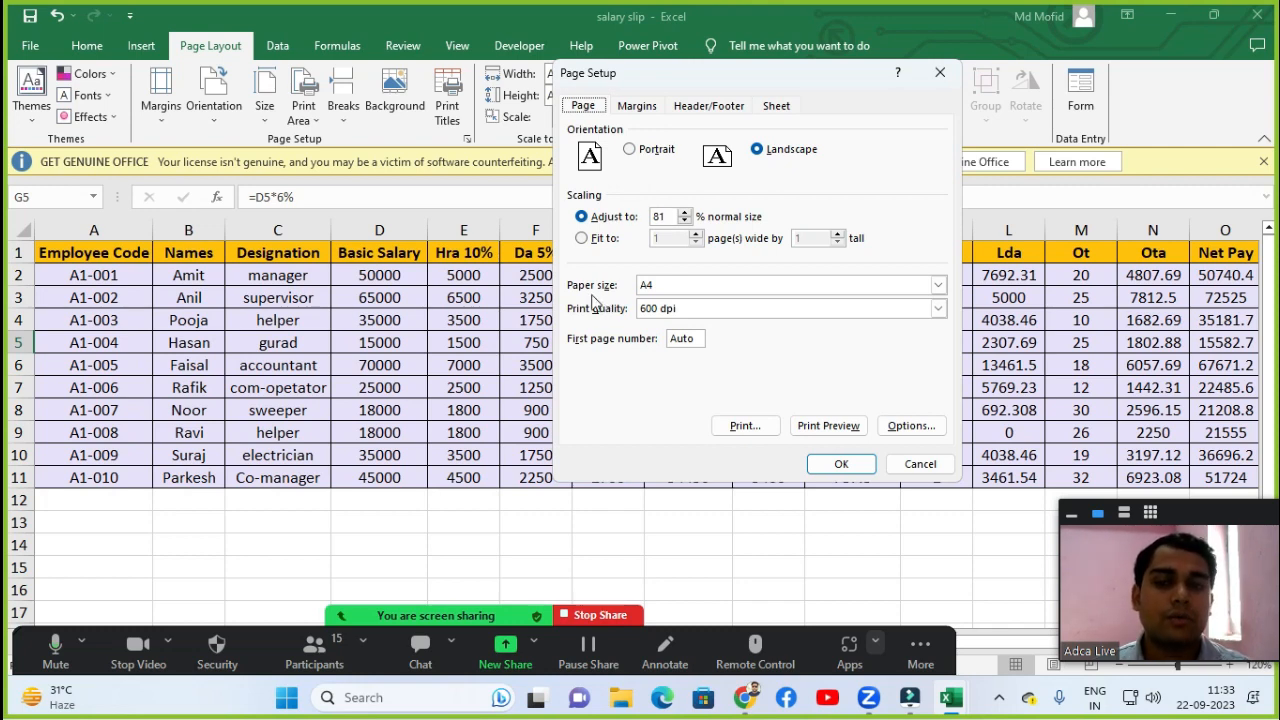
click(711, 292)
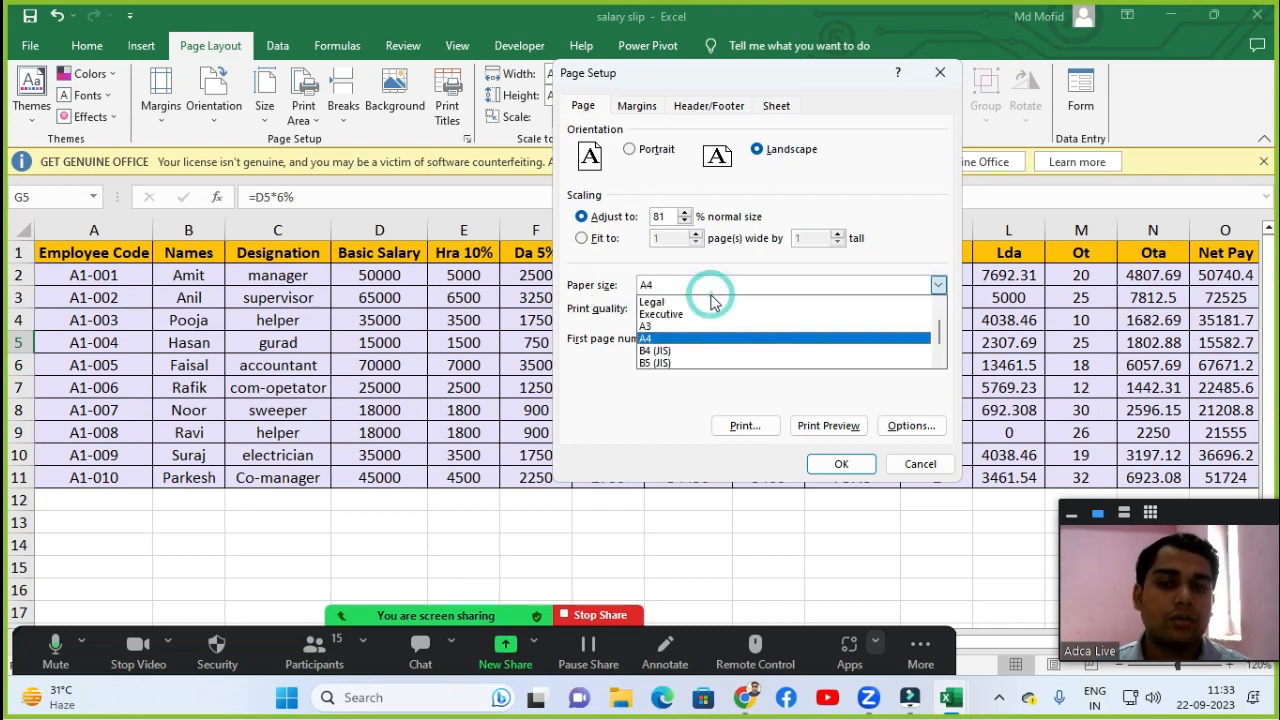
click(673, 337)
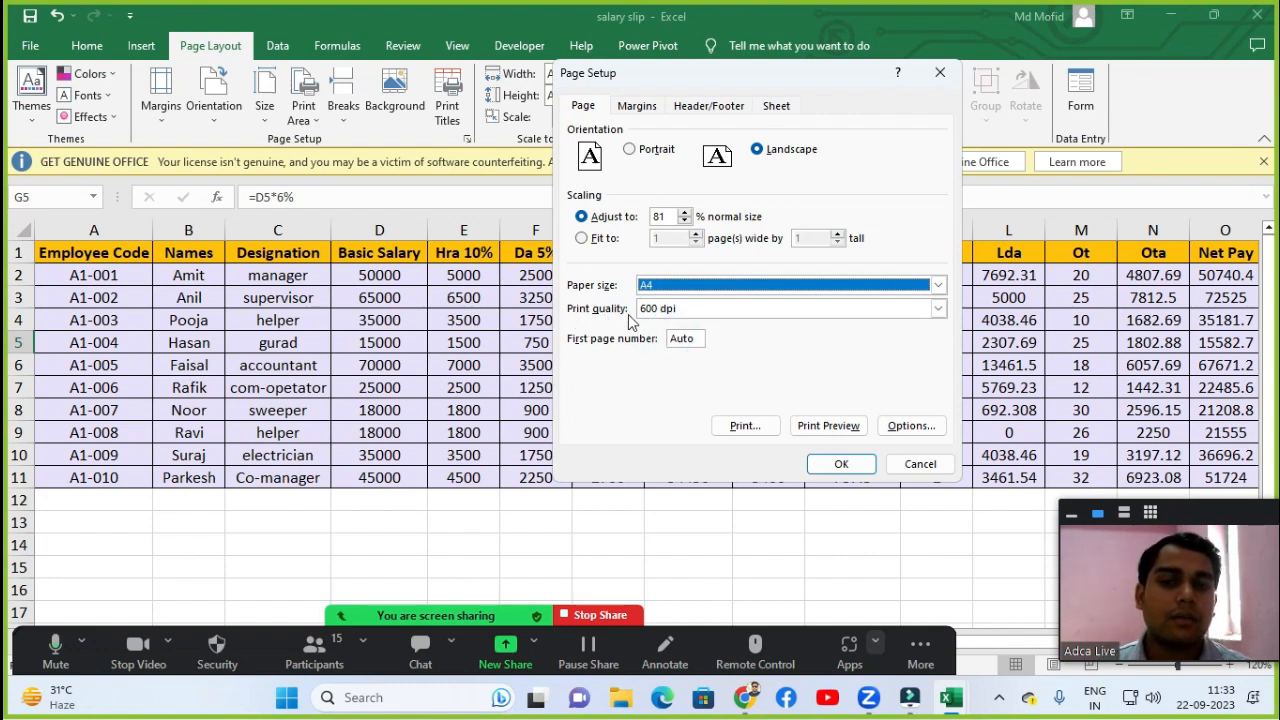
click(668, 311)
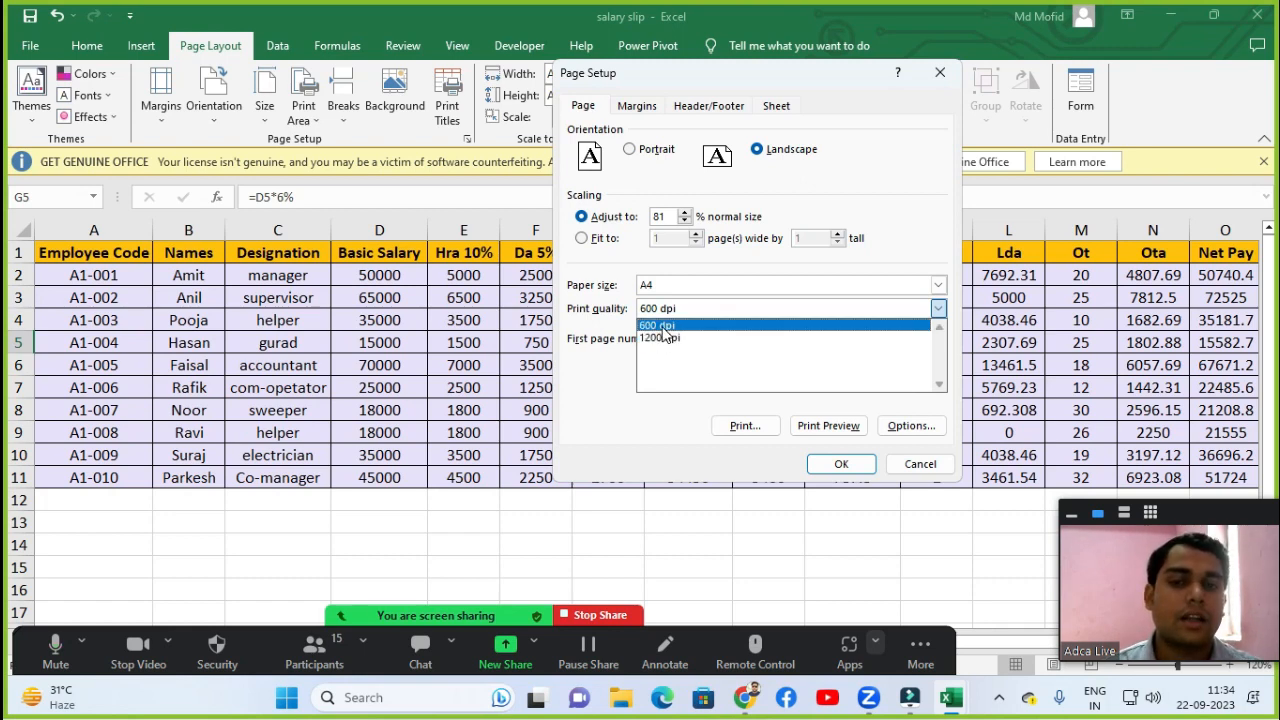
click(660, 325)
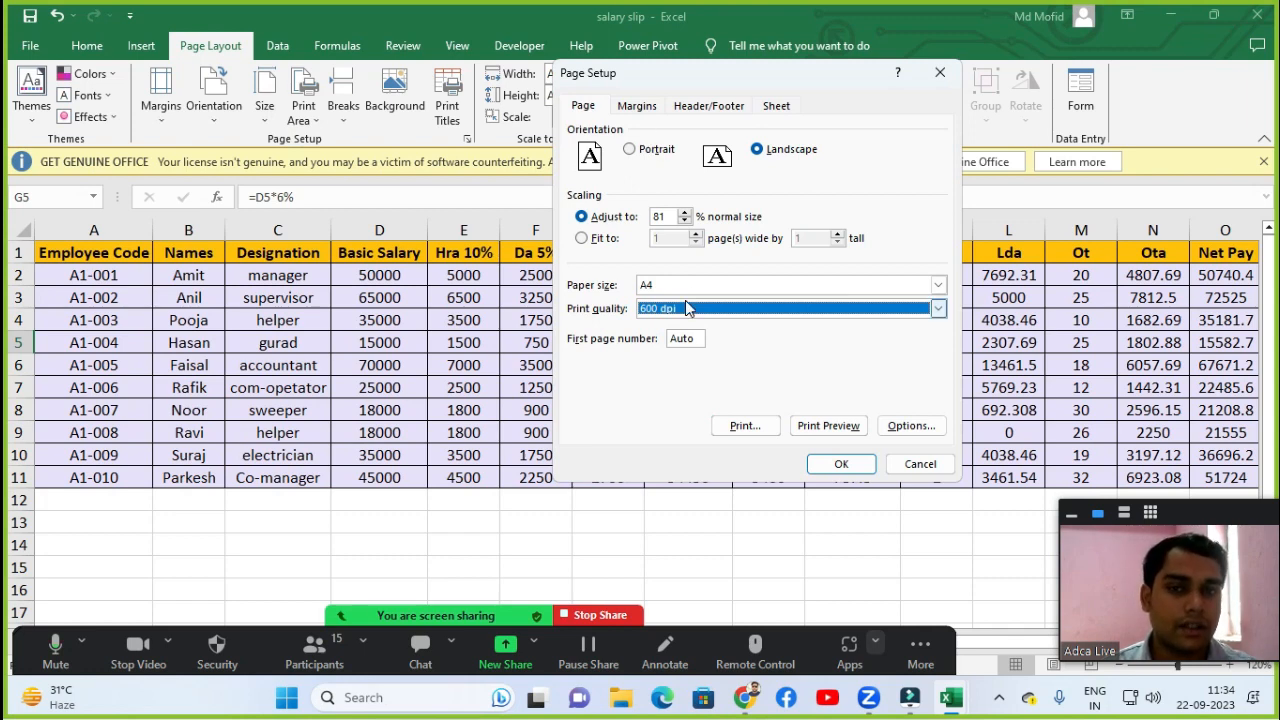
Center the salary table on the page horizontally and vertically, check it in the print preview, and return to the sheet.
click(638, 108)
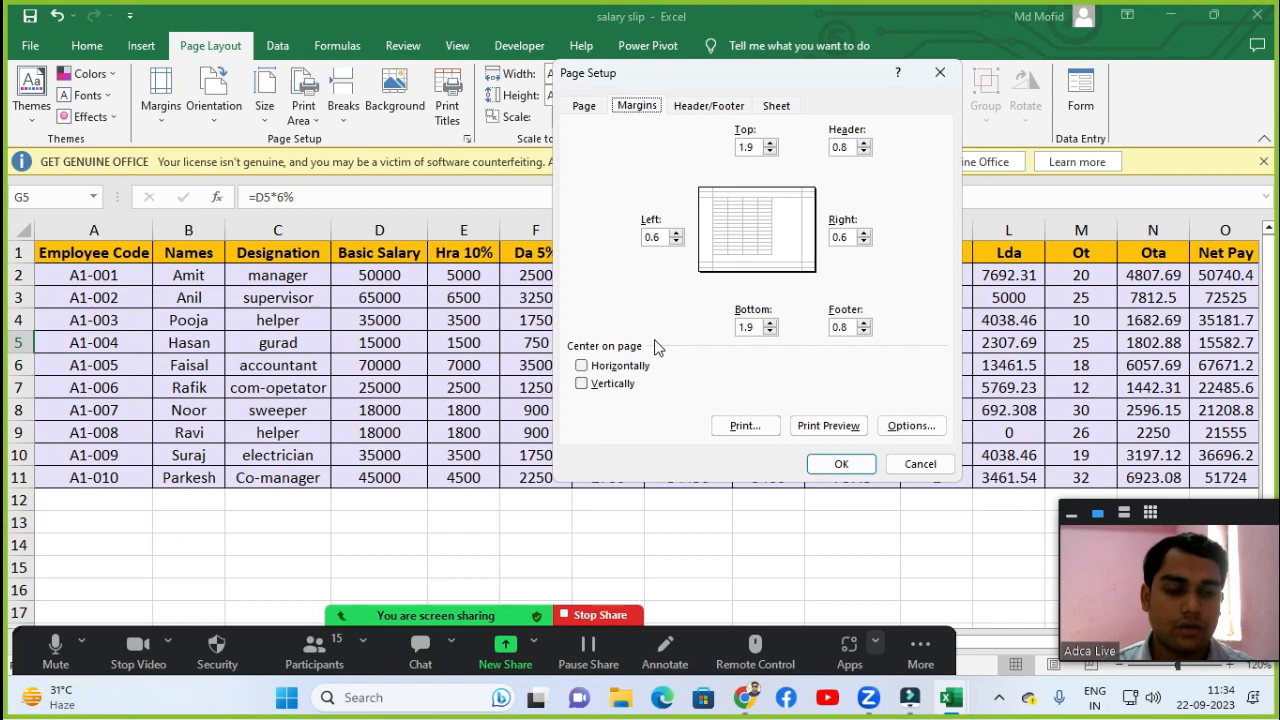
click(595, 367)
click(600, 383)
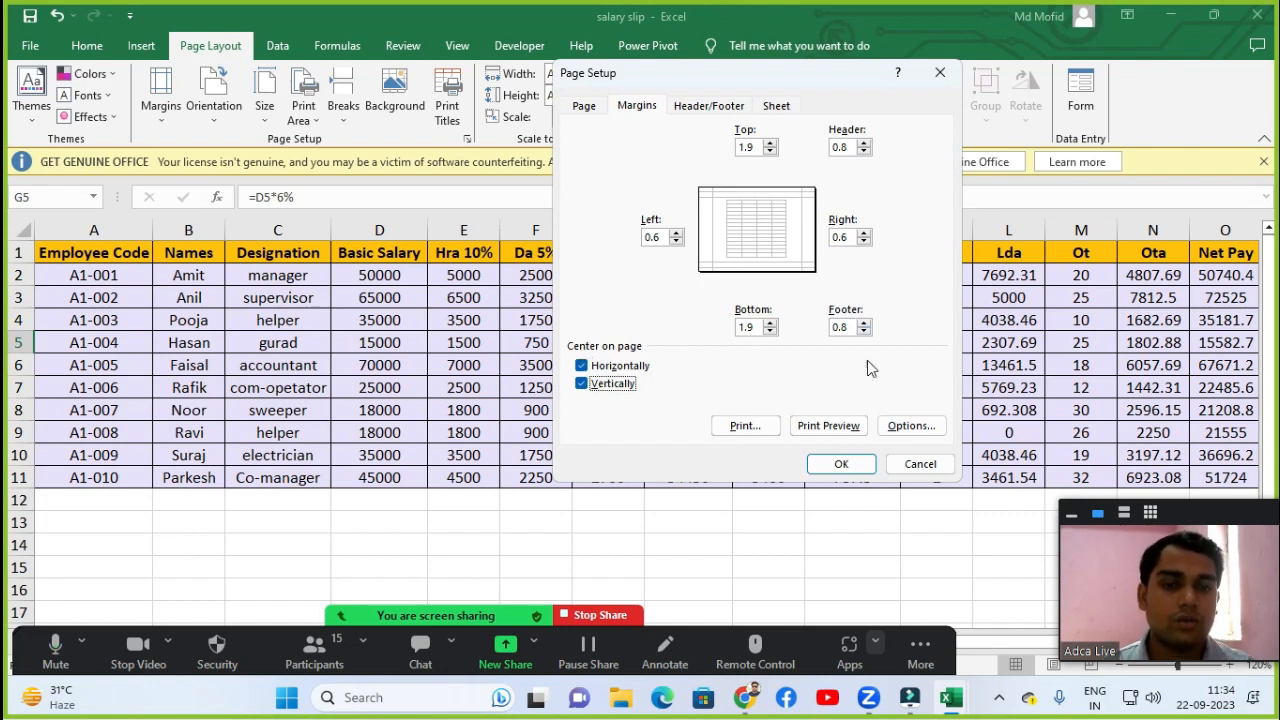
click(836, 465)
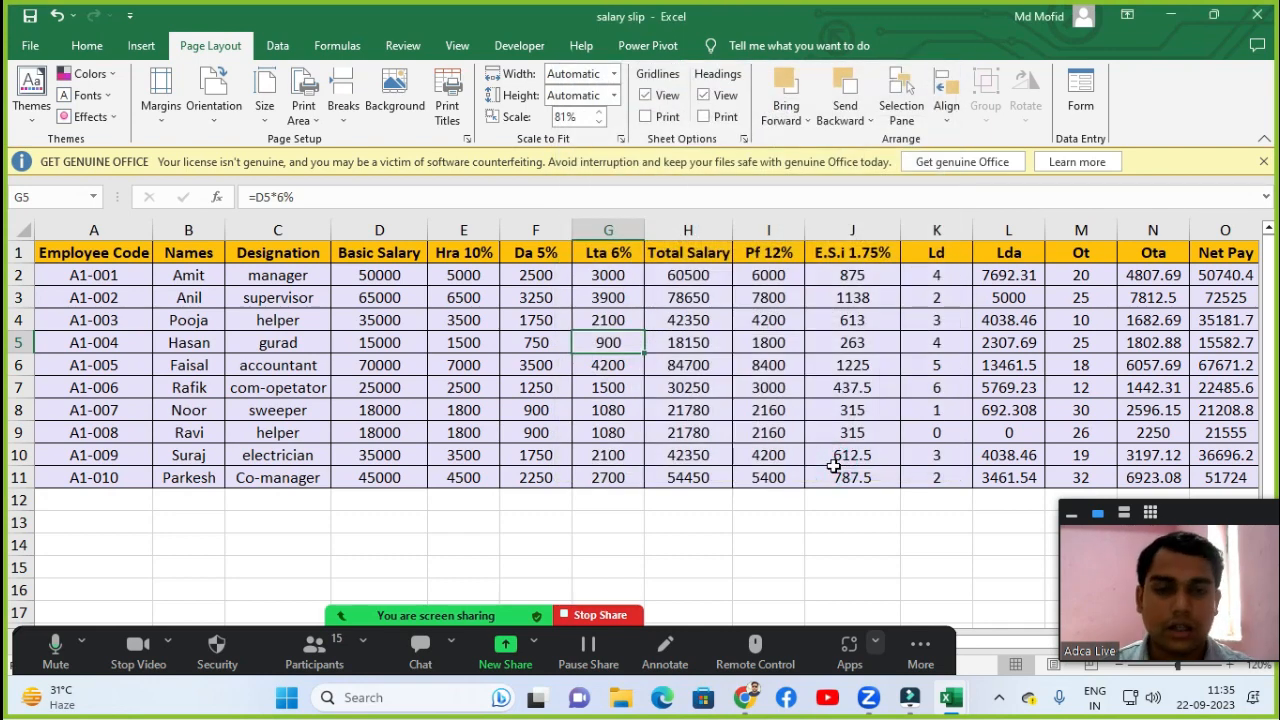
key(ctrl+p)
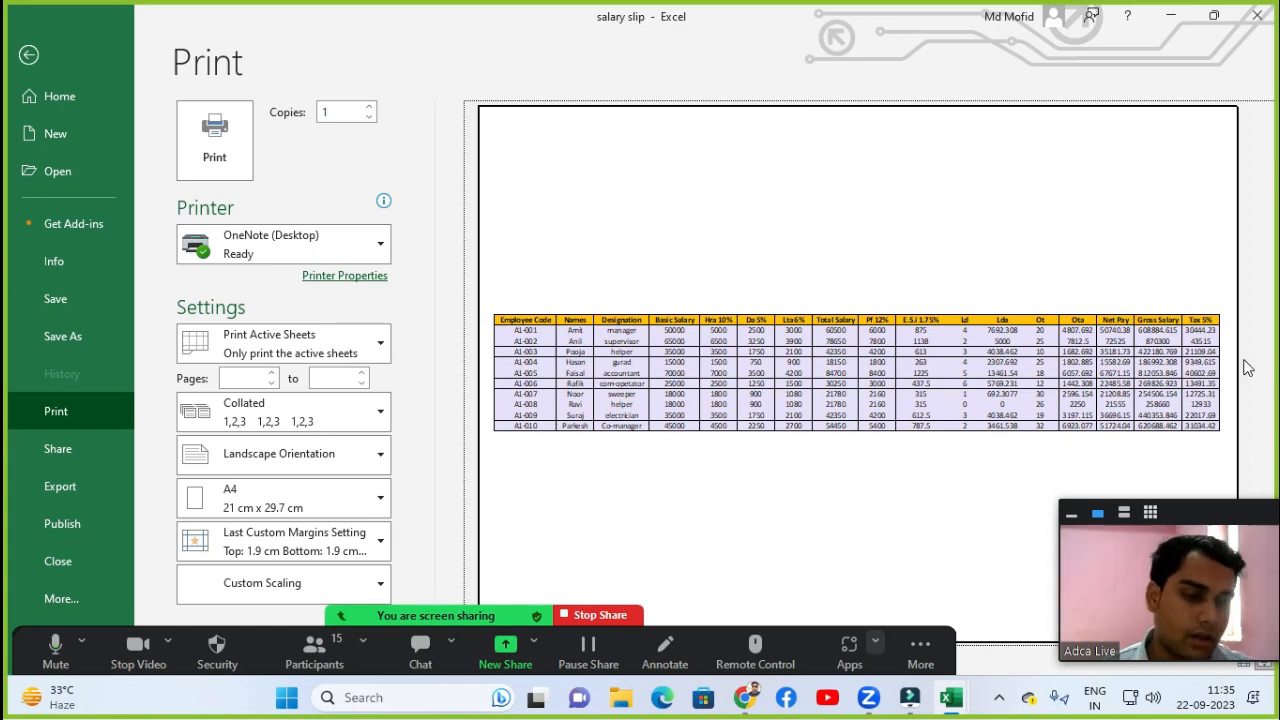
key(Escape)
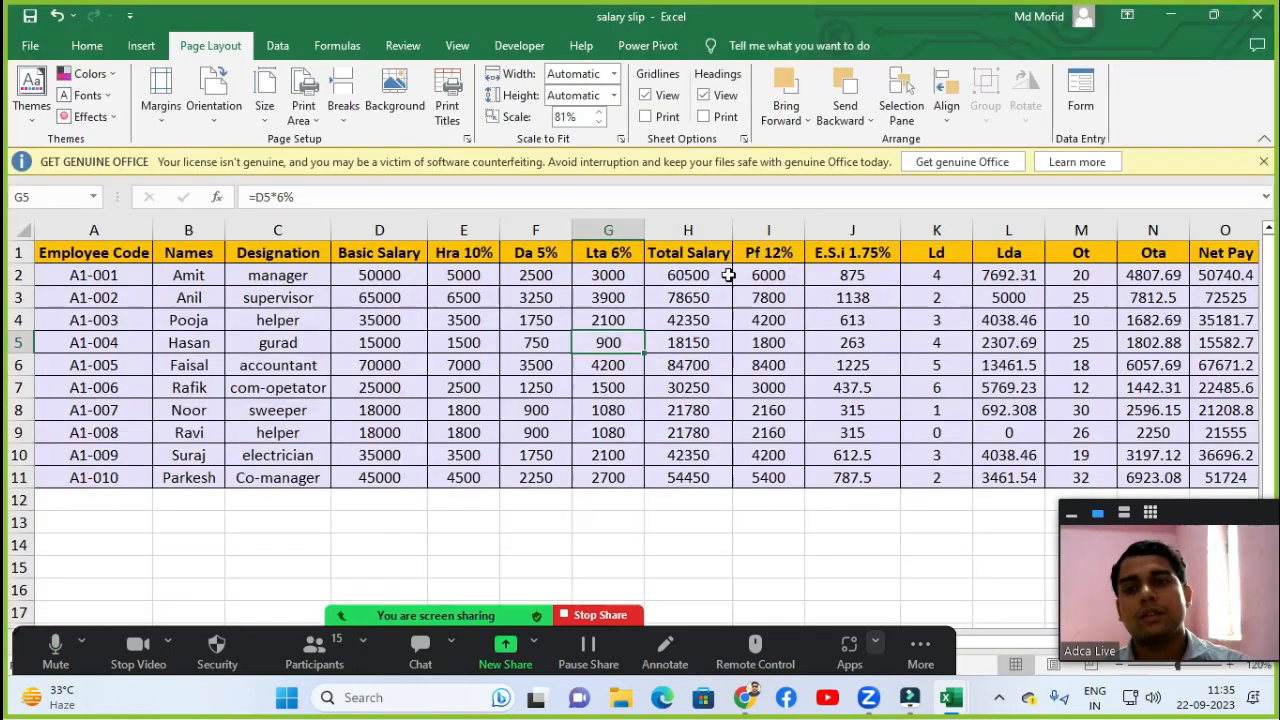
Turn off horizontal and vertical page centering, check the table's position in the print preview, and return to the sheet.
click(446, 112)
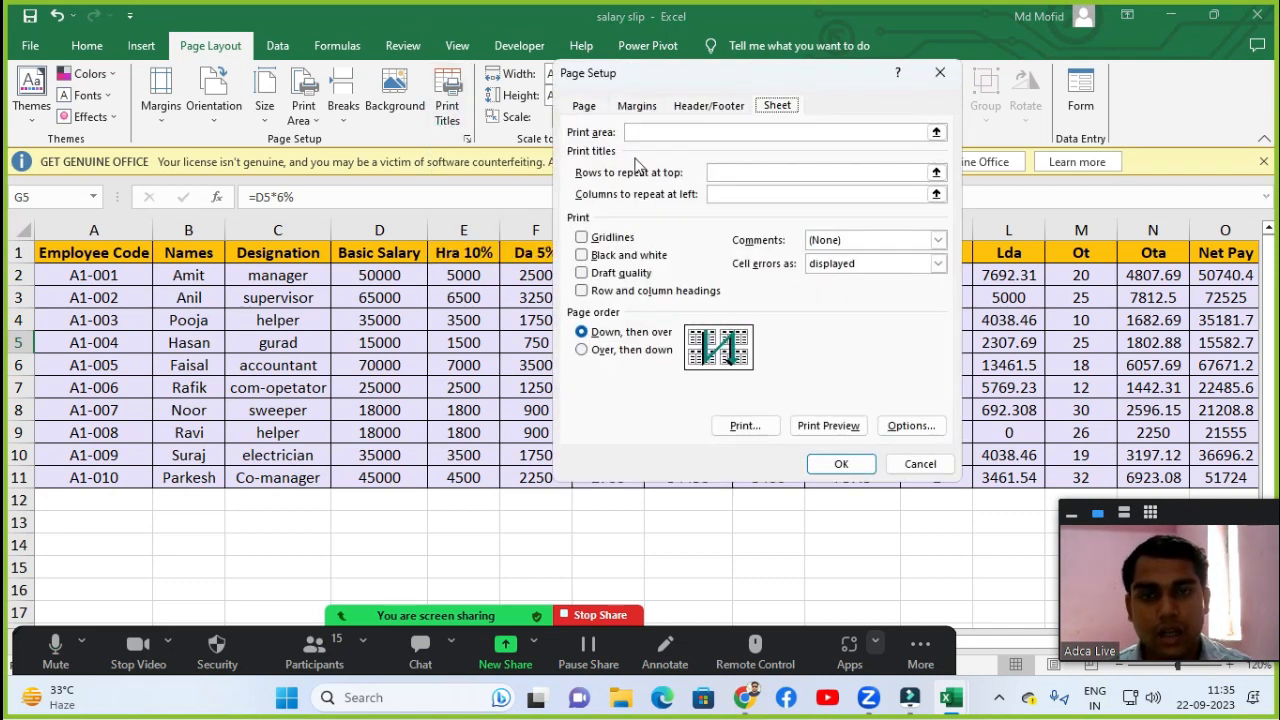
click(650, 110)
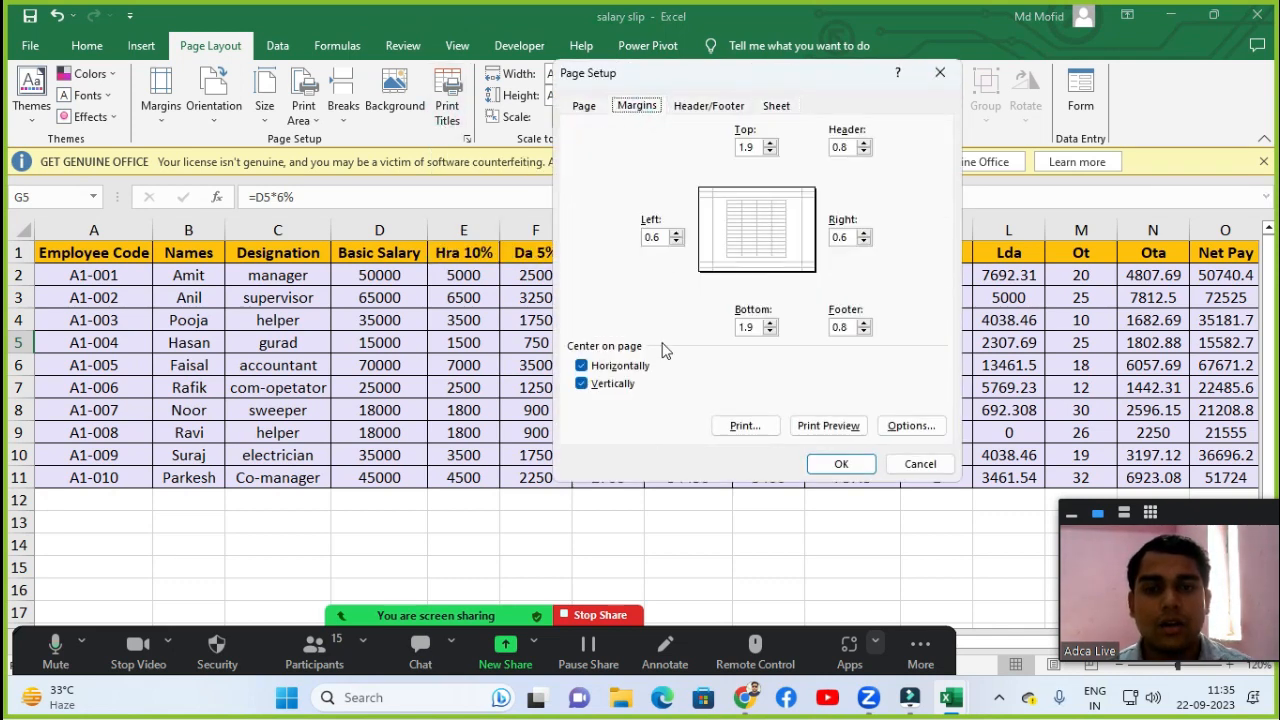
click(598, 364)
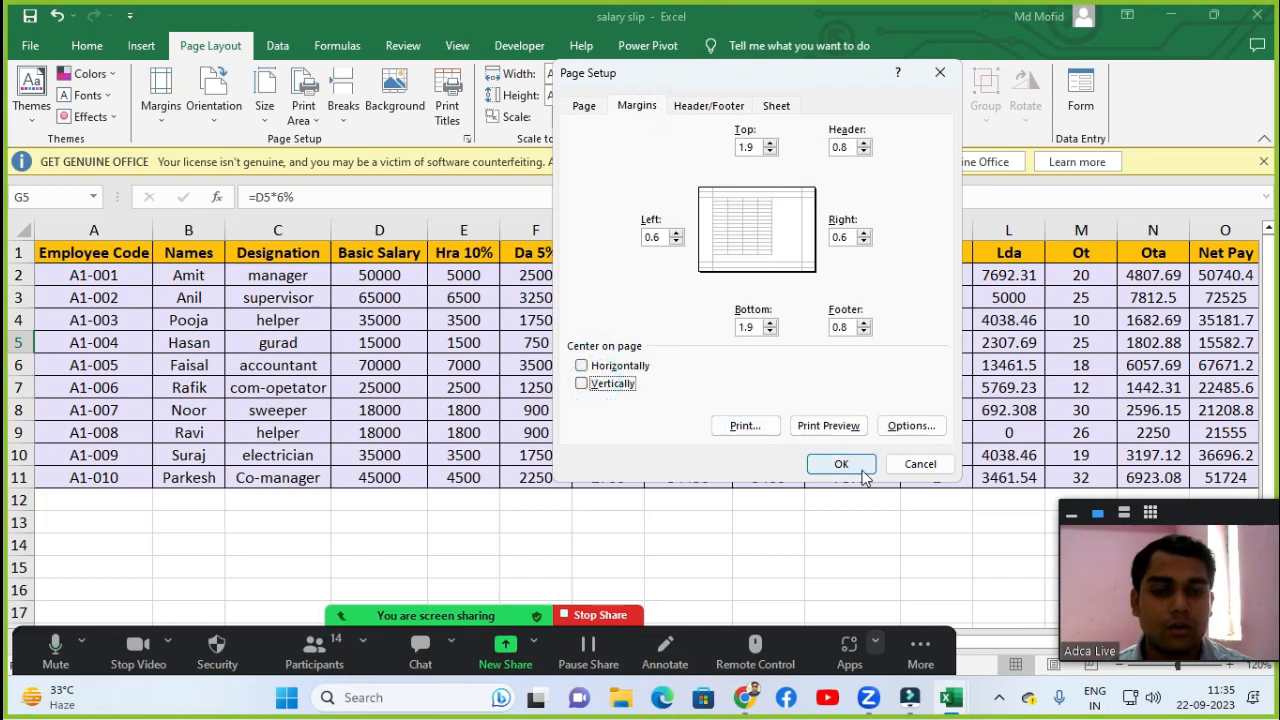
click(841, 463)
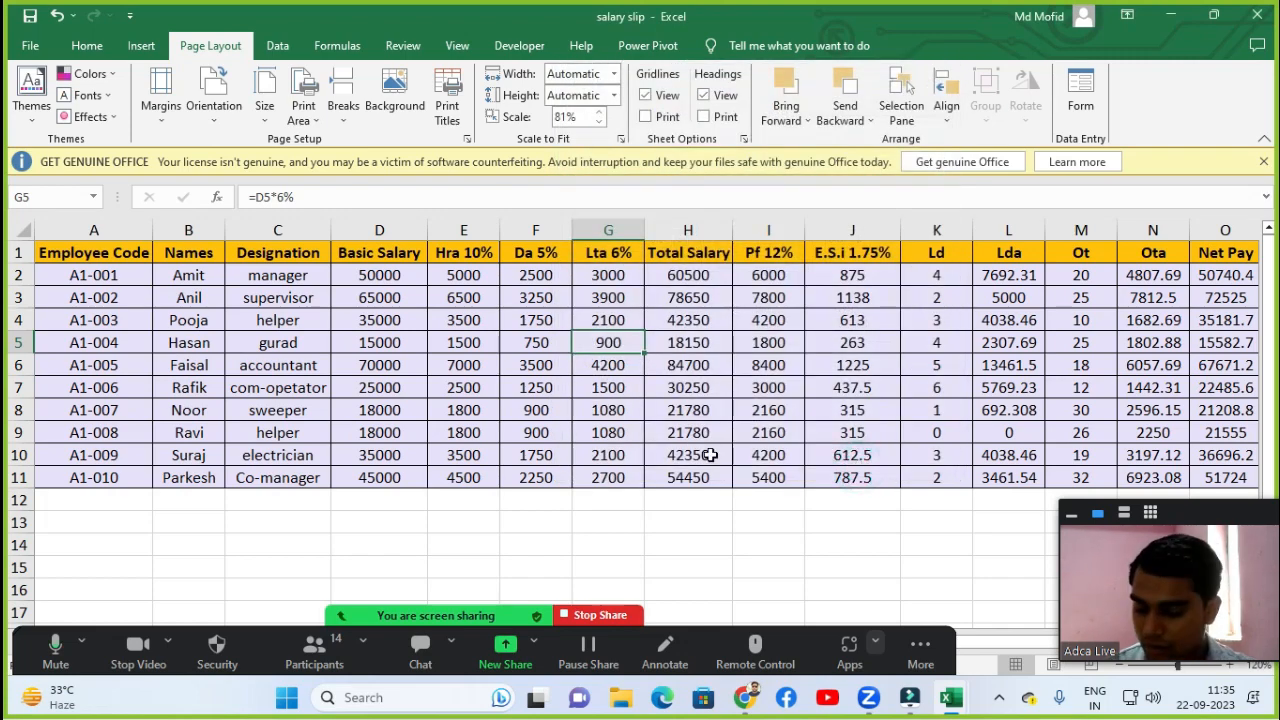
key(ctrl+p)
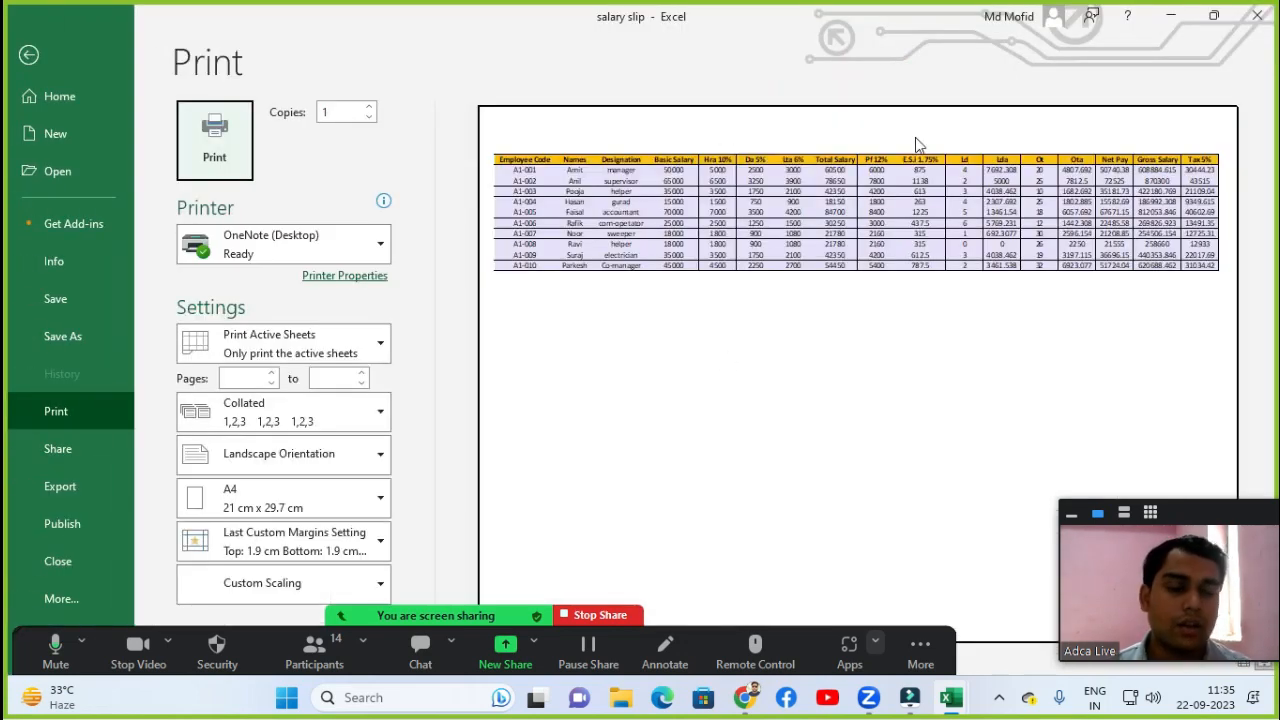
key(Escape)
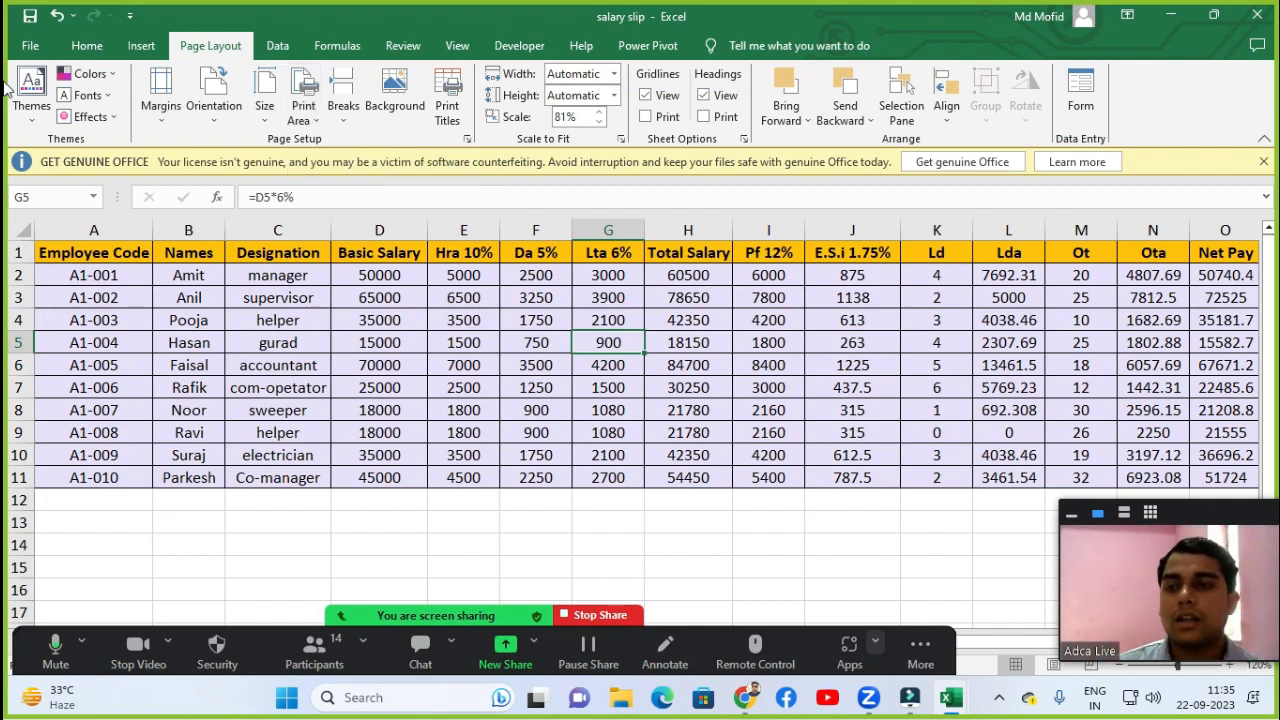
drag(84, 254, 669, 482)
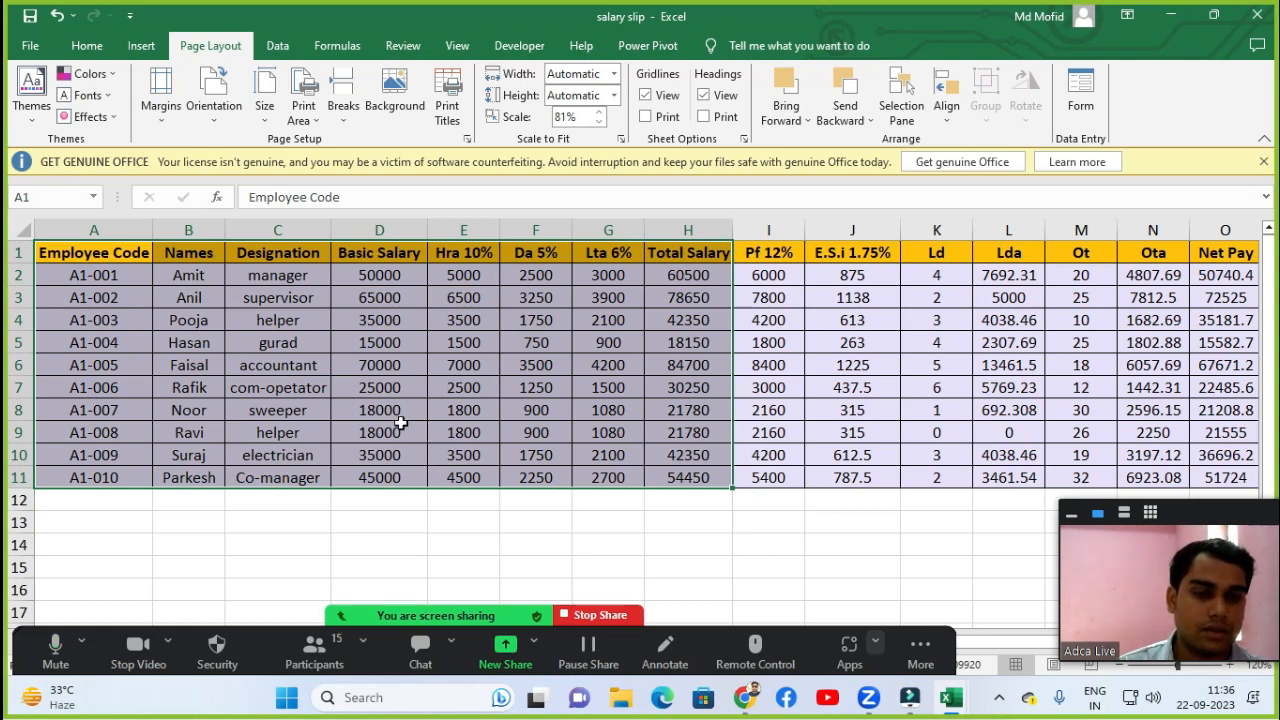
click(608, 297)
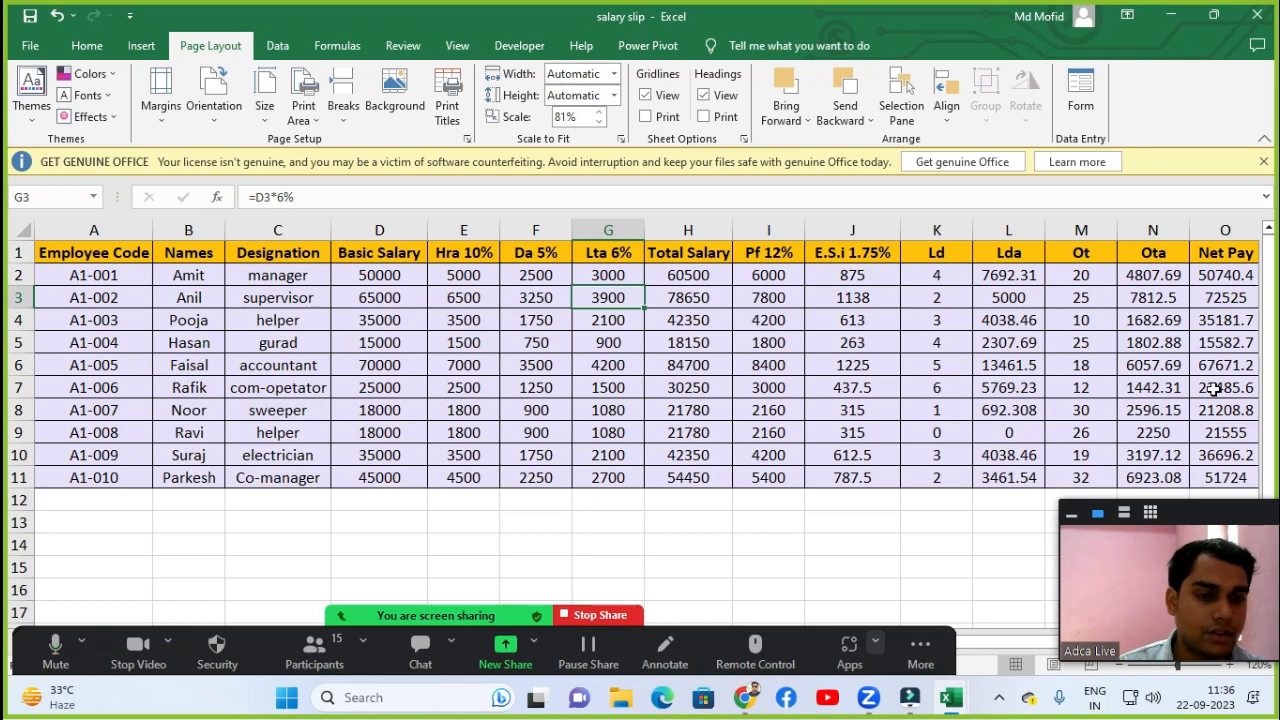
drag(88, 260, 516, 447)
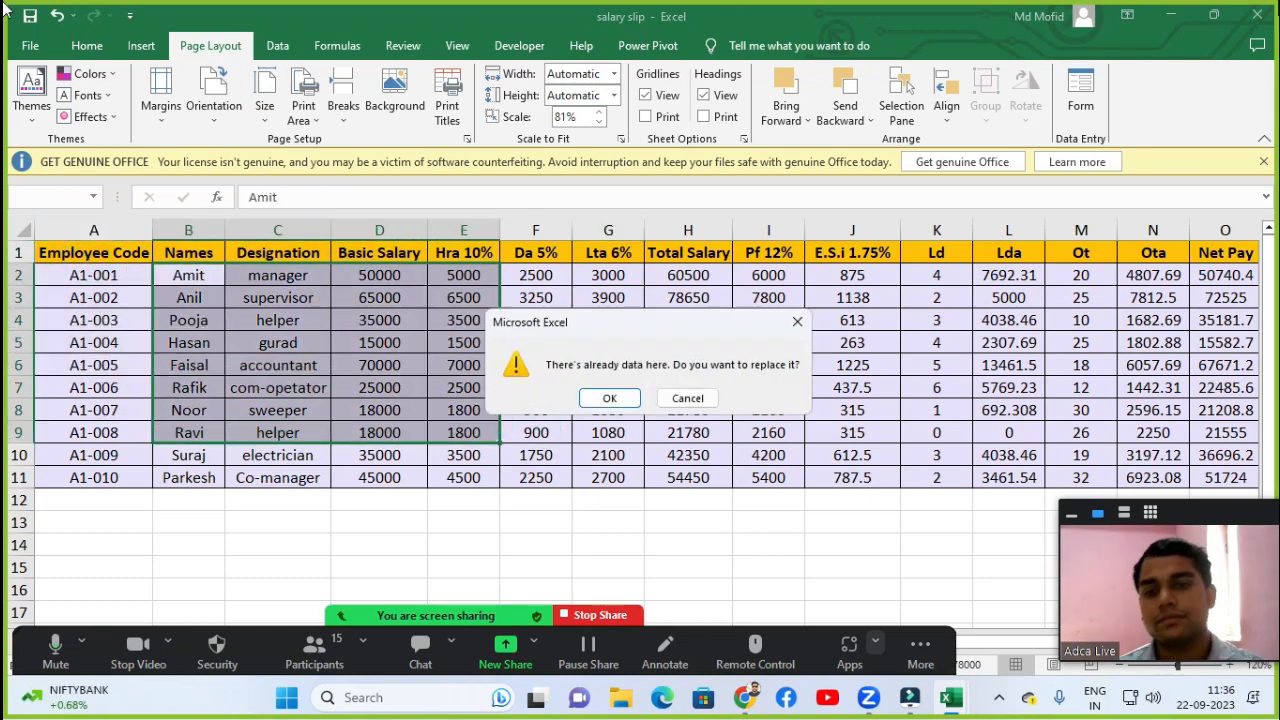
key(Escape)
click(143, 342)
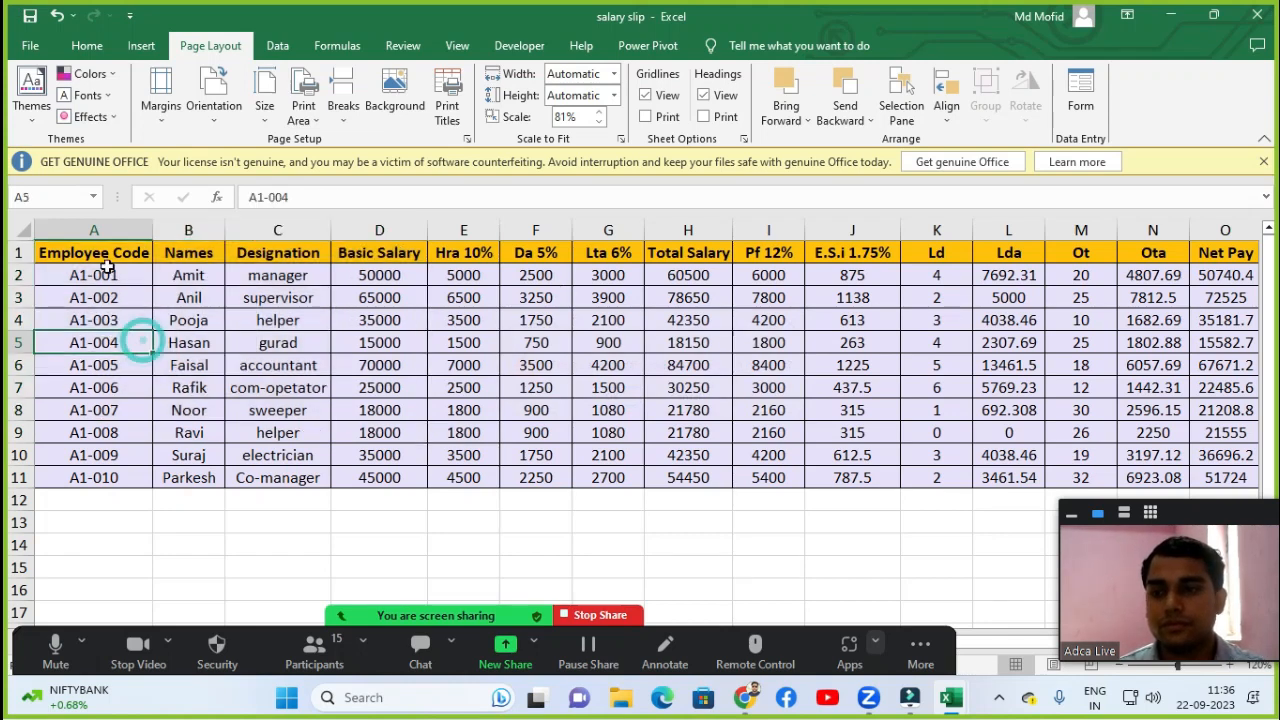
Set the range A1:H11, from Employee Code to Total Salary, as the print area.
drag(95, 253, 712, 472)
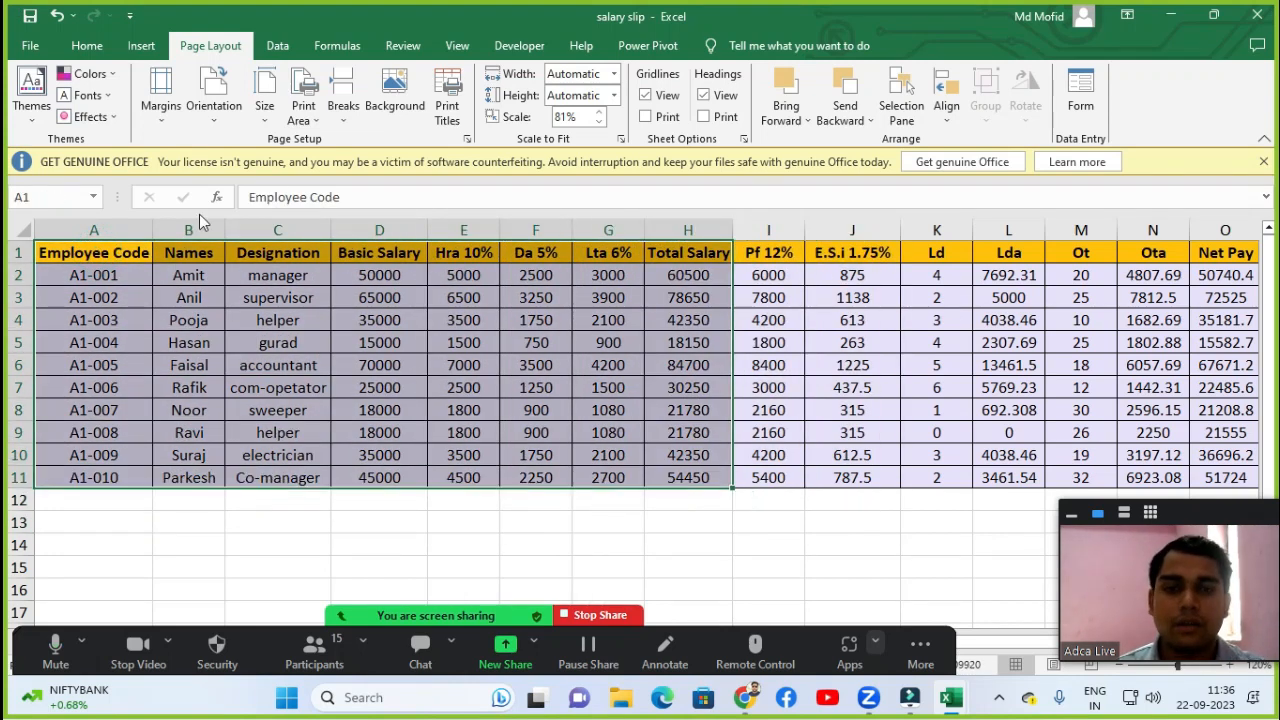
click(290, 120)
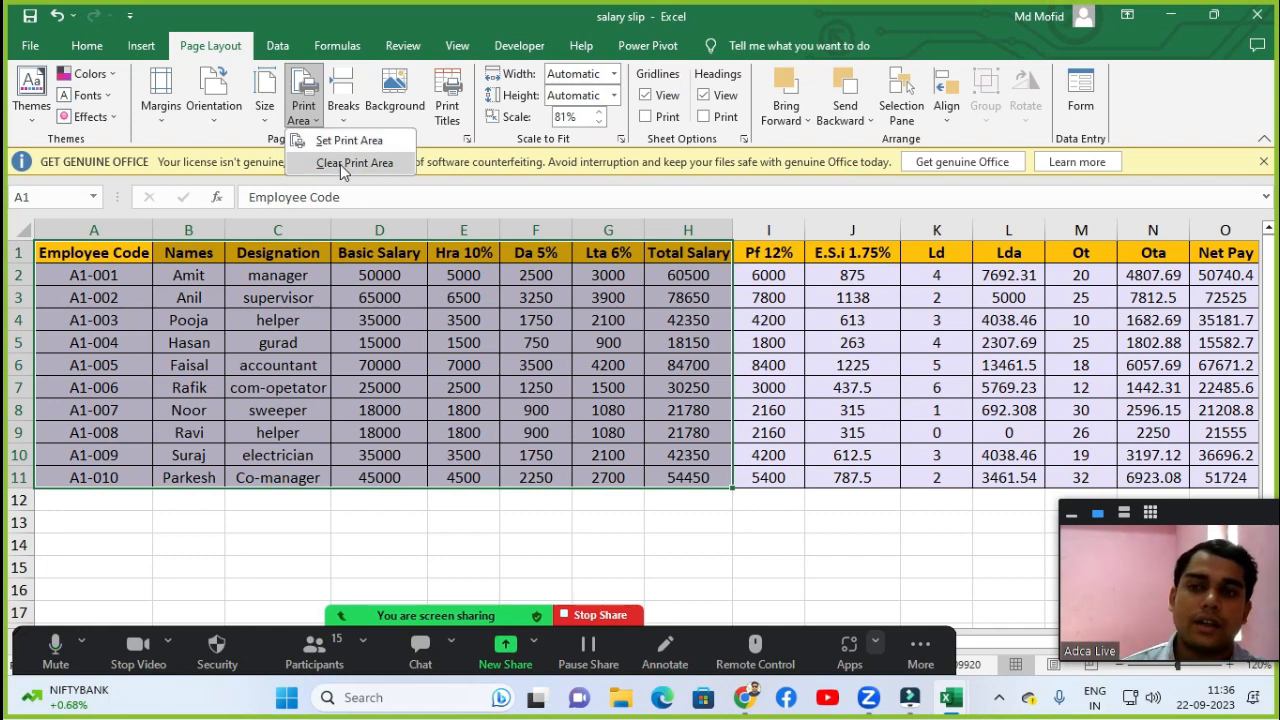
click(396, 142)
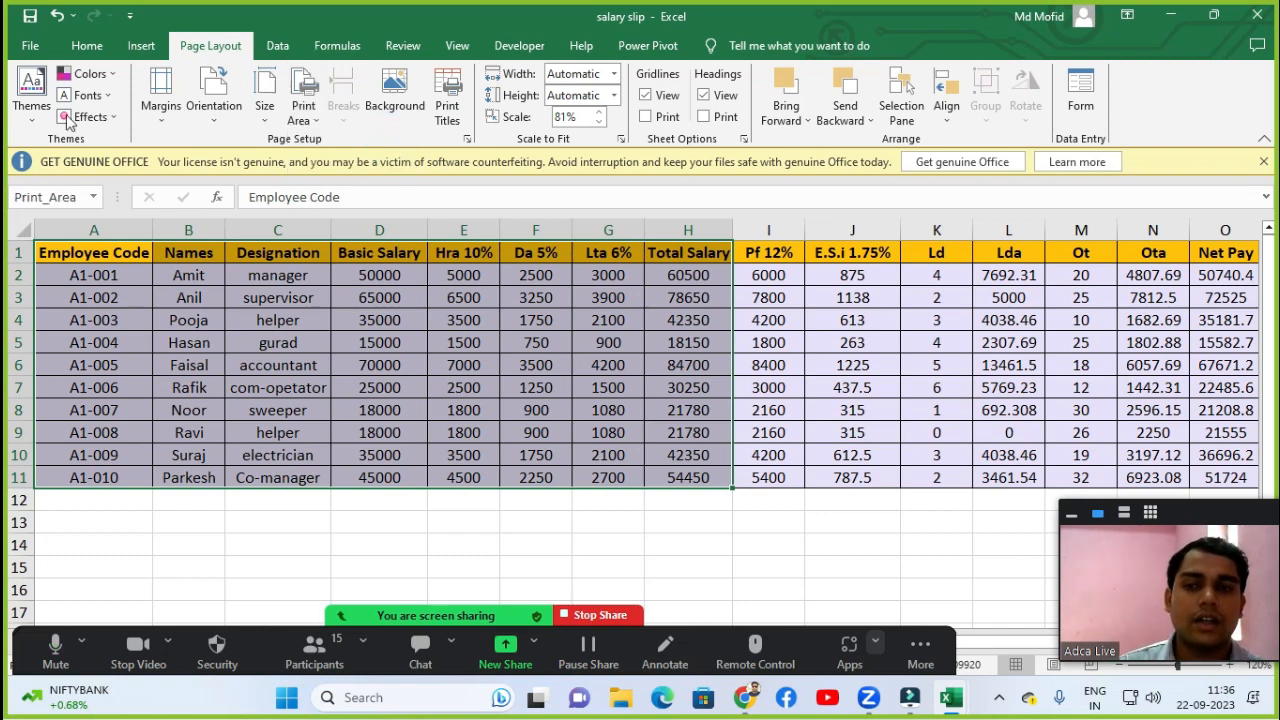
click(608, 365)
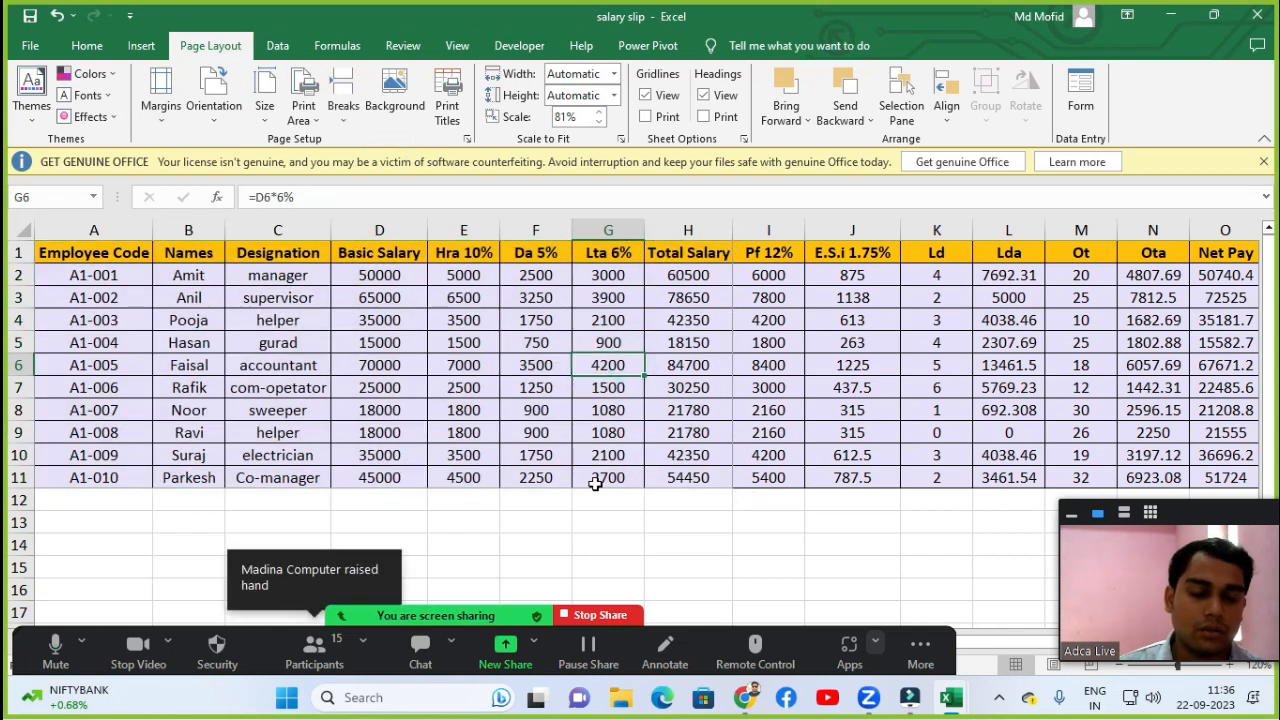
Check the selected print area in the print preview, dismiss the Zoom meeting notice, and return to the sheet.
key(ctrl+p)
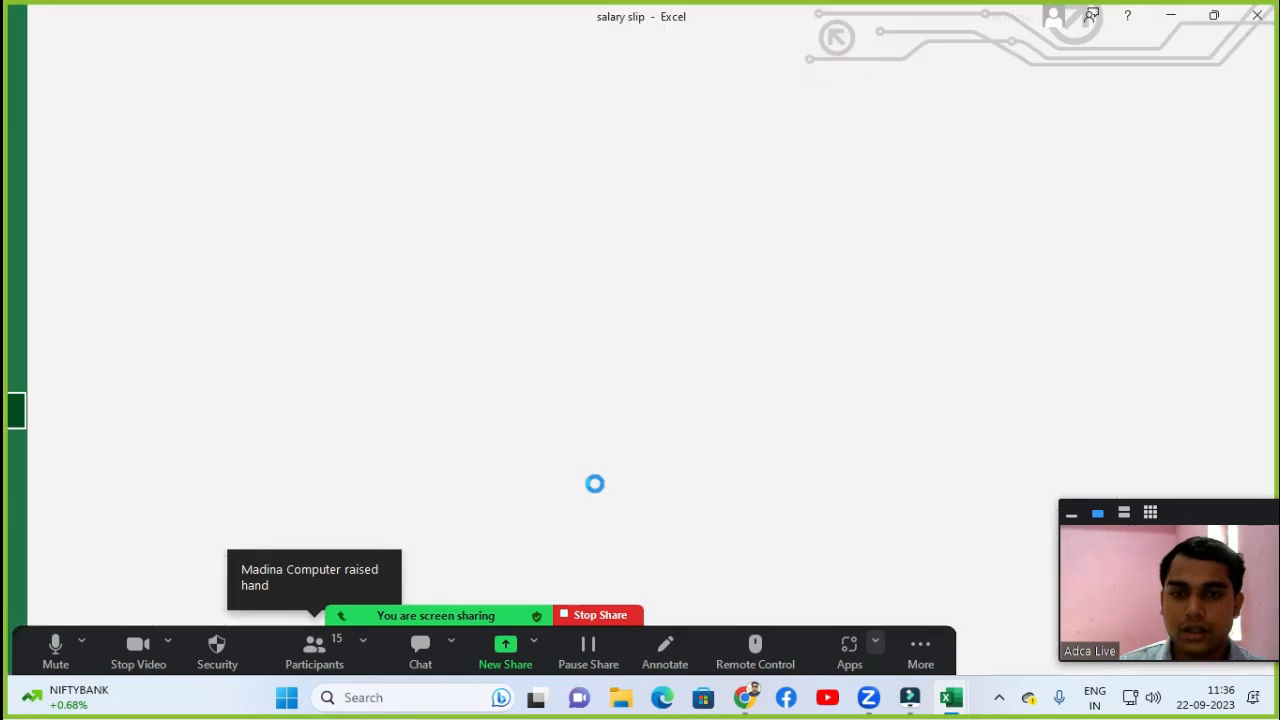
click(647, 269)
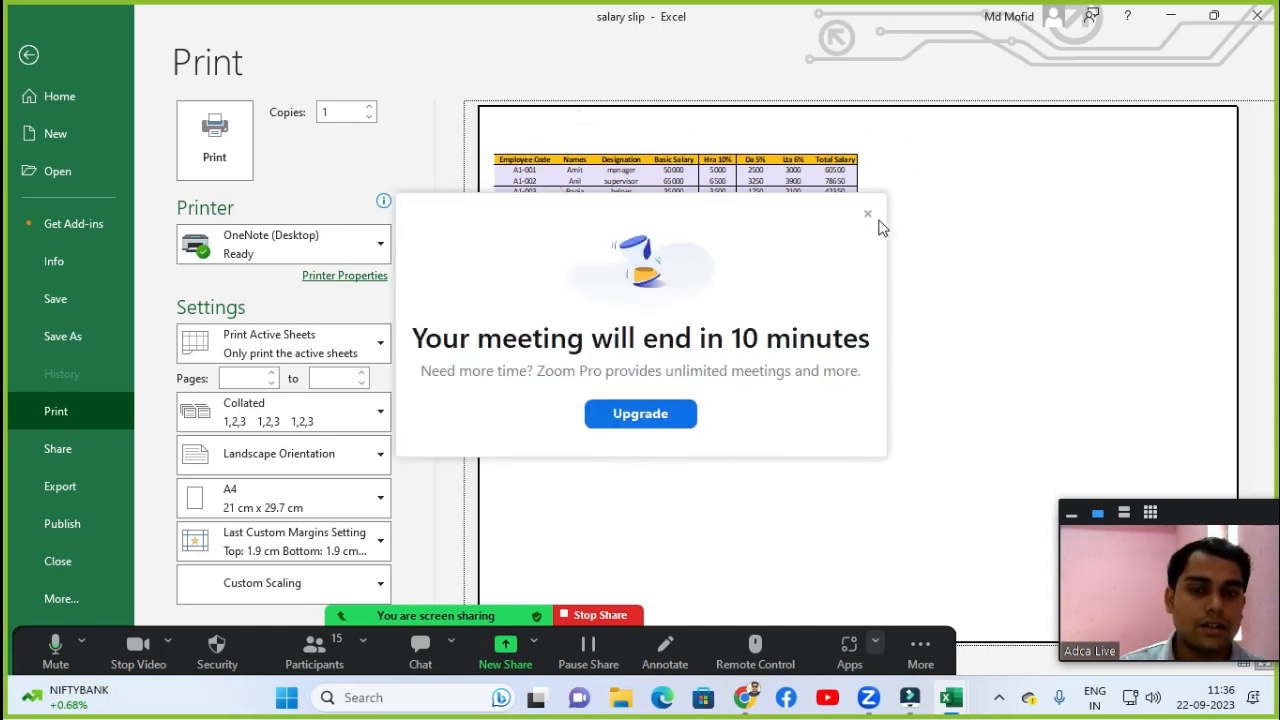
click(867, 214)
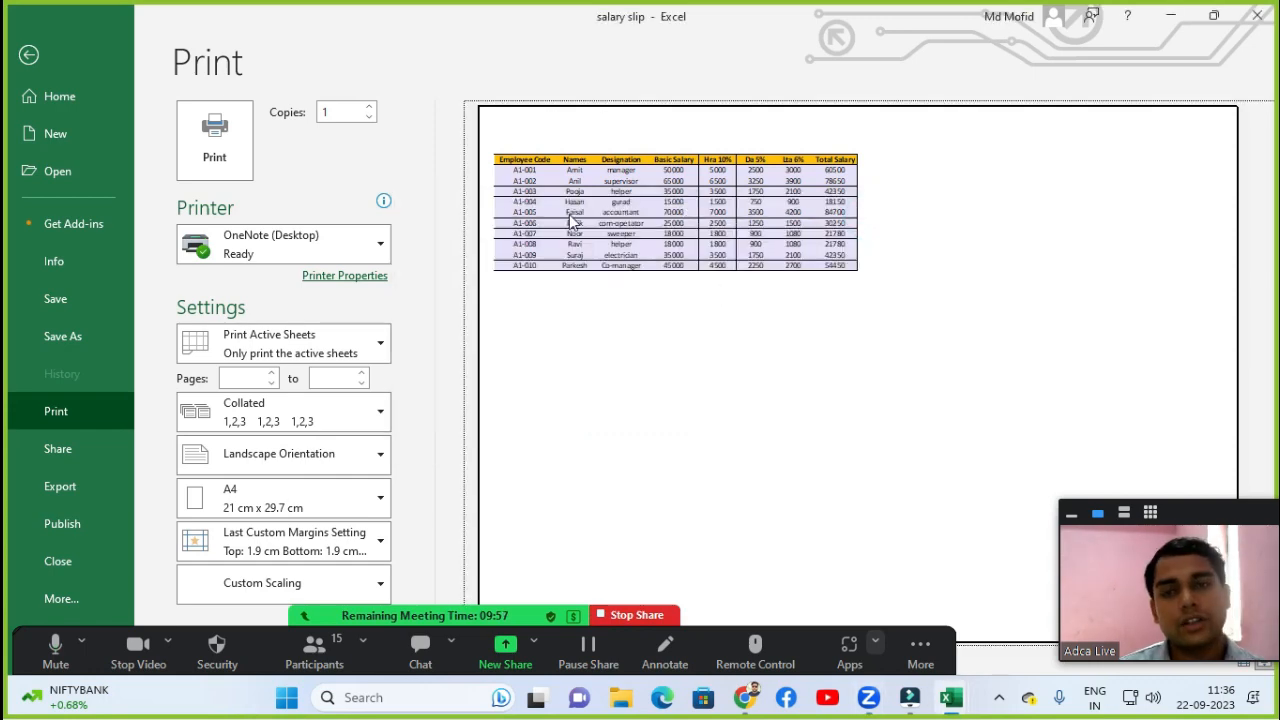
key(Escape)
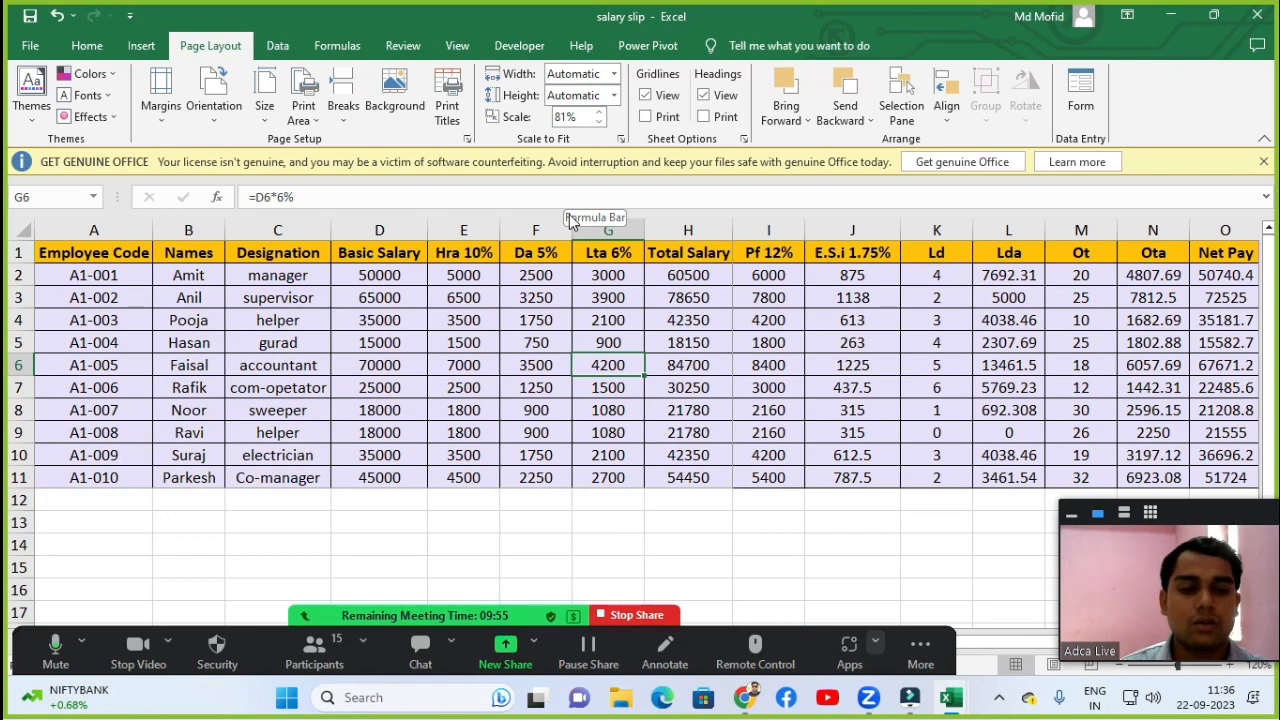
Clear the print area of the salary sheet and check the whole table in the print preview.
drag(94, 250, 695, 475)
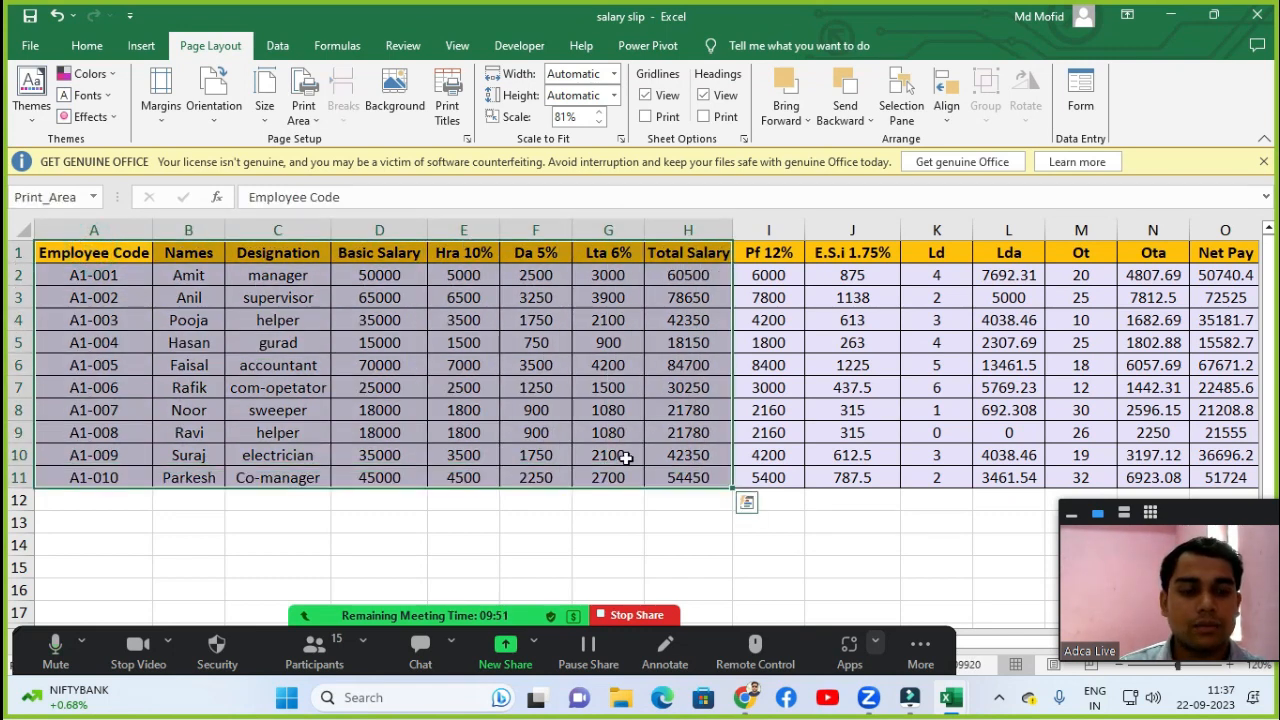
click(303, 110)
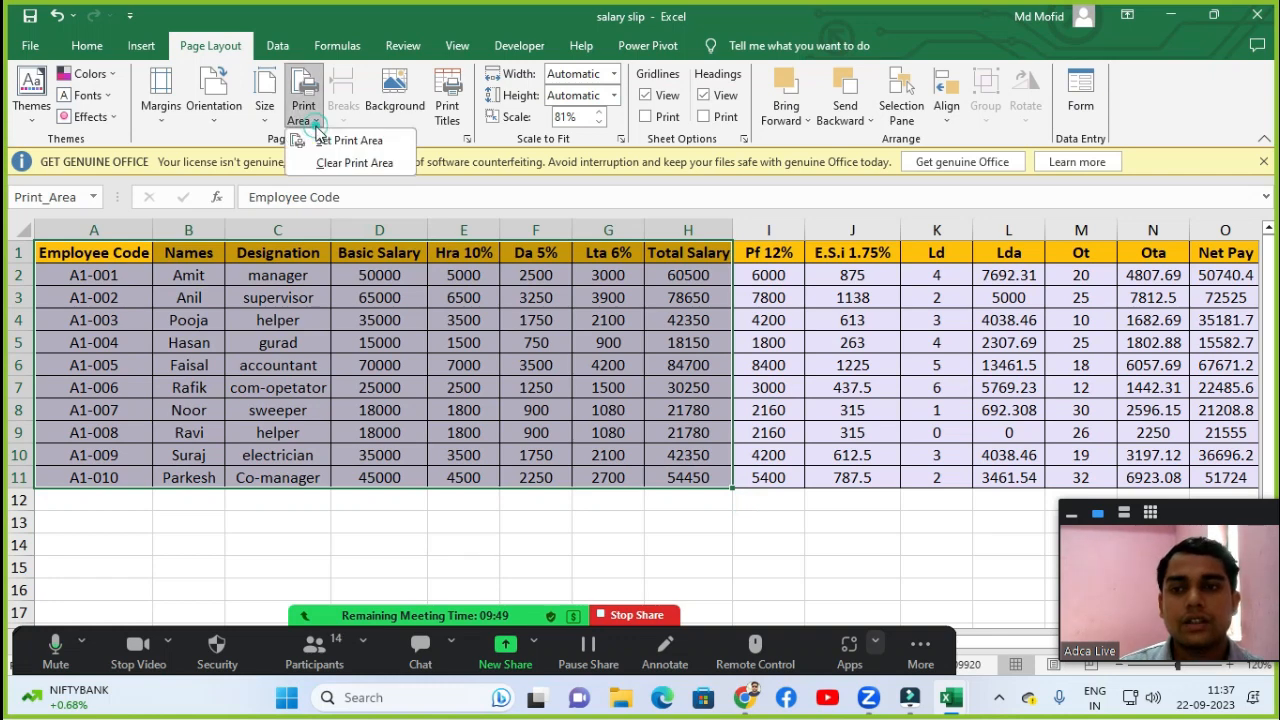
click(354, 163)
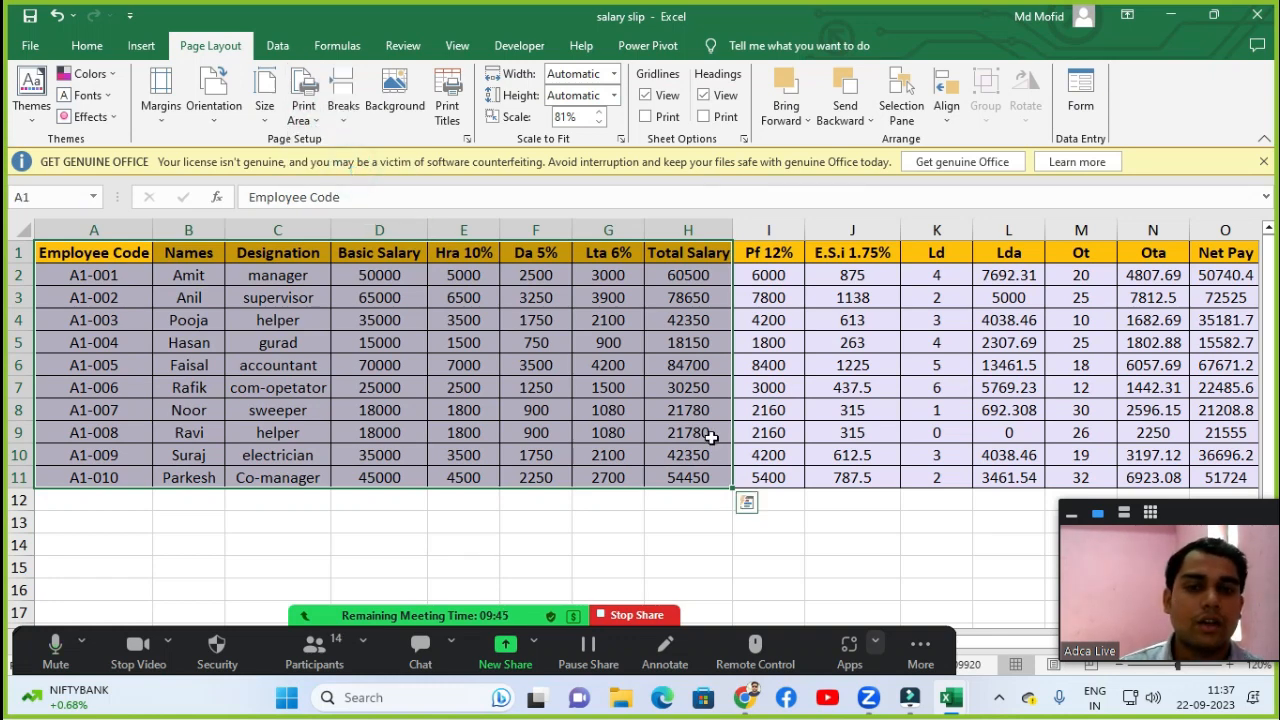
click(677, 410)
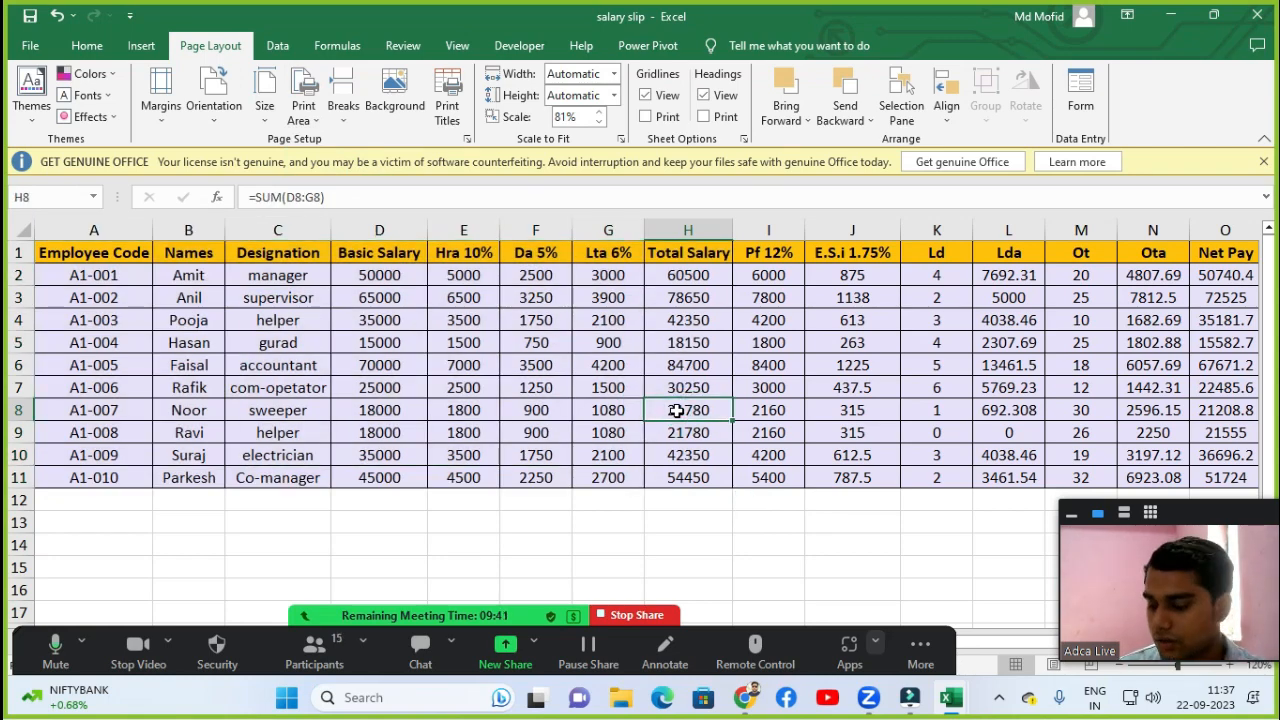
key(ctrl+p)
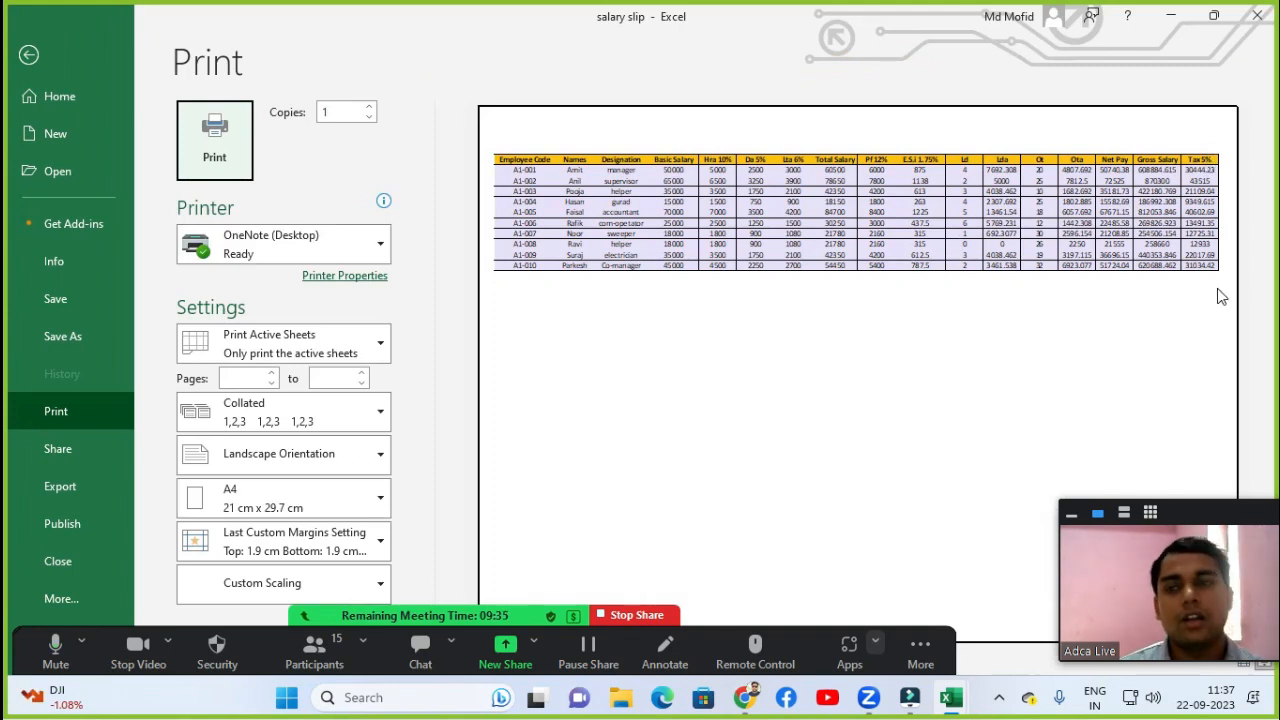
Return to the sheet and look through the Zoom meeting's participant list.
key(Escape)
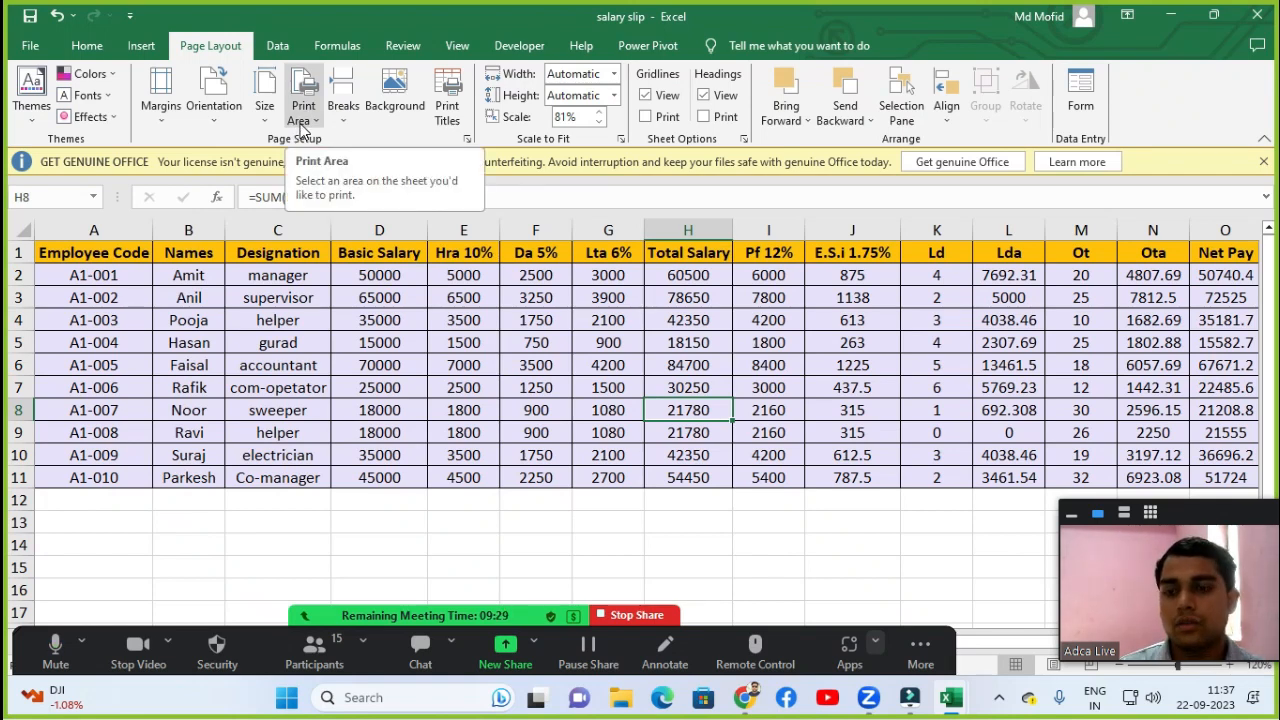
click(344, 660)
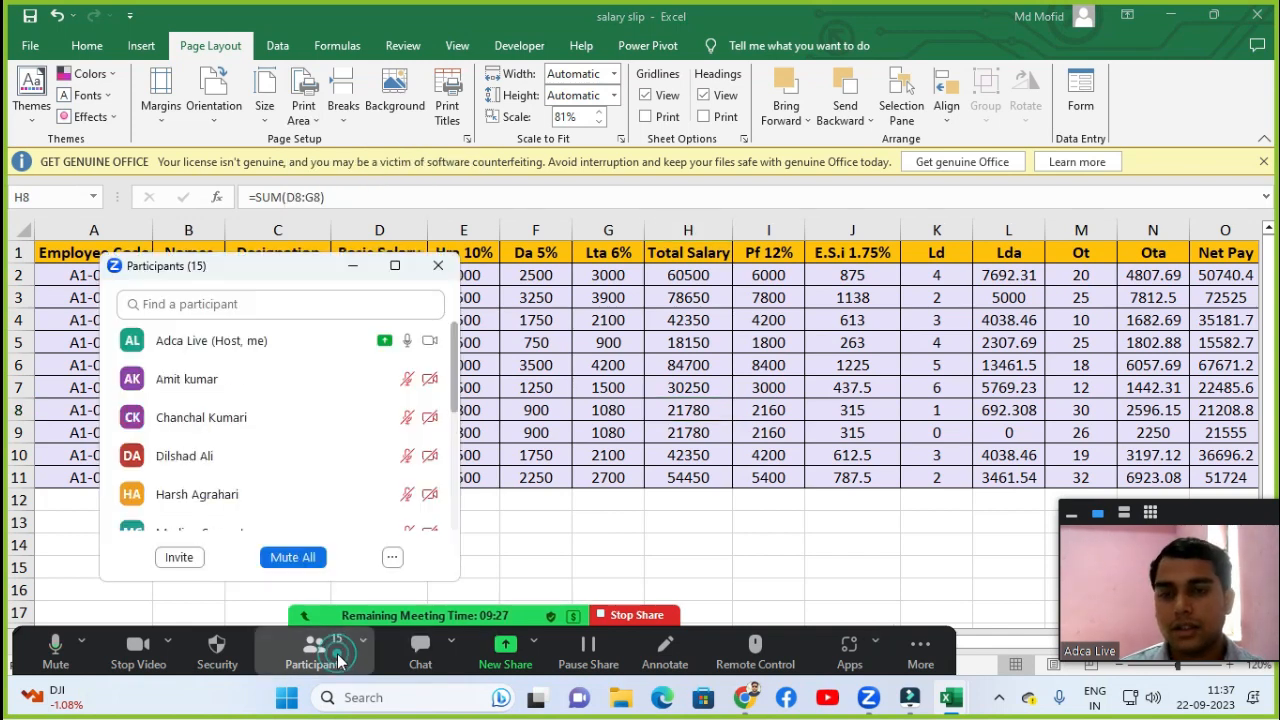
scroll(329, 400, down, 2)
scroll(328, 378, down, 5)
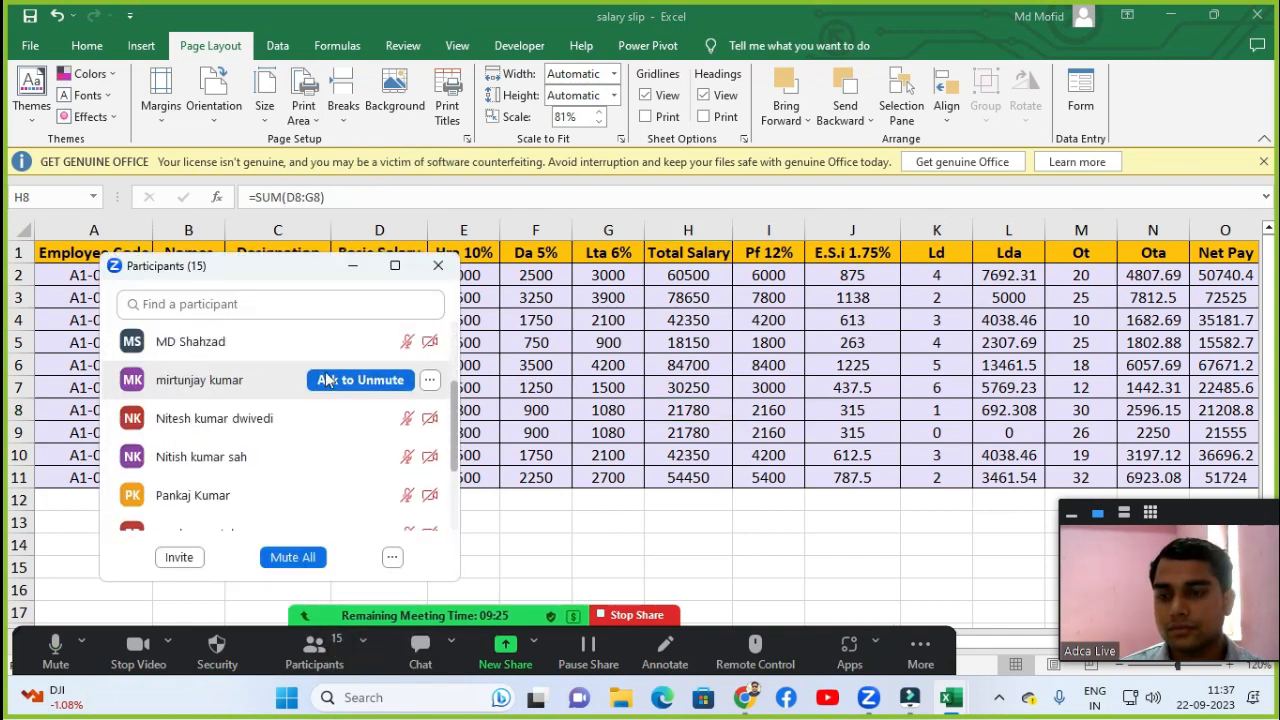
scroll(328, 378, up, 3)
scroll(328, 378, up, 3)
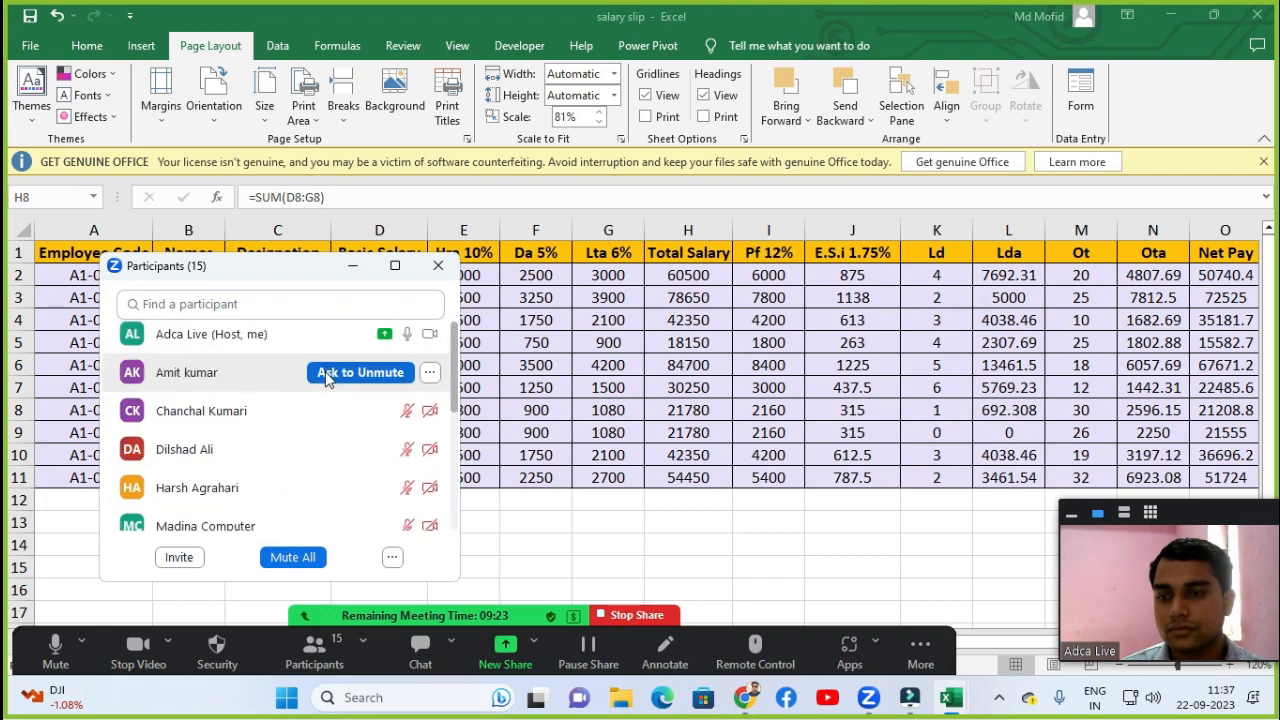
scroll(328, 378, down, 4)
scroll(328, 380, down, 3)
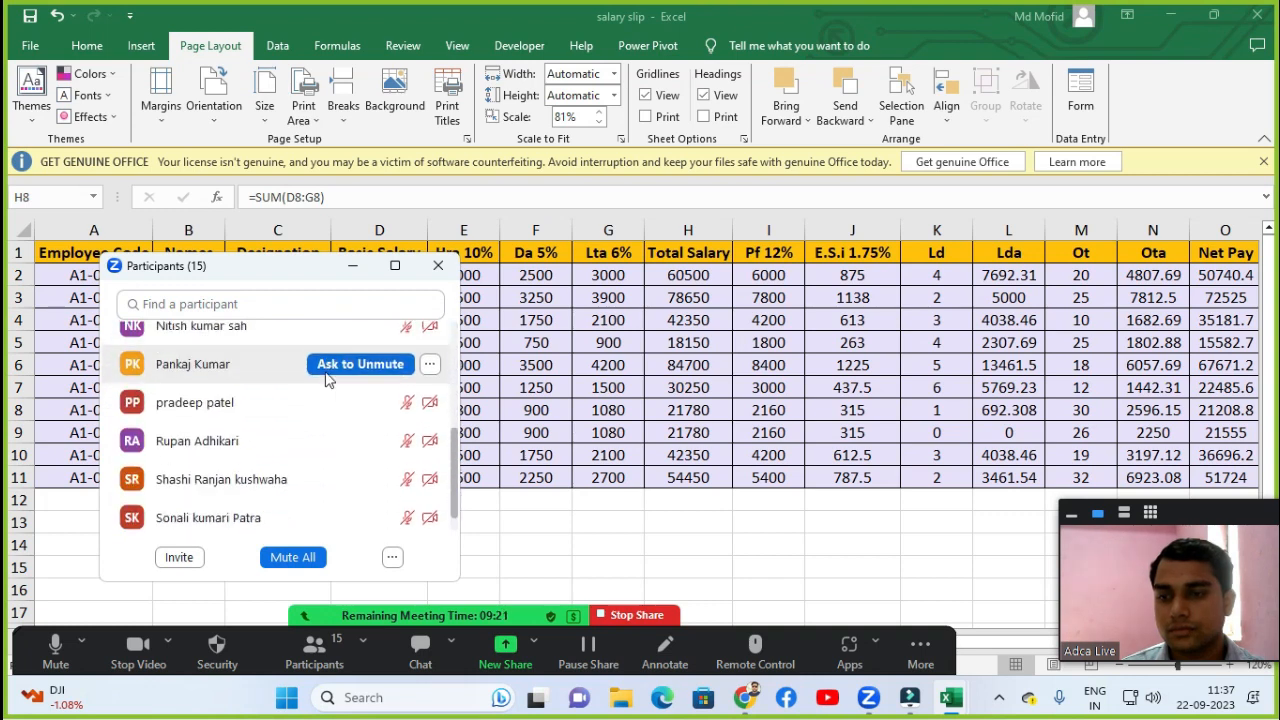
scroll(328, 380, up, 8)
scroll(328, 380, down, 2)
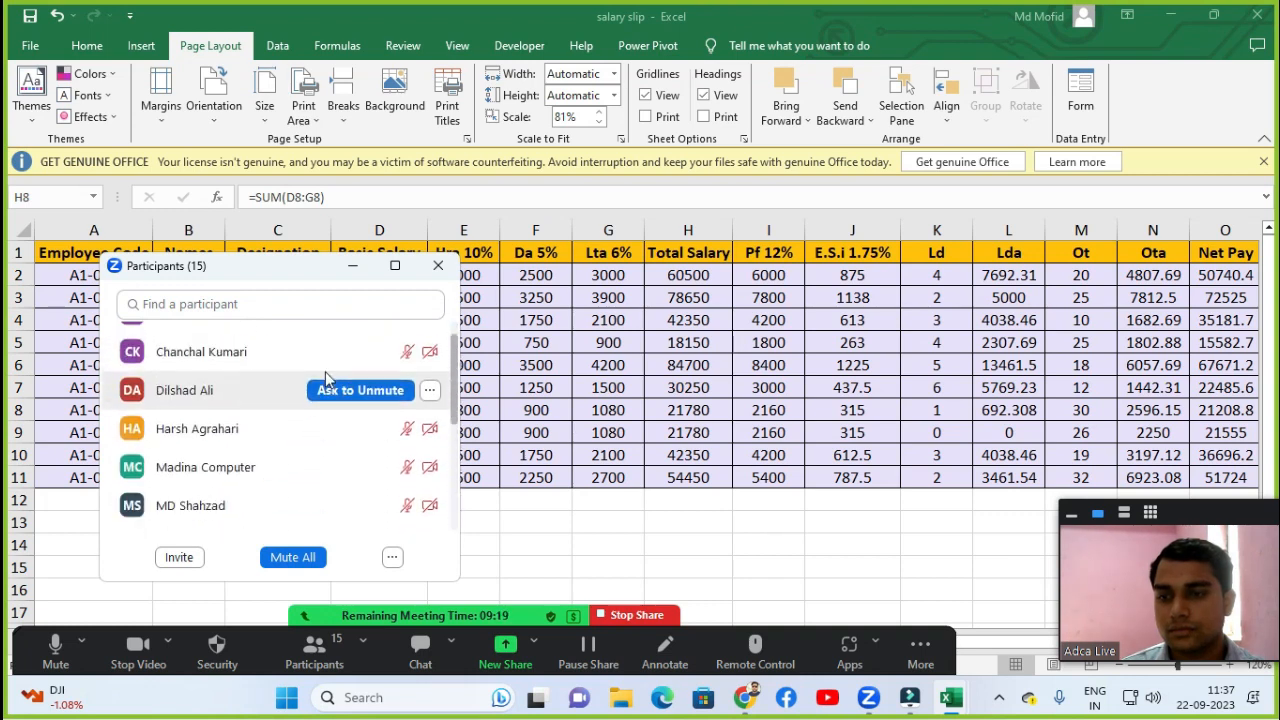
Ask all Zoom meeting participants to unmute, then close the participant list.
click(391, 559)
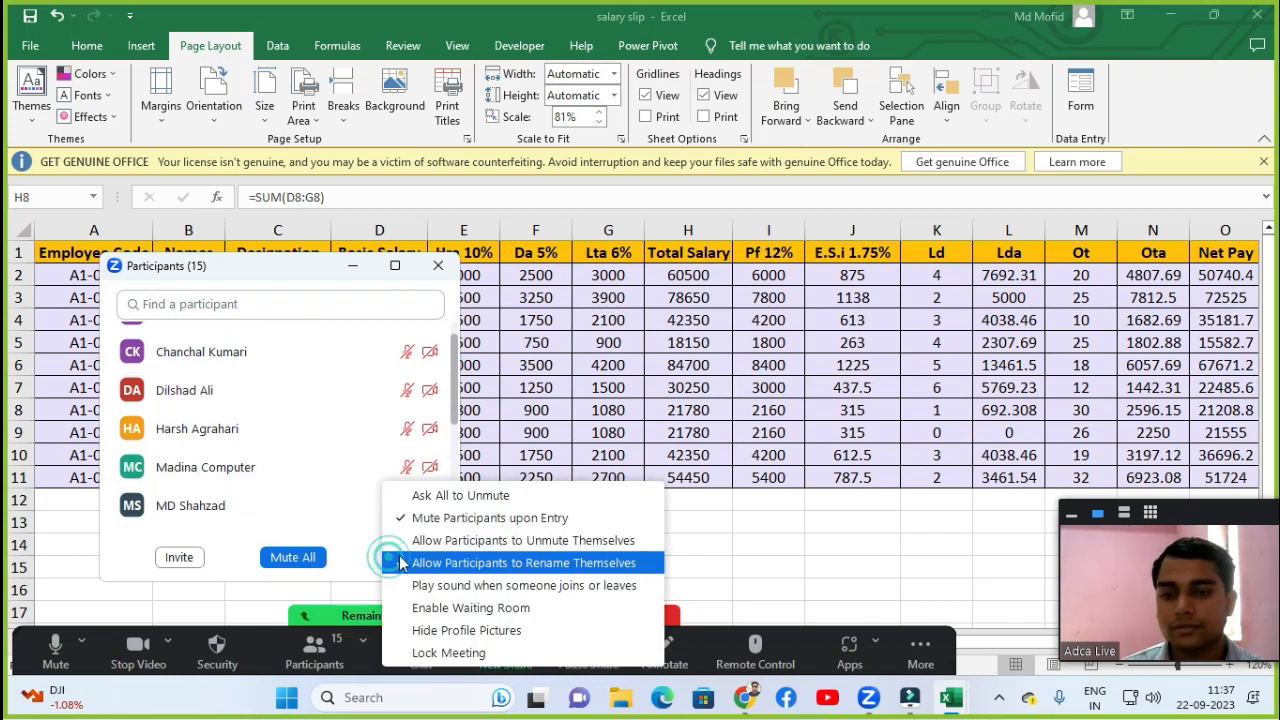
click(432, 497)
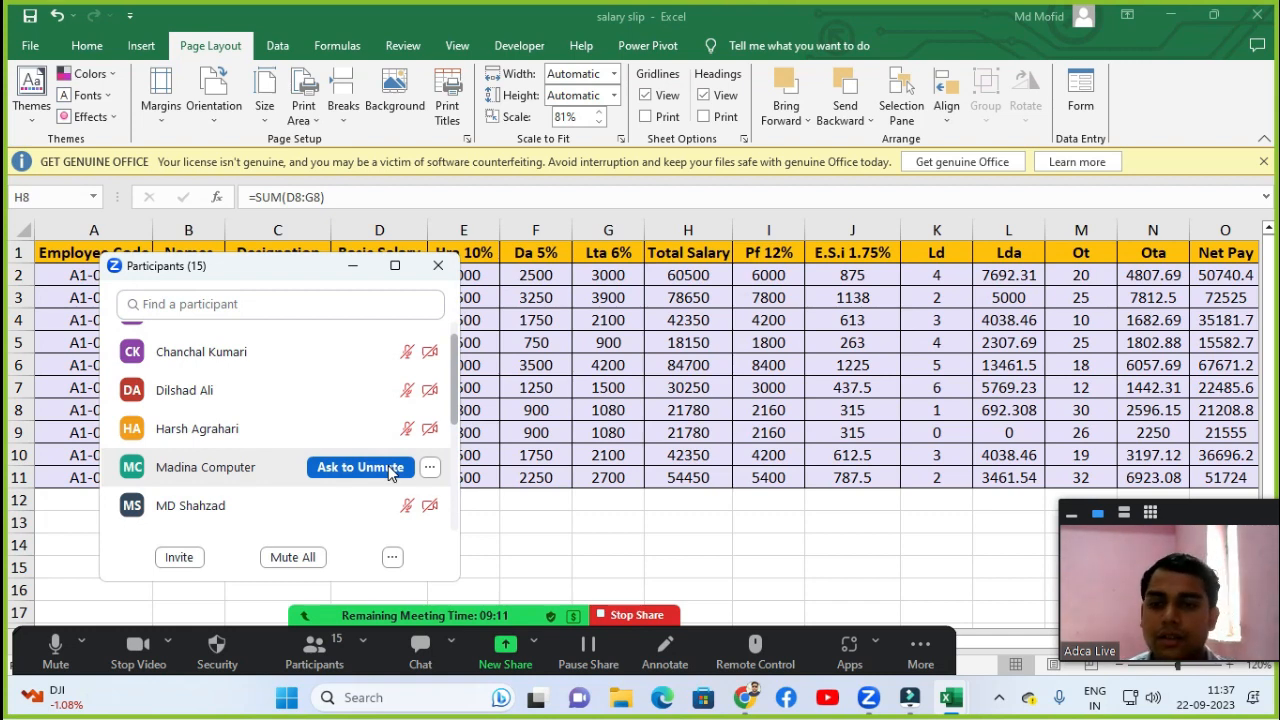
scroll(388, 465, up, 2)
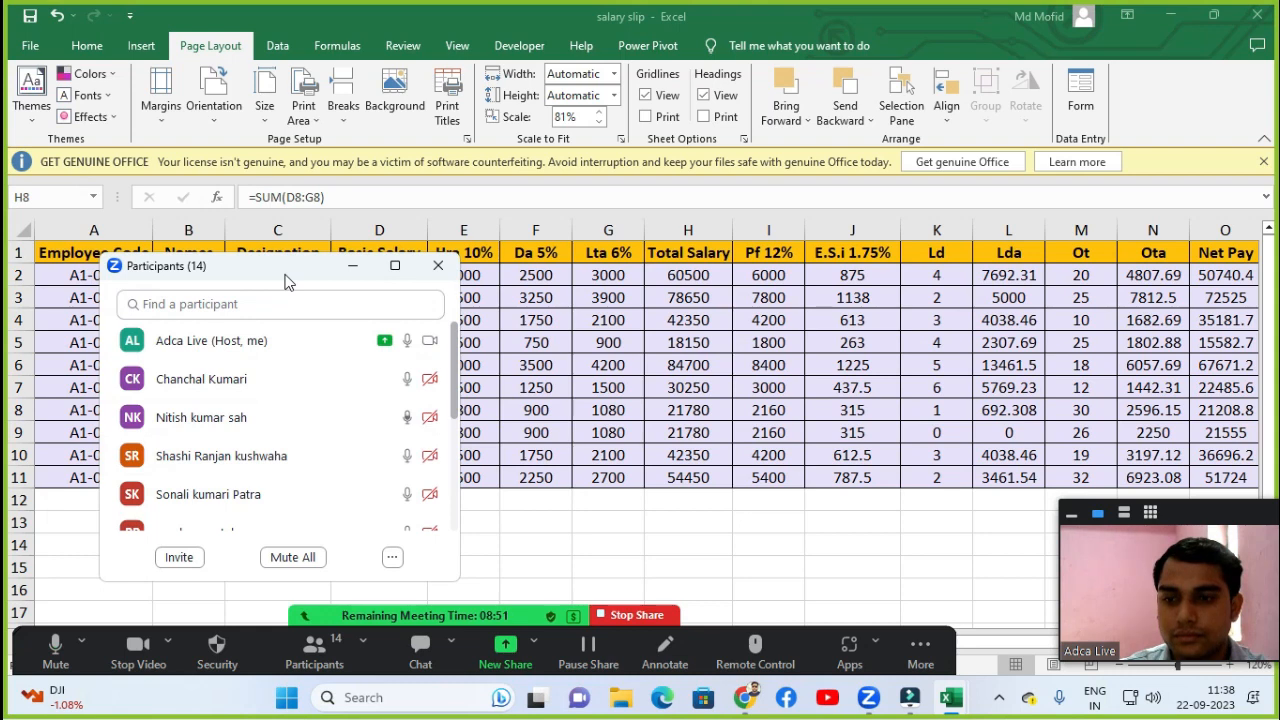
drag(284, 281, 392, 309)
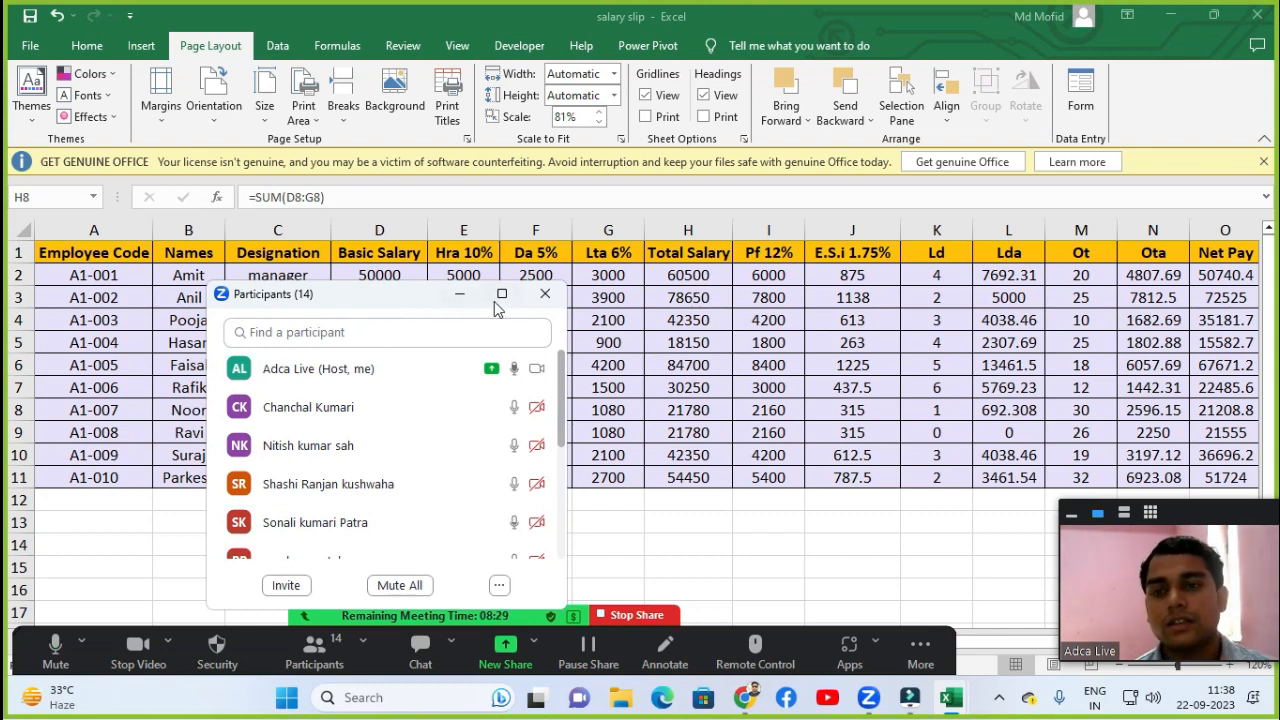
click(545, 293)
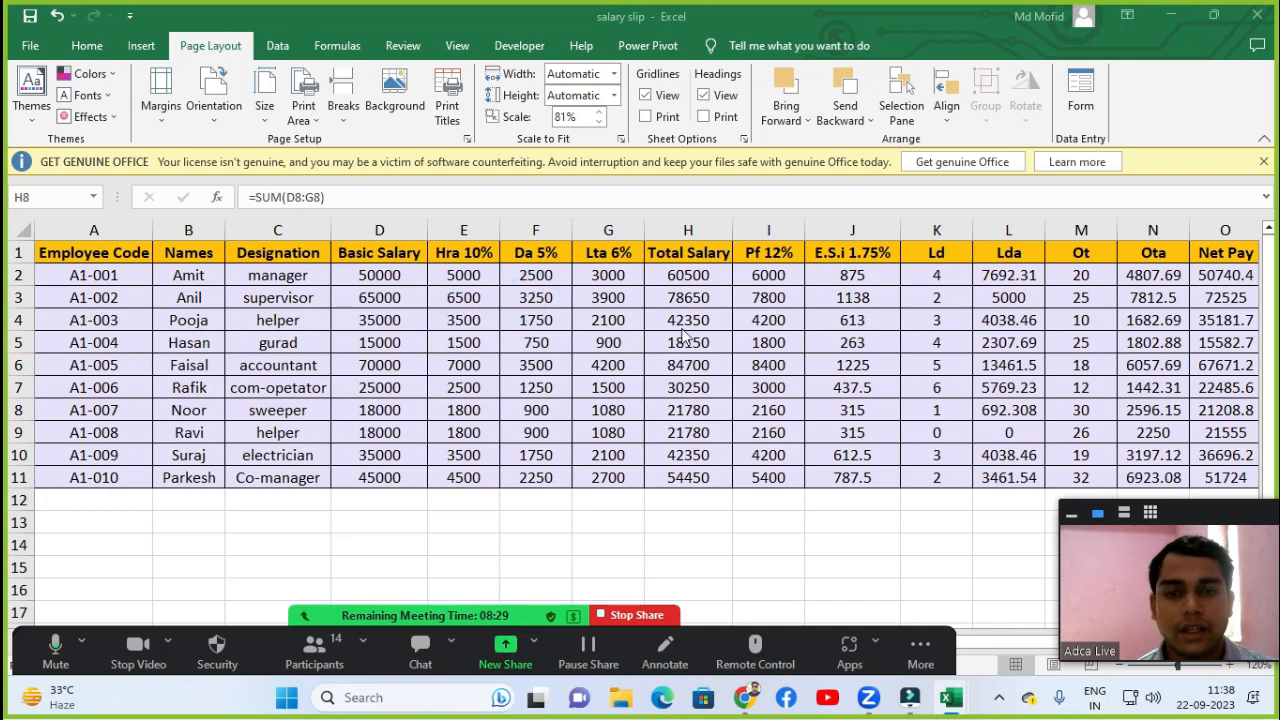
Mute all current and new Zoom participants without allowing them to unmute themselves, and close the participant list.
click(318, 660)
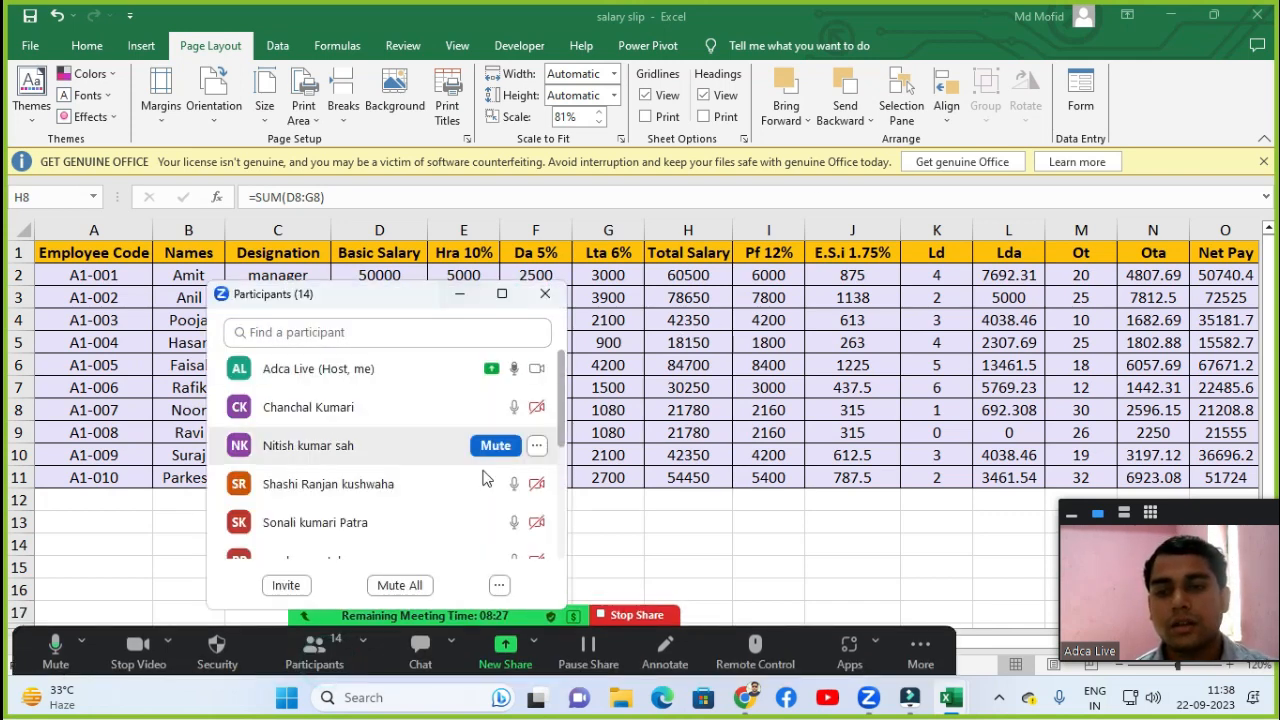
click(410, 587)
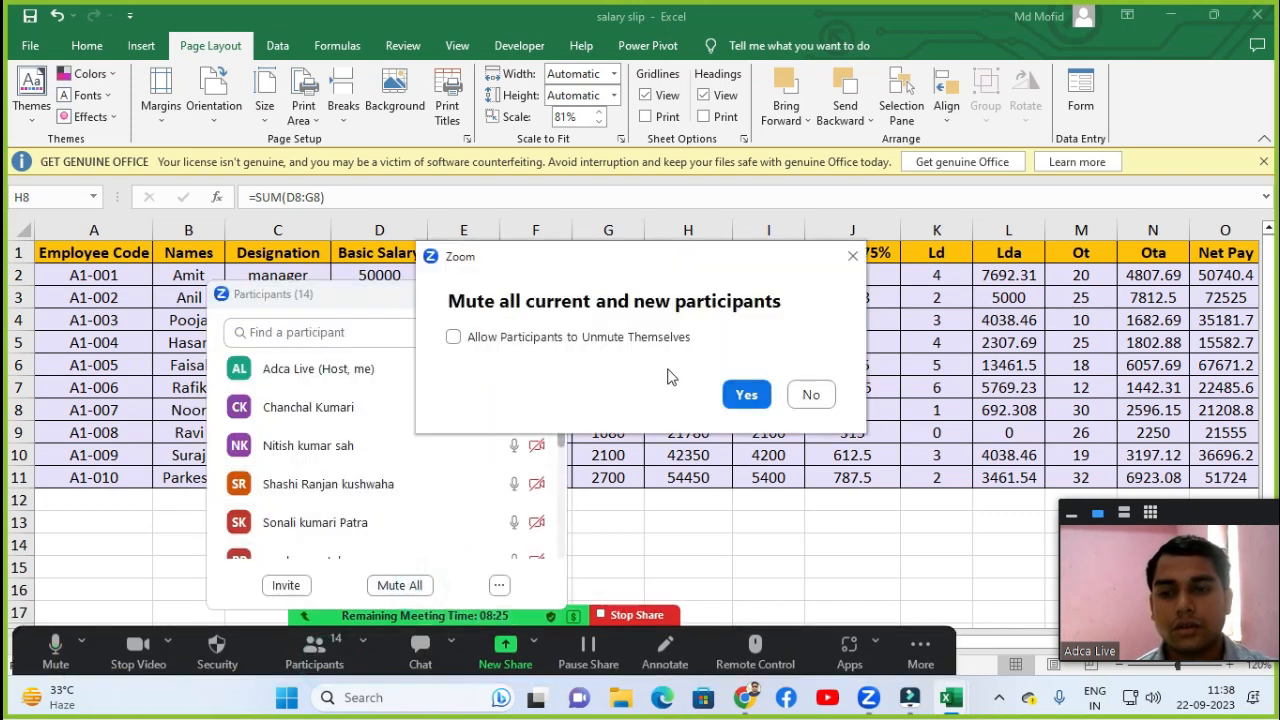
click(740, 393)
click(541, 297)
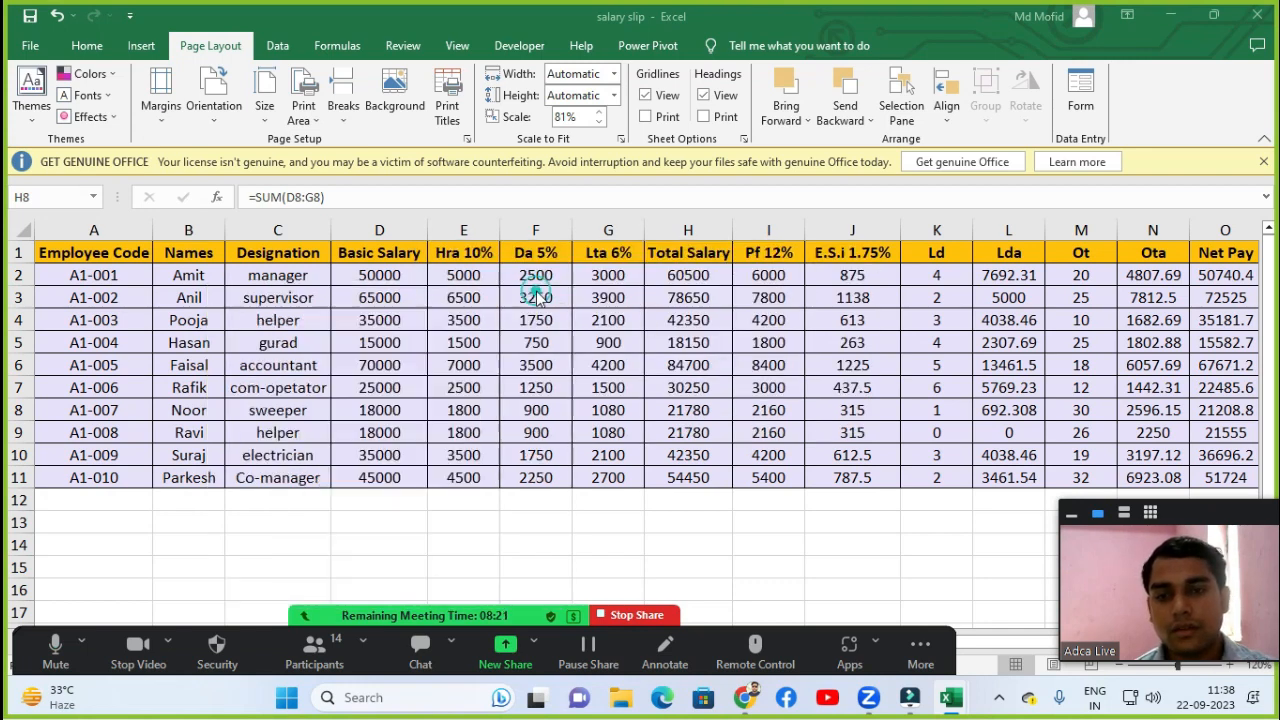
click(466, 297)
click(553, 319)
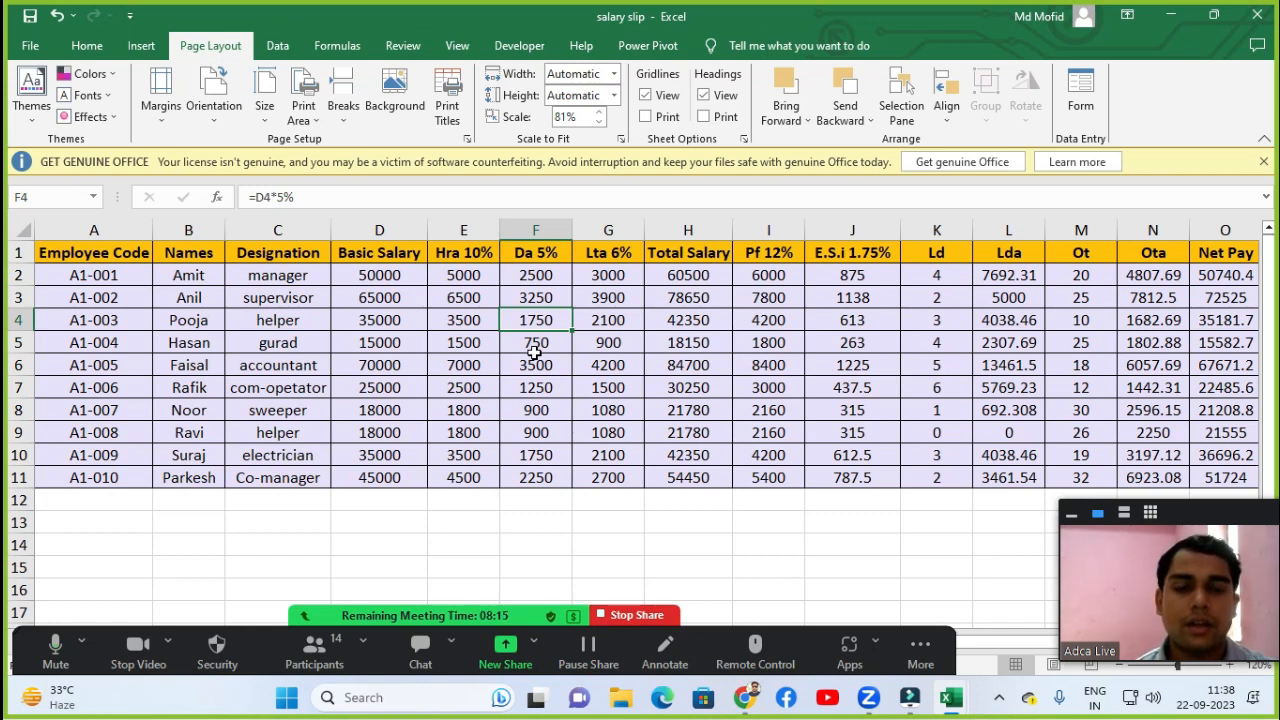
click(410, 325)
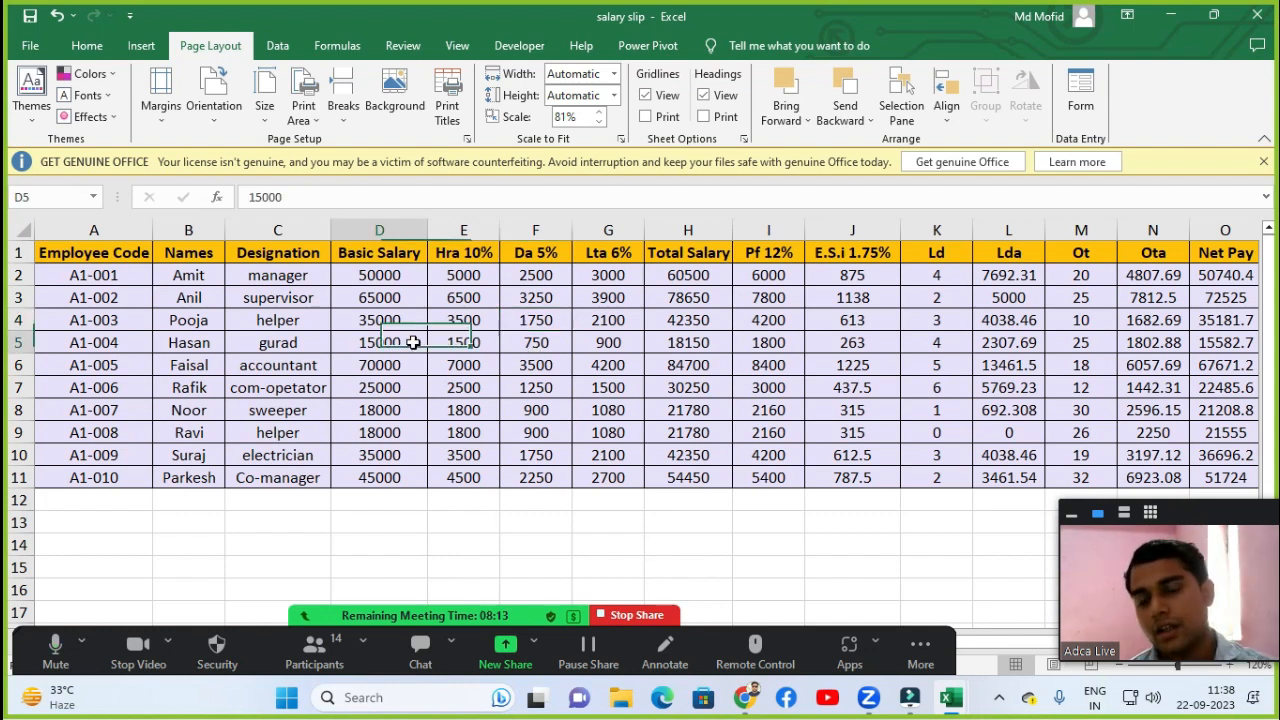
click(180, 315)
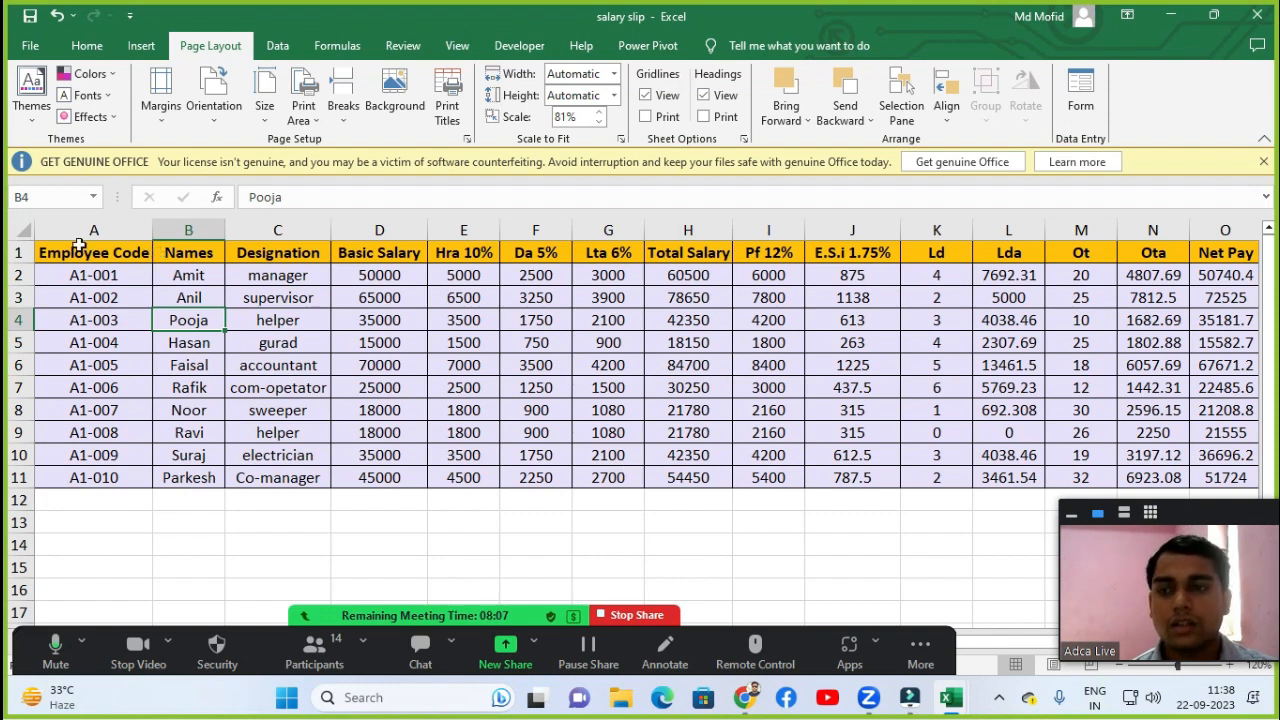
Set the range A1:H11, from Employee Code to Total Salary, as the print area and deselect it.
drag(78, 246, 698, 476)
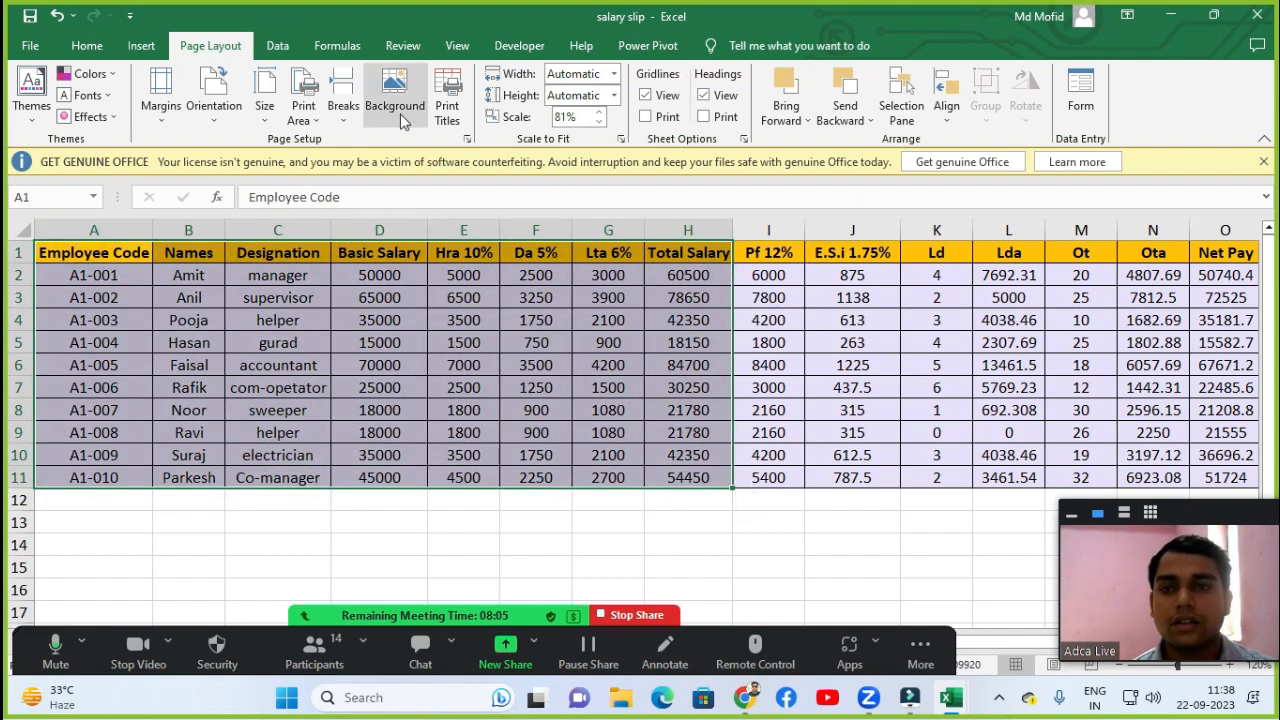
click(303, 112)
click(350, 137)
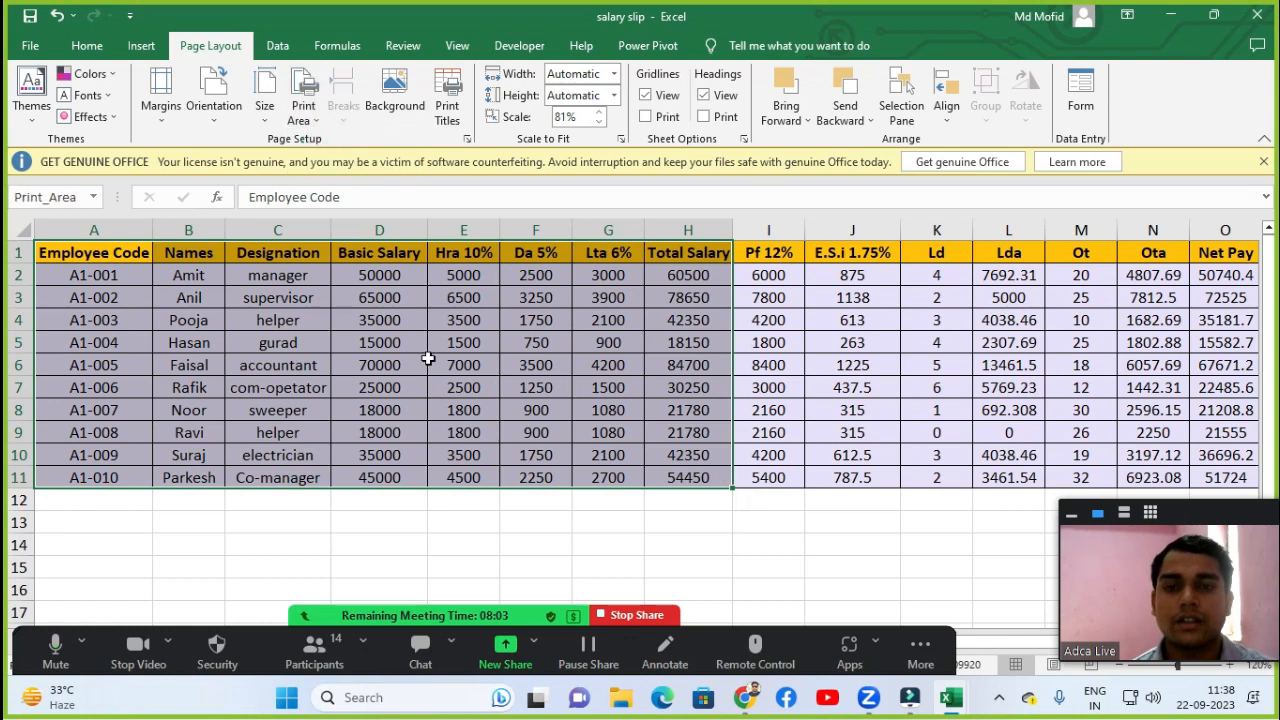
click(429, 360)
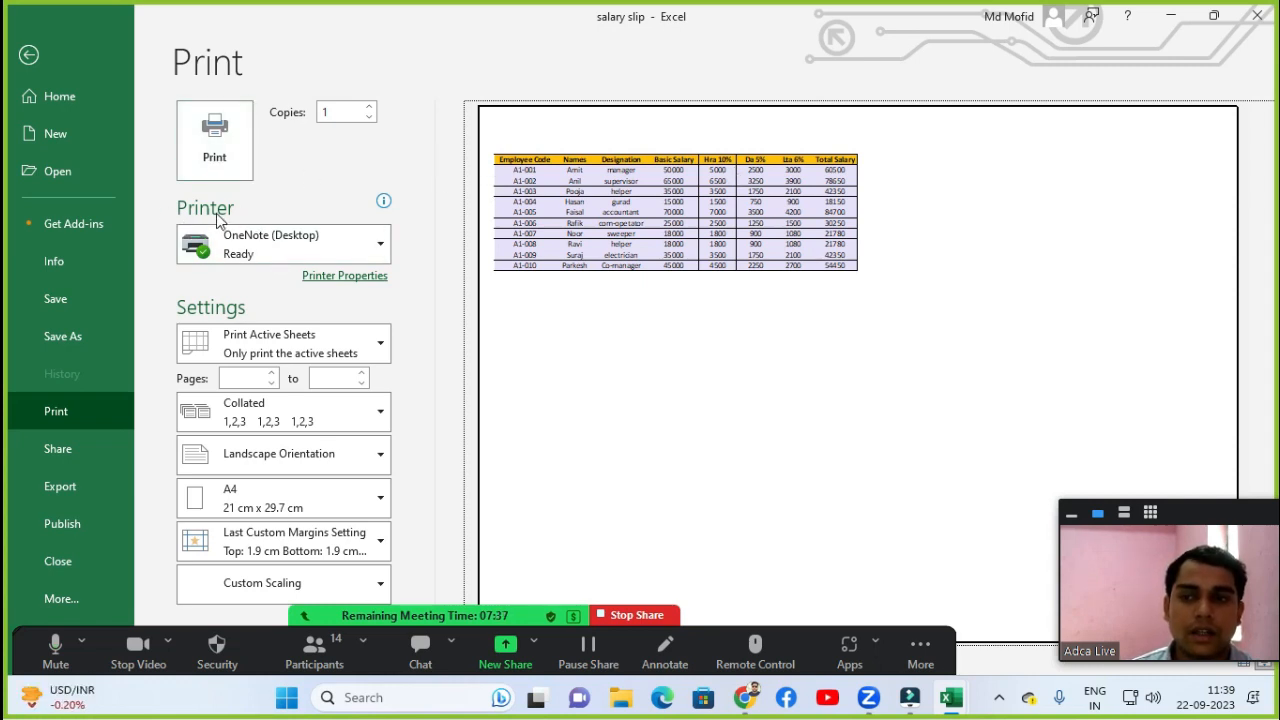
Choose Send To OneNote 16 as the printer and print one copy of the selected print area.
click(275, 245)
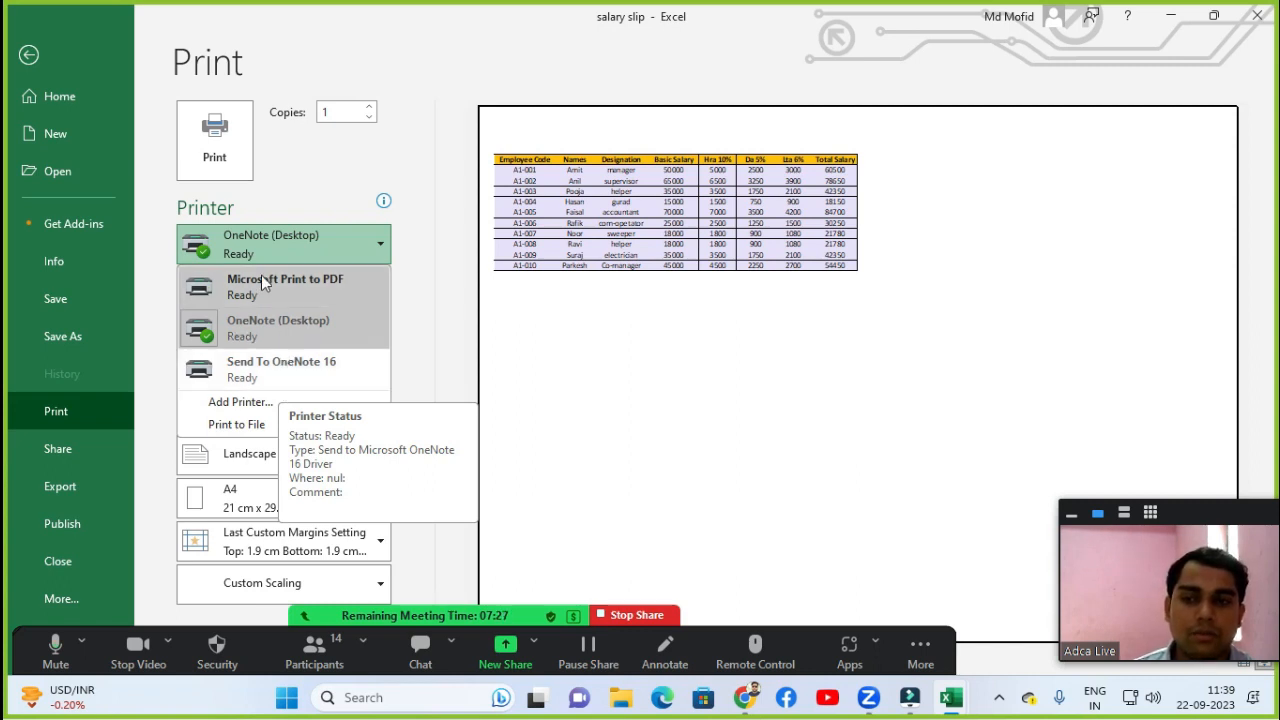
click(279, 380)
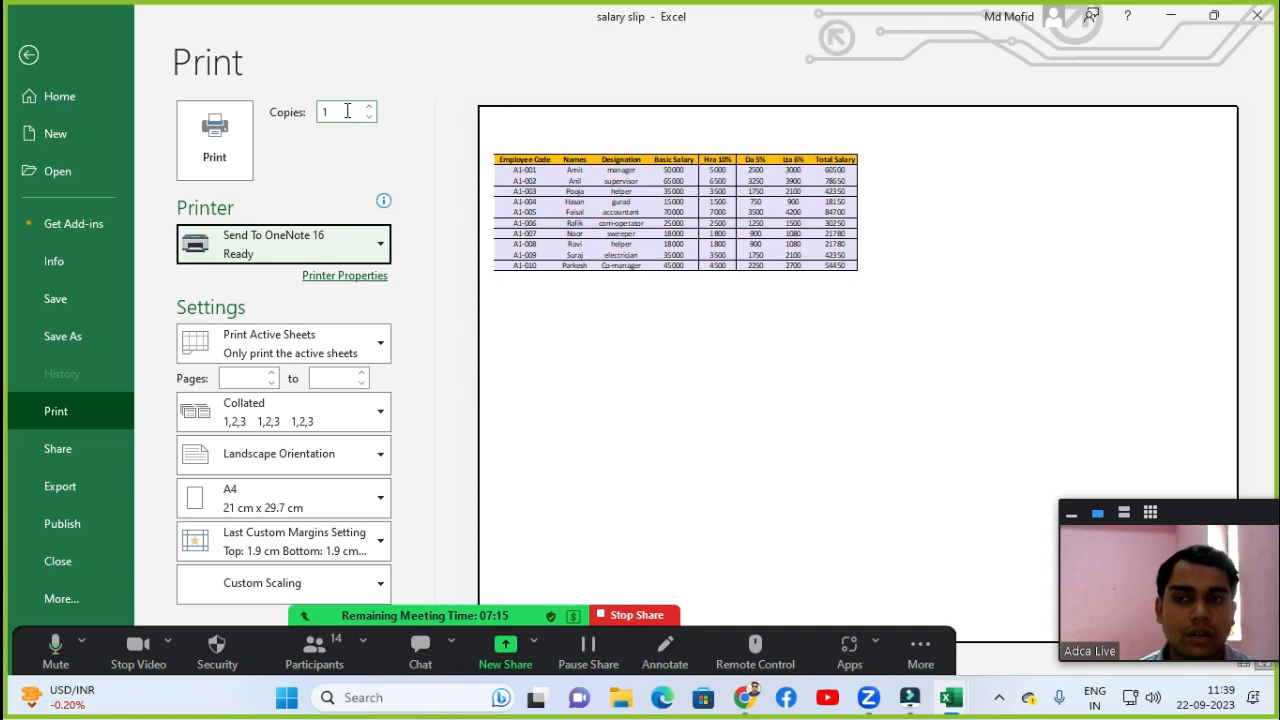
click(232, 148)
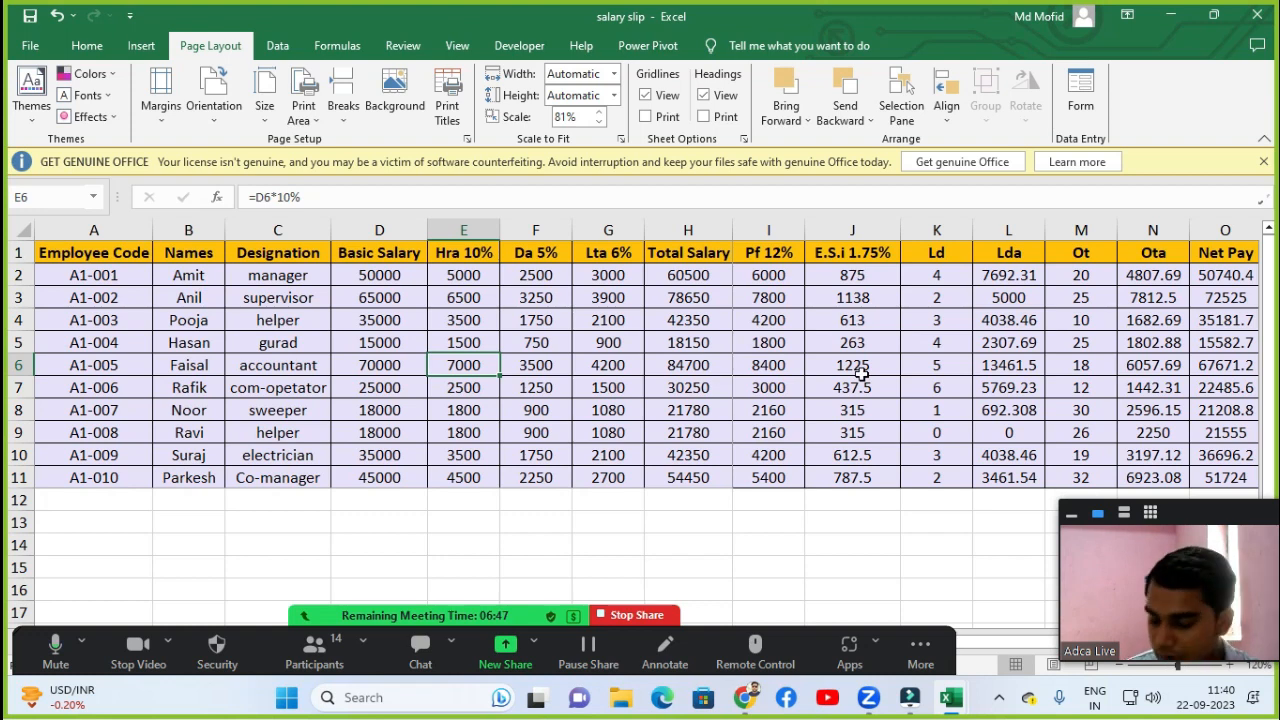
Reopen the print settings, keep Send To OneNote 16 as the printer, and print the salary sheet again.
key(ctrl+p)
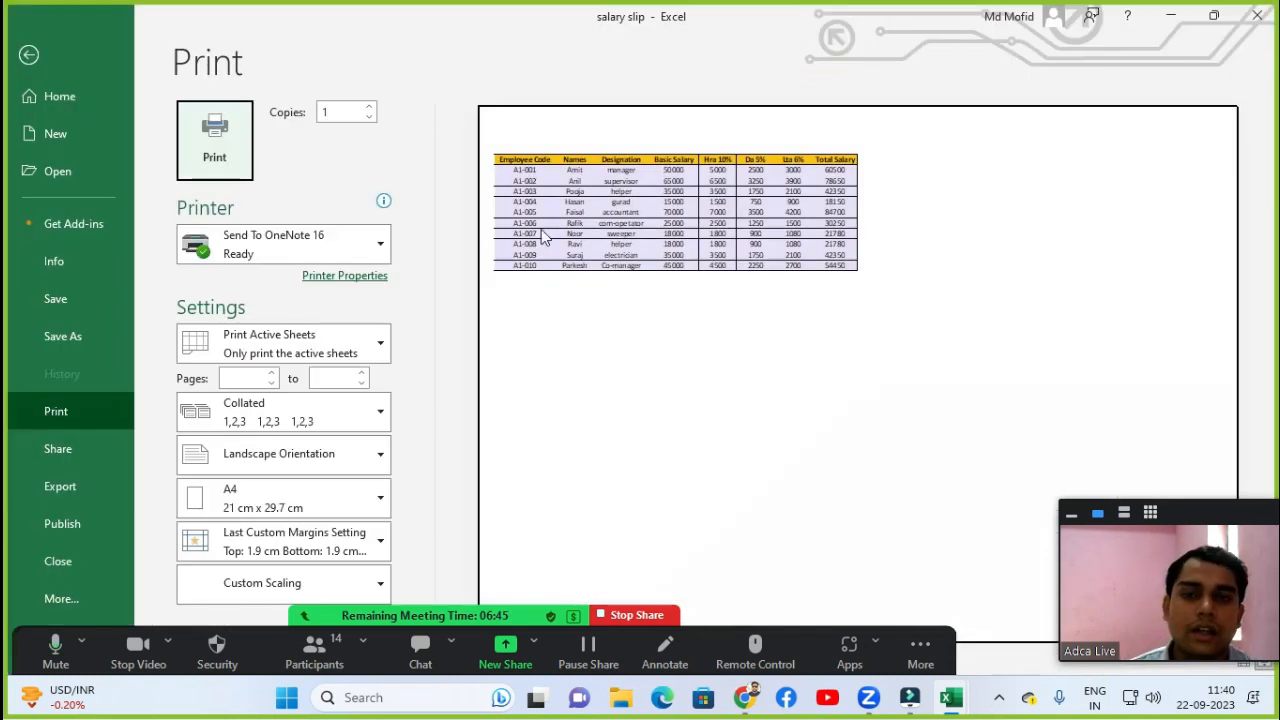
click(245, 245)
click(417, 255)
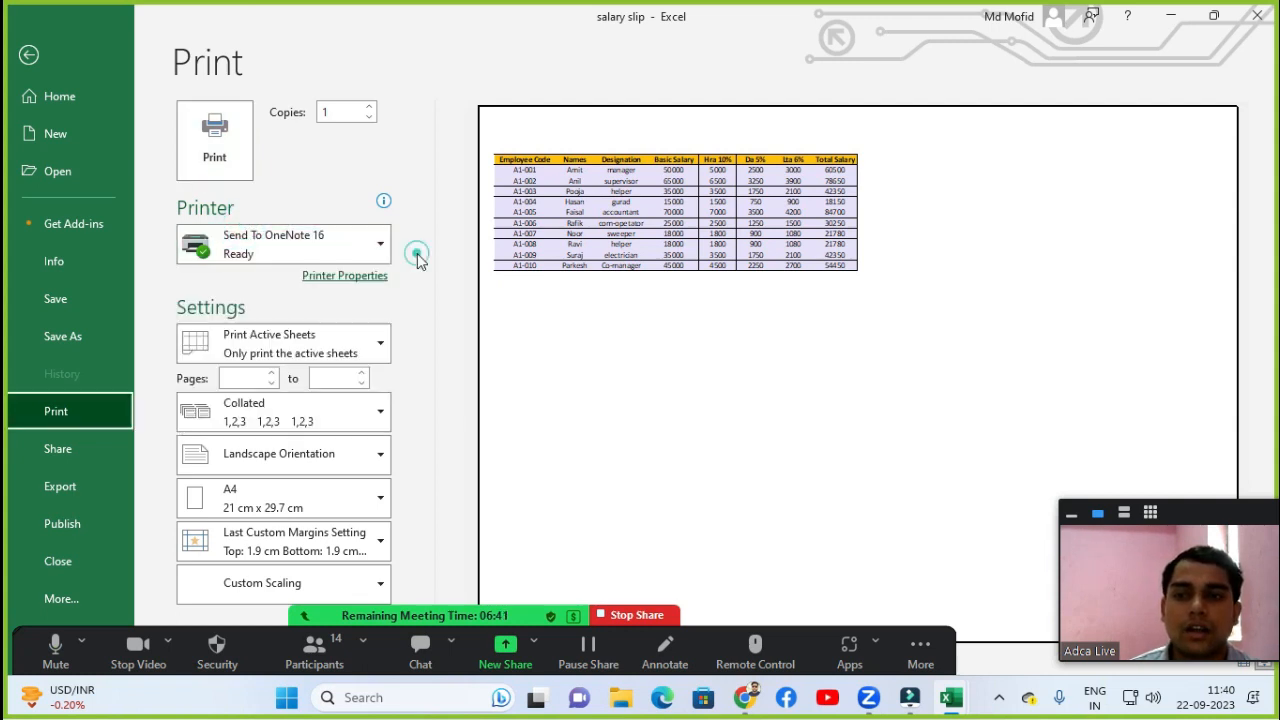
click(210, 153)
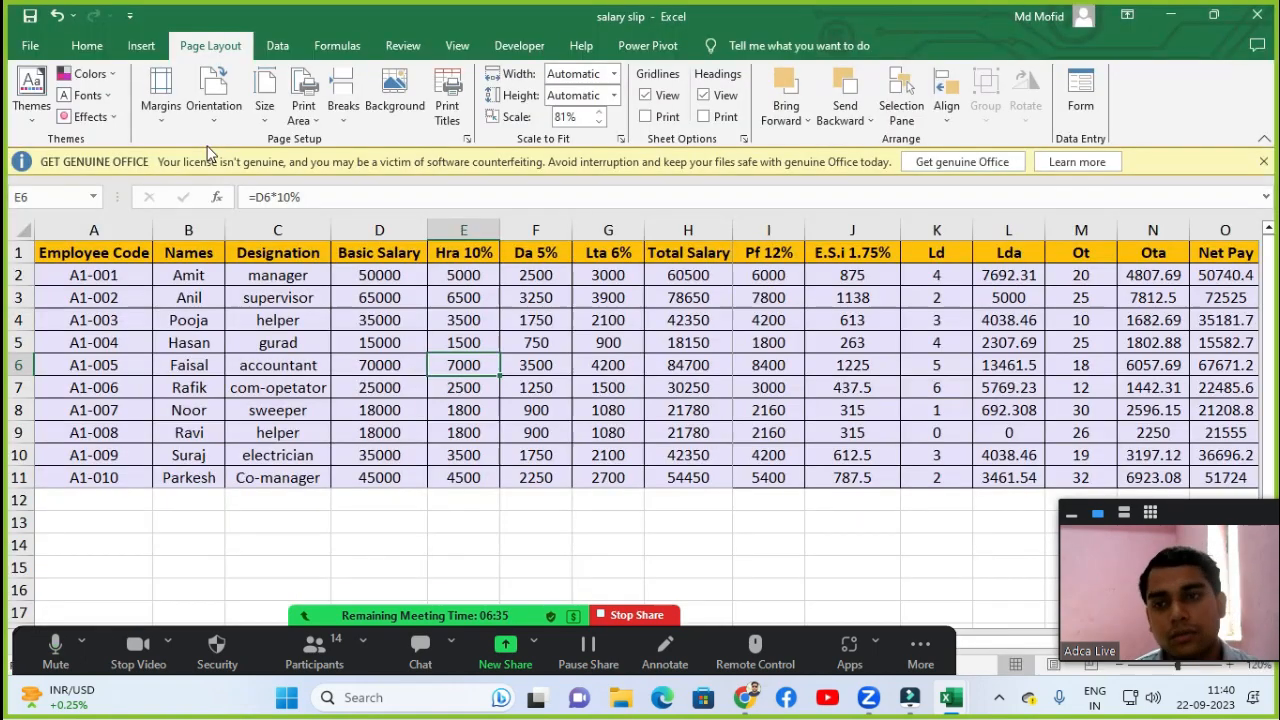
Close the blank window covering the sheet, mute all current and new Zoom participants again, and close the participant list.
click(326, 650)
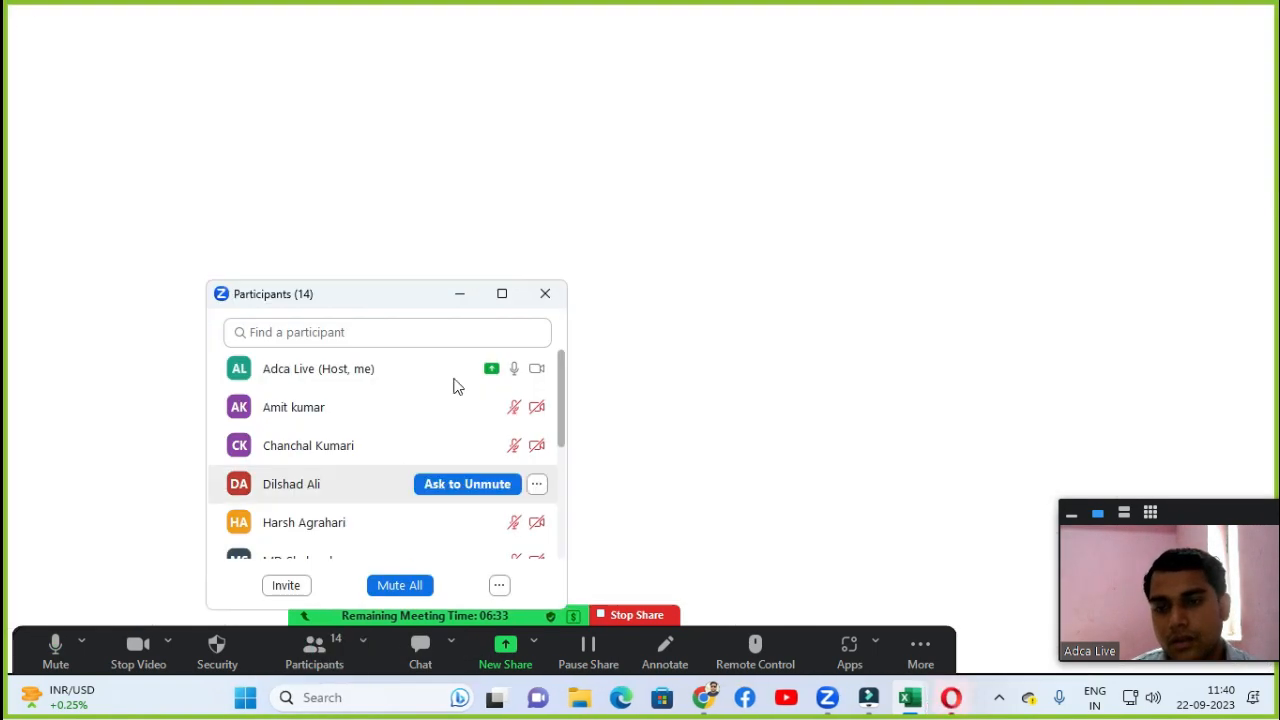
click(1259, 19)
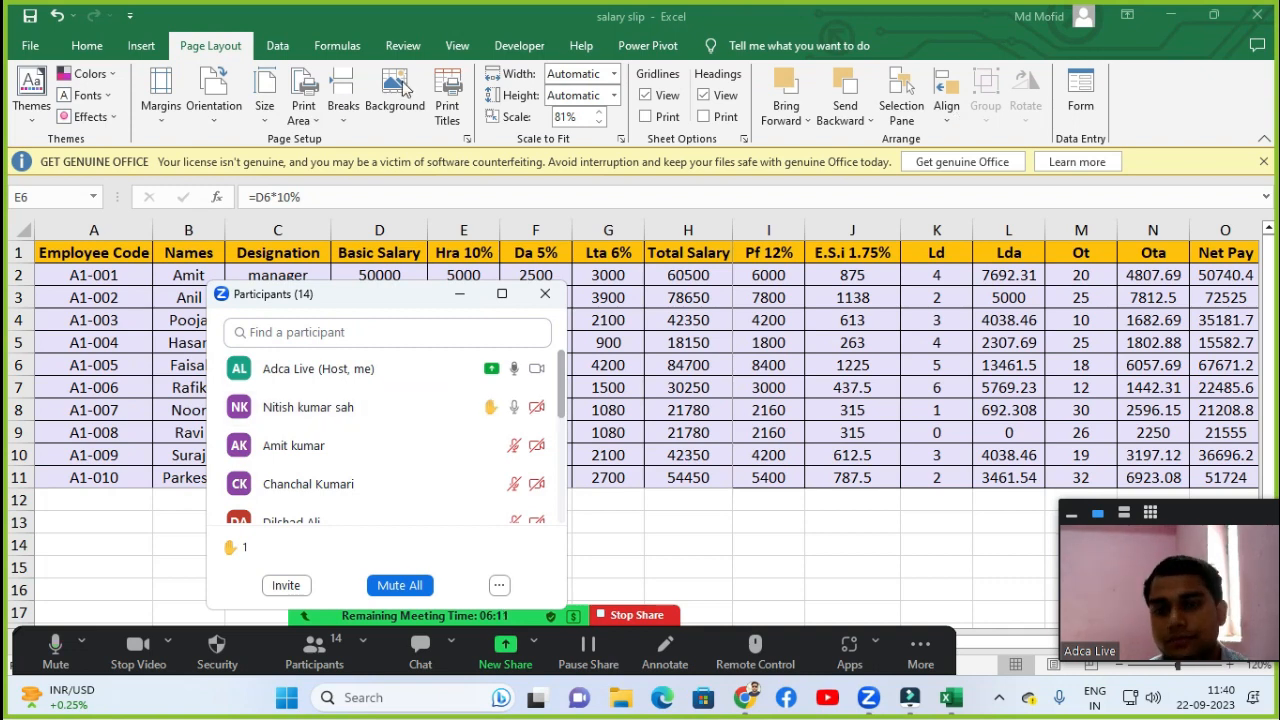
click(400, 585)
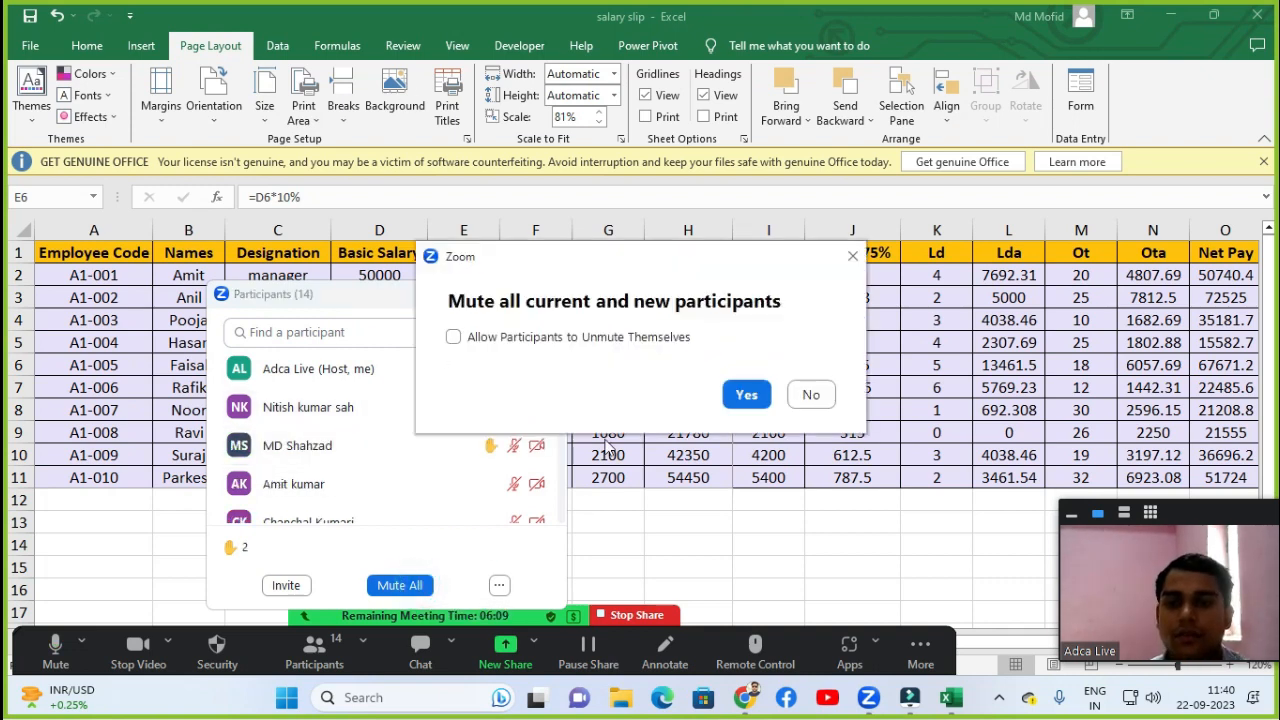
click(739, 393)
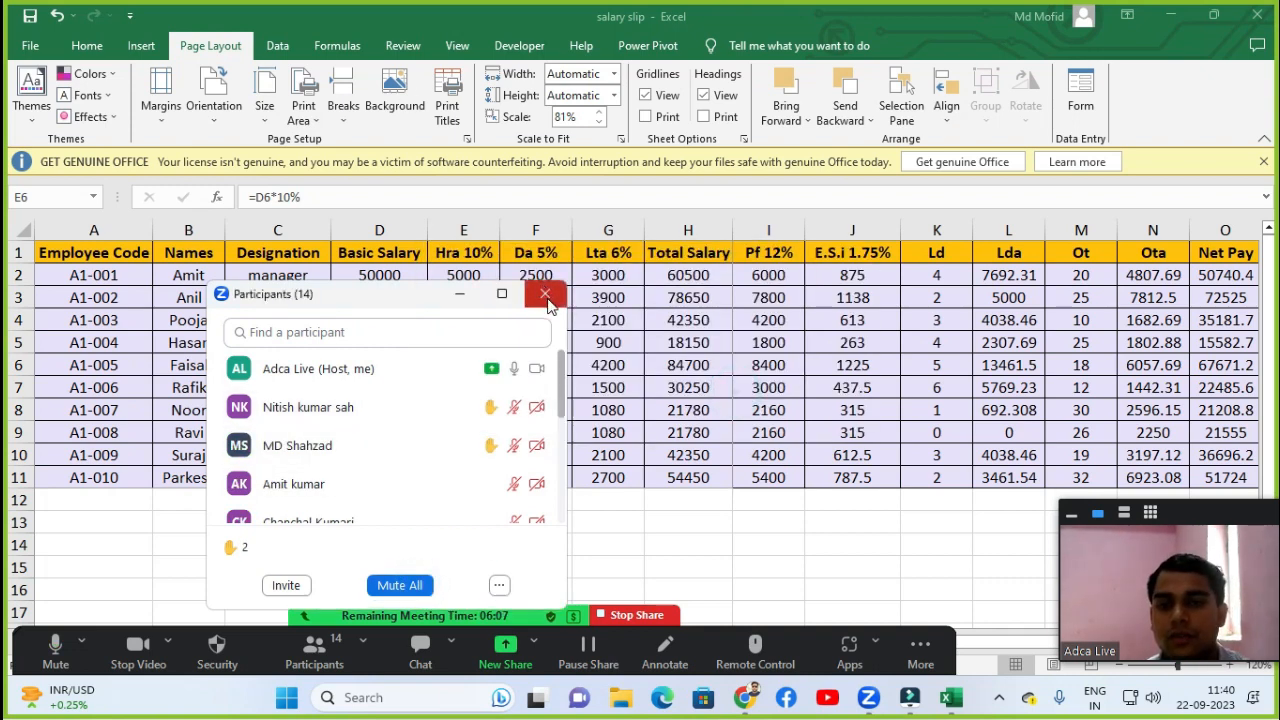
click(545, 293)
Try to set a red Ferrari picture from a Bing image search for "car" as the sheet background.
click(503, 341)
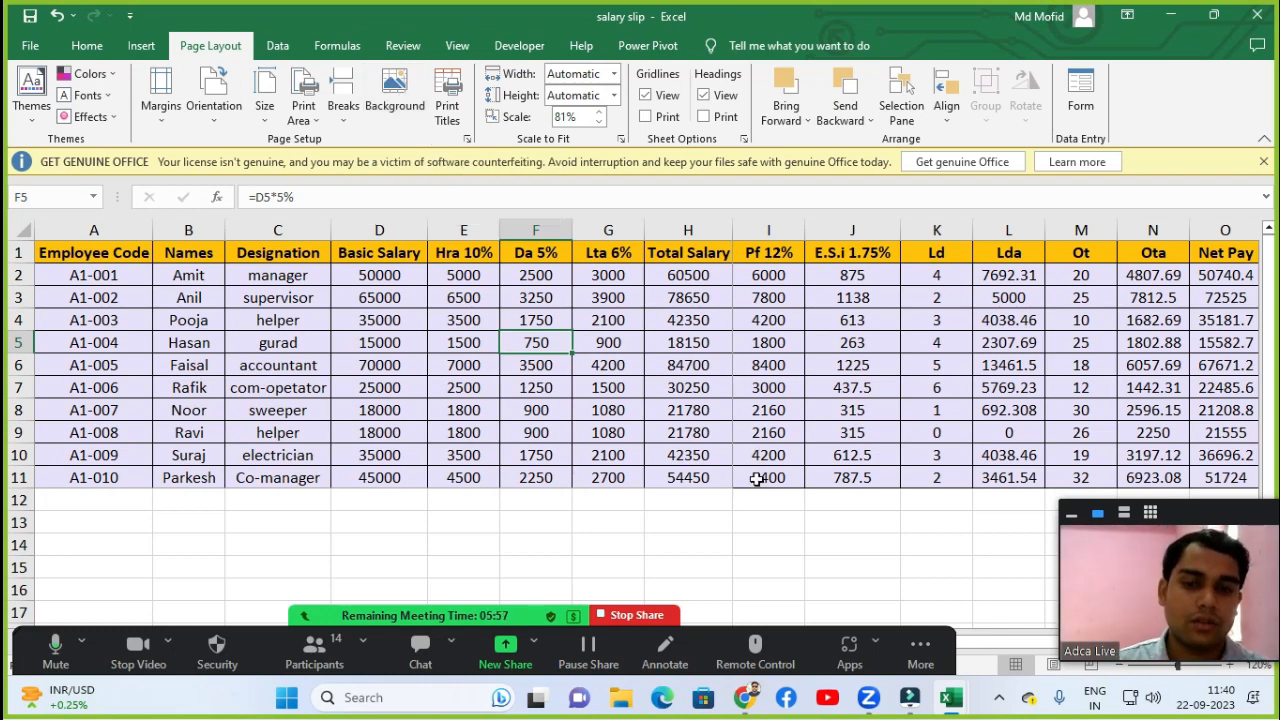
click(678, 531)
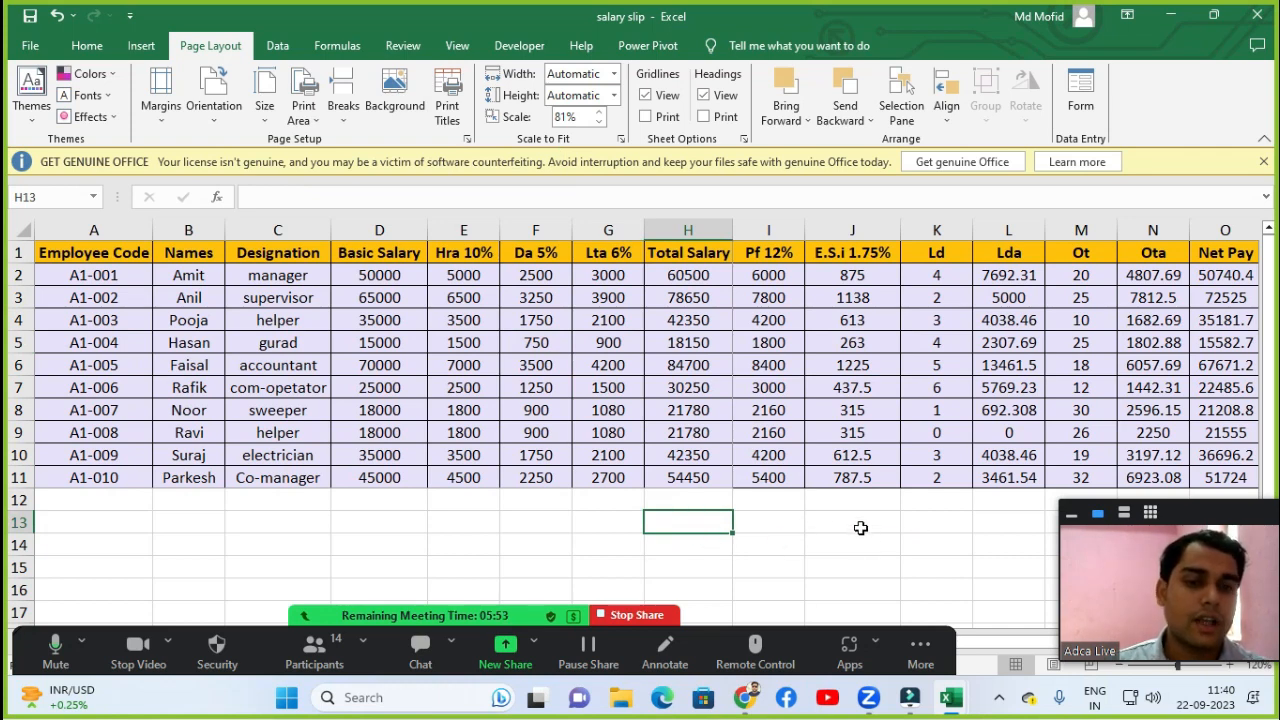
click(396, 92)
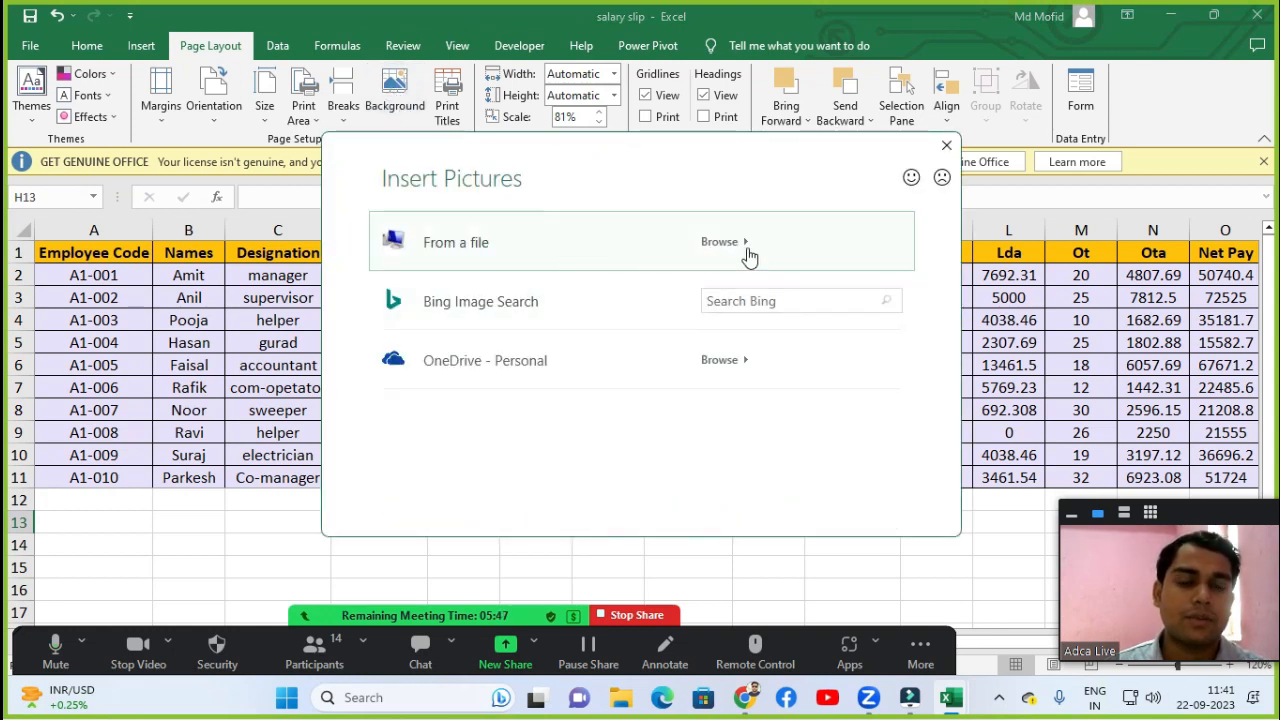
click(766, 301)
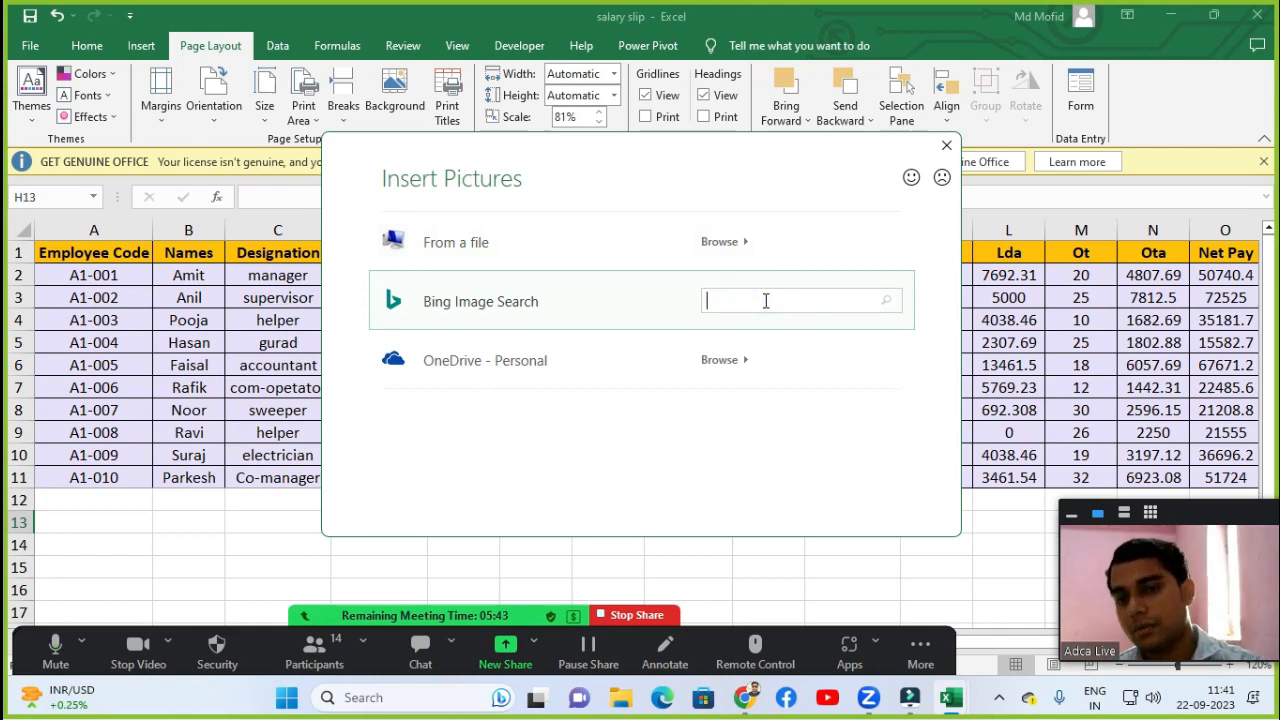
text(car)
key(Return)
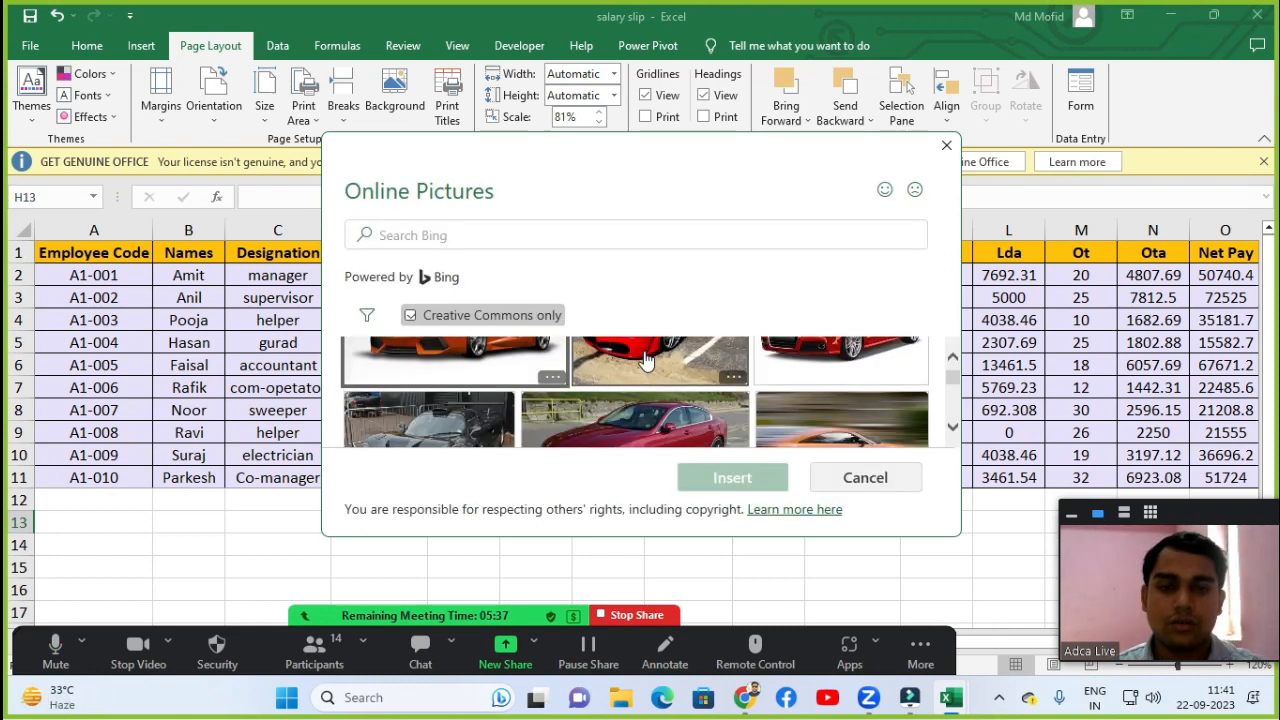
click(607, 381)
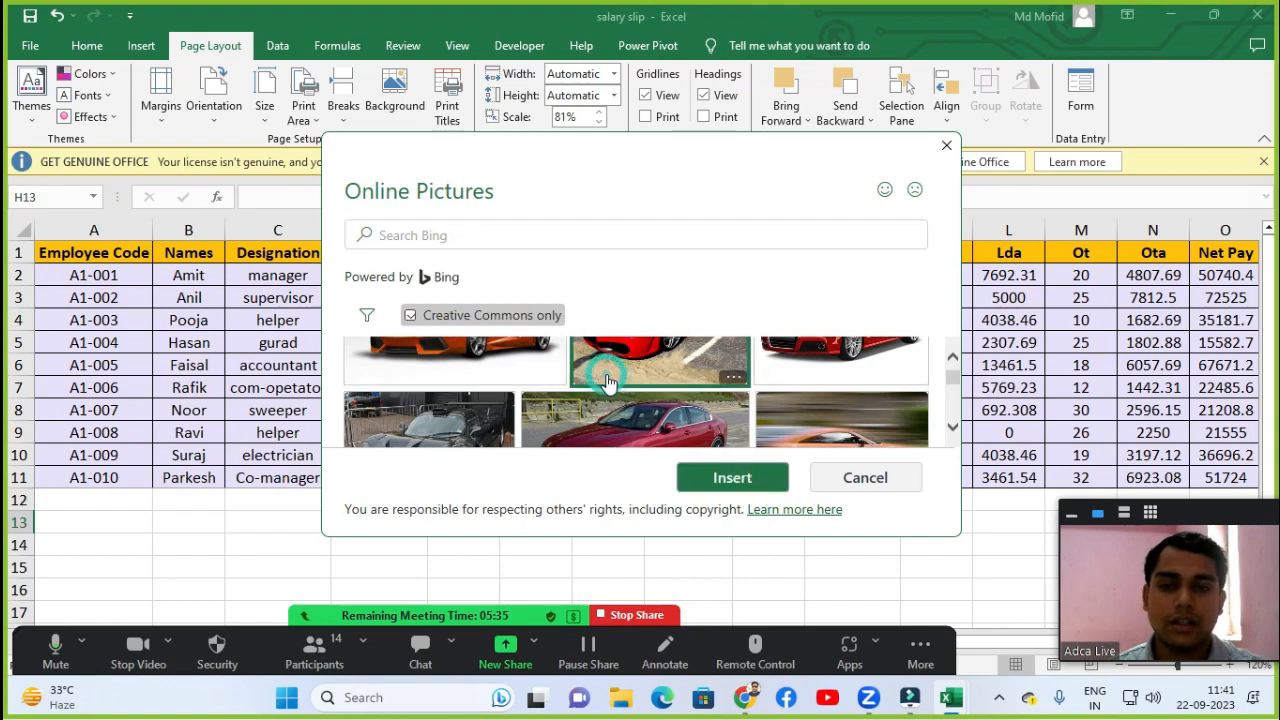
click(694, 478)
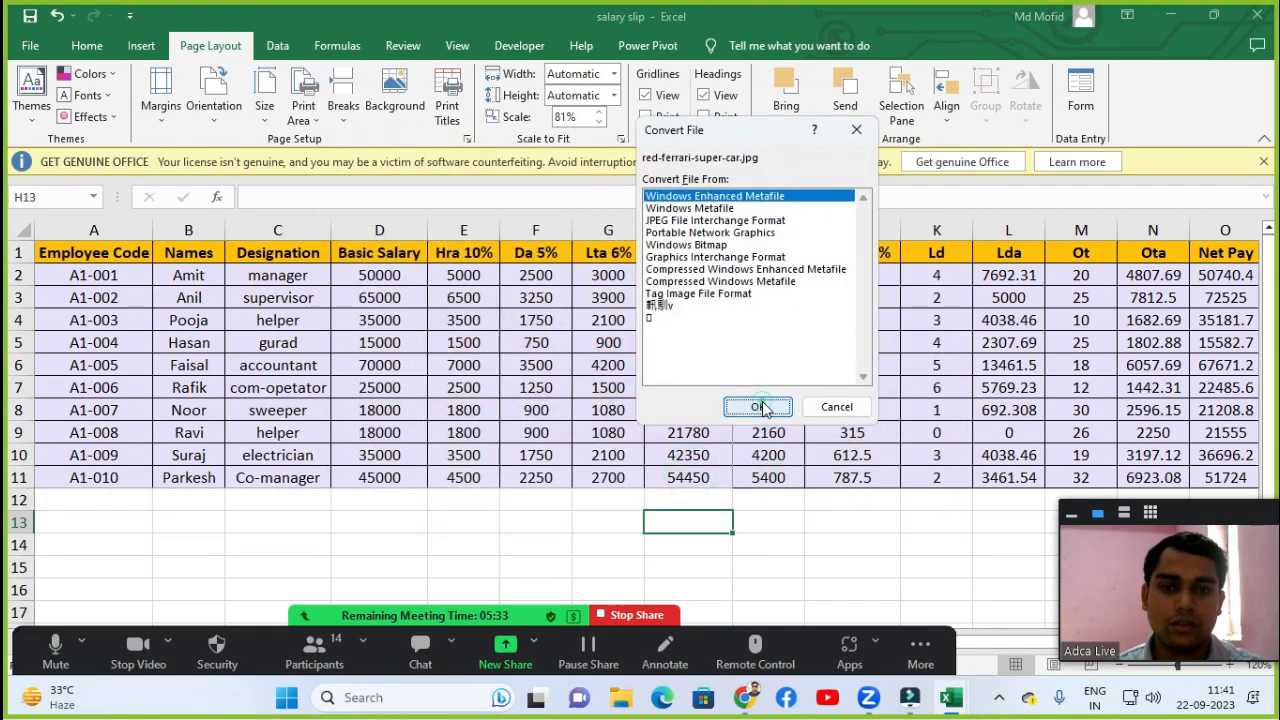
click(758, 407)
click(637, 397)
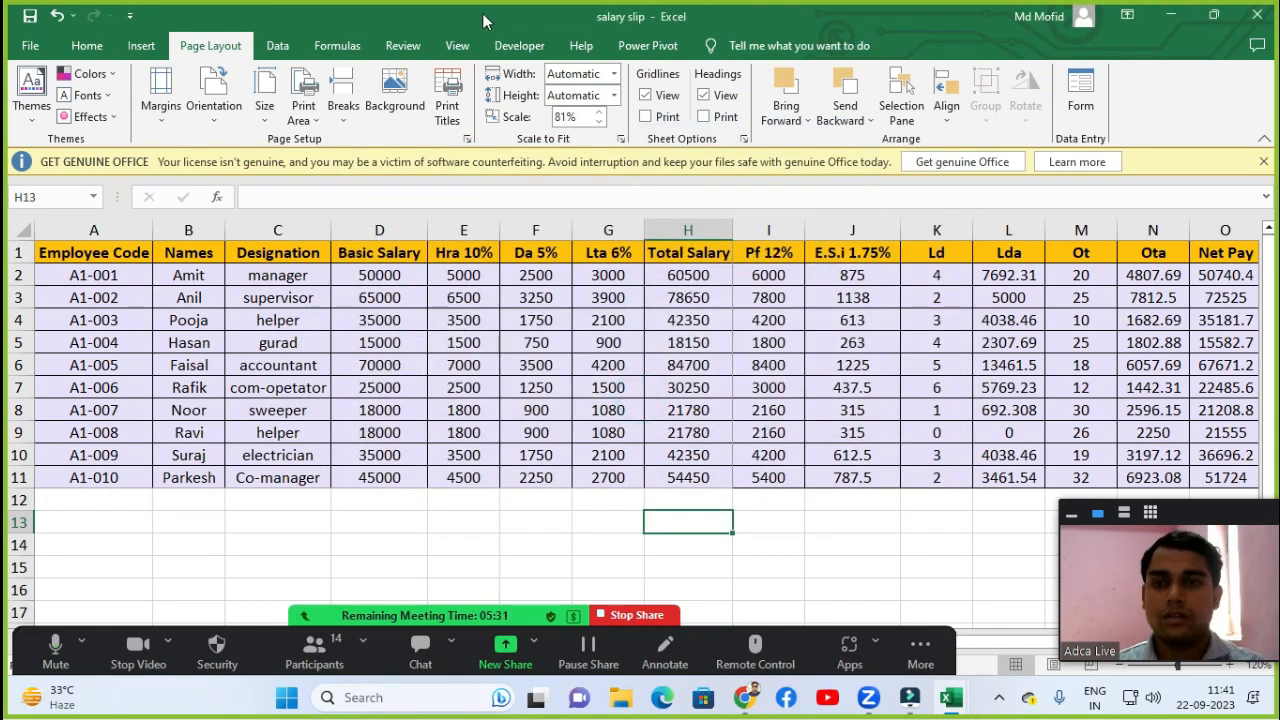
Set a portrait picture from a local file as the sheet background and examine how it repeats down the sheet.
click(394, 95)
click(705, 242)
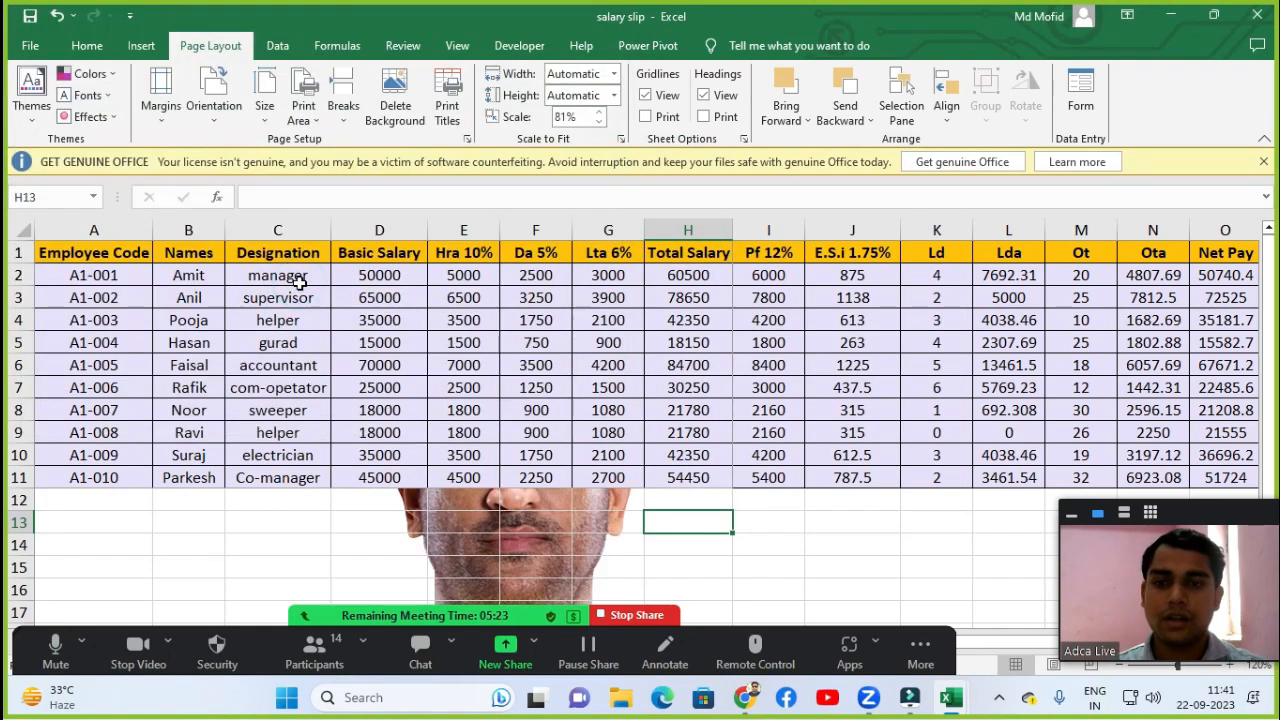
scroll(514, 381, down, 9)
scroll(523, 382, down, 19)
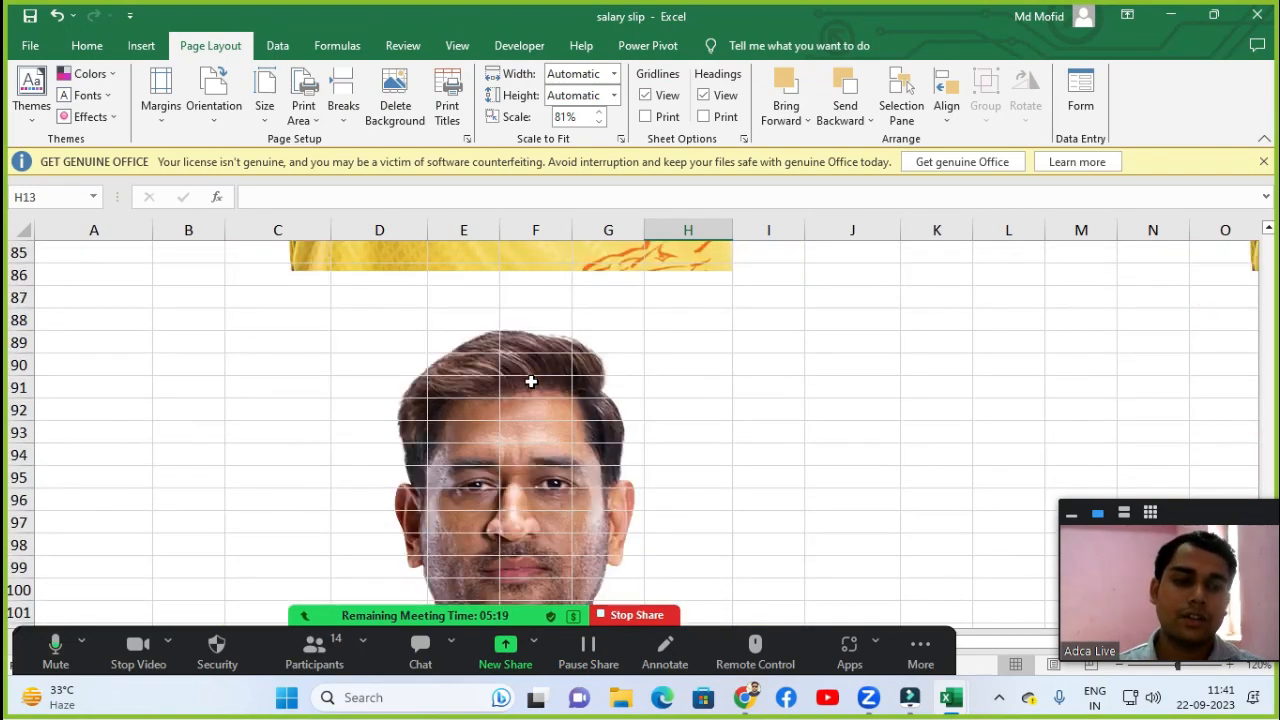
scroll(531, 381, down, 13)
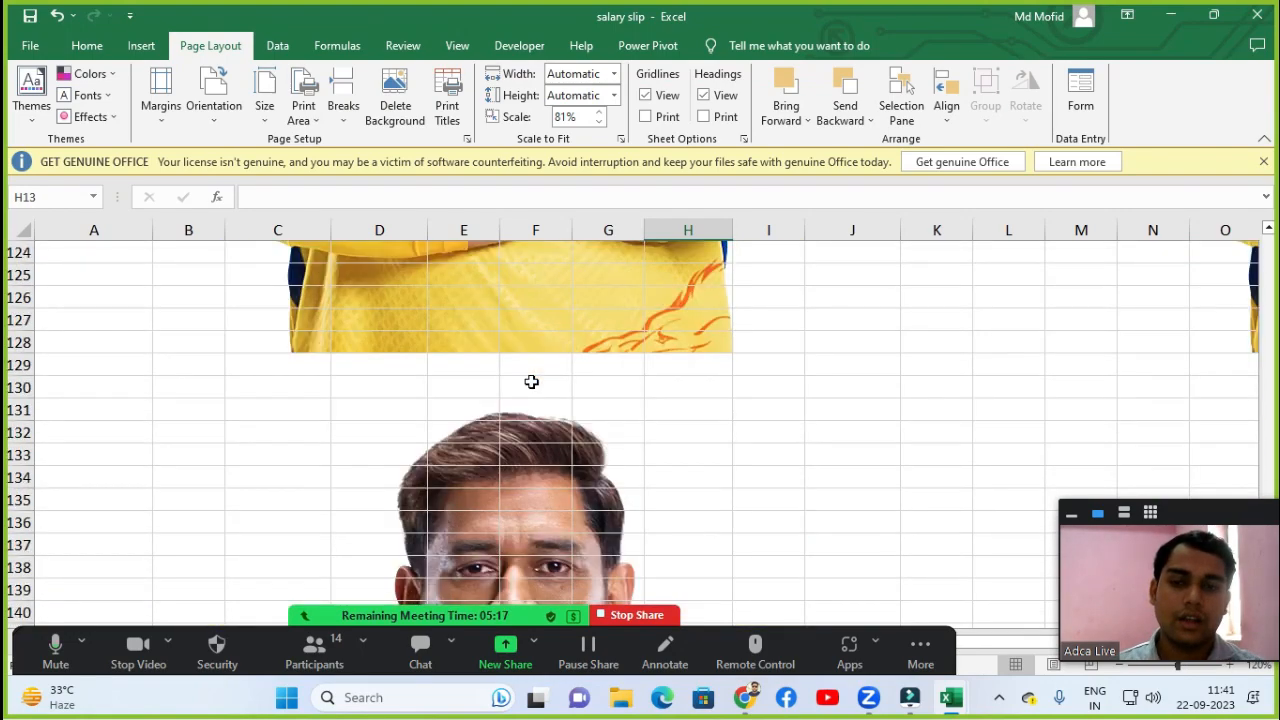
scroll(531, 381, down, 12)
scroll(520, 380, up, 20)
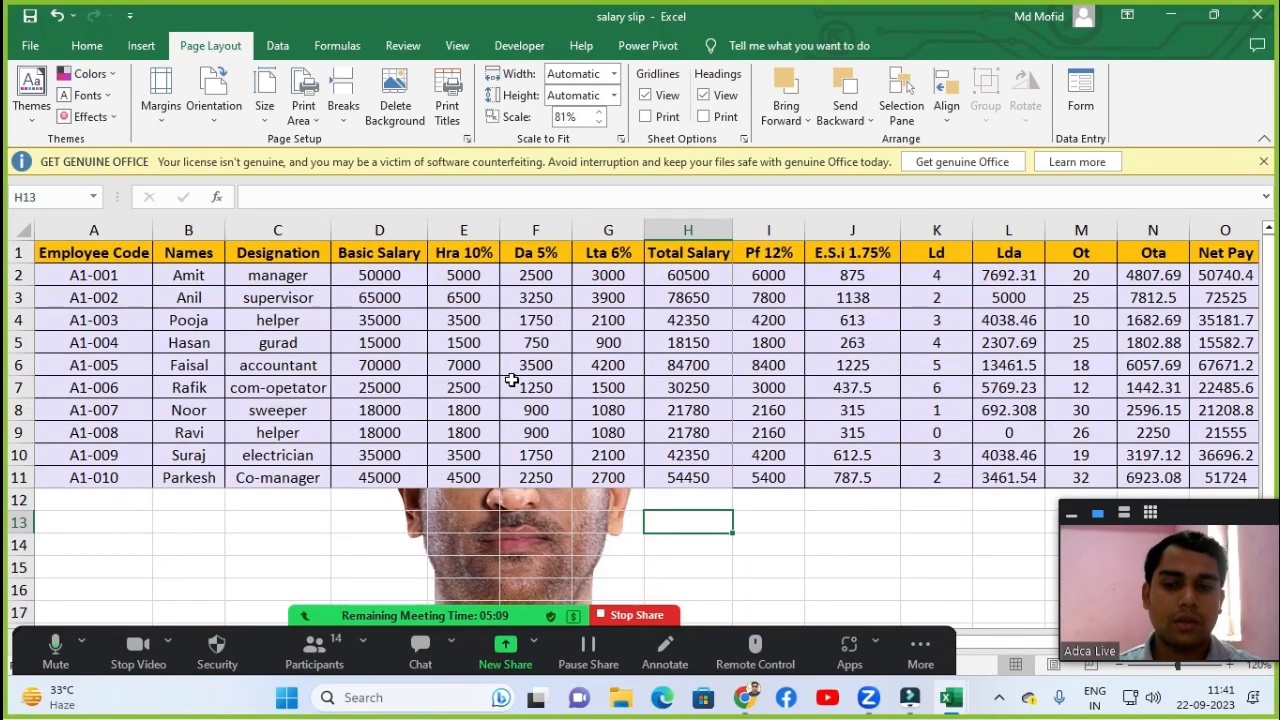
Delete the background picture from the salary sheet and select cell D6.
click(383, 112)
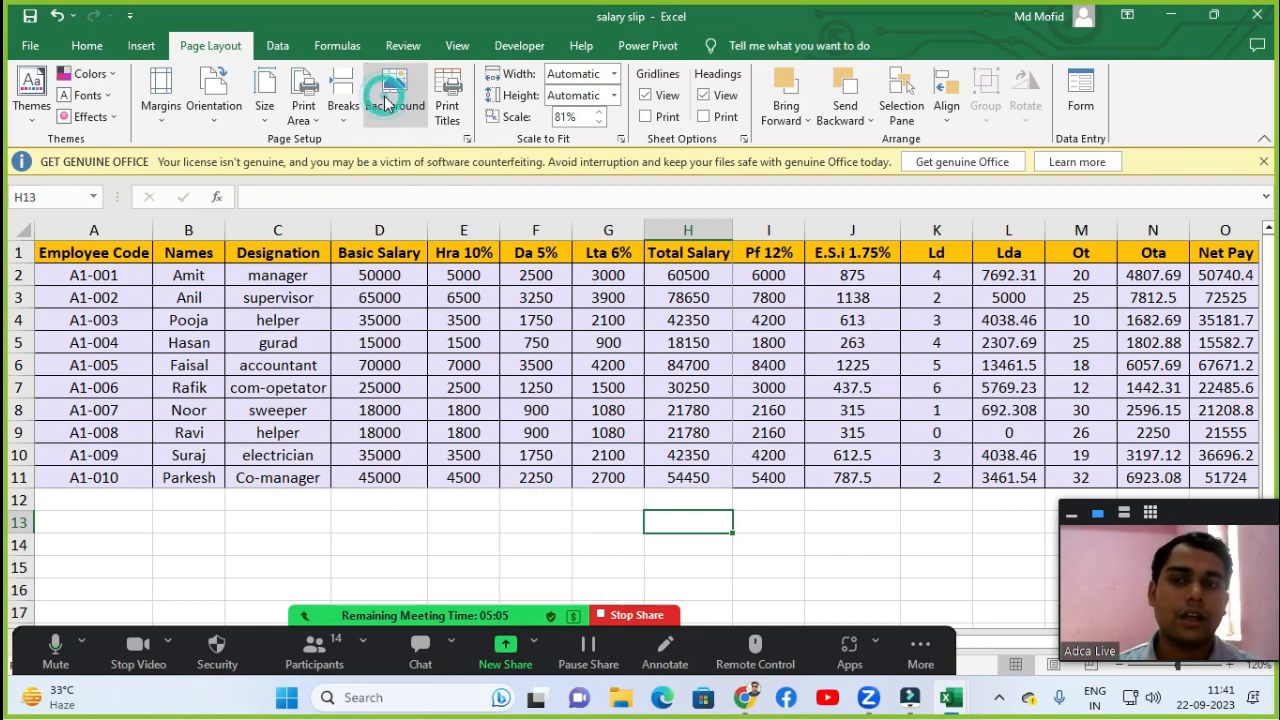
click(395, 367)
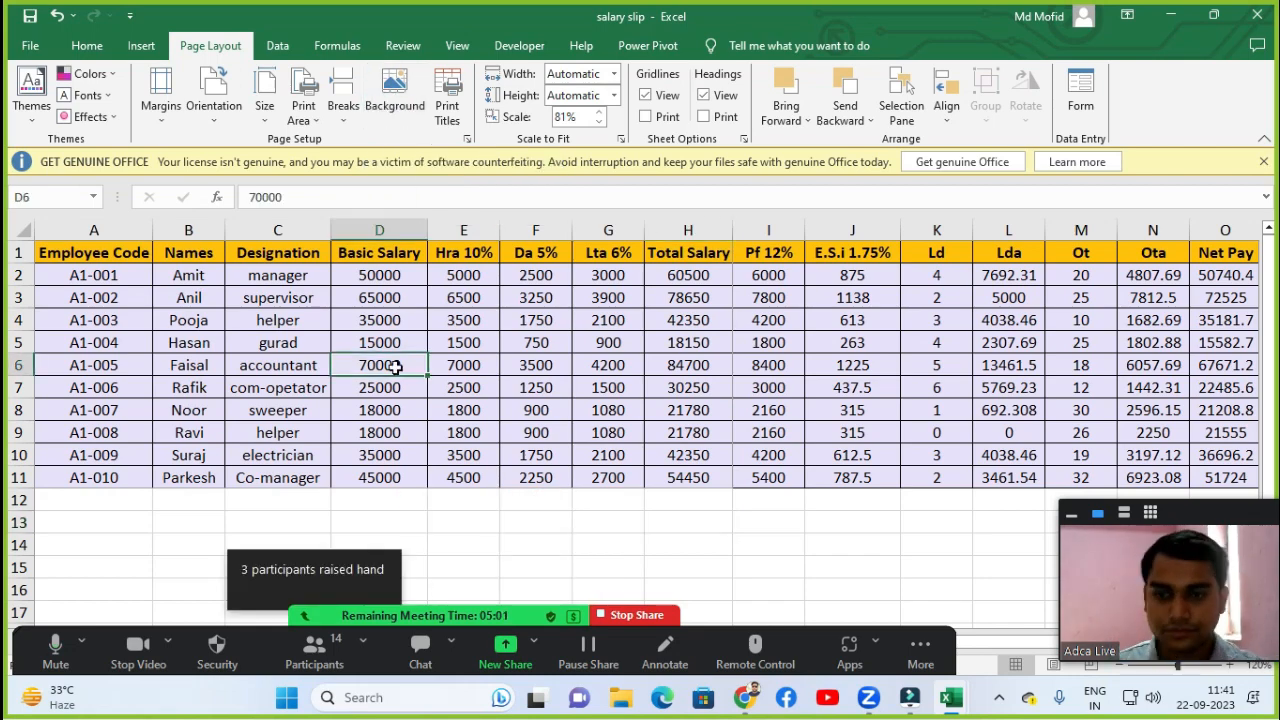
Open the Zoom participant list and ask the first participant with a raised hand to unmute.
click(316, 648)
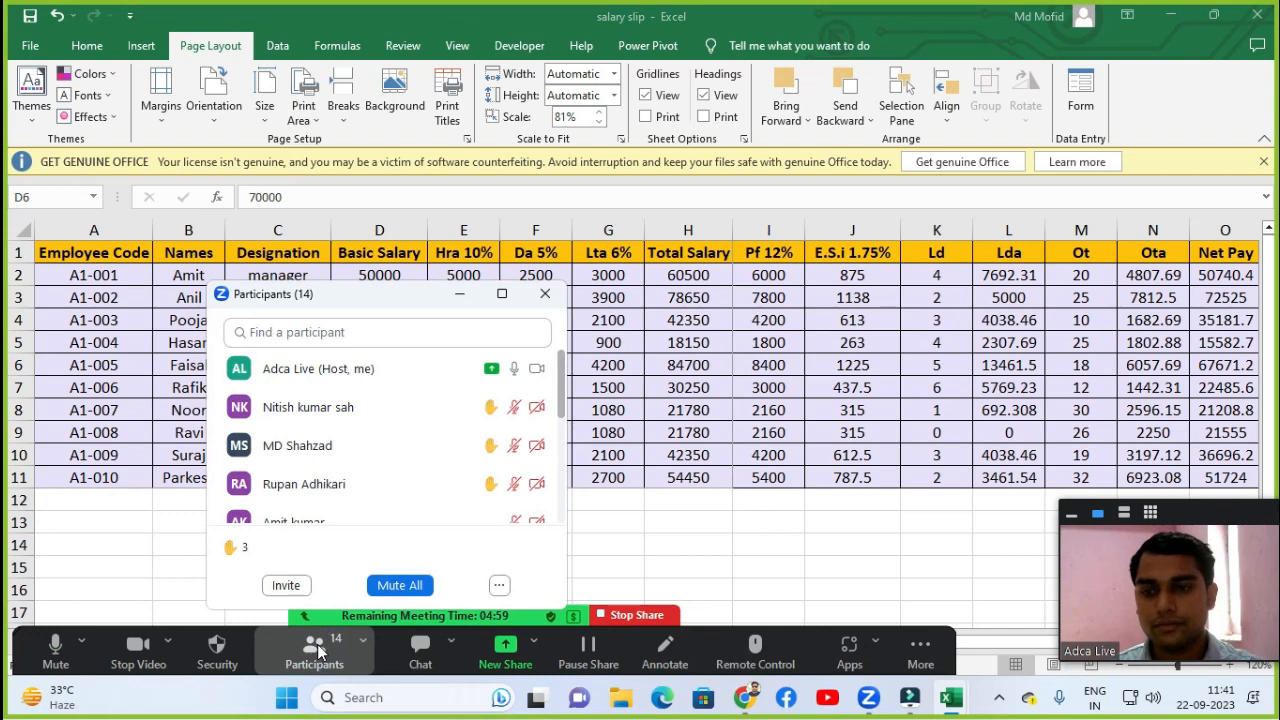
mouse_move(445, 413)
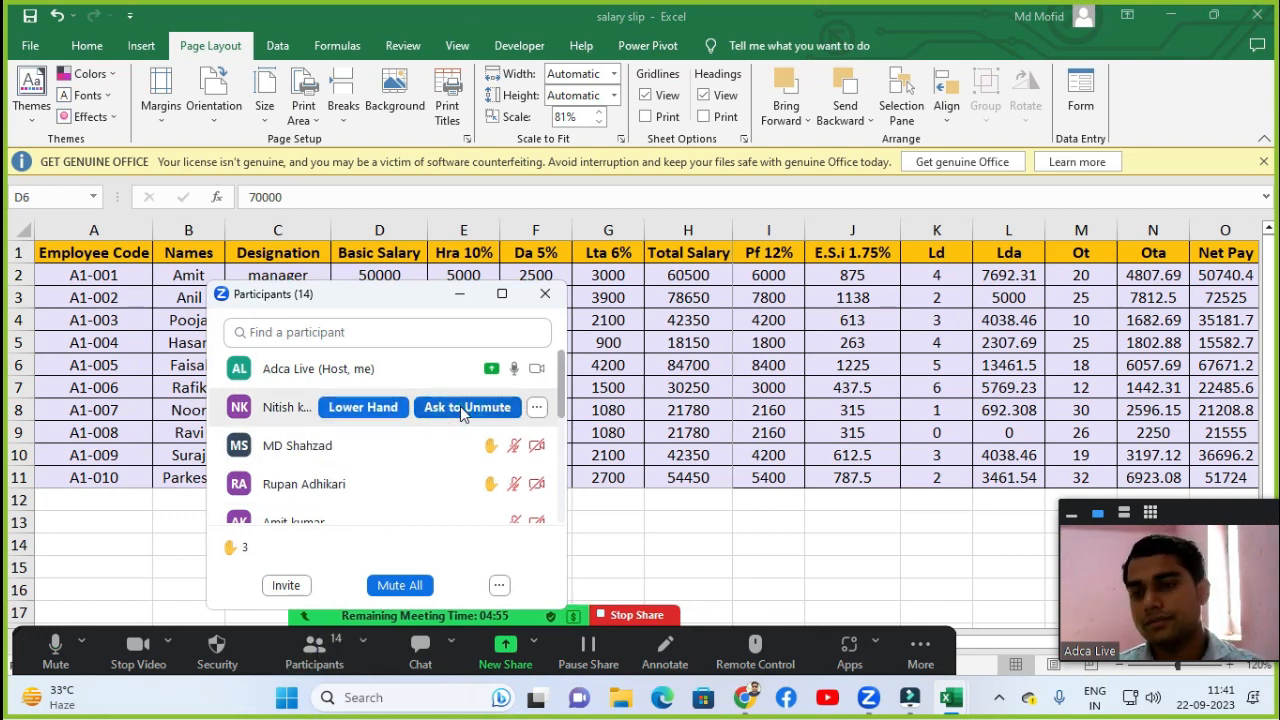
scroll(405, 464, down, 5)
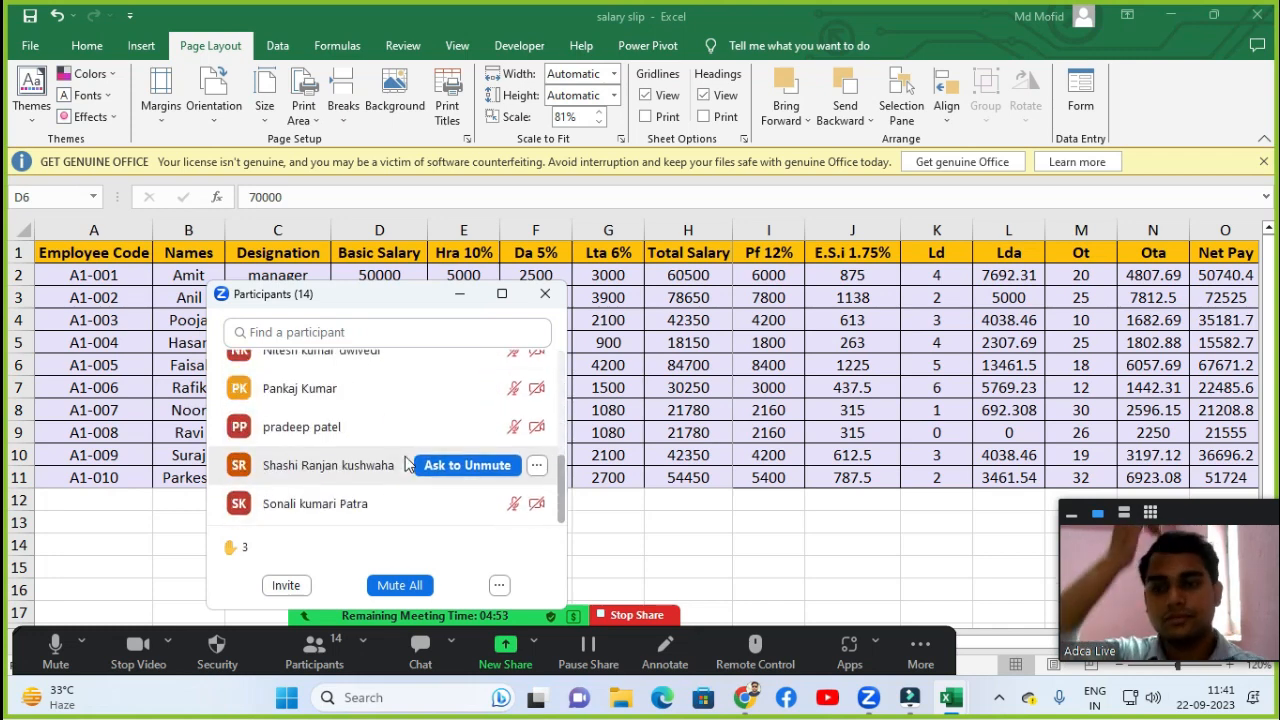
scroll(405, 464, up, 5)
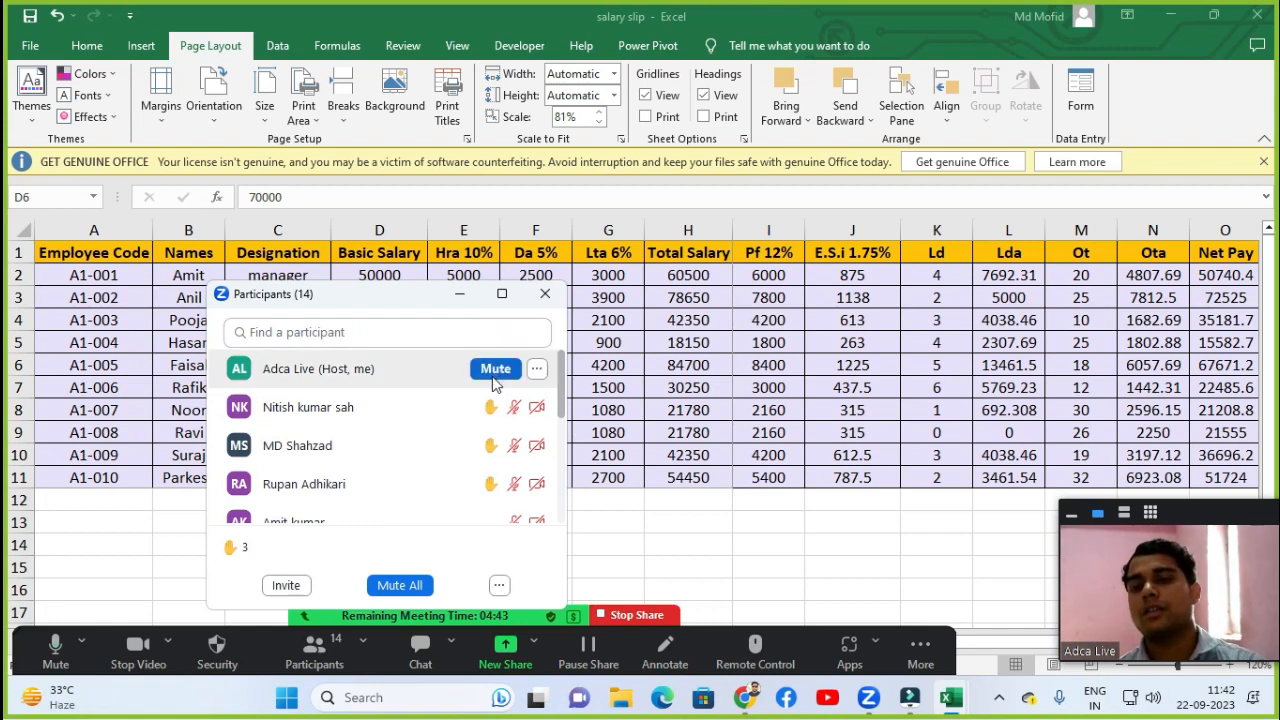
mouse_move(500, 418)
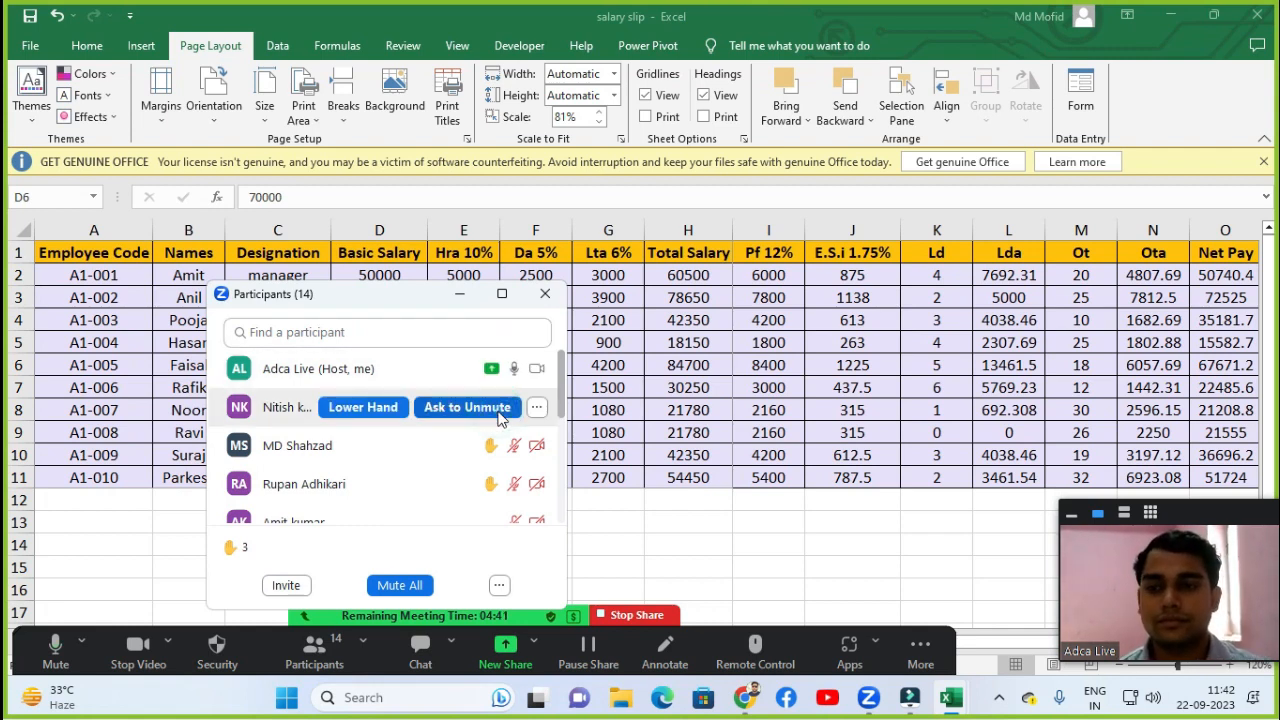
click(500, 418)
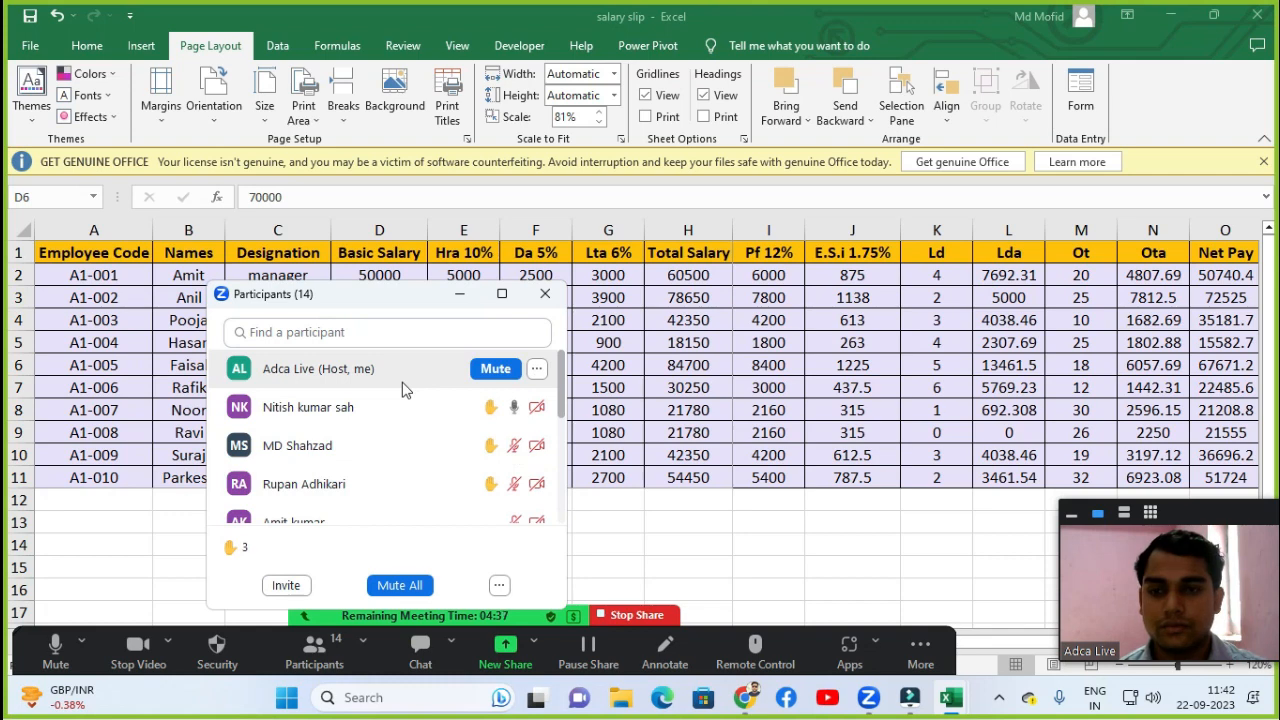
Mute the first raised-hand participant again, ask the second one to unmute, and close the participant list.
click(500, 407)
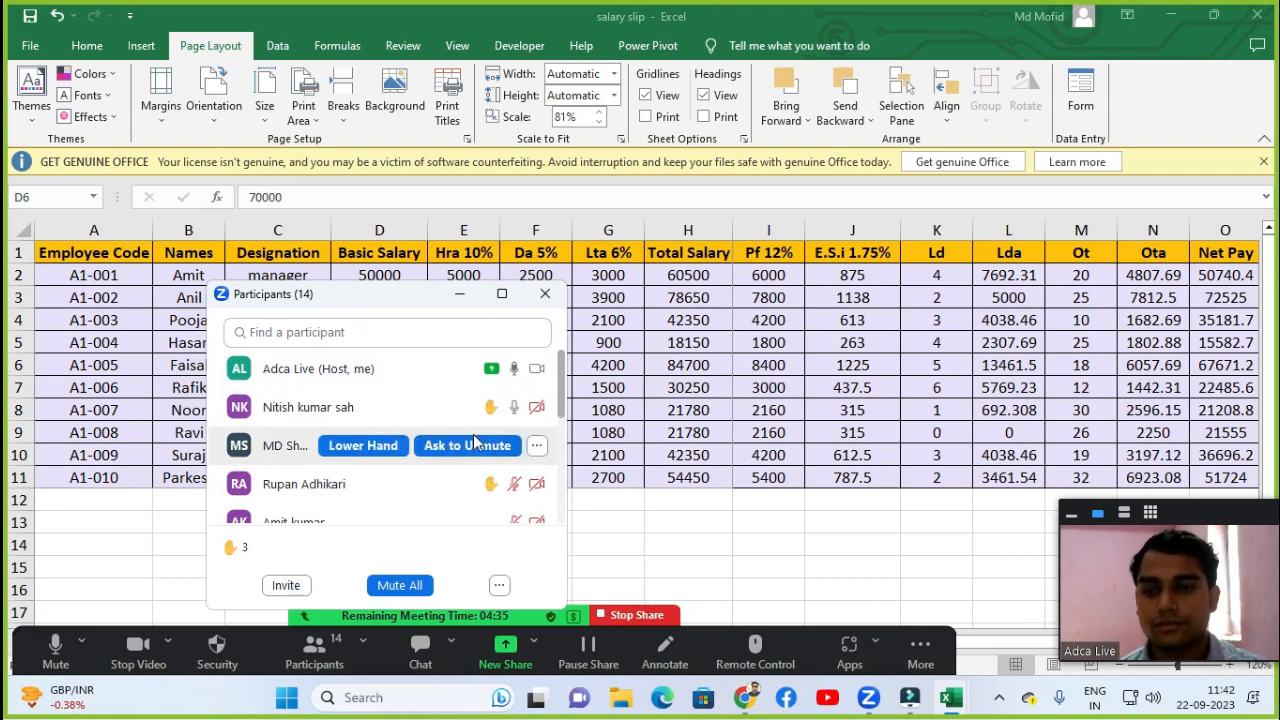
click(470, 453)
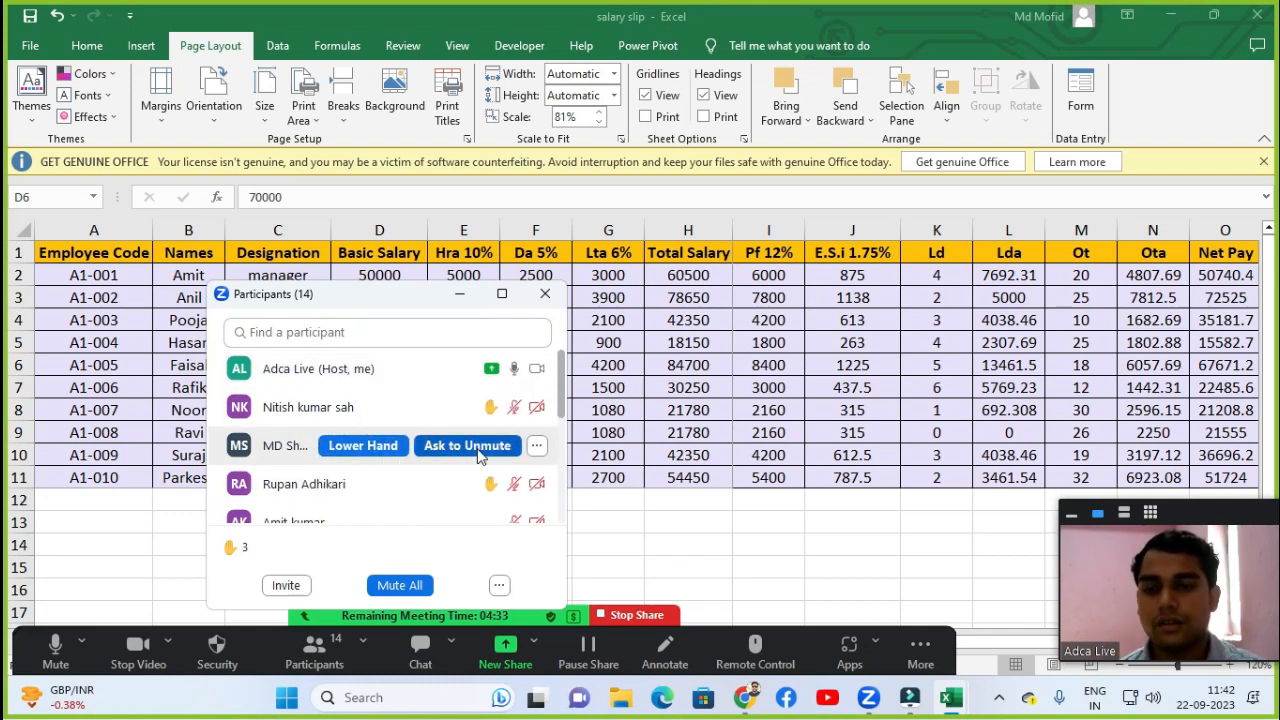
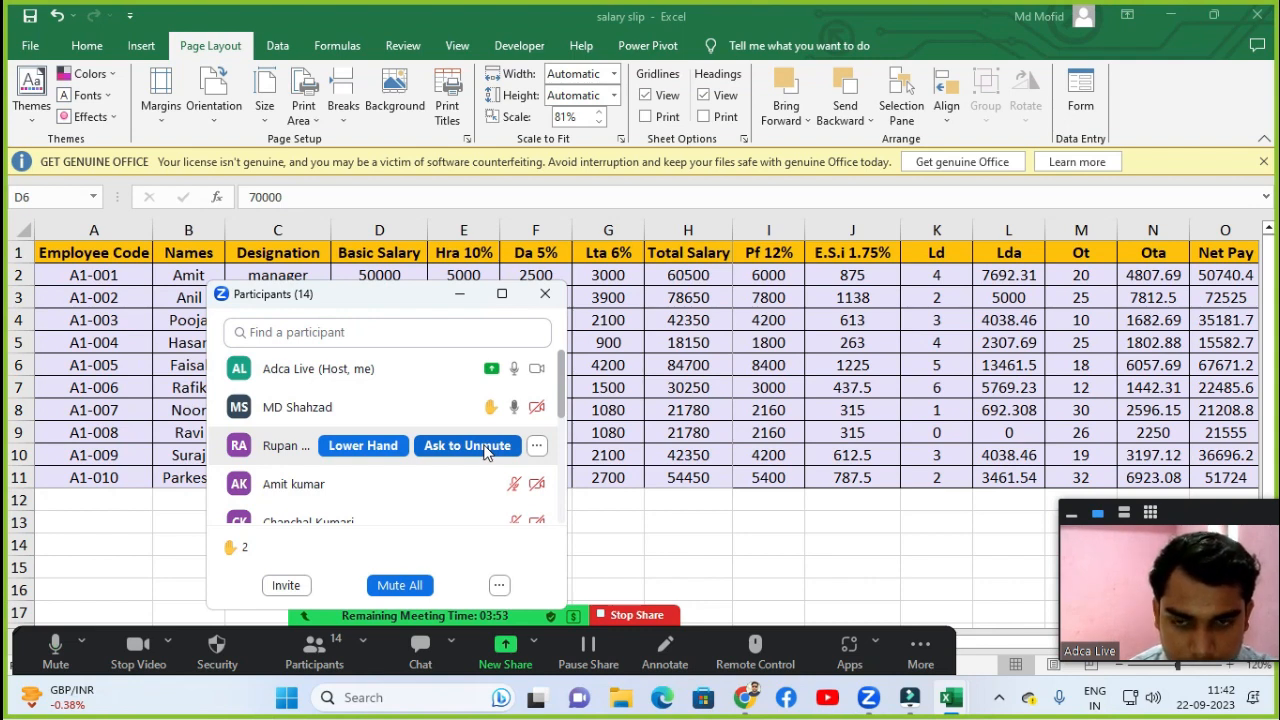
click(546, 292)
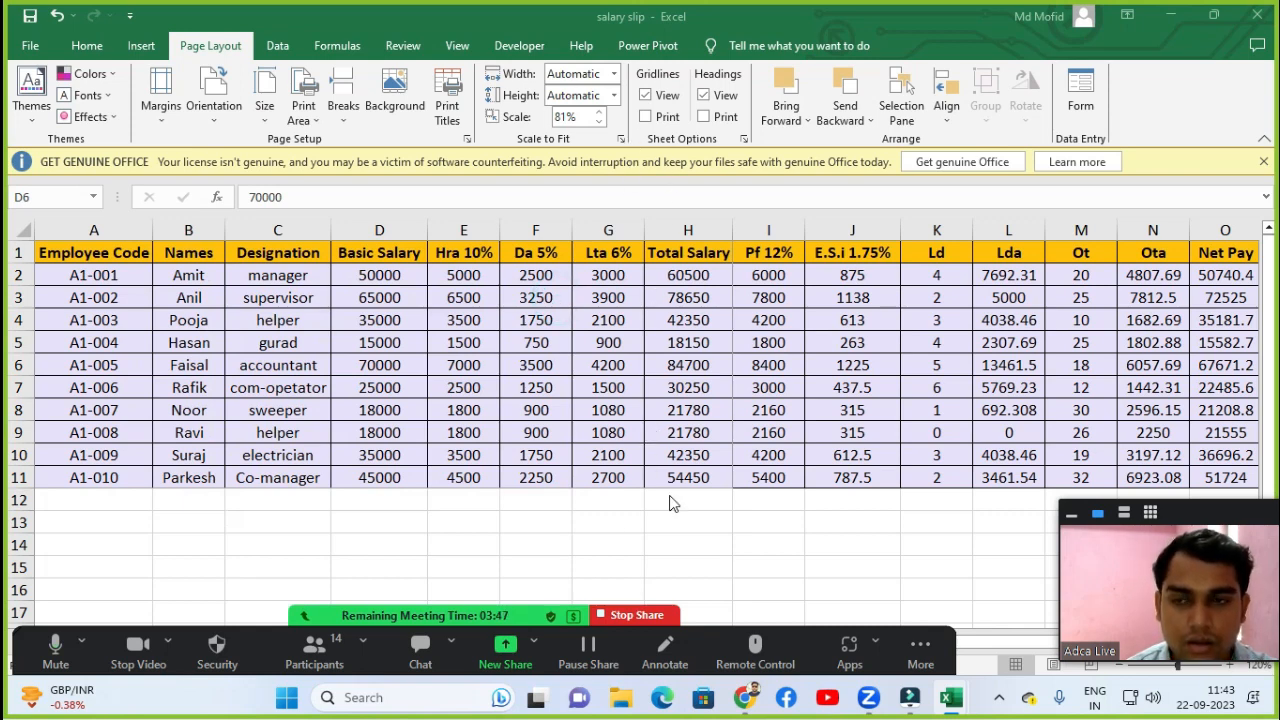
Set the salary sheet's page orientation to Portrait and its paper size to A4.
click(214, 105)
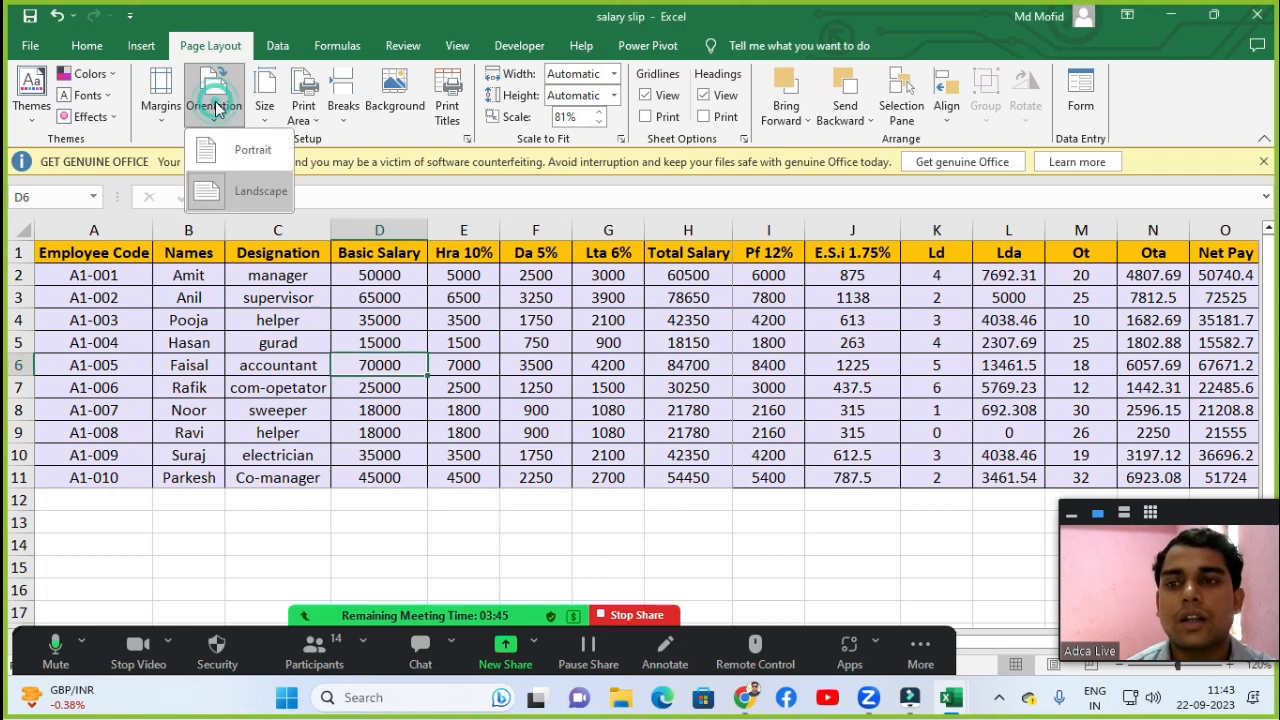
click(241, 164)
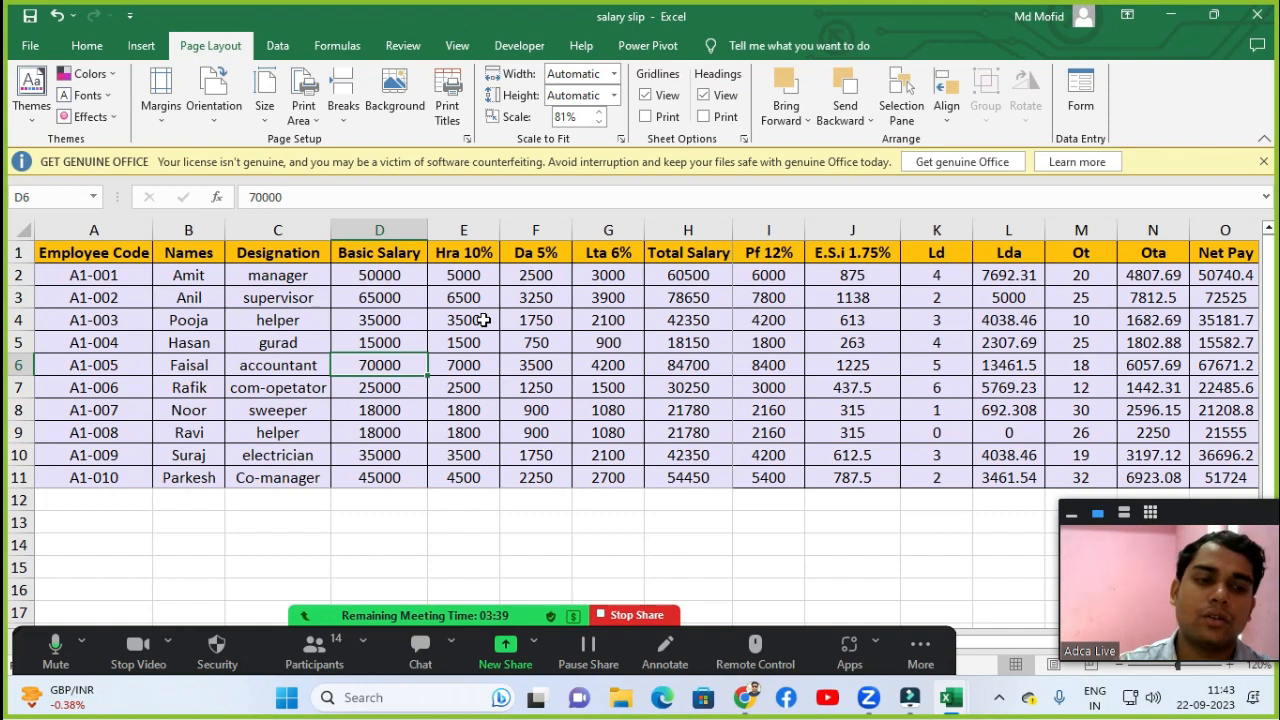
click(267, 112)
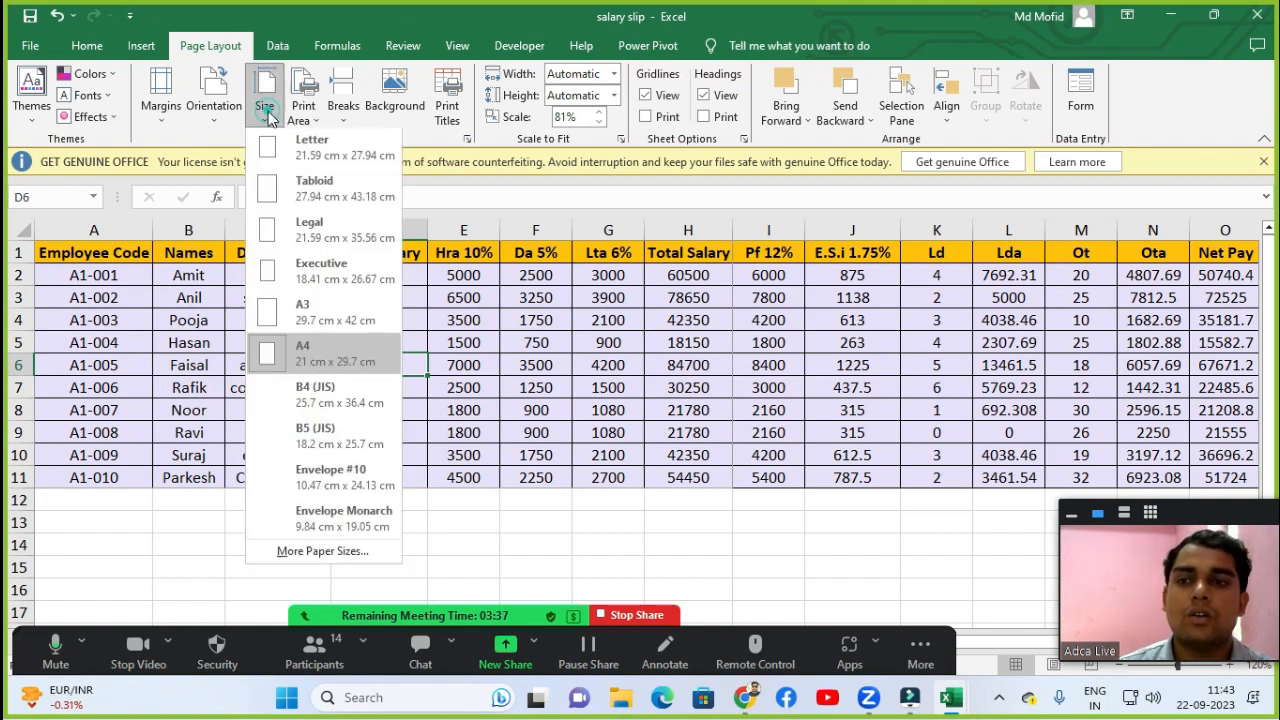
click(325, 360)
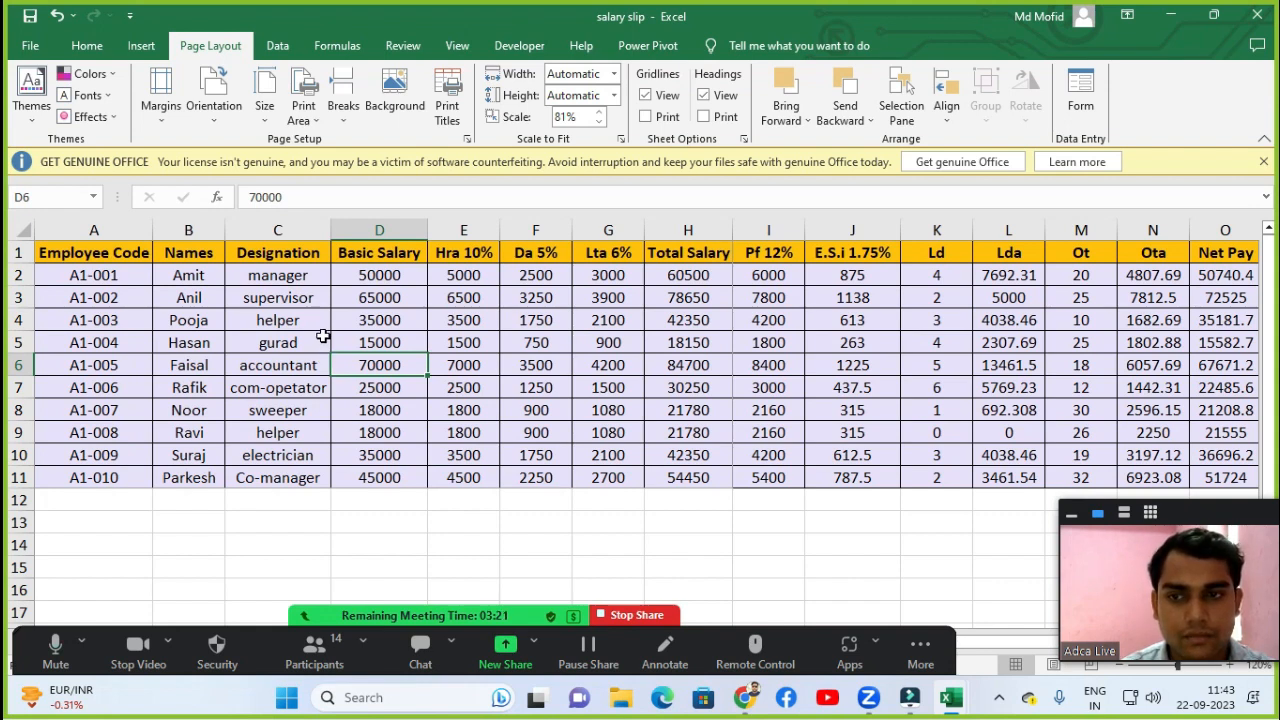
click(355, 322)
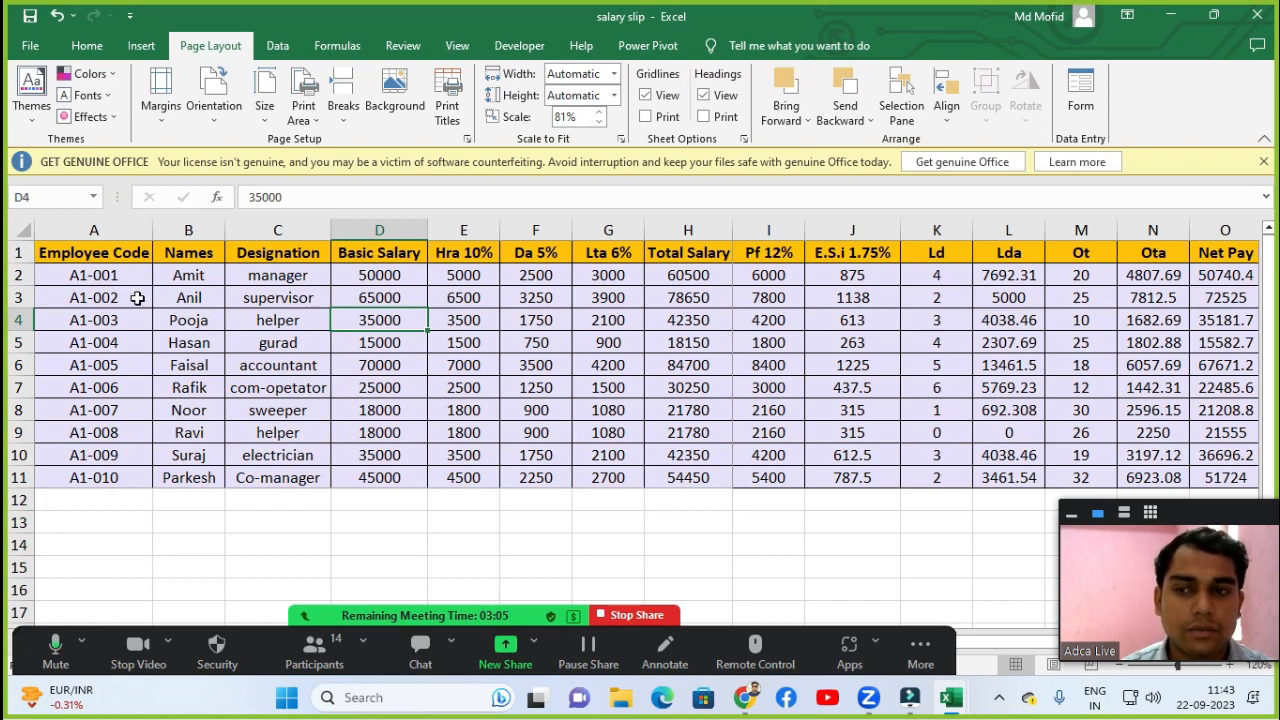
drag(123, 296, 1107, 372)
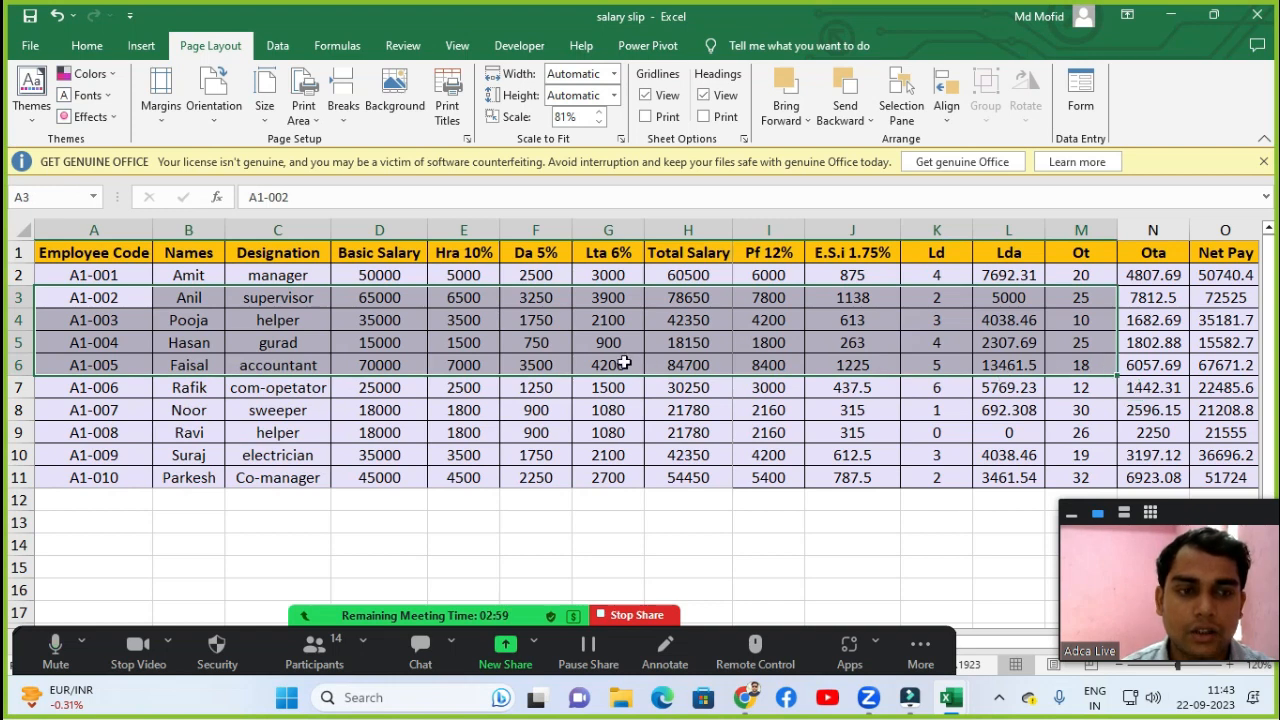
click(530, 435)
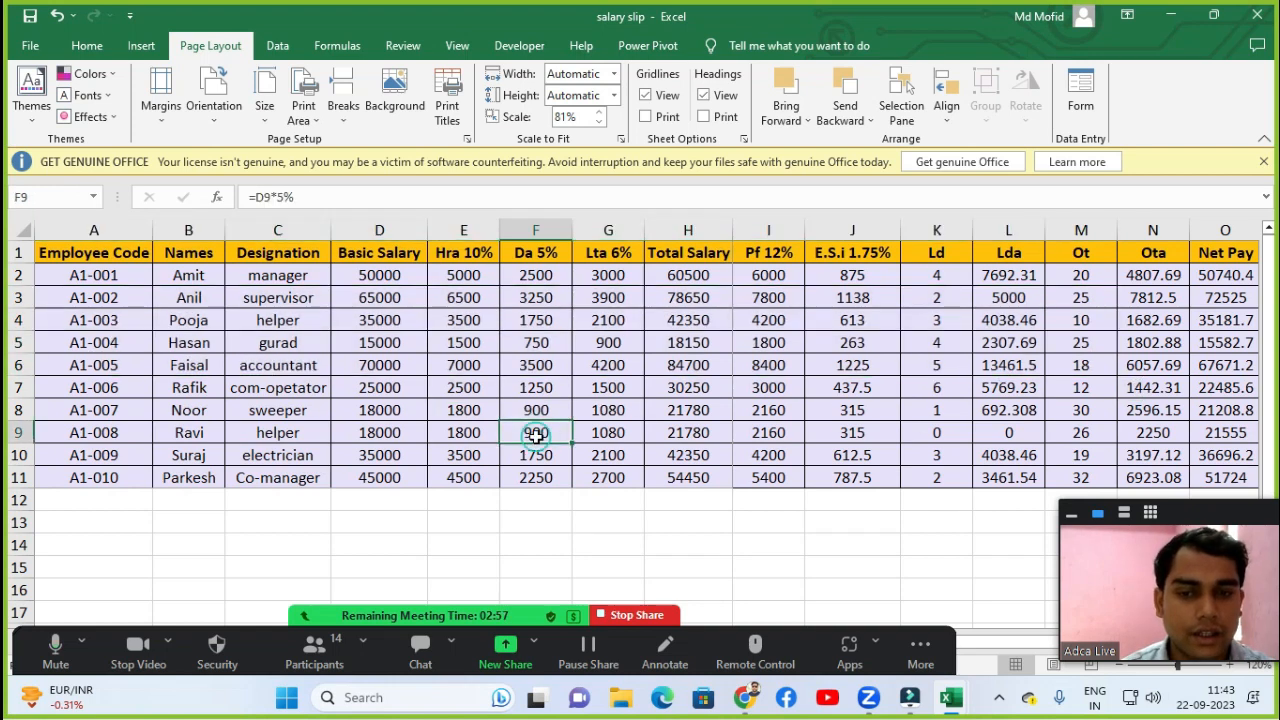
Open the recent workbook "formula" from Downloads and enable editing for it.
click(30, 45)
scroll(287, 427, down, 1)
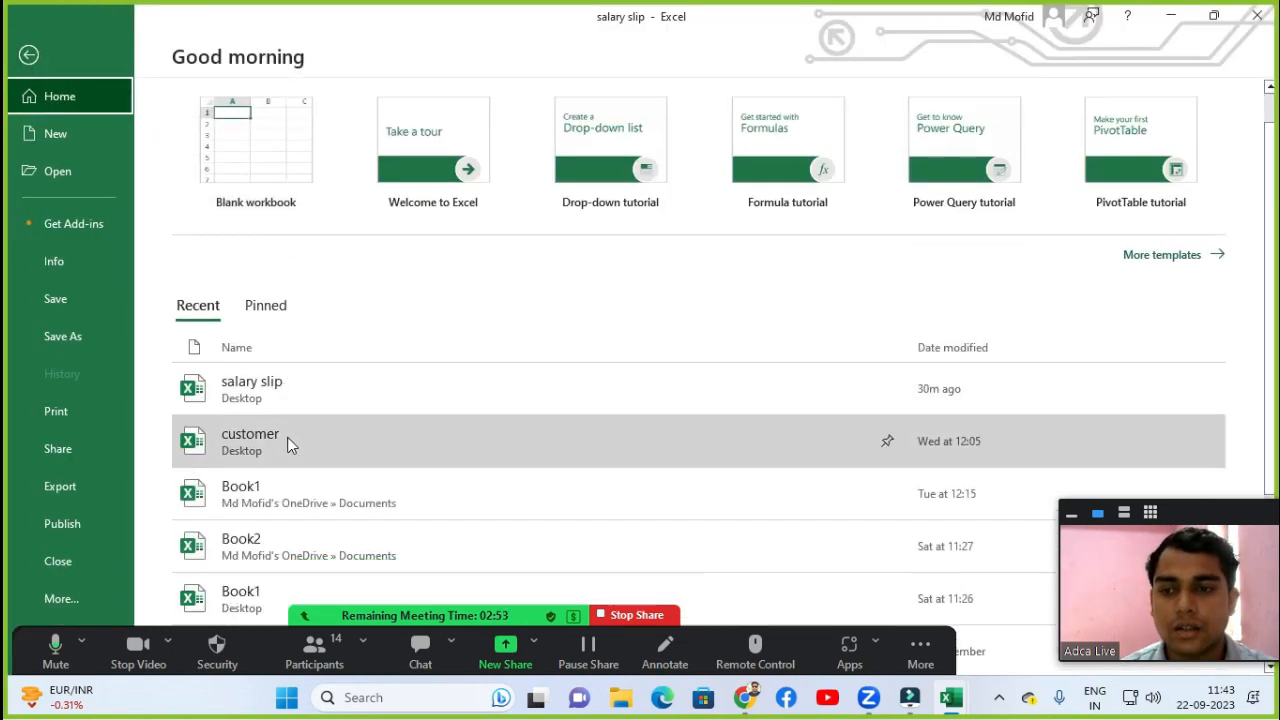
scroll(270, 450, down, 2)
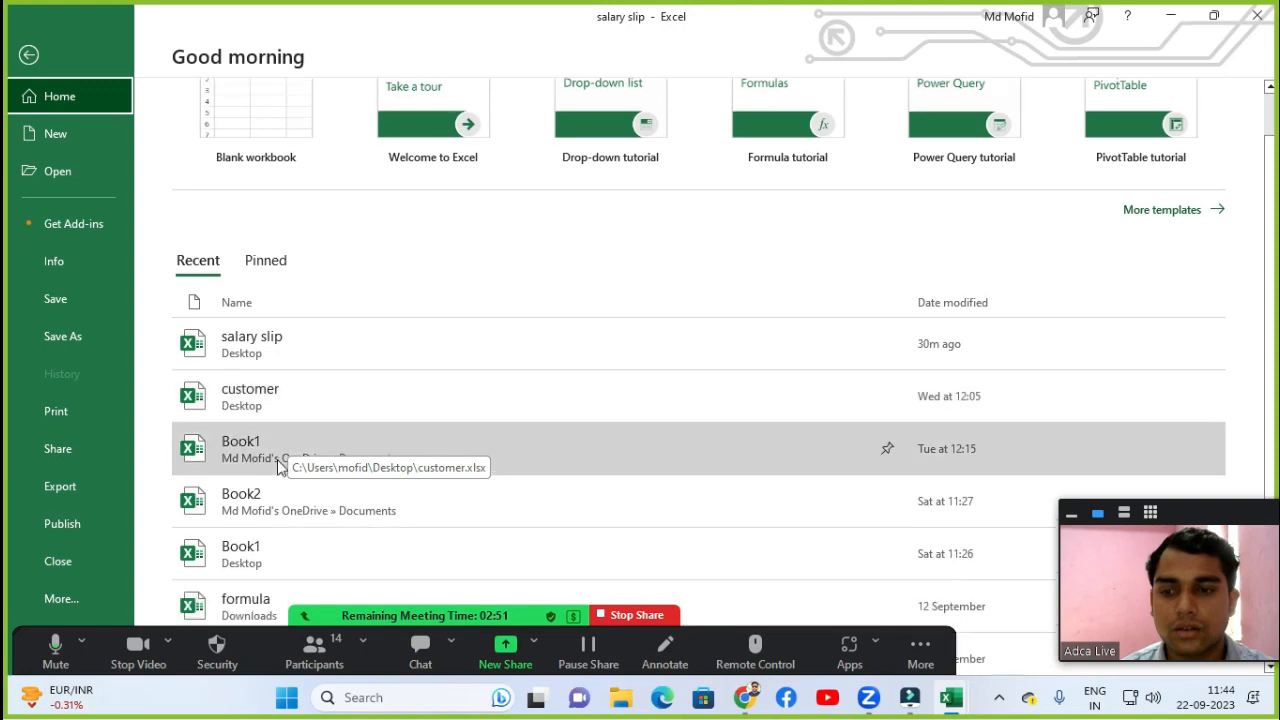
key(Escape)
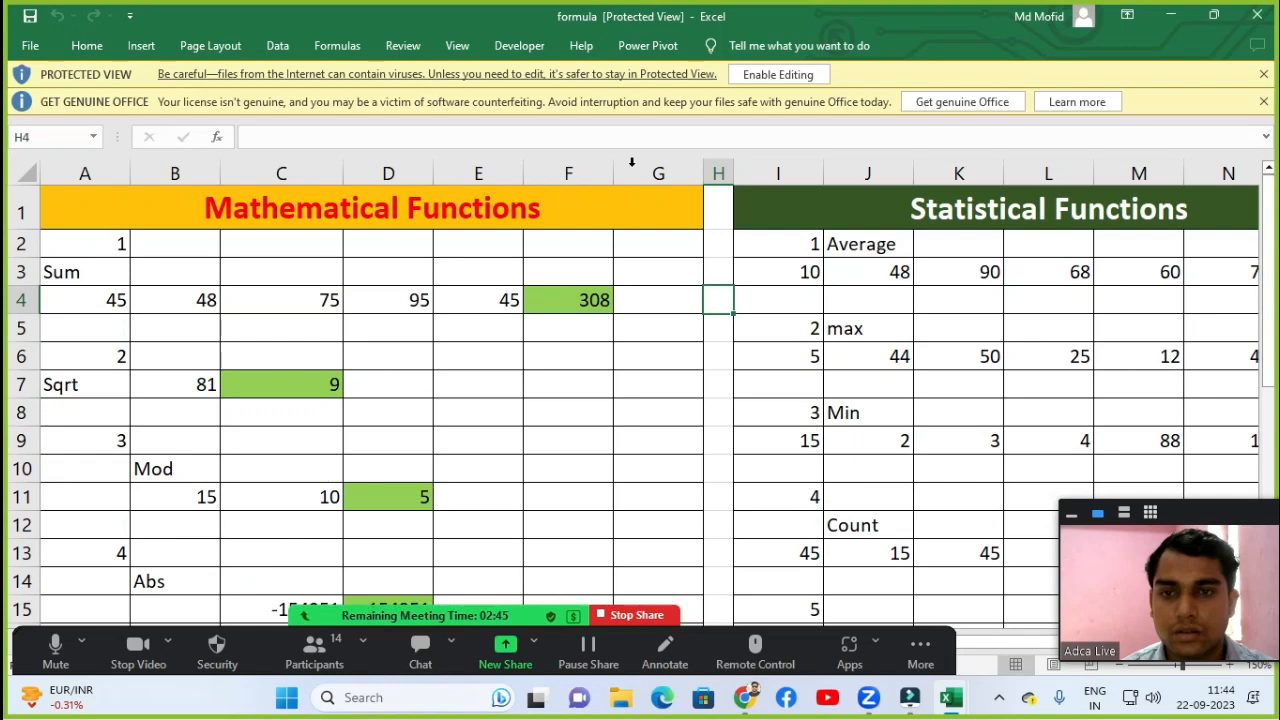
click(755, 75)
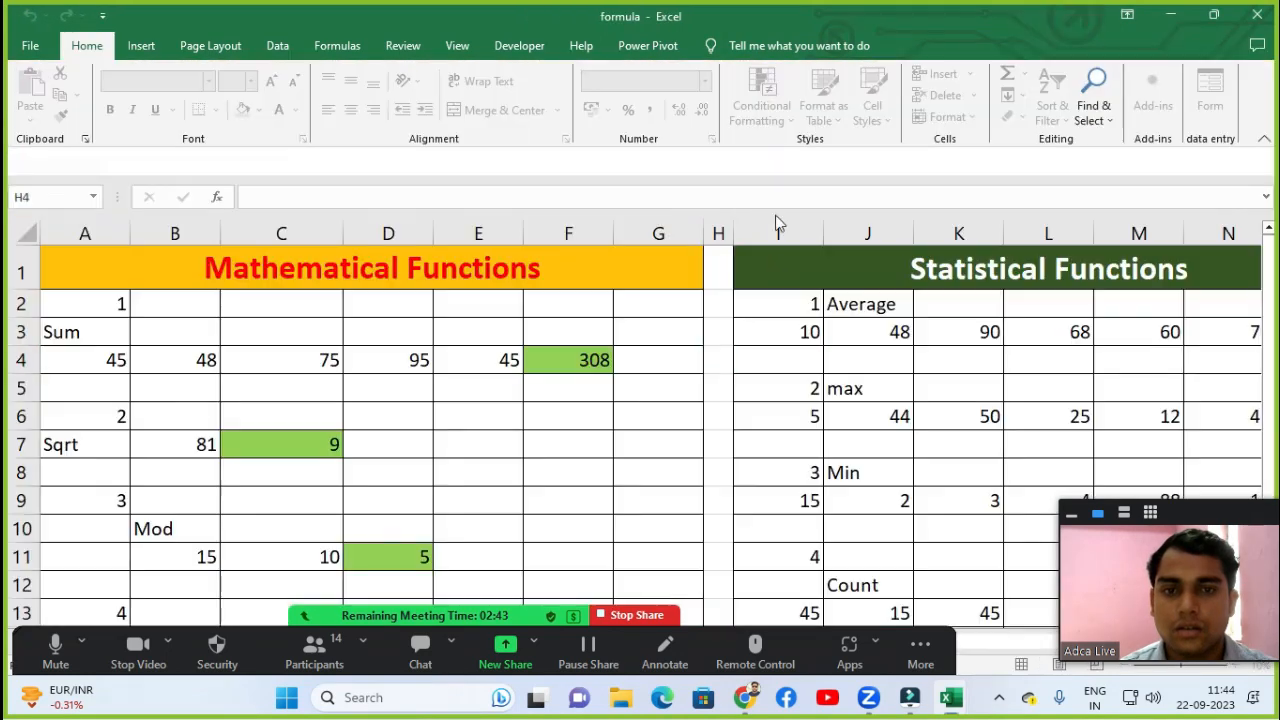
Set the whole Mathematical Functions table (A1:G26) as the print area and preview the printout.
scroll(761, 352, down, 7)
scroll(740, 355, down, 3)
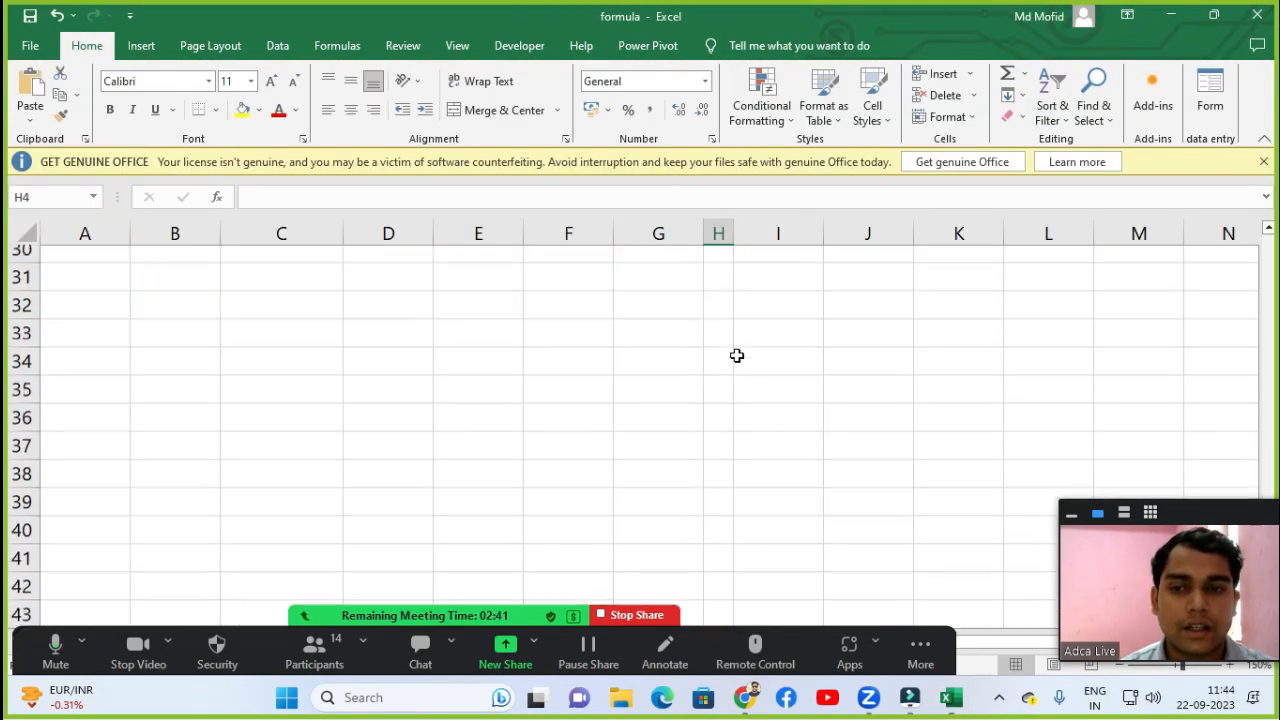
scroll(700, 357, up, 10)
drag(639, 277, 652, 614)
scroll(659, 460, down, 3)
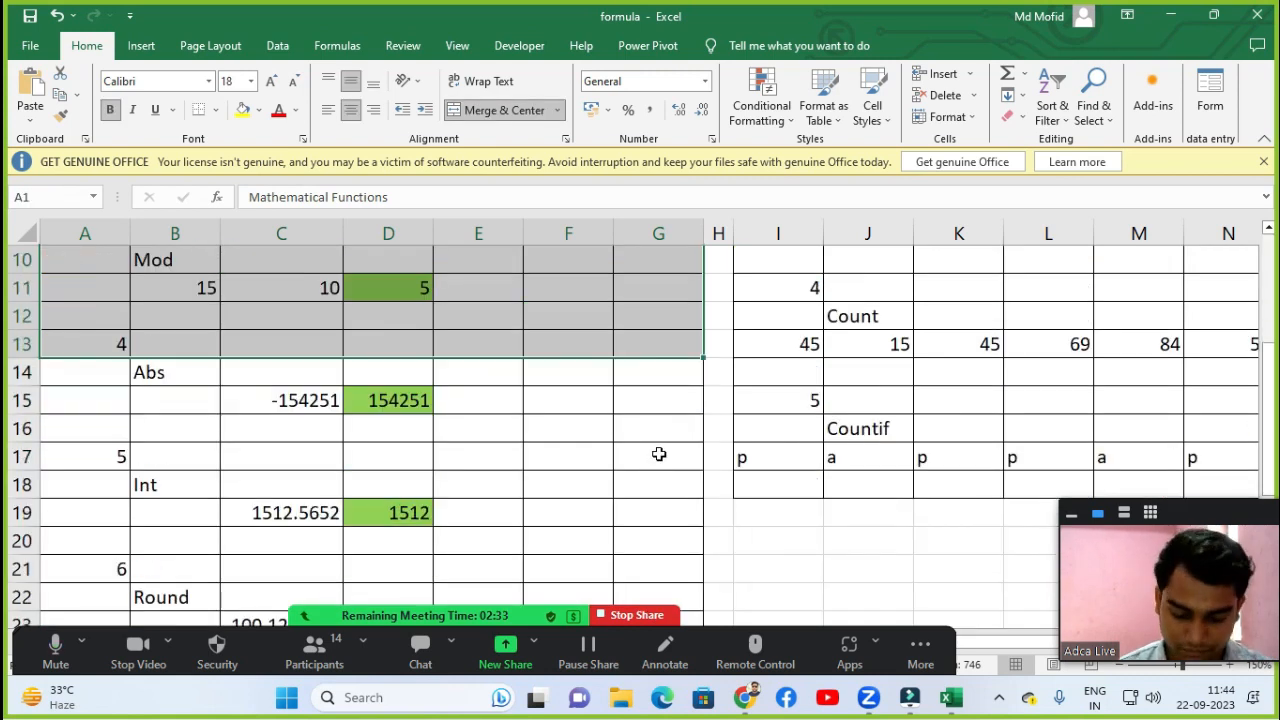
key(shift+Down)
key(shift+Down)
key(shift+Down)
key(shift+Down)
key(shift+Down)
key(shift+Down)
key(shift+Down)
key(shift+Down)
key(shift+Down)
key(shift+Down)
key(shift+Down)
key(shift+Down)
key(shift+Down)
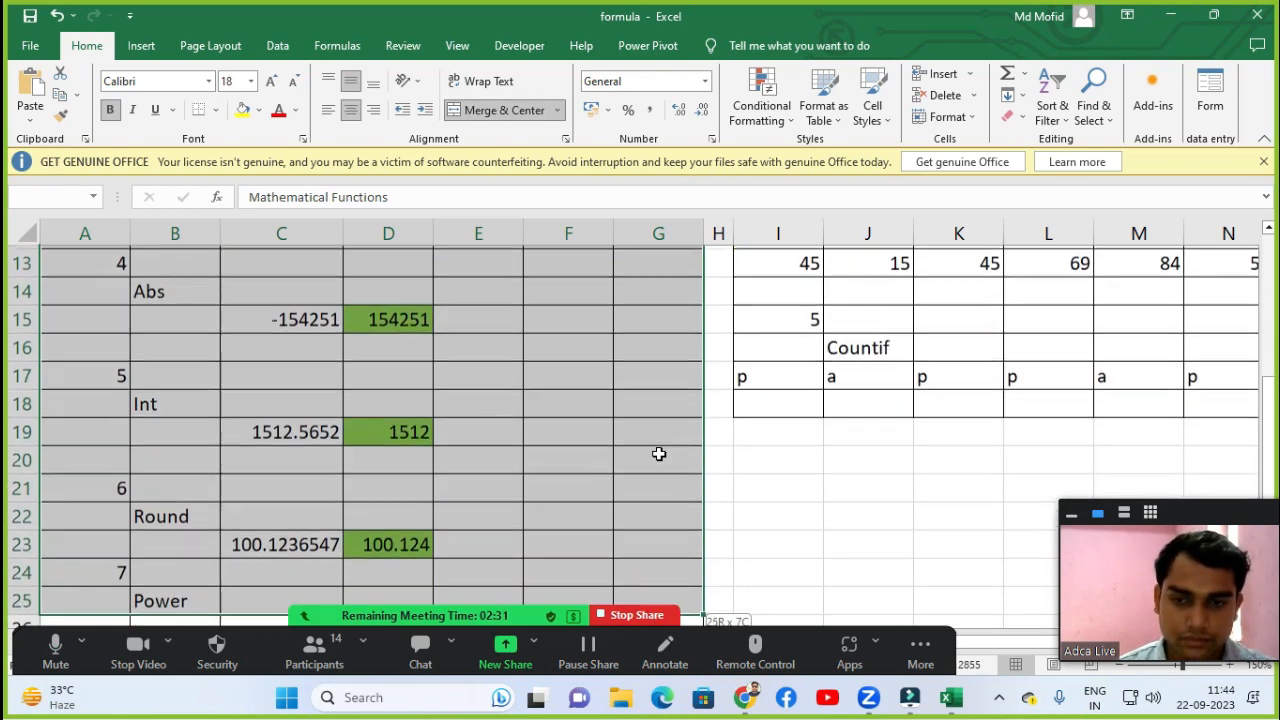
scroll(657, 451, down, 1)
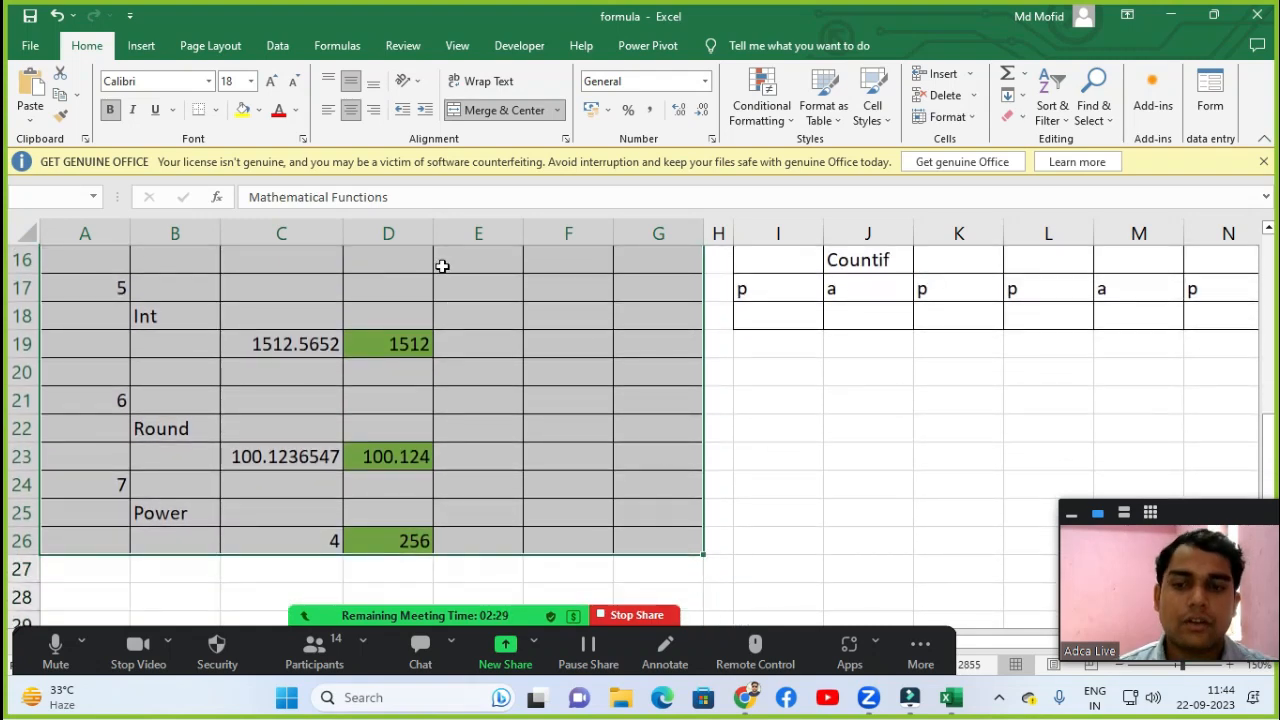
scroll(634, 360, up, 6)
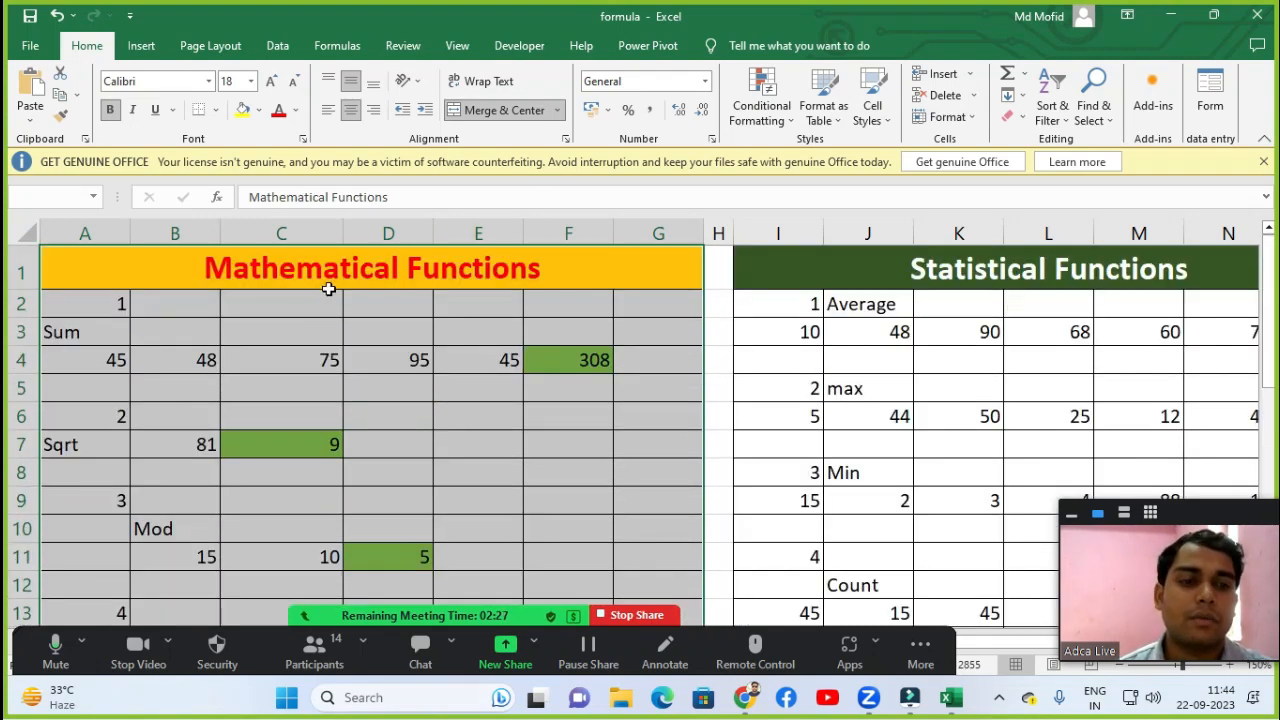
click(210, 45)
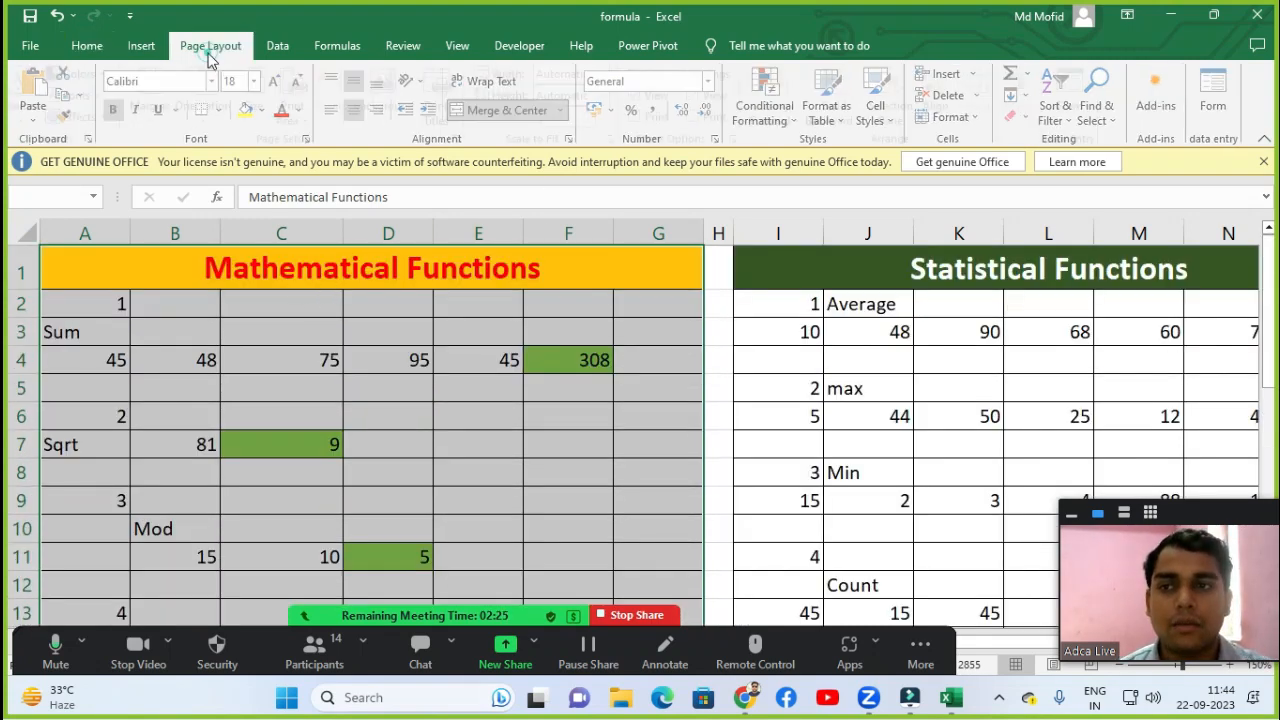
click(303, 108)
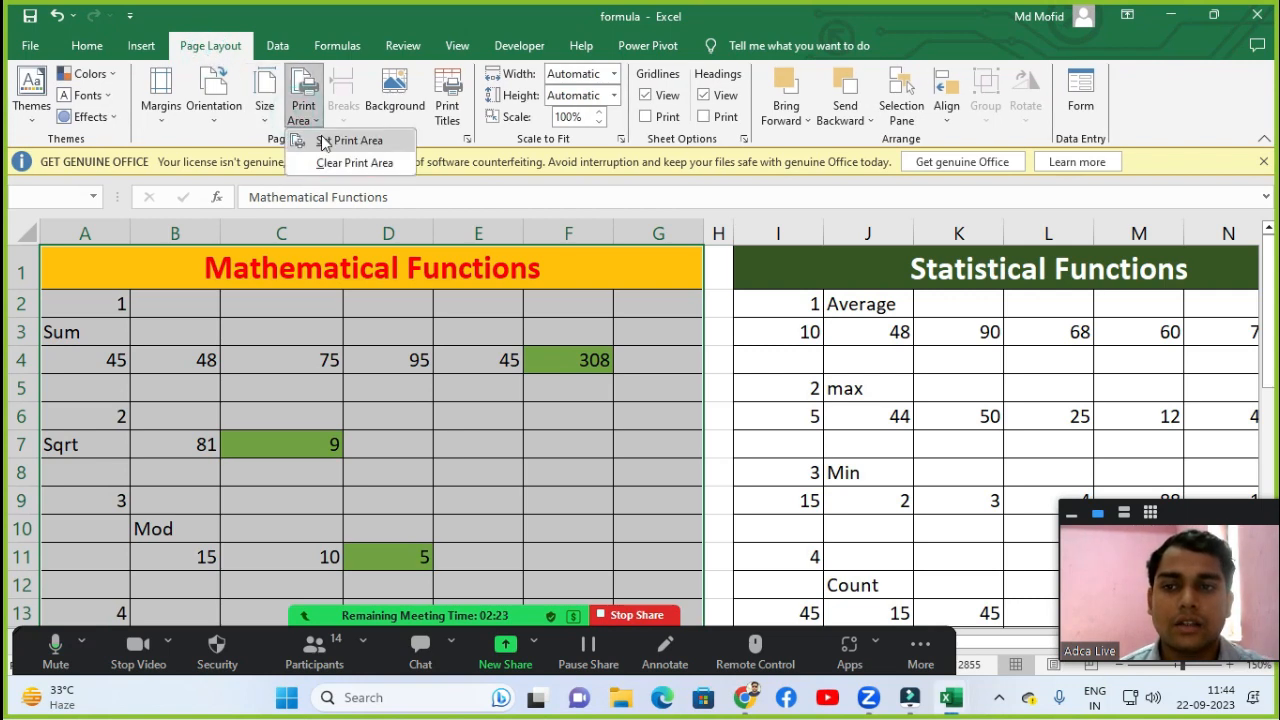
click(331, 139)
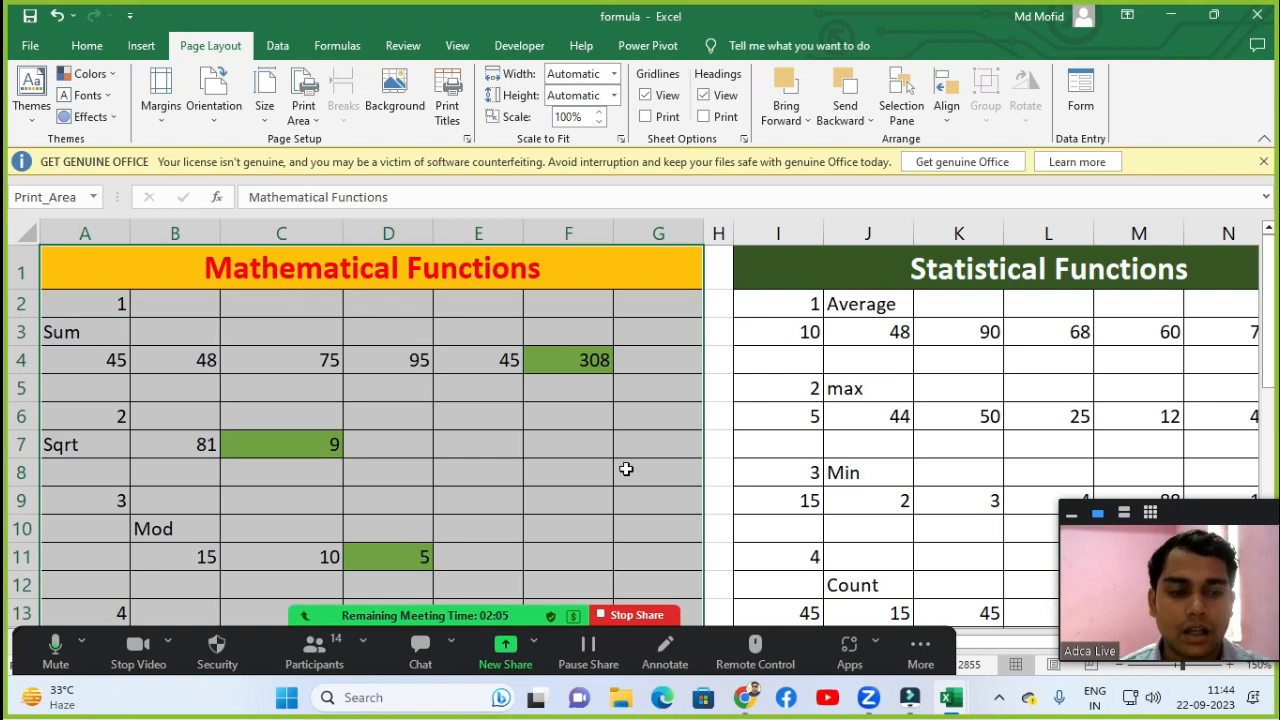
key(ctrl+p)
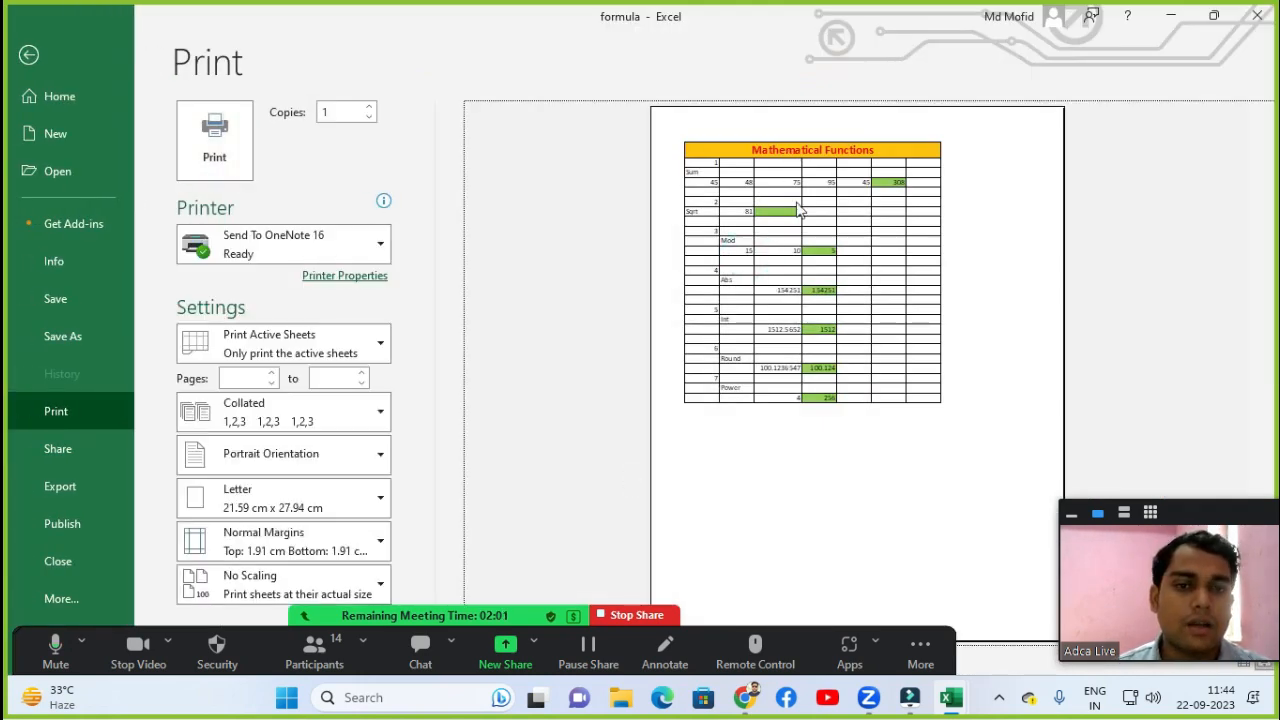
key(Escape)
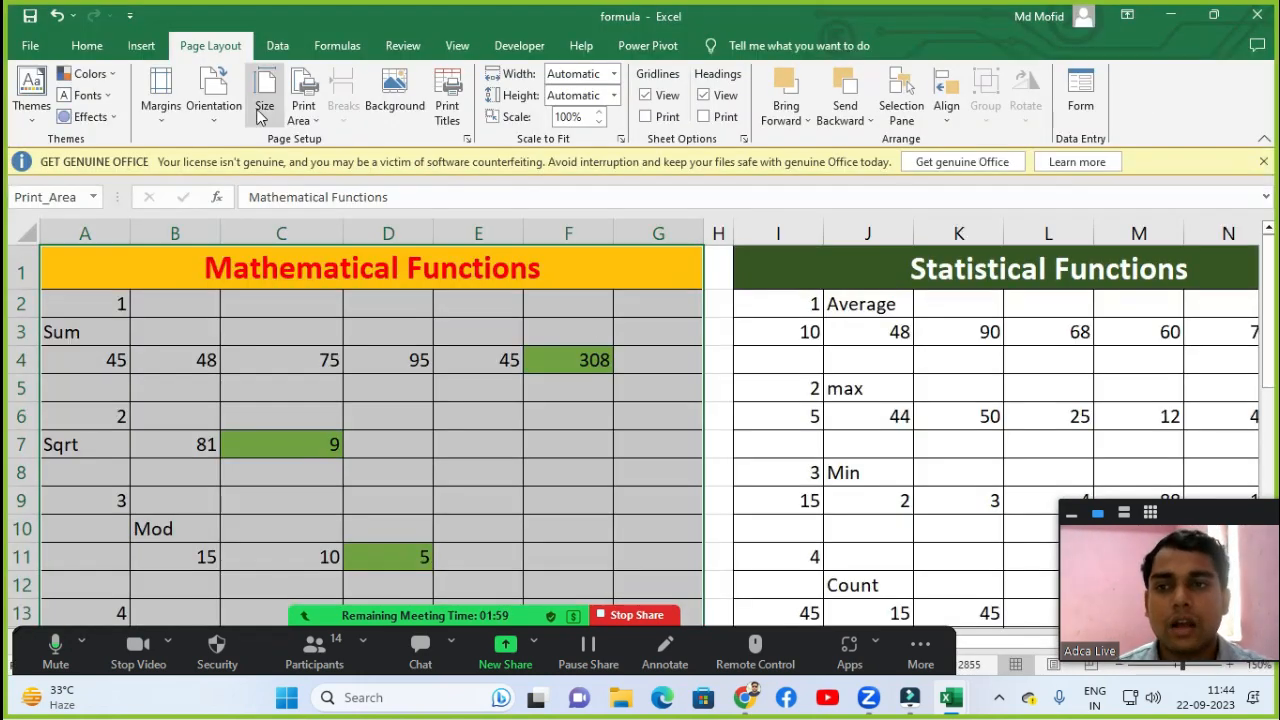
Set the formula sheet's paper size to A4 with Portrait orientation and check the print preview.
click(264, 95)
click(316, 362)
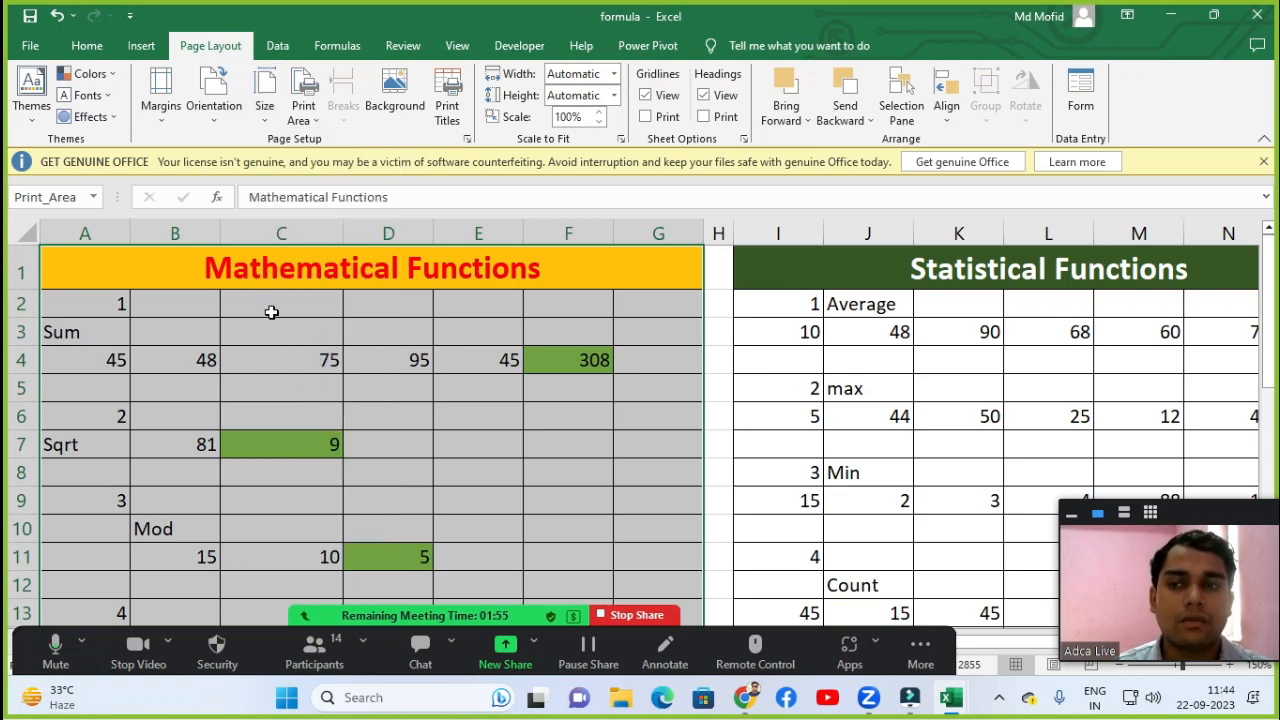
click(211, 118)
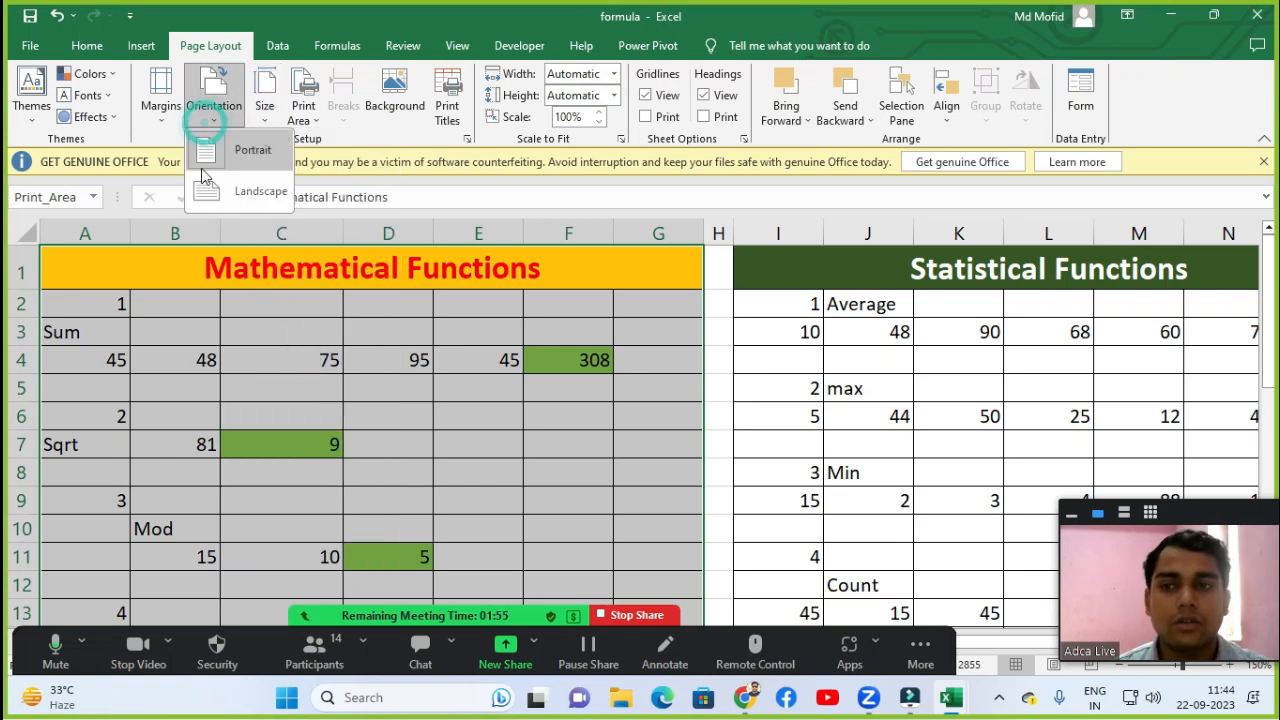
click(257, 170)
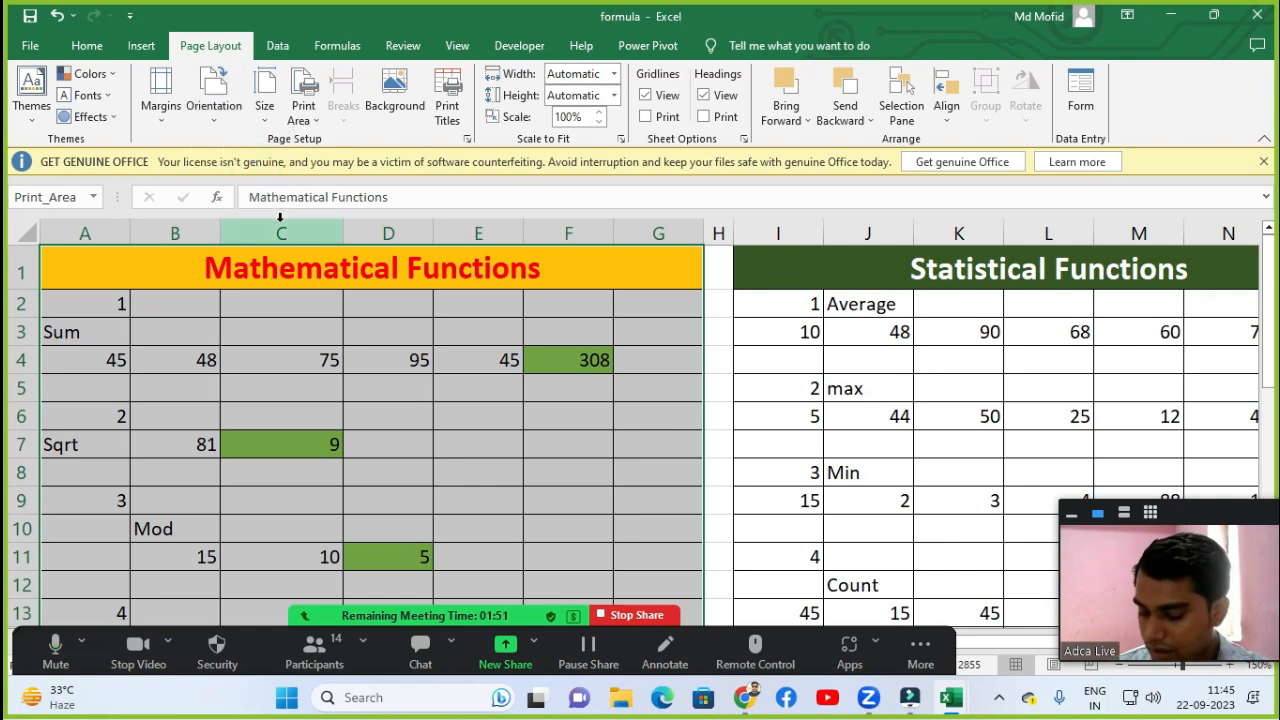
key(ctrl+p)
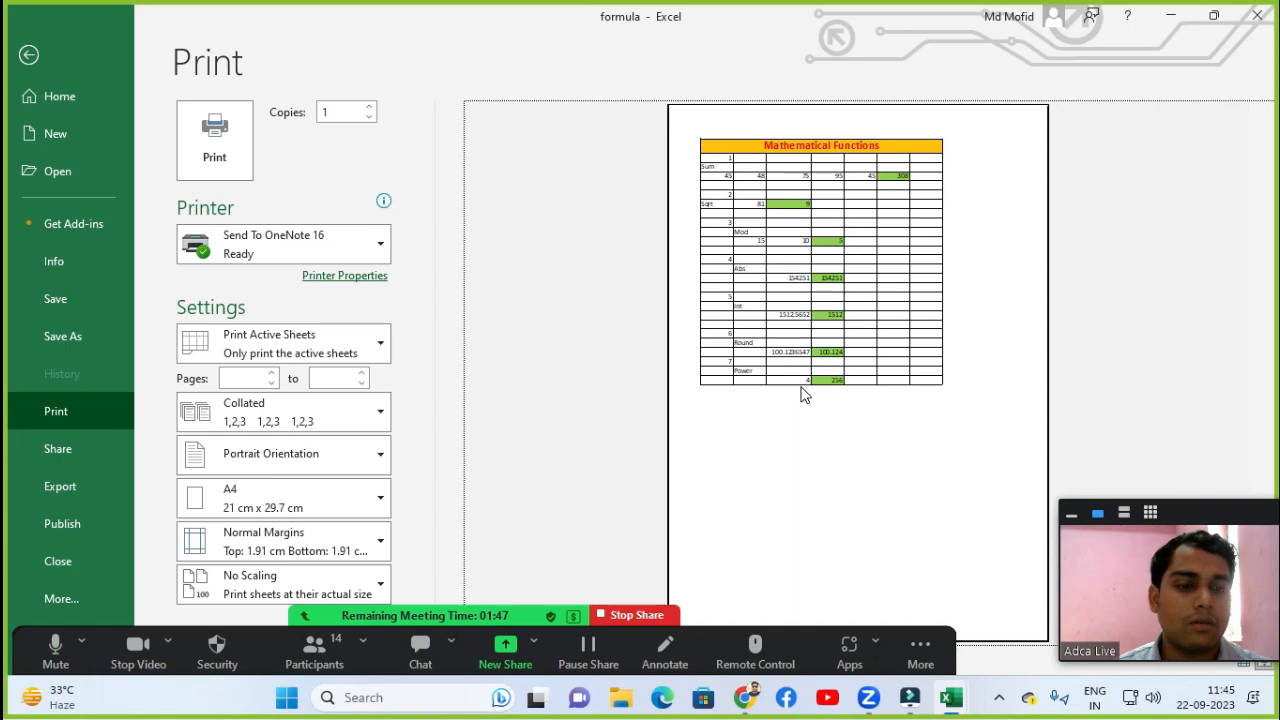
key(Escape)
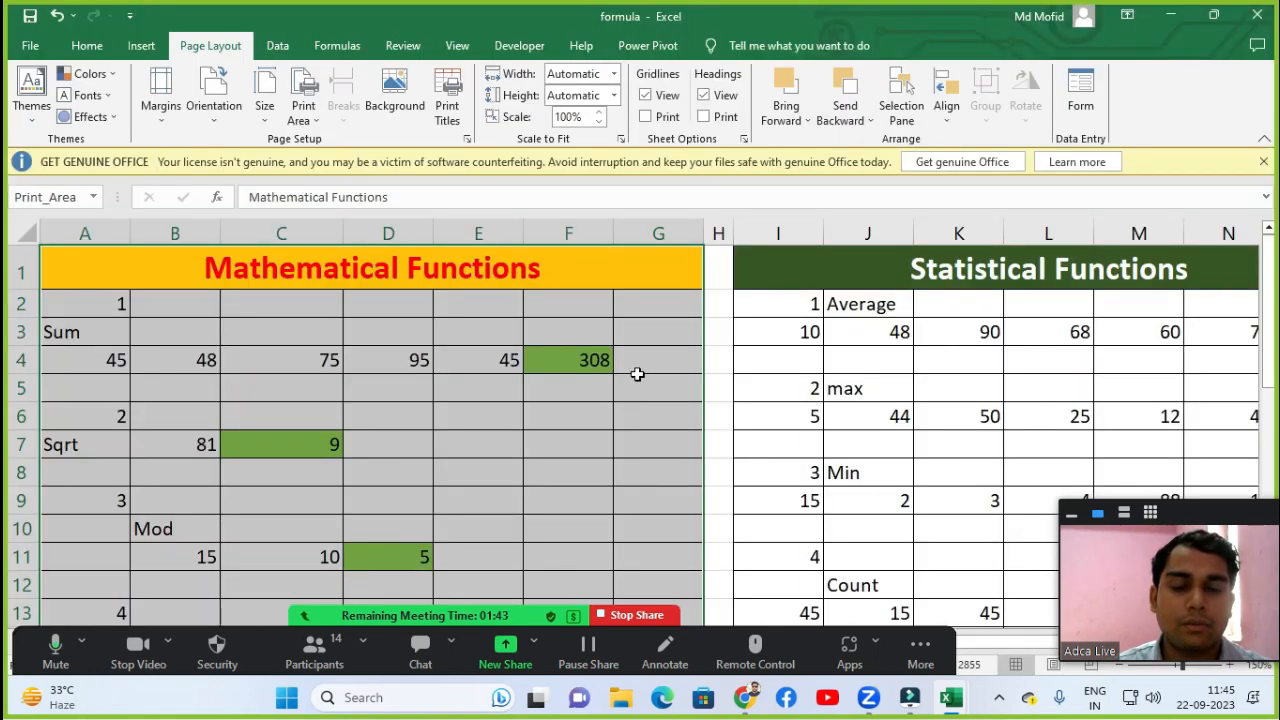
Change the formula sheet's page orientation to Landscape and check it in the print preview.
click(221, 113)
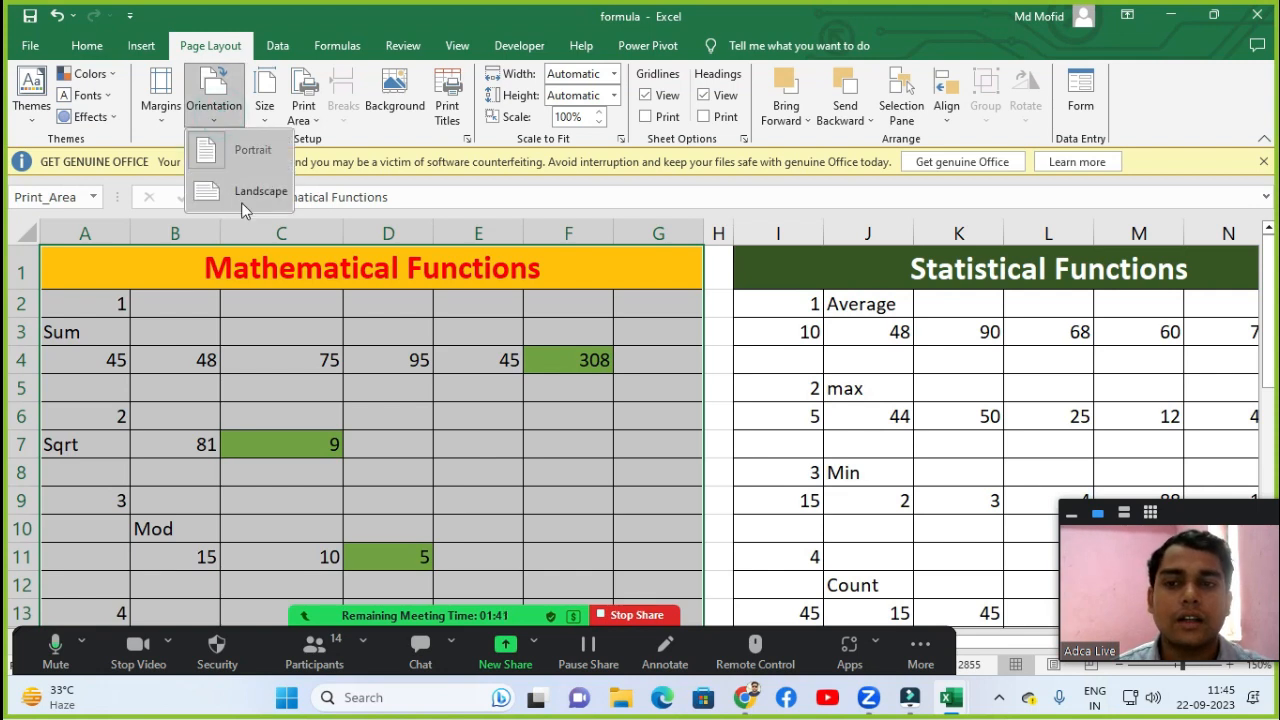
click(241, 193)
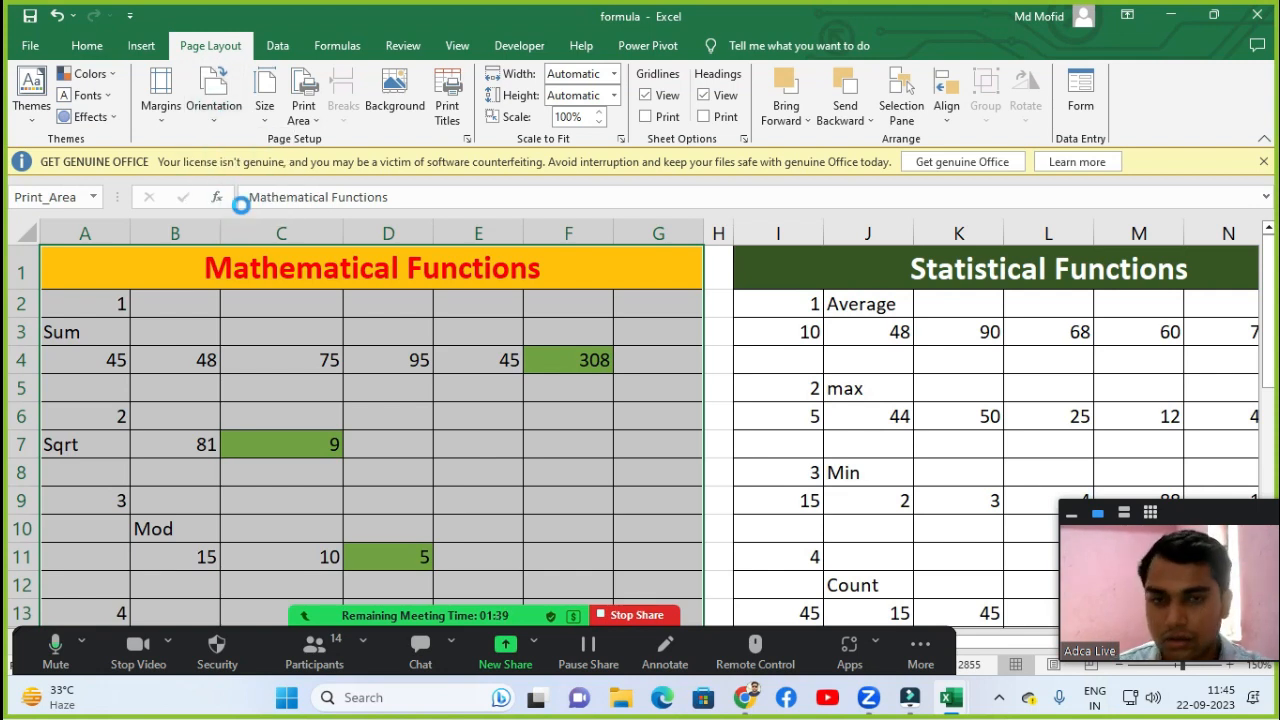
key(ctrl+p)
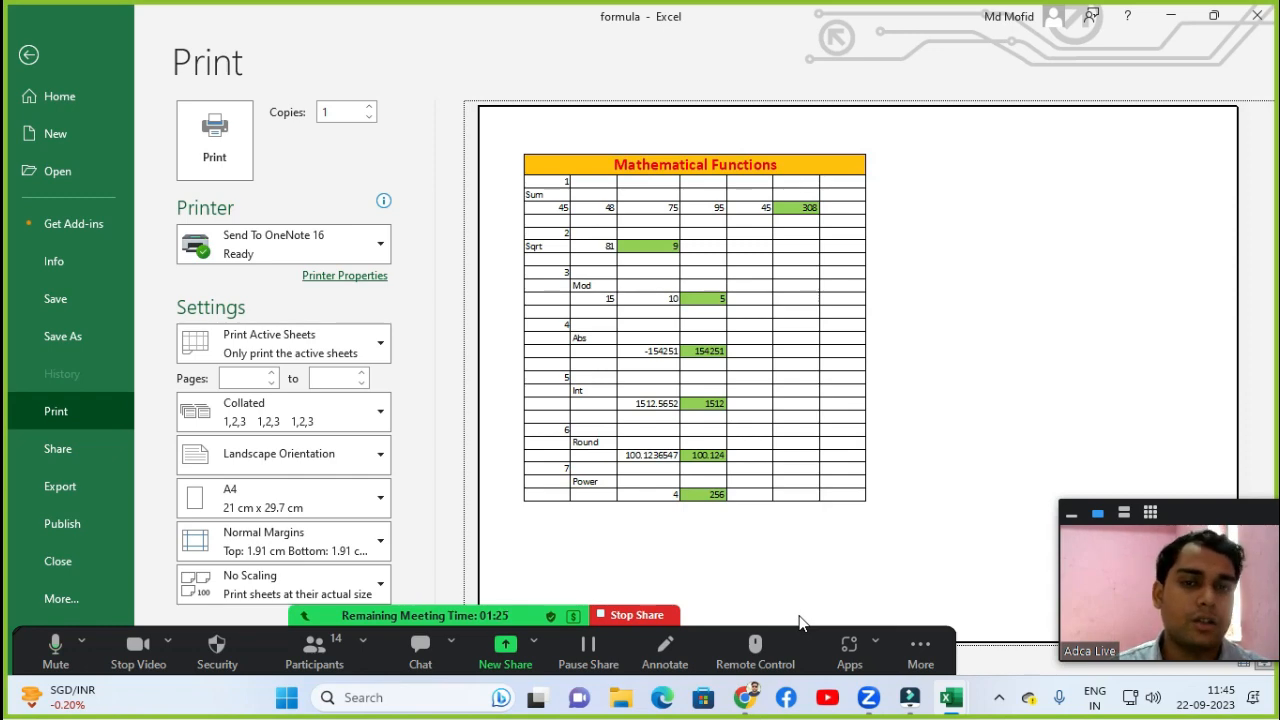
key(Escape)
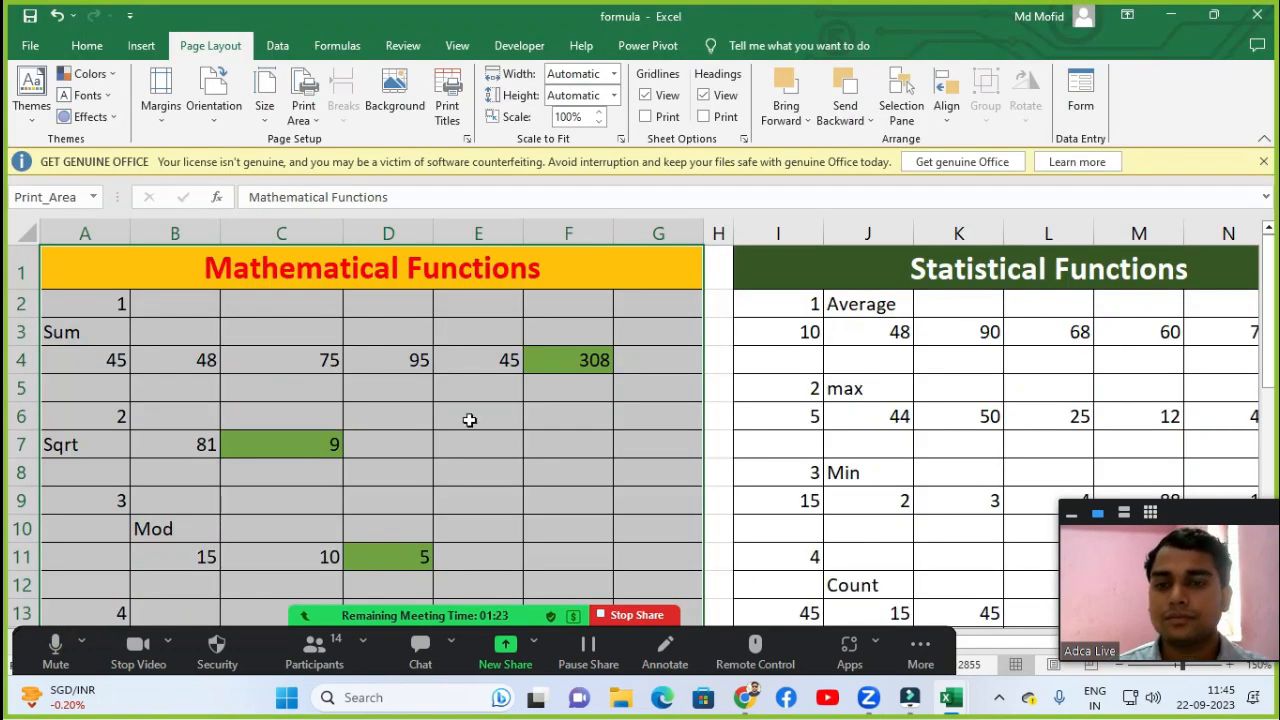
click(462, 417)
Look at the Zoom participant list and close it.
click(300, 650)
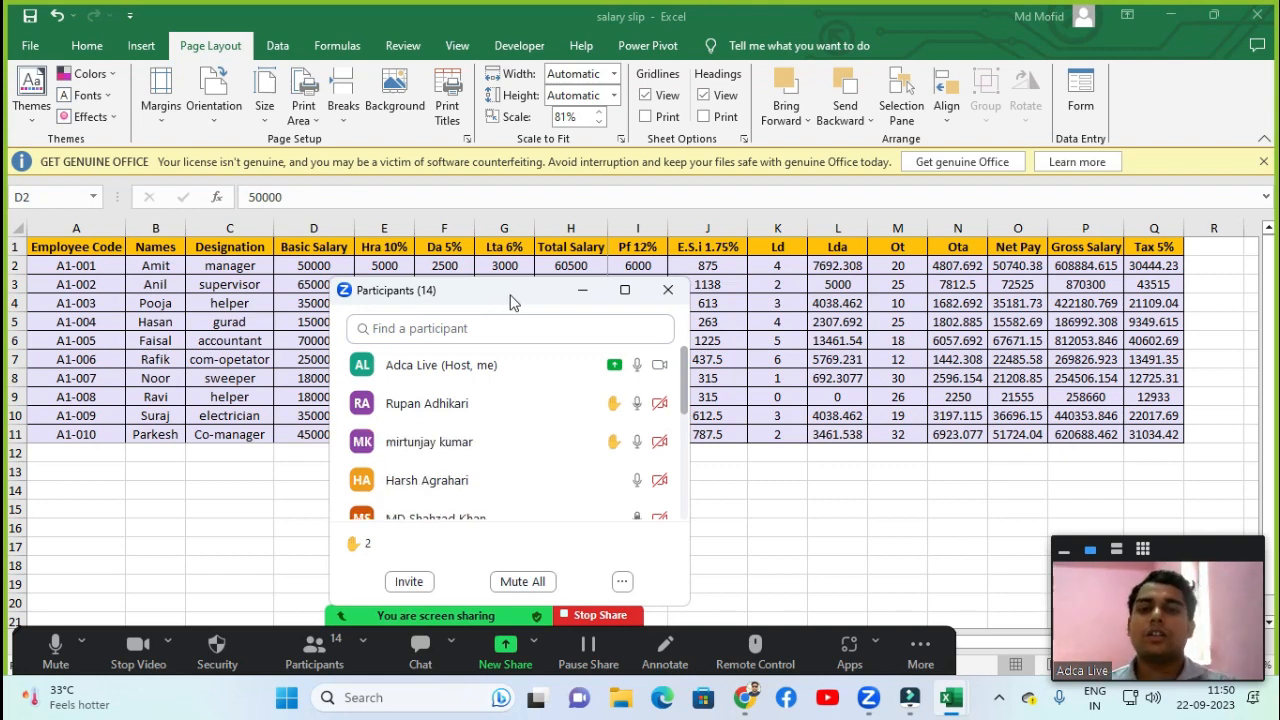
click(667, 292)
Preview the salary slip sheet's printout and return to the worksheet.
click(688, 378)
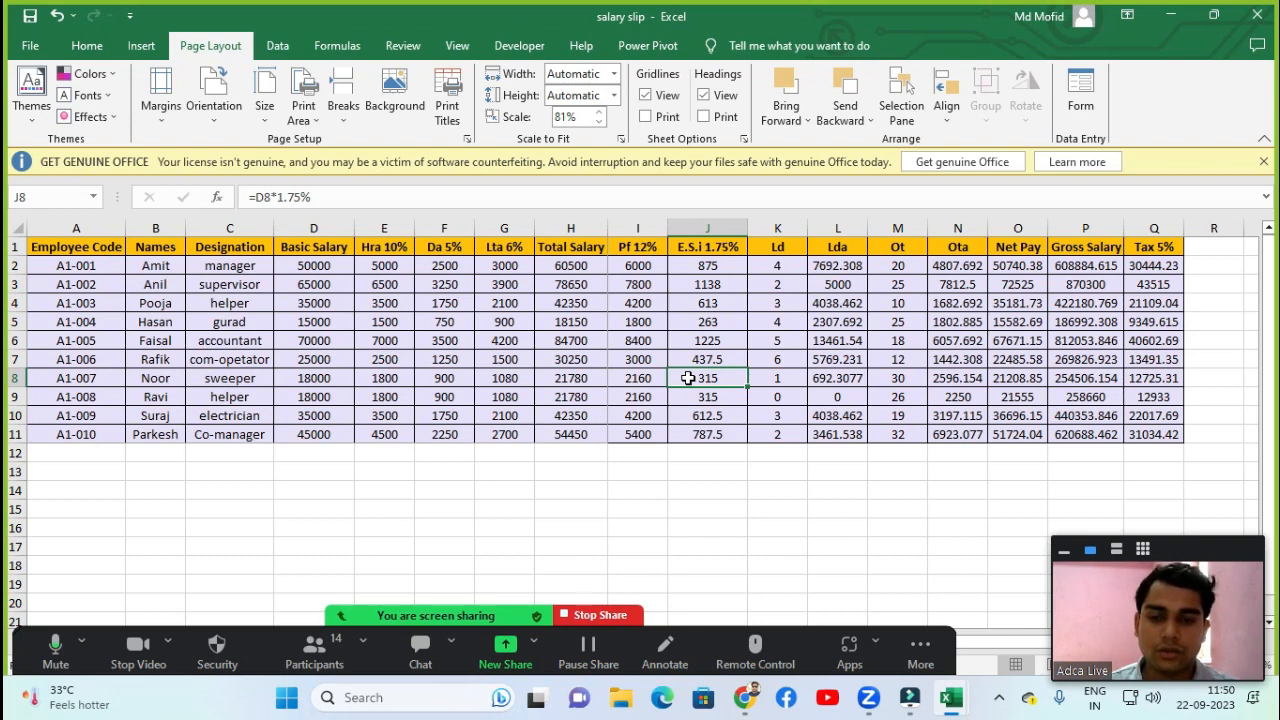
key(ctrl+p)
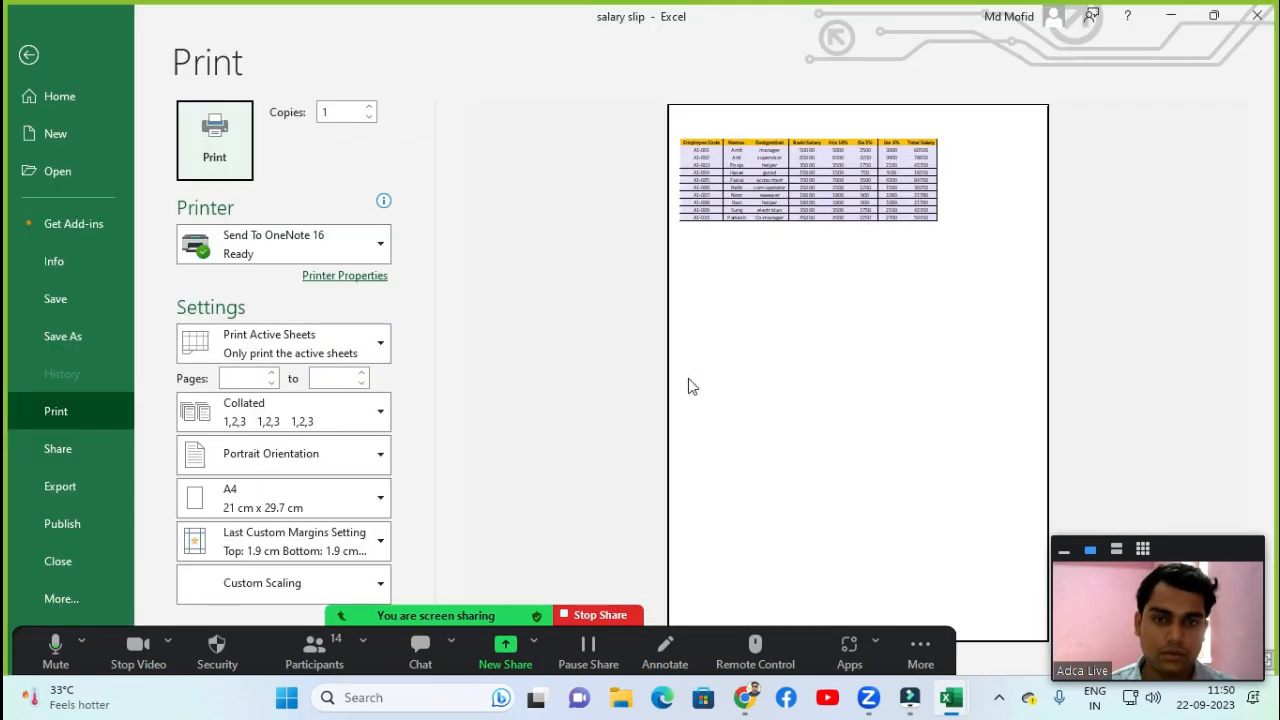
key(Escape)
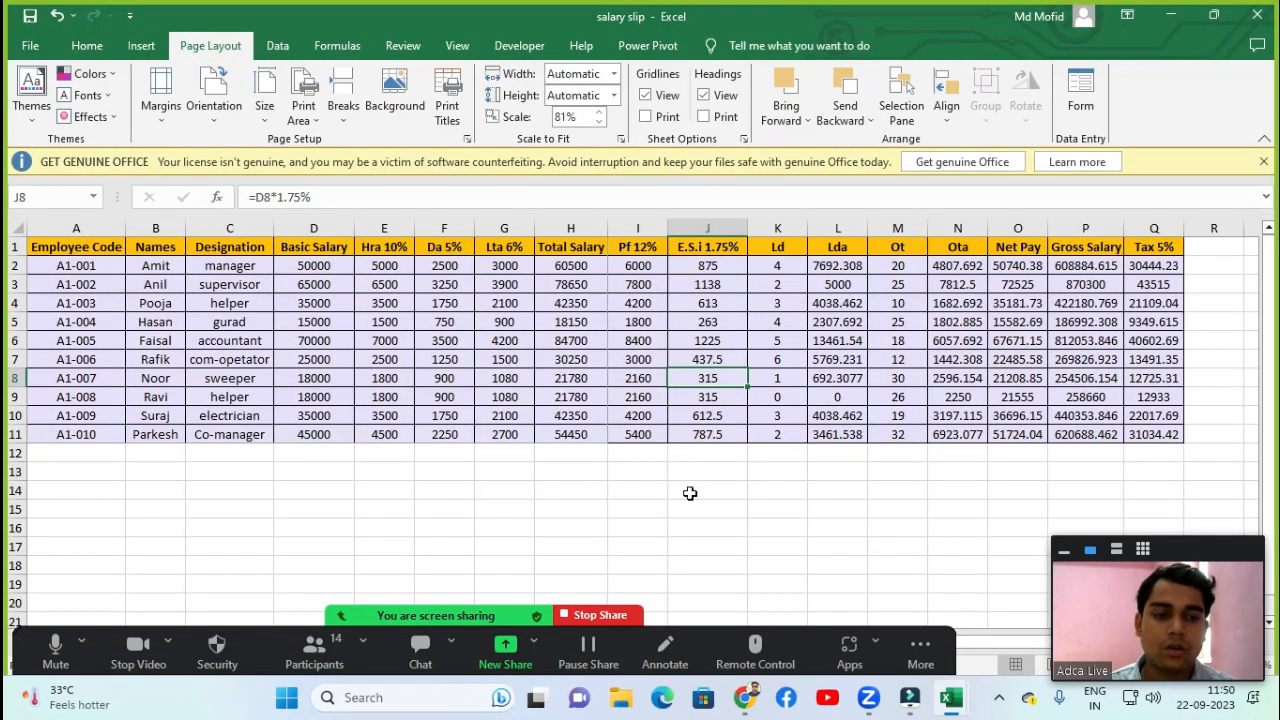
Enter "Print P" in J14 and "Ctrl + f2" in J15, below the salary table.
click(728, 470)
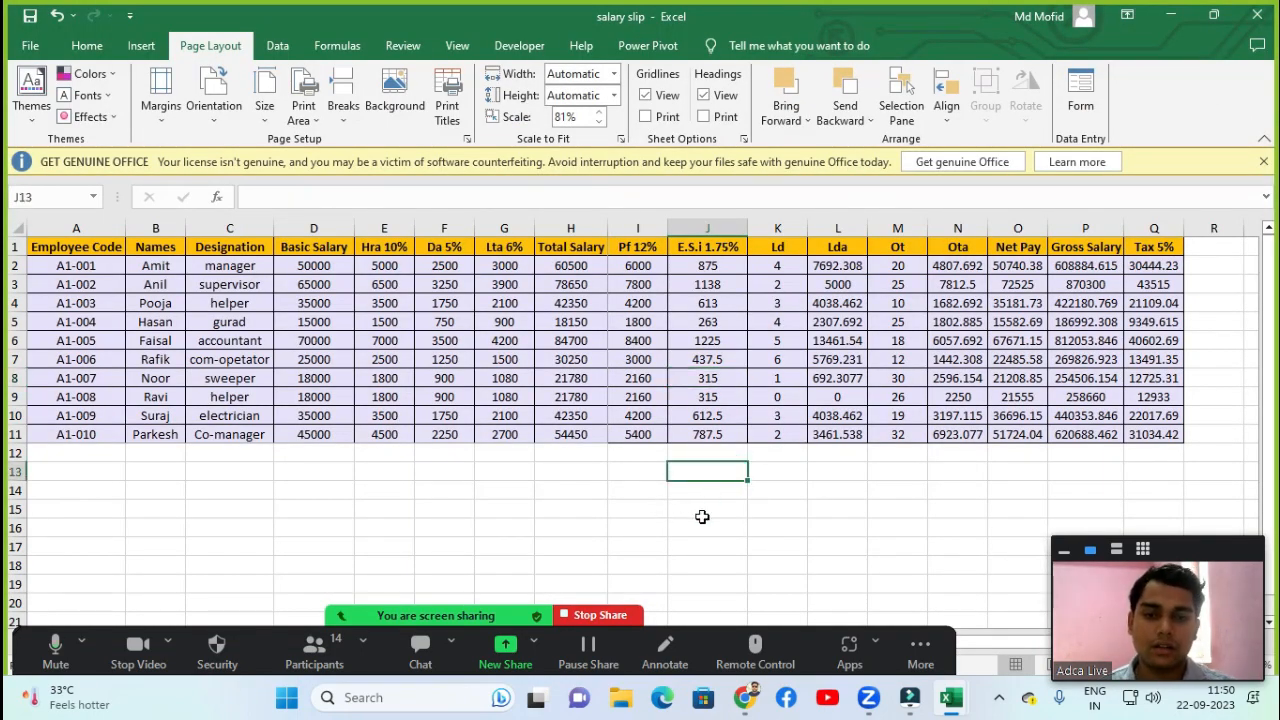
ctrl+scroll(702, 516, up, 3)
scroll(746, 445, down, 4)
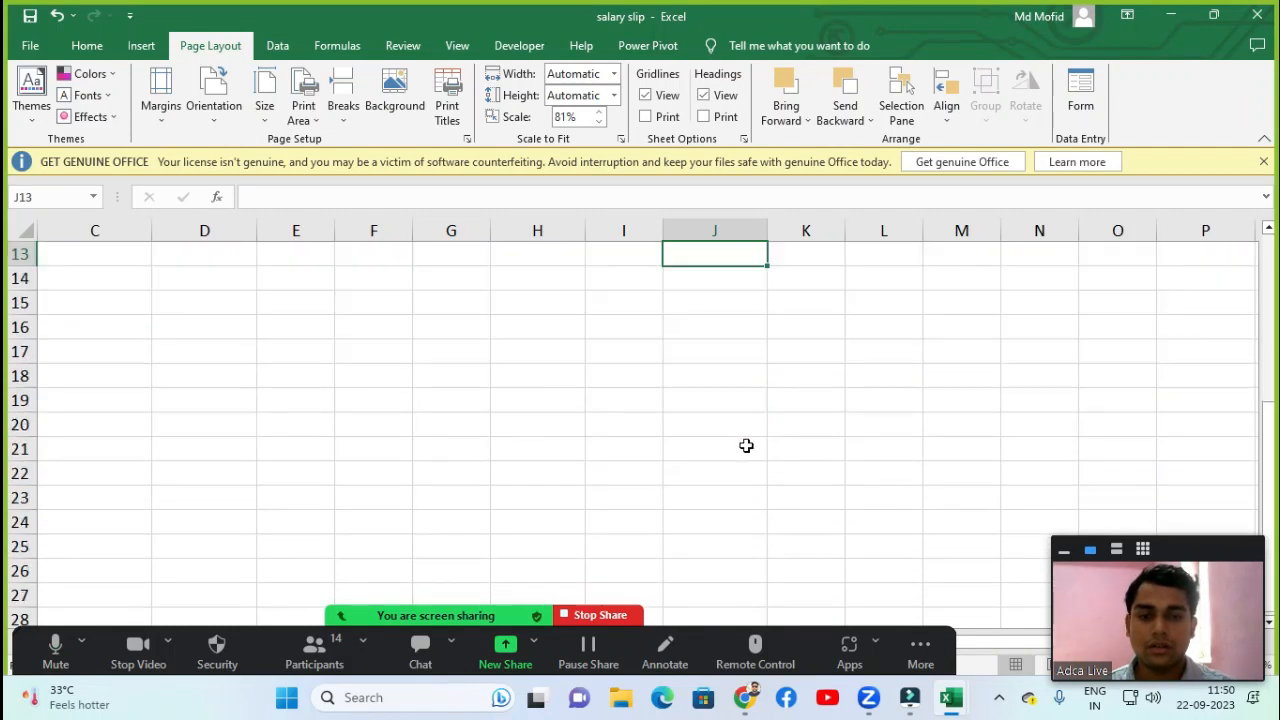
click(710, 290)
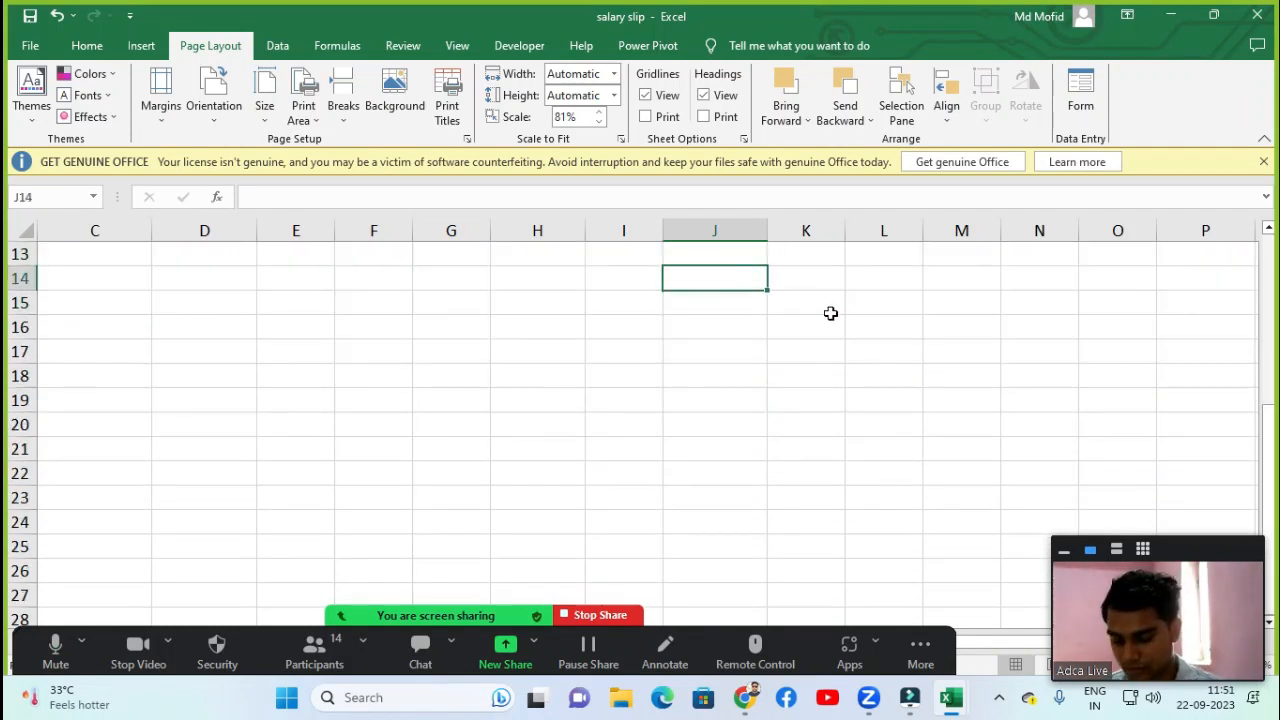
text(Print)
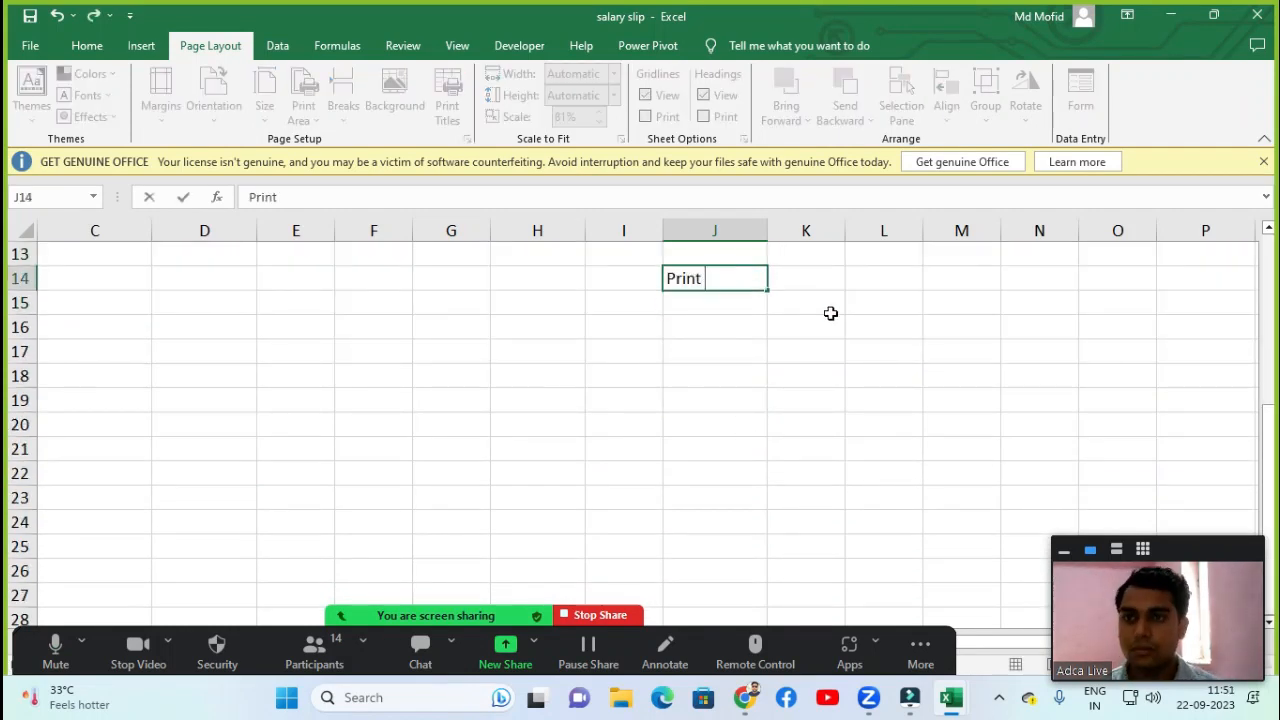
text( P)
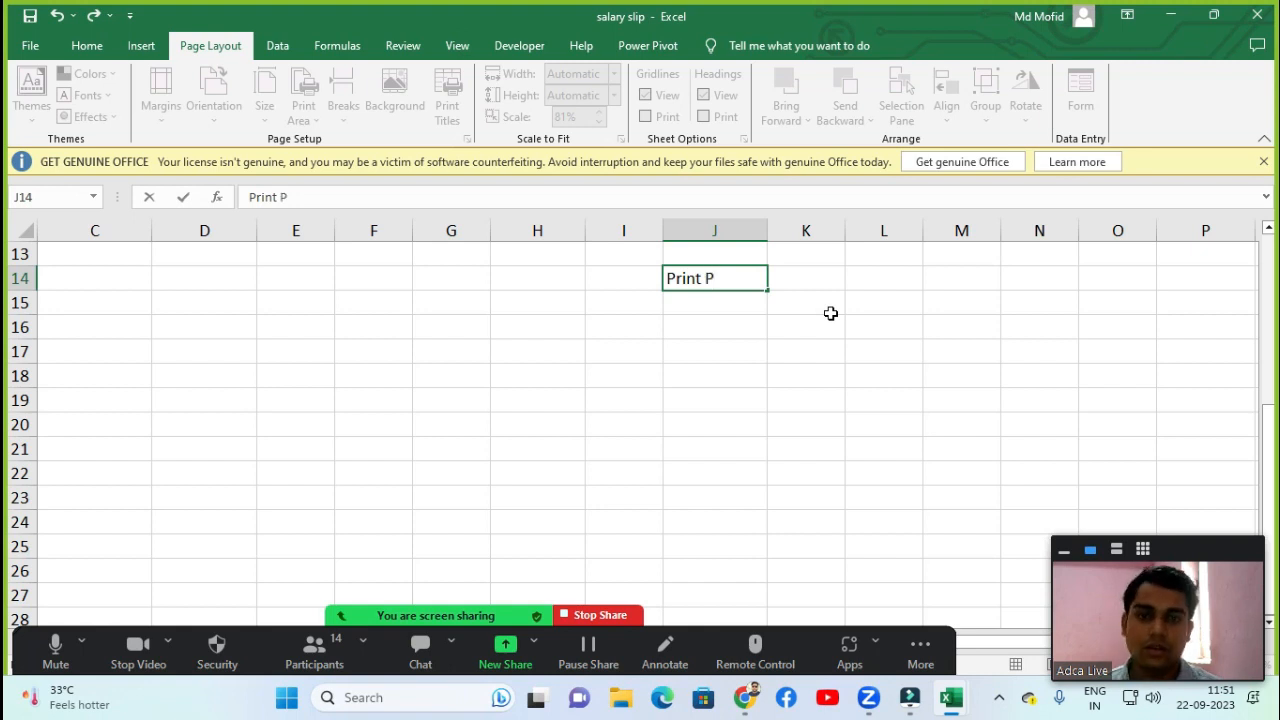
key(Return)
text(C)
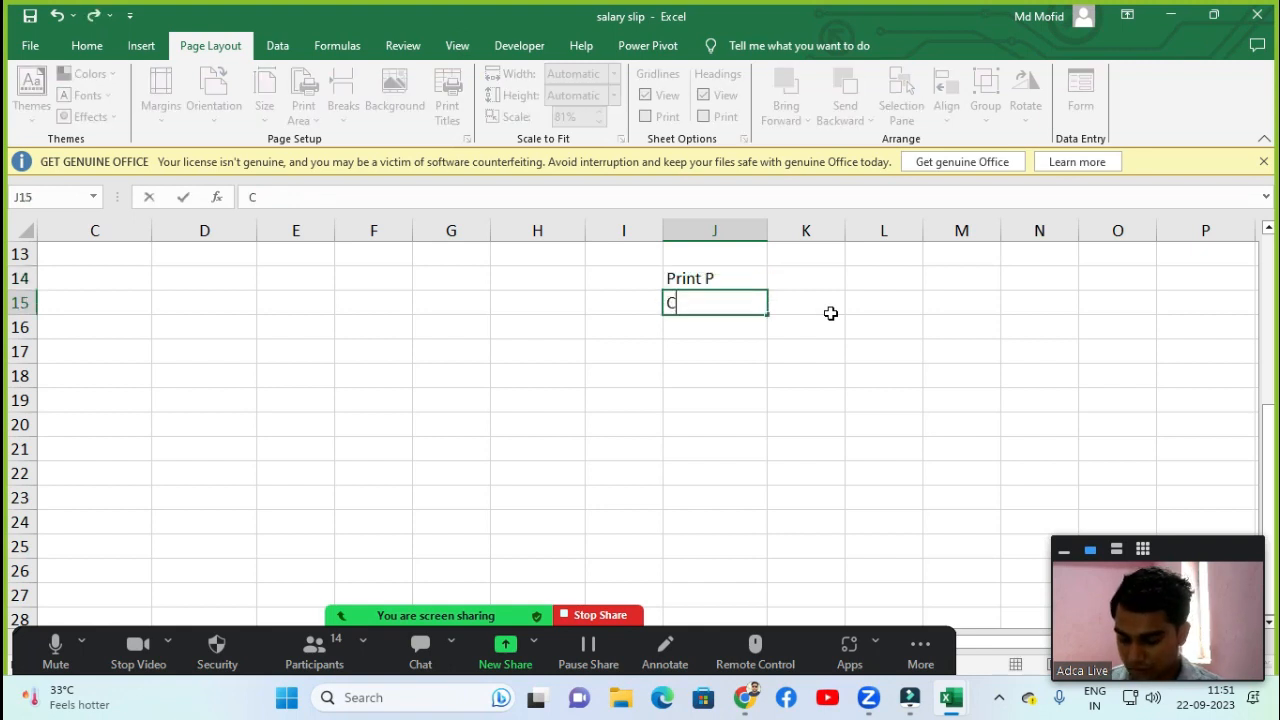
text(trl +)
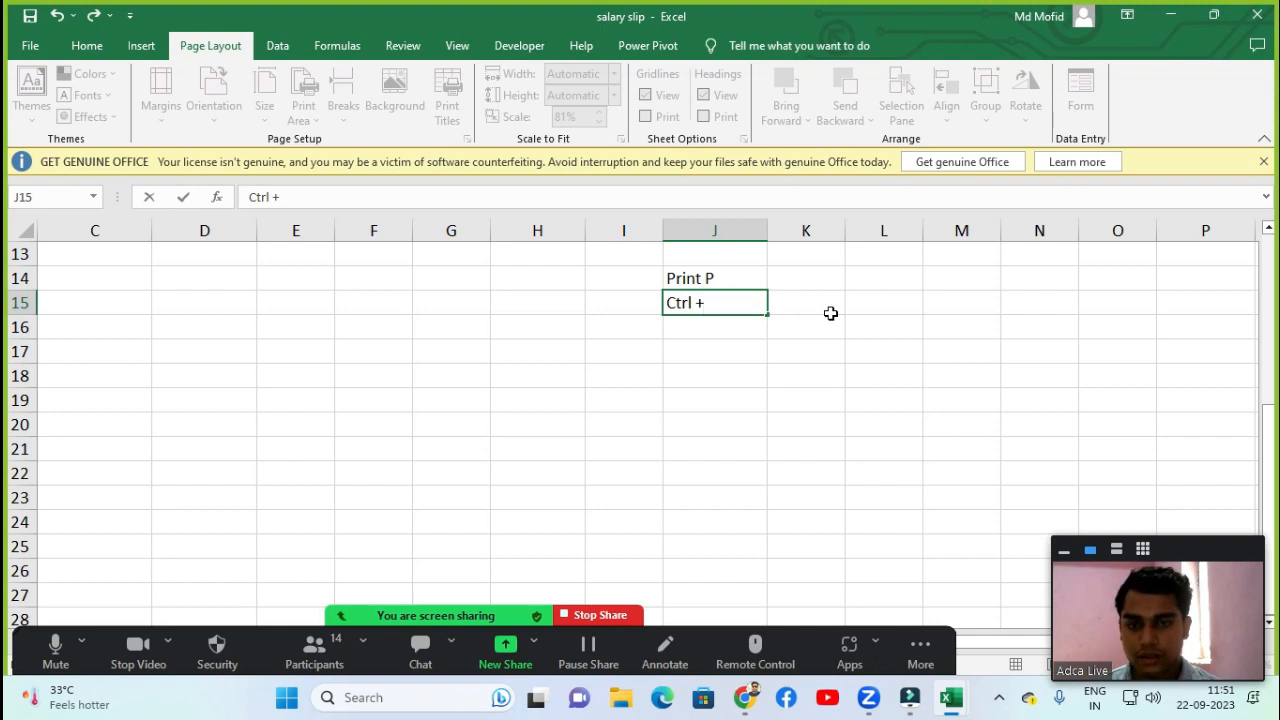
text( f2)
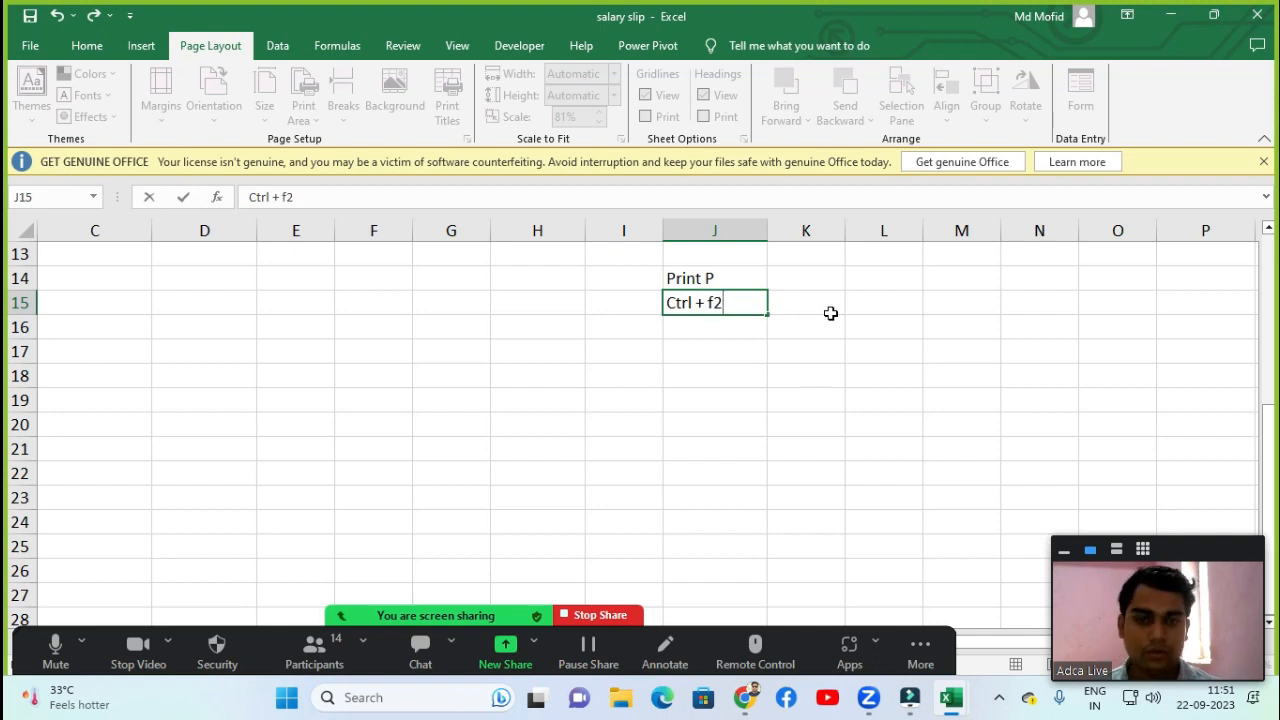
key(Return)
Enter "Print" in K14 and "Ctrl + p" in K15, beside the first shortcut note.
key(Up)
key(Right)
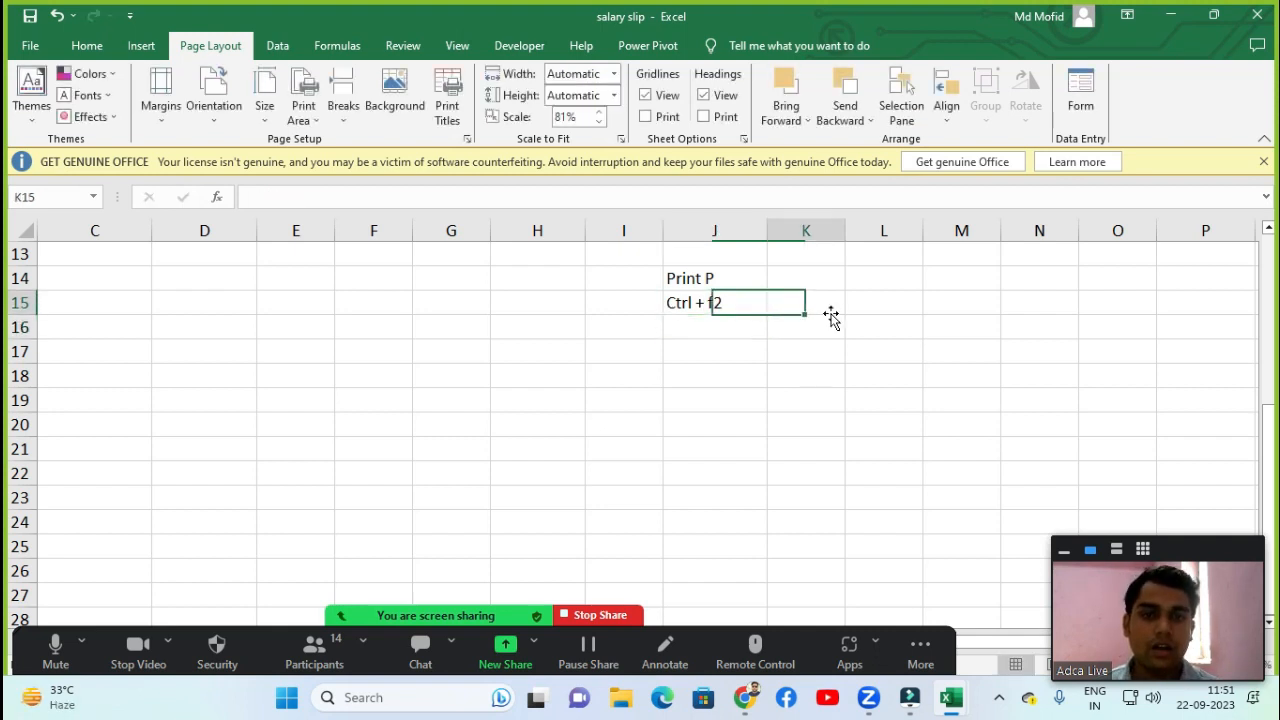
key(Up)
text(P)
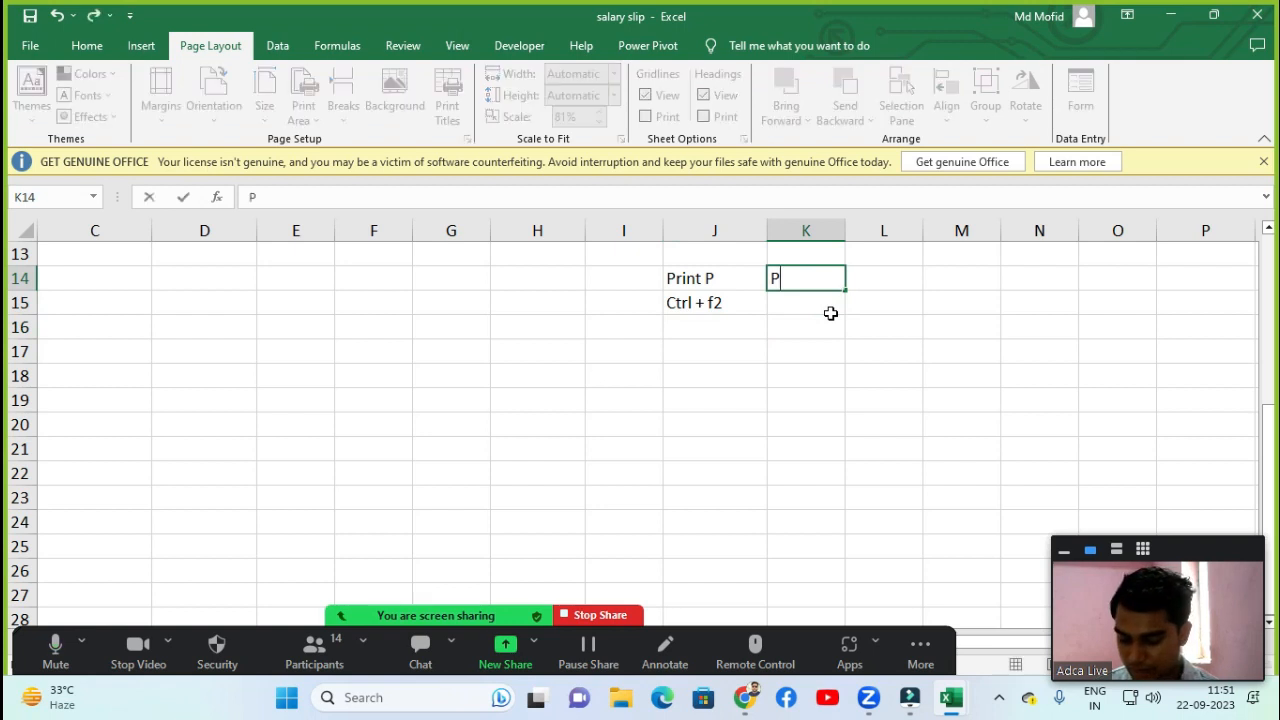
text(rint)
key(Return)
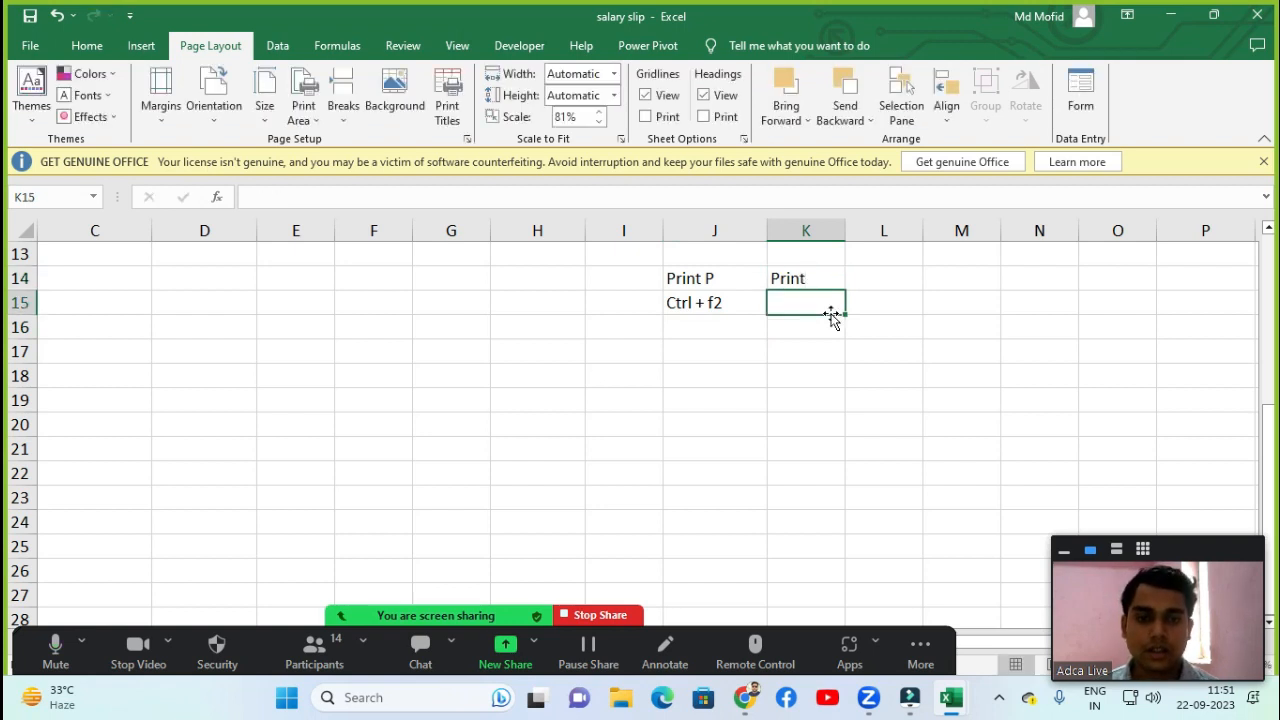
text(Ct)
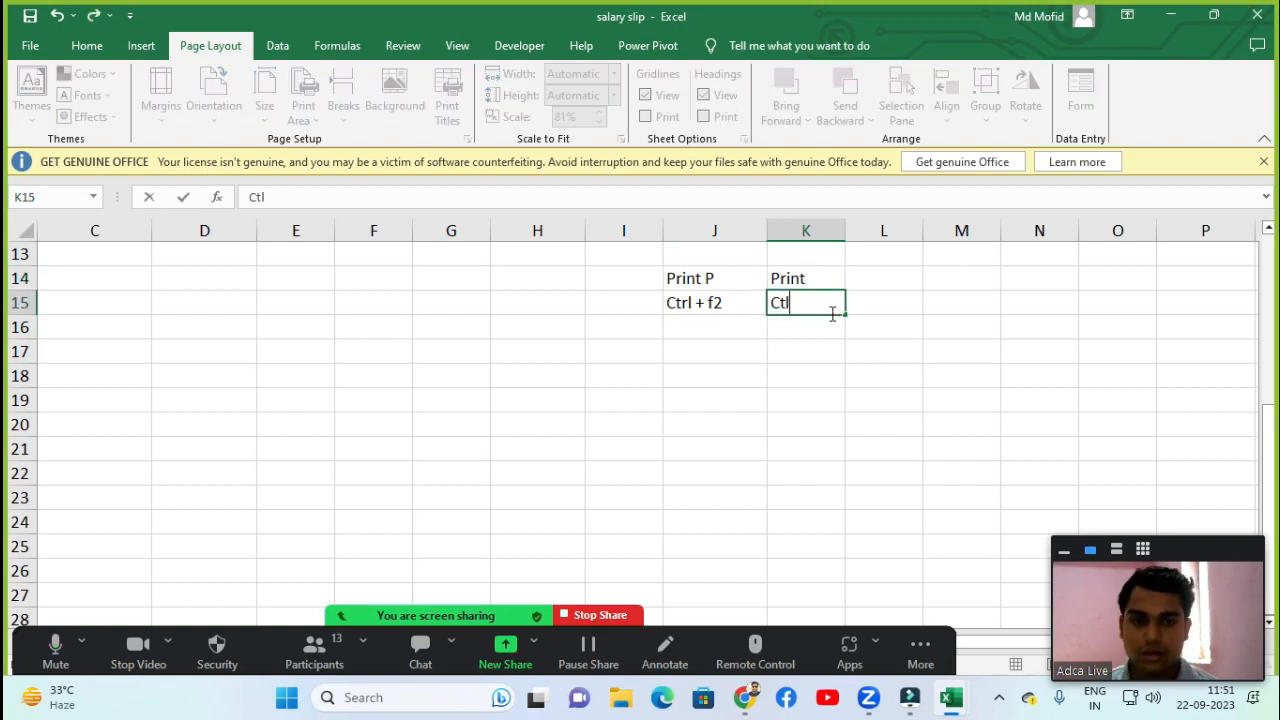
key(BackSpace)
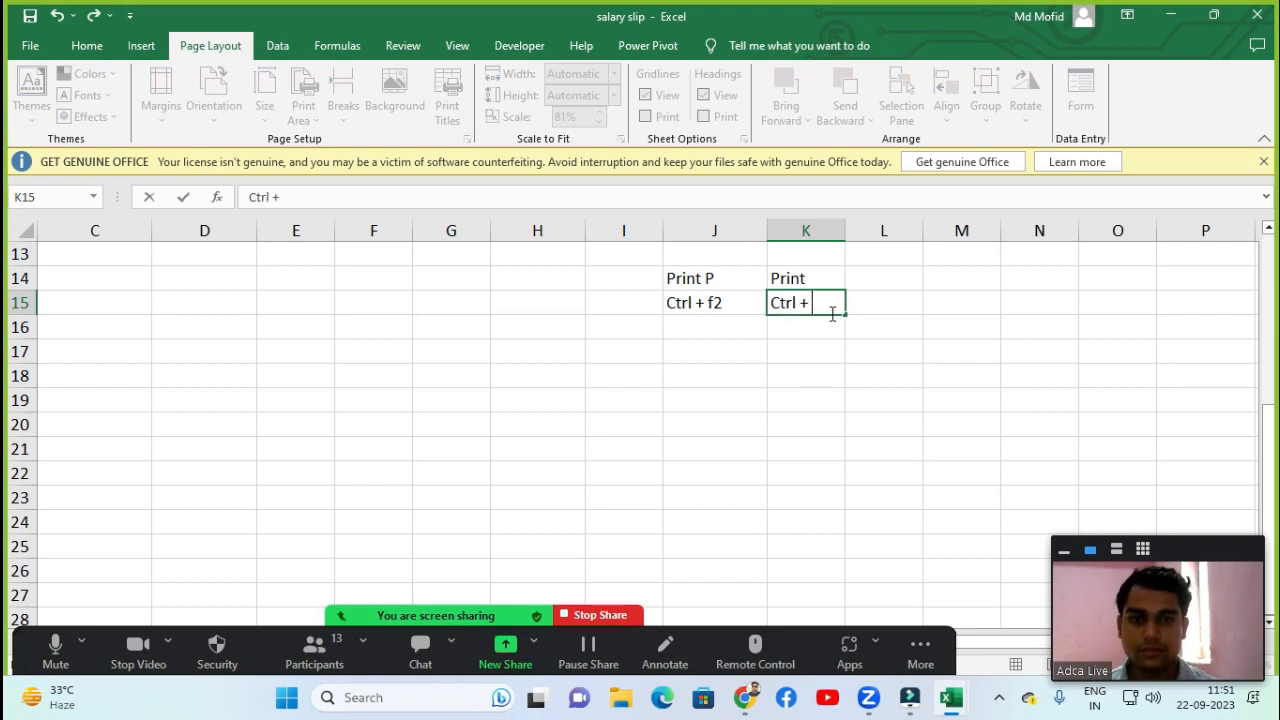
text(trl + p)
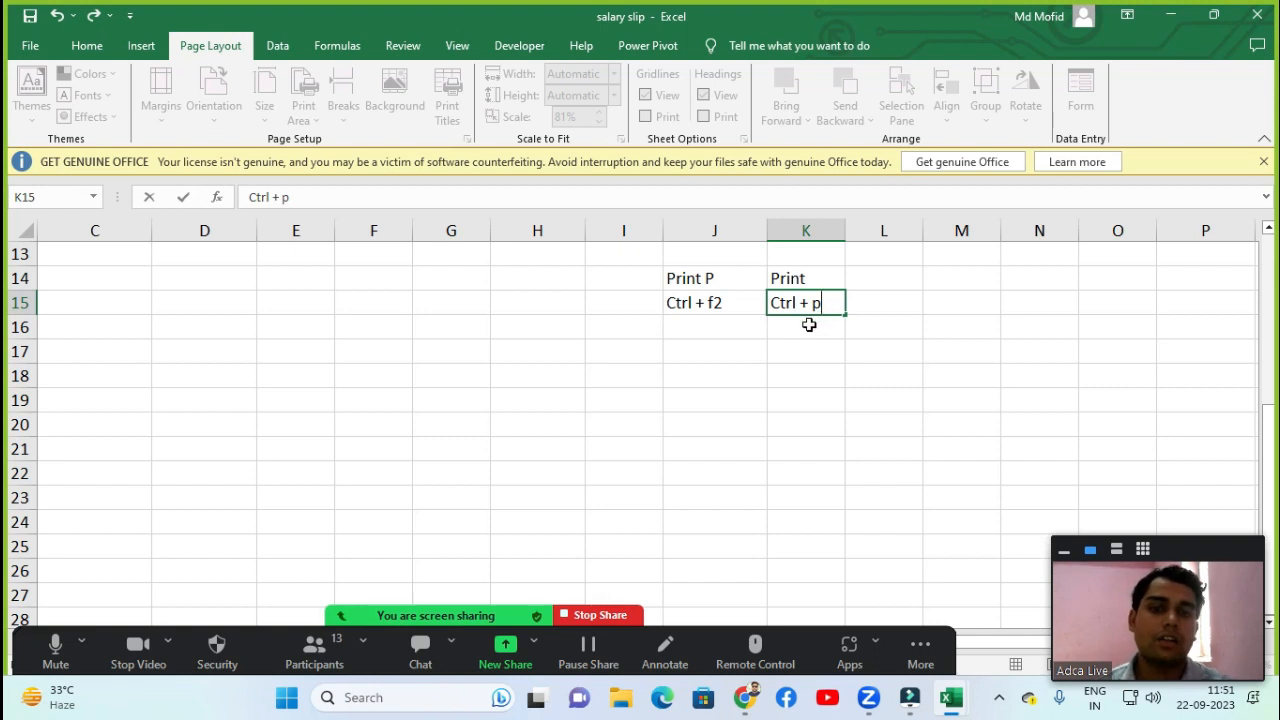
click(808, 325)
click(806, 295)
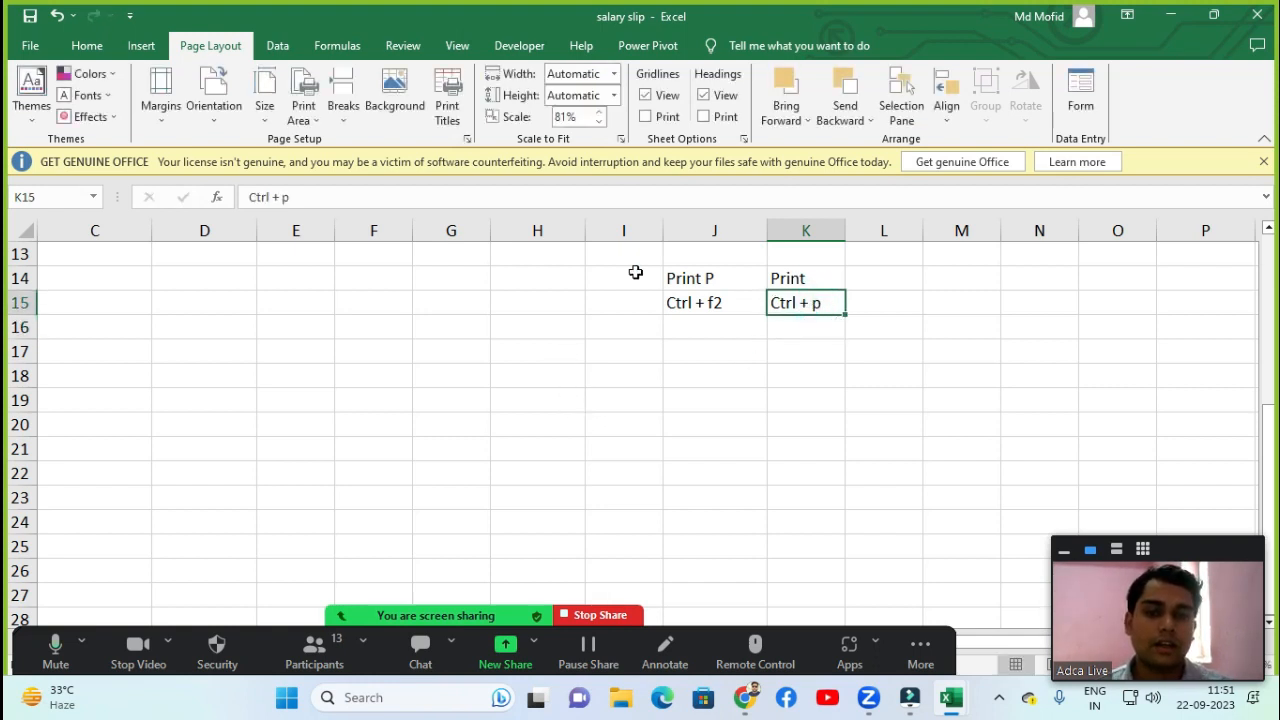
drag(677, 254, 695, 321)
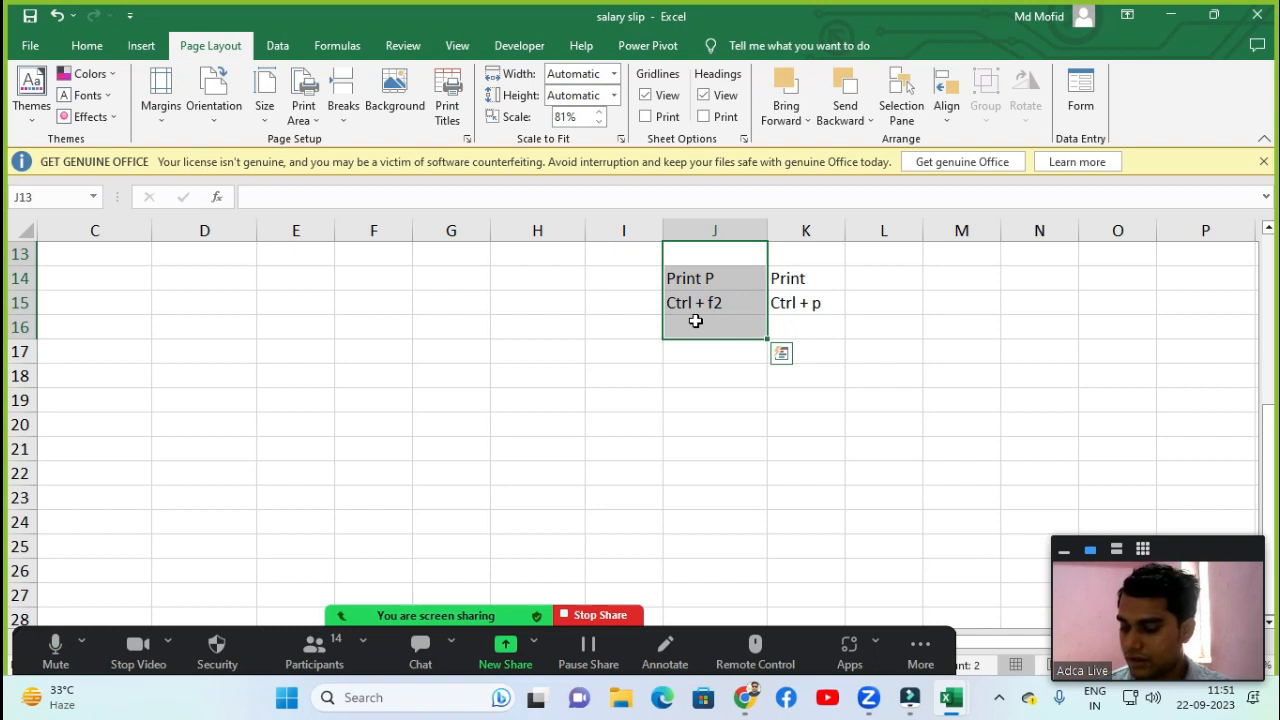
click(795, 304)
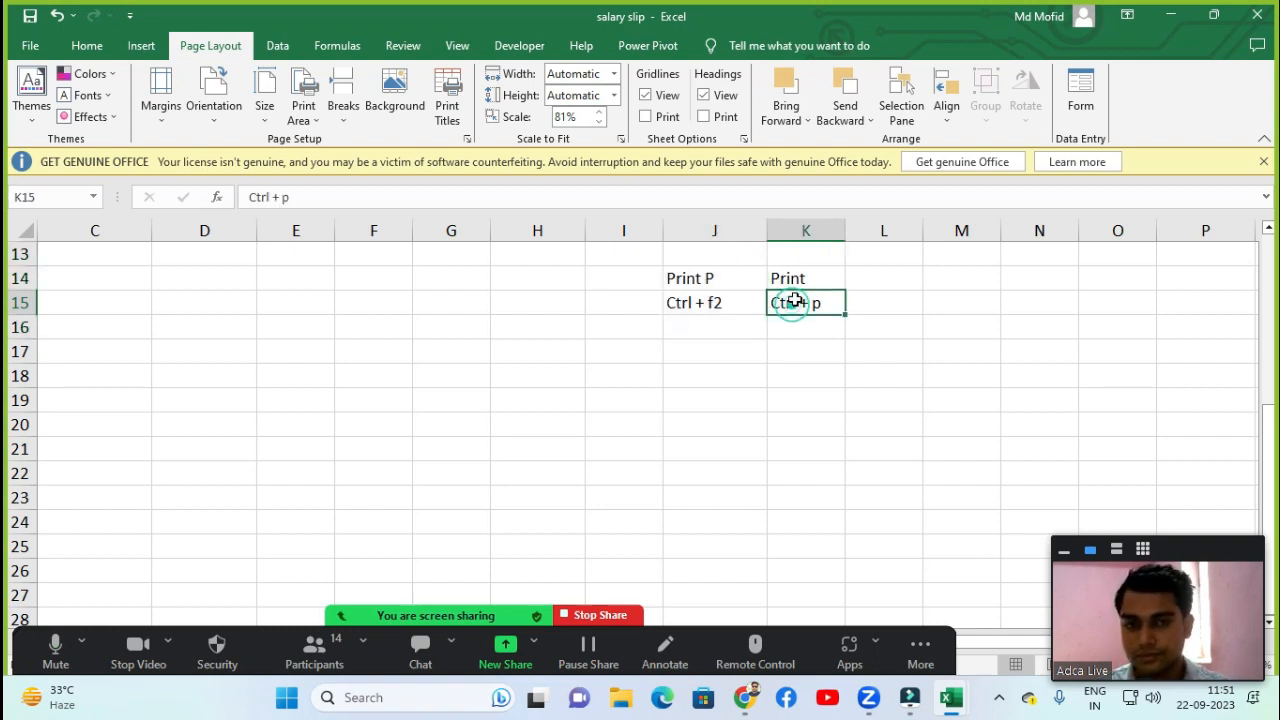